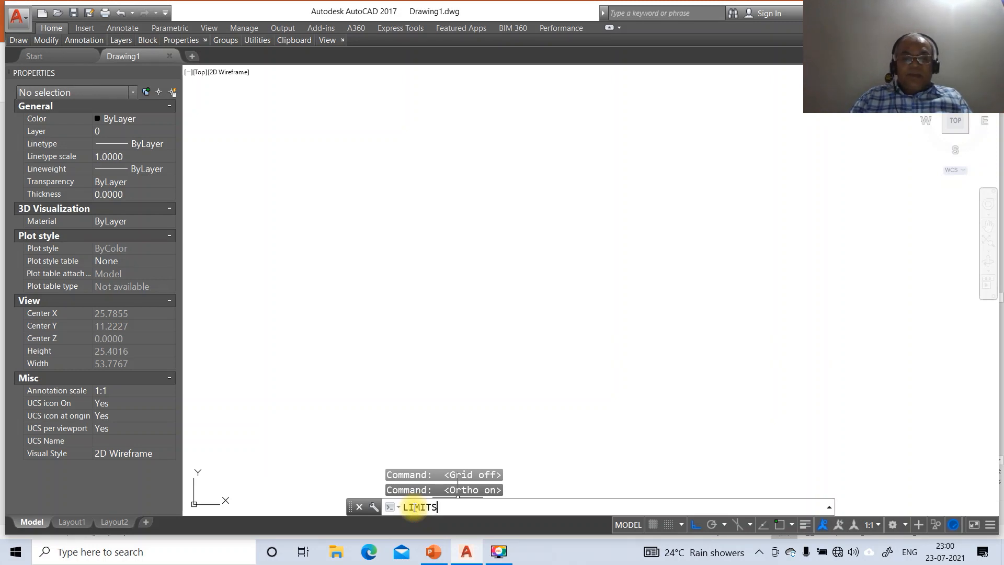
Step: Set the model space limits from 0,0 to 297,210 and fit the whole limits area in view
{"action": "key", "text": "Return"}
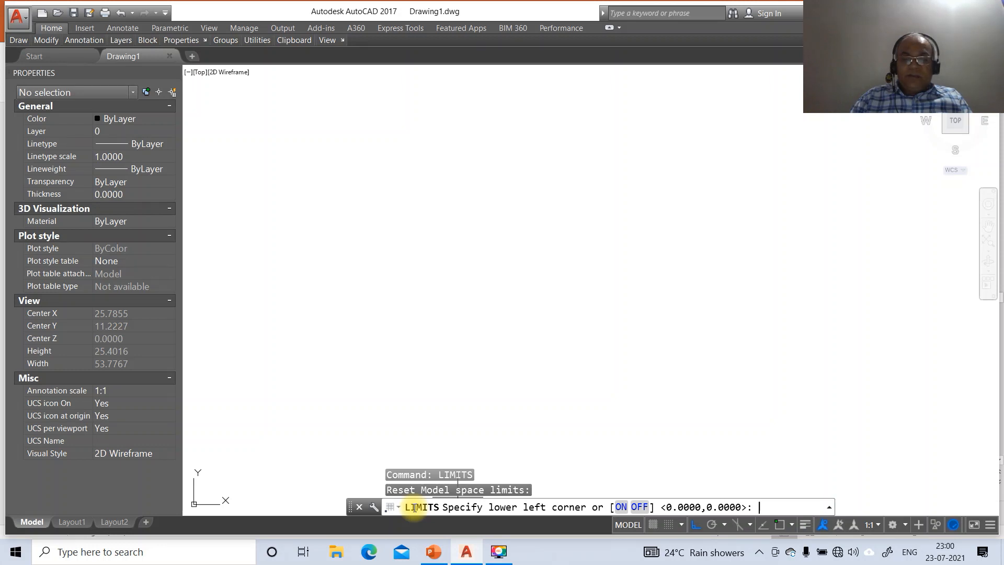
{"action": "key", "text": "Return"}
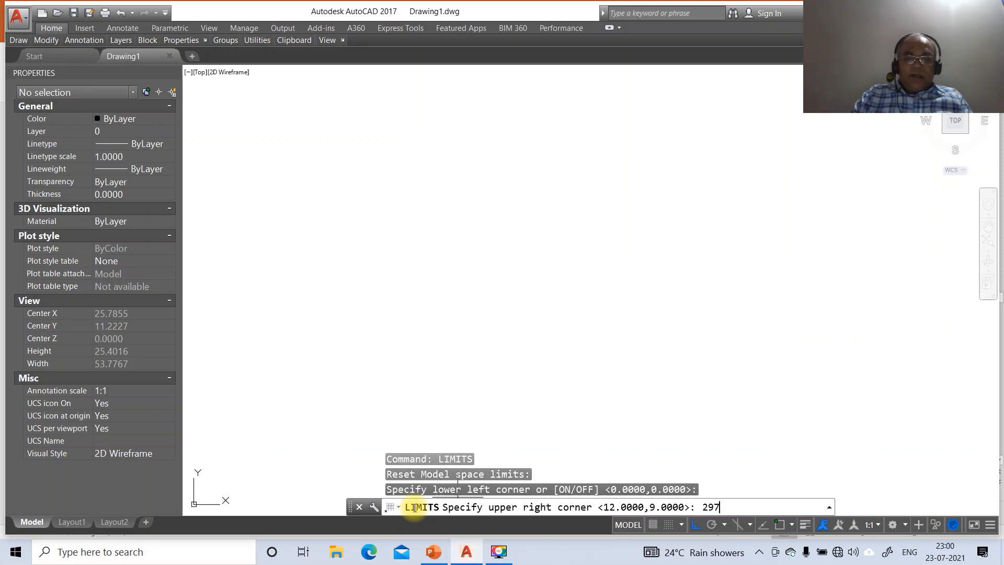
{"action": "type", "text": "297,210"}
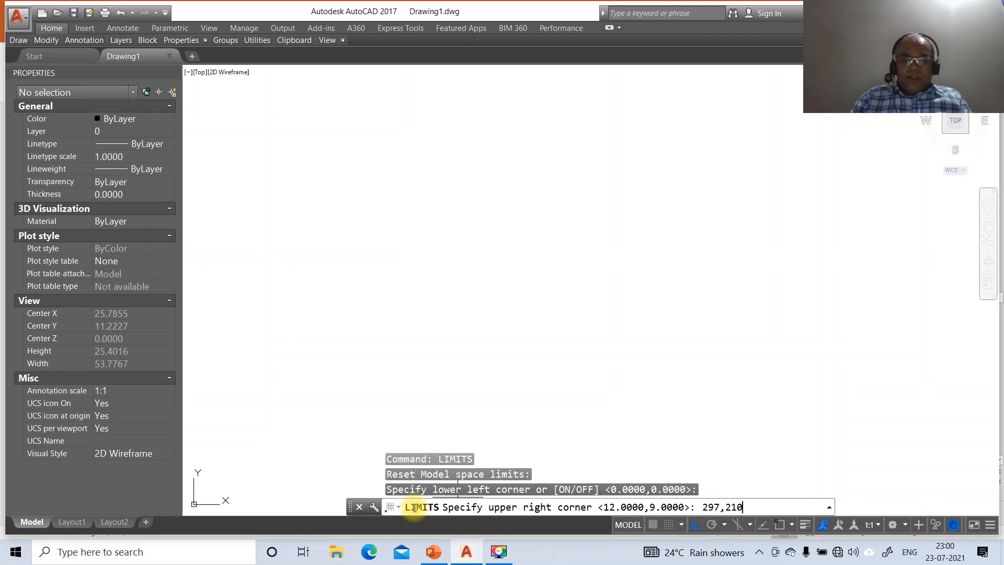
{"action": "key", "text": "Return"}
{"action": "type", "text": "z"}
{"action": "key", "text": "Return"}
{"action": "type", "text": "a"}
{"action": "key", "text": "Return"}
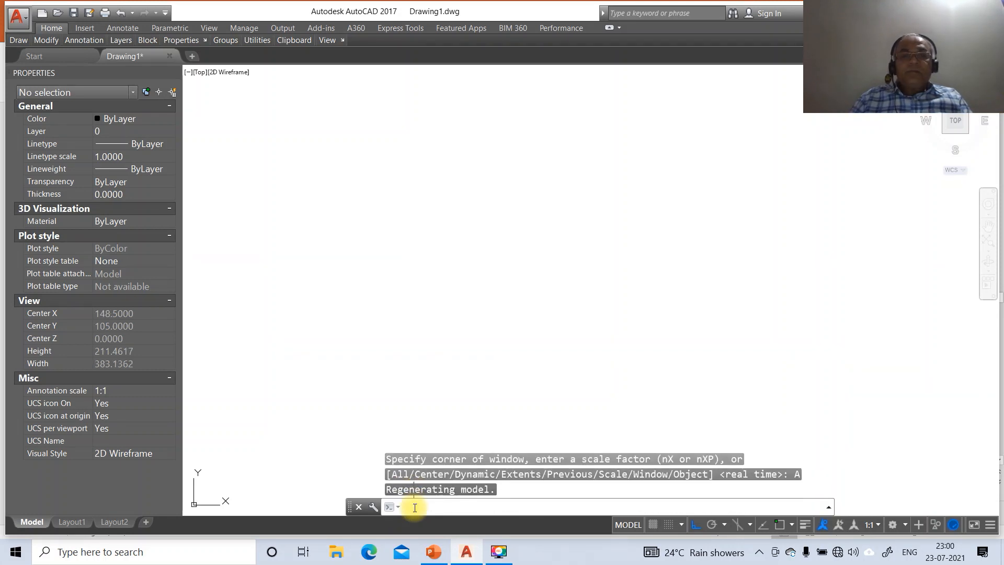
Step: Draw a long horizontal base line and continue from its right end with a vertical line about 174 units upward
{"action": "type", "text": "l"}
{"action": "key", "text": "Return"}
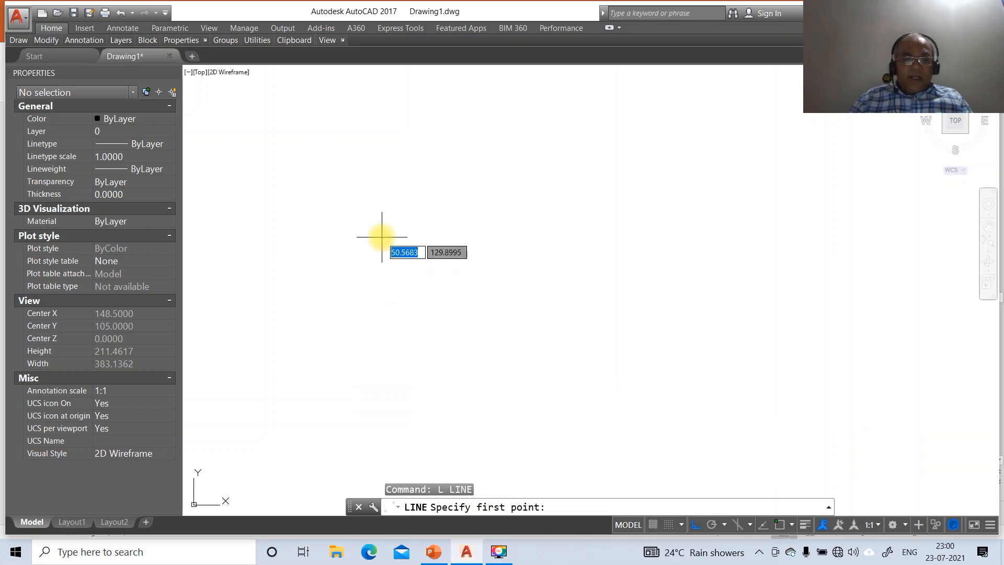
{"action": "left_click", "coordinate": [194, 440]}
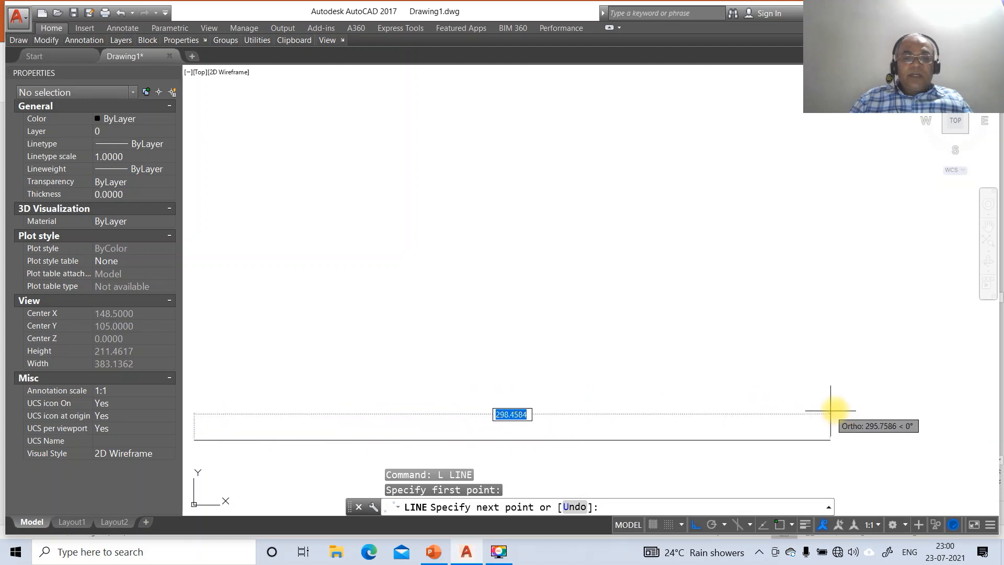
{"action": "left_click", "coordinate": [923, 426]}
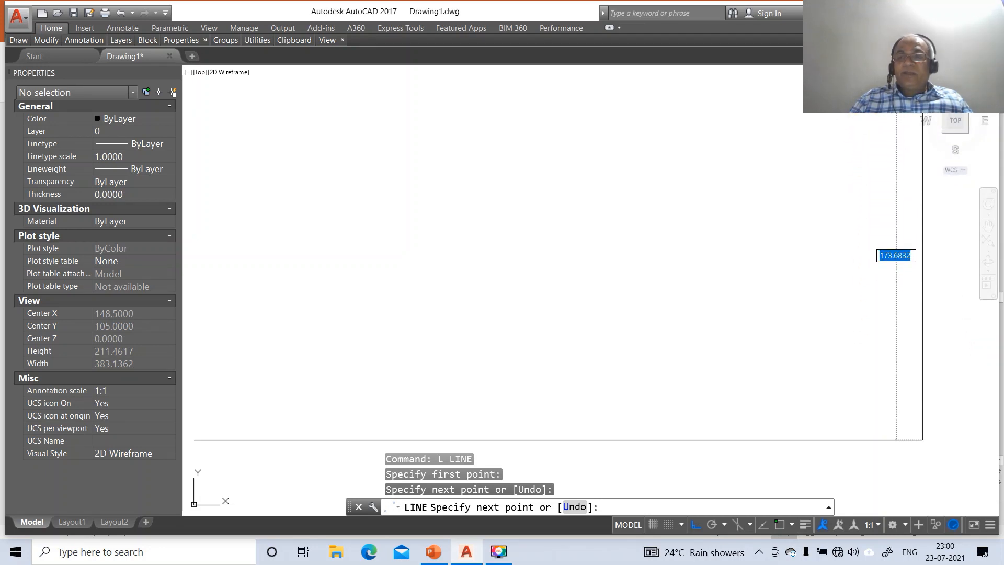
{"action": "left_click", "coordinate": [922, 82]}
{"action": "key", "text": "Return"}
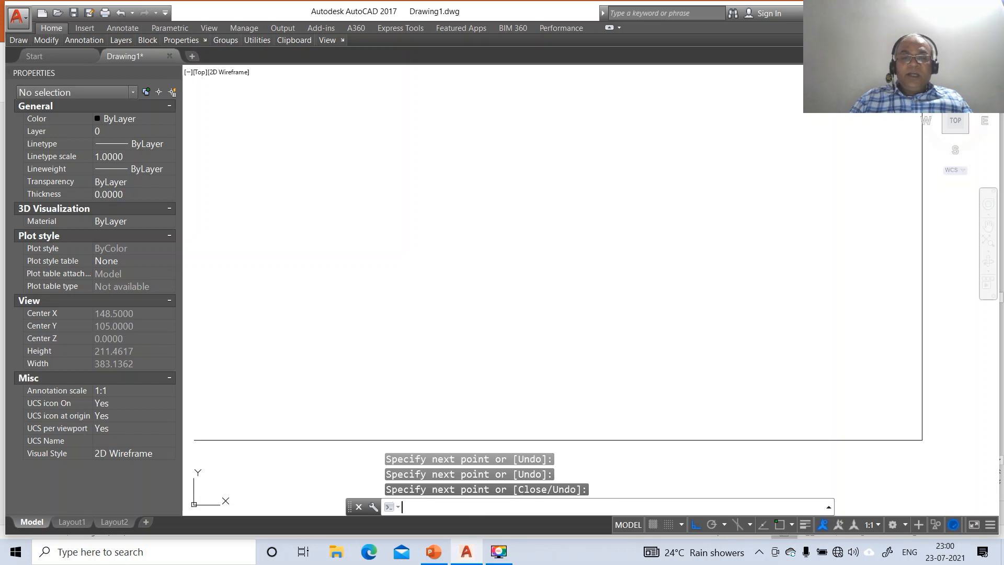
Step: Offset the vertical line 297 units to the left to make the opposite side of the sheet border
{"action": "type", "text": "O"}
{"action": "key", "text": "Return"}
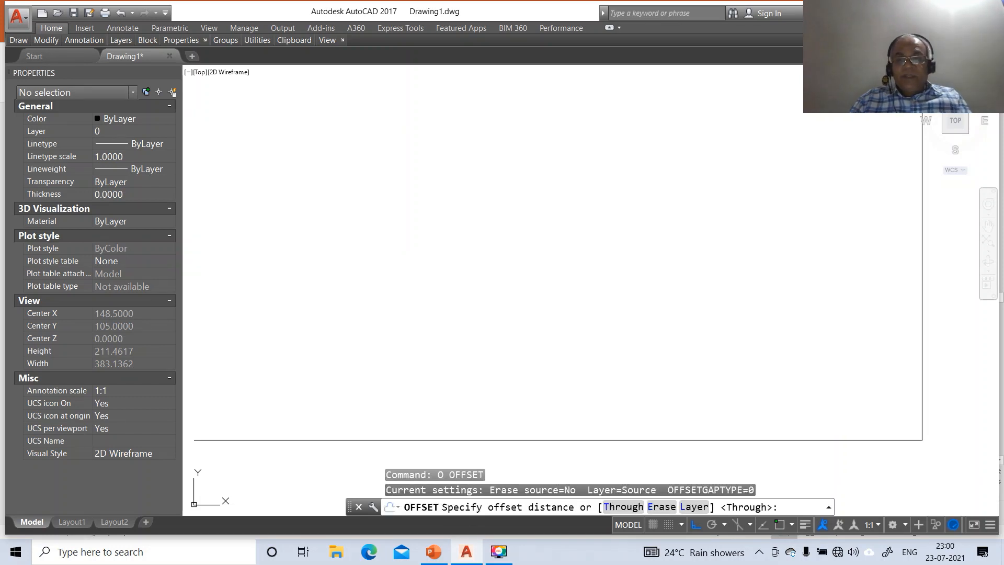
{"action": "type", "text": "297"}
{"action": "key", "text": "Return"}
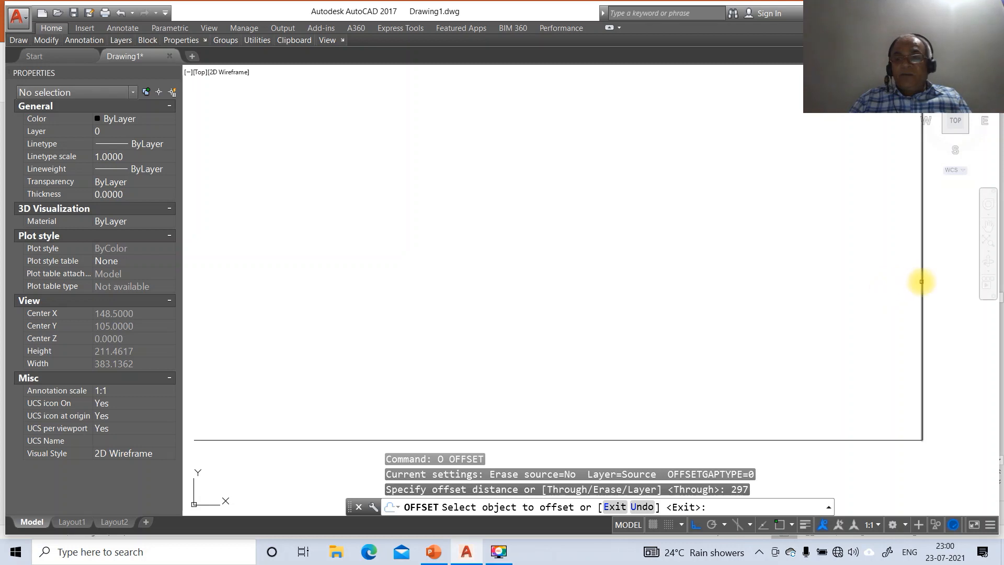
{"action": "left_click", "coordinate": [922, 281]}
{"action": "left_click", "coordinate": [853, 287]}
{"action": "key", "text": "Return"}
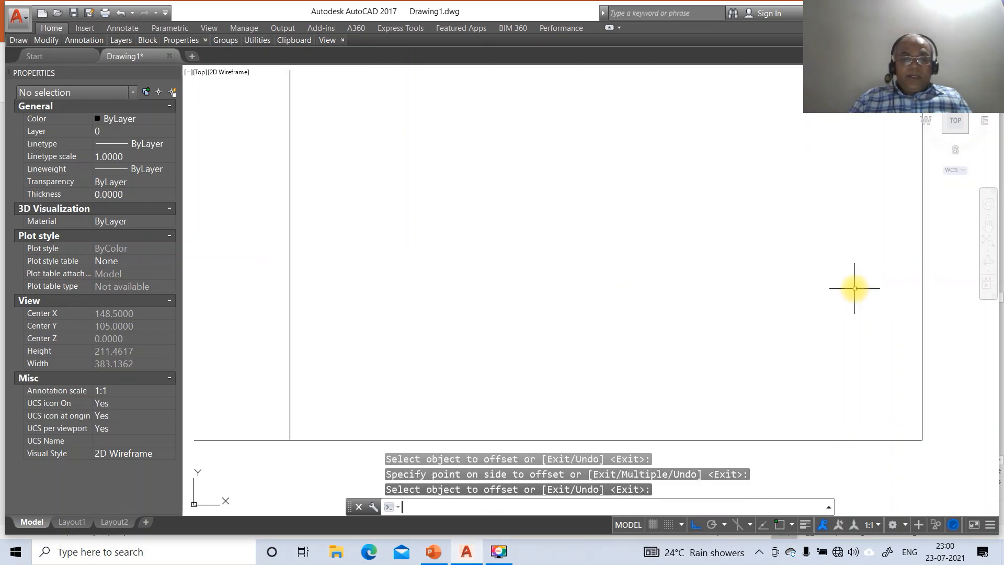
Step: Offset the horizontal base line 210 units upward to make the upper edge of the border
{"action": "key", "text": "Return"}
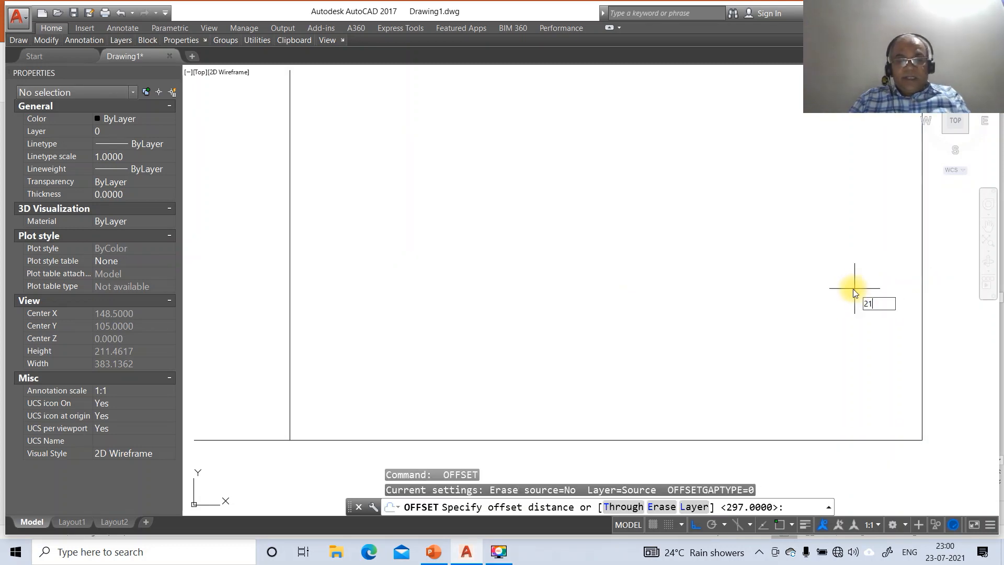
{"action": "key", "text": "Return"}
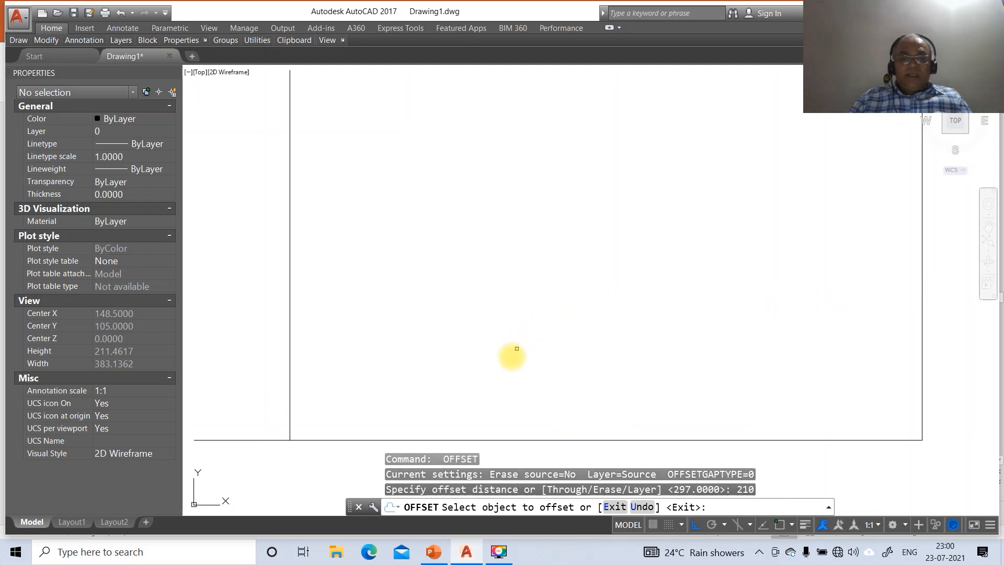
{"action": "left_click", "coordinate": [480, 439]}
{"action": "left_click", "coordinate": [484, 371]}
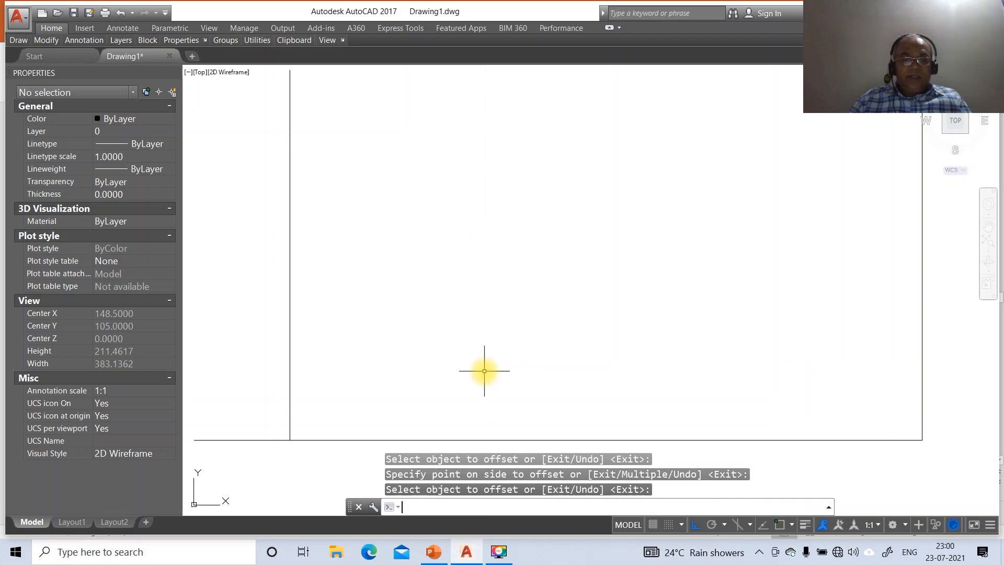
{"action": "key", "text": "Return"}
Step: Fillet the left vertical line with the upper horizontal line into a sharp corner
{"action": "type", "text": "E"}
{"action": "key", "text": "Return"}
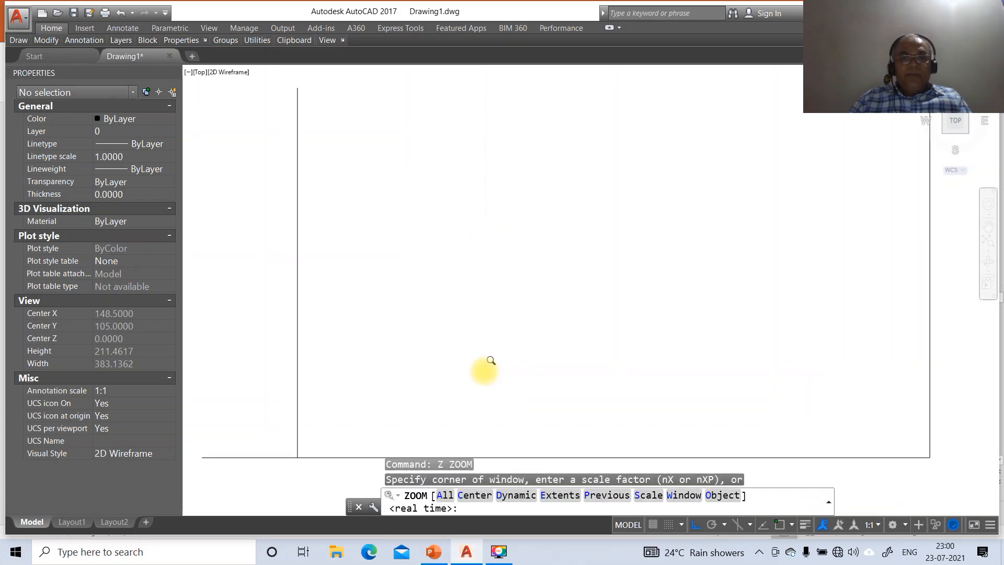
{"action": "key", "text": "Return"}
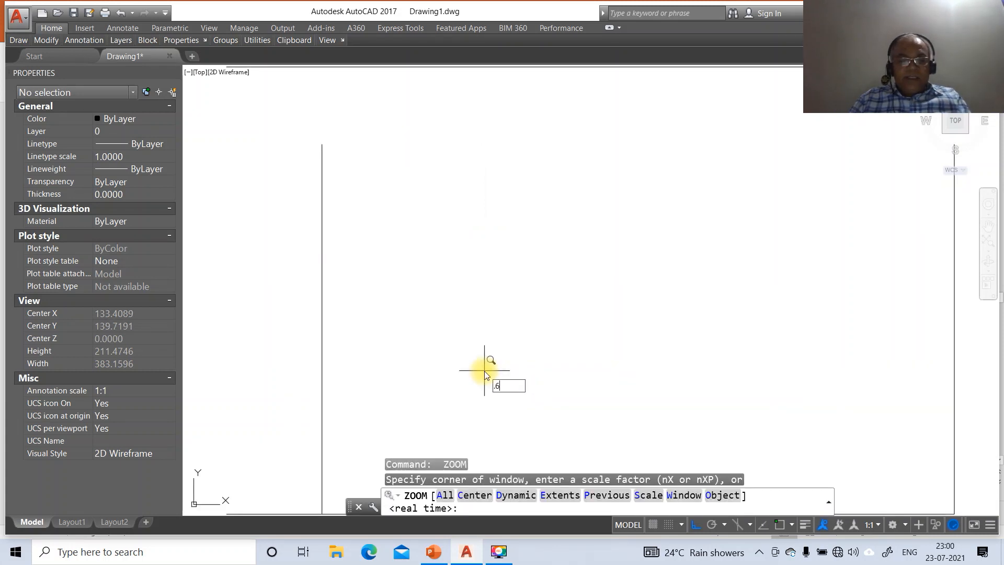
{"action": "scroll", "coordinate": [484, 372], "scroll_direction": "down", "scroll_amount": 4}
{"action": "key", "text": "Escape"}
{"action": "type", "text": "F"}
{"action": "key", "text": "Return"}
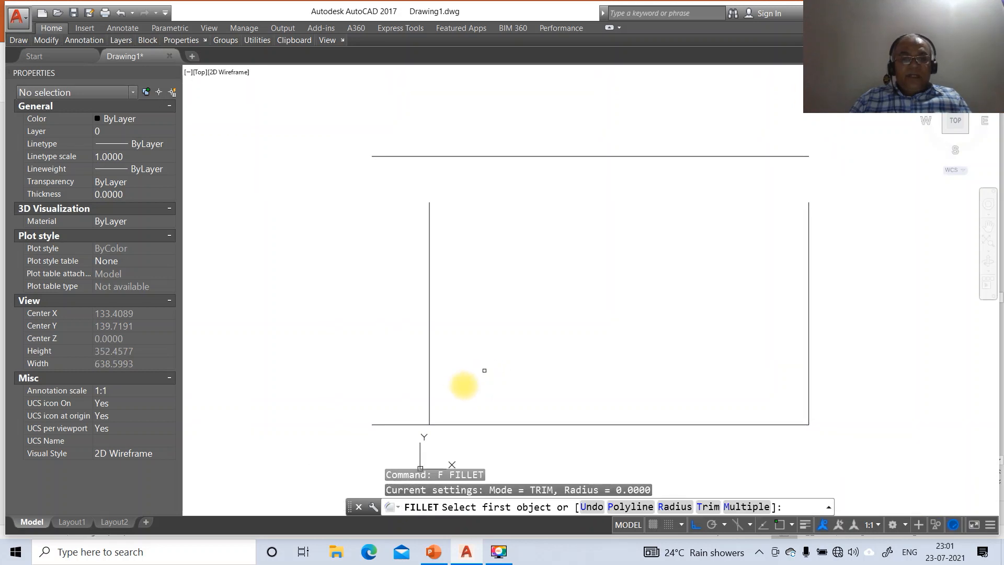
{"action": "left_click", "coordinate": [430, 401]}
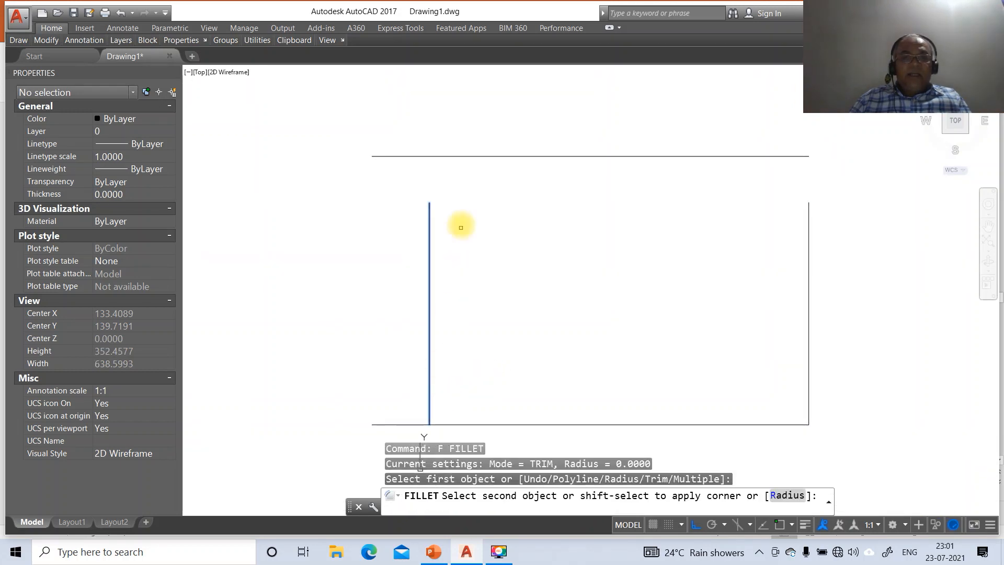
{"action": "left_click", "coordinate": [480, 157]}
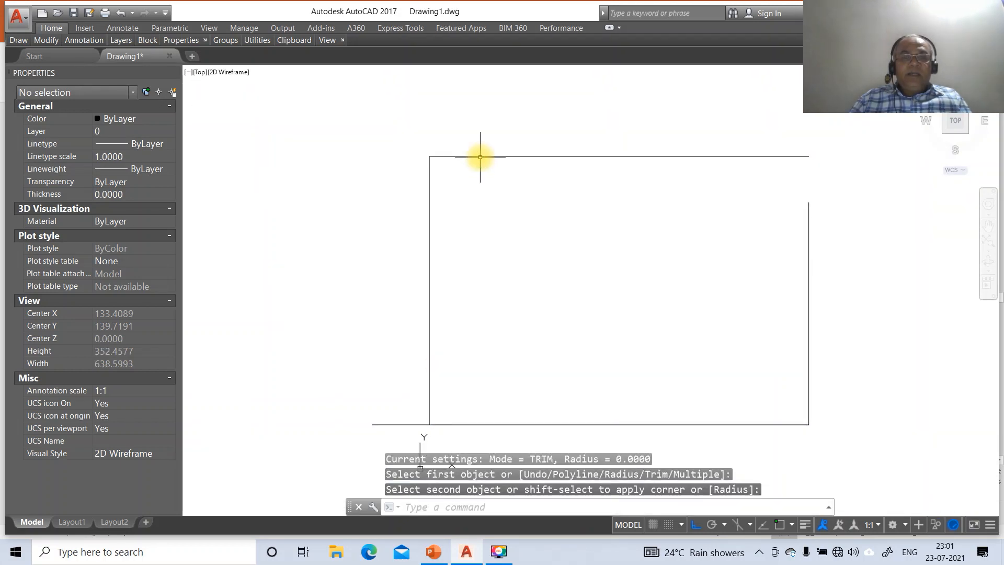
Step: Fillet the upper-right and lower-left corners of the border into sharp corners to close the rectangle
{"action": "key", "text": "Return"}
{"action": "left_click", "coordinate": [482, 156]}
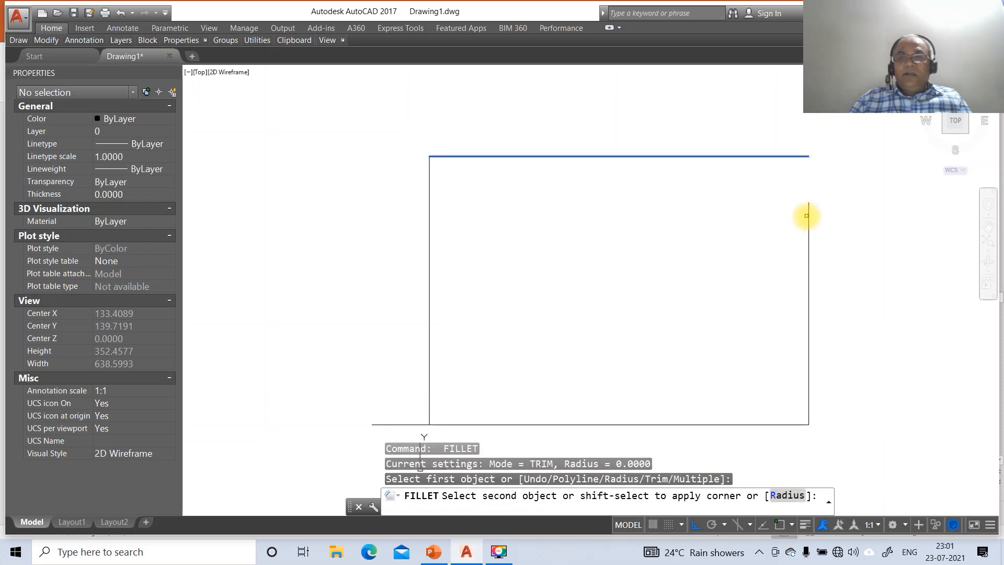
{"action": "left_click", "coordinate": [810, 219]}
{"action": "key", "text": "Return"}
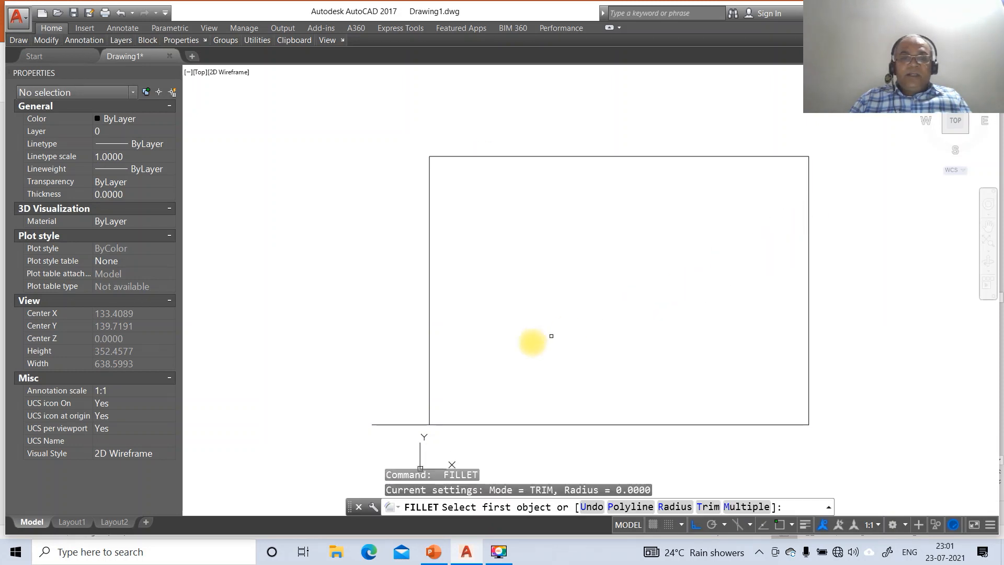
{"action": "left_click", "coordinate": [430, 386]}
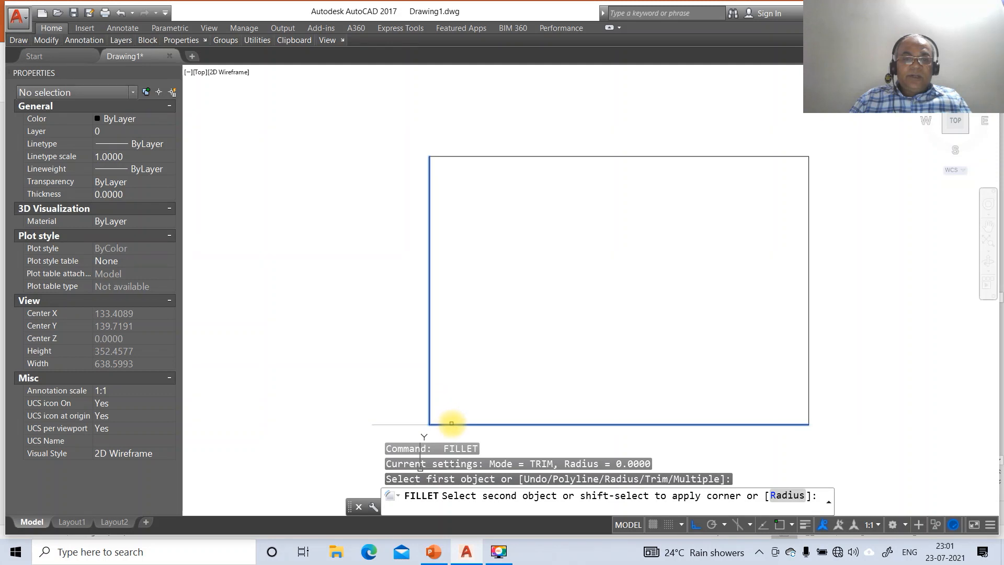
{"action": "left_click", "coordinate": [449, 424]}
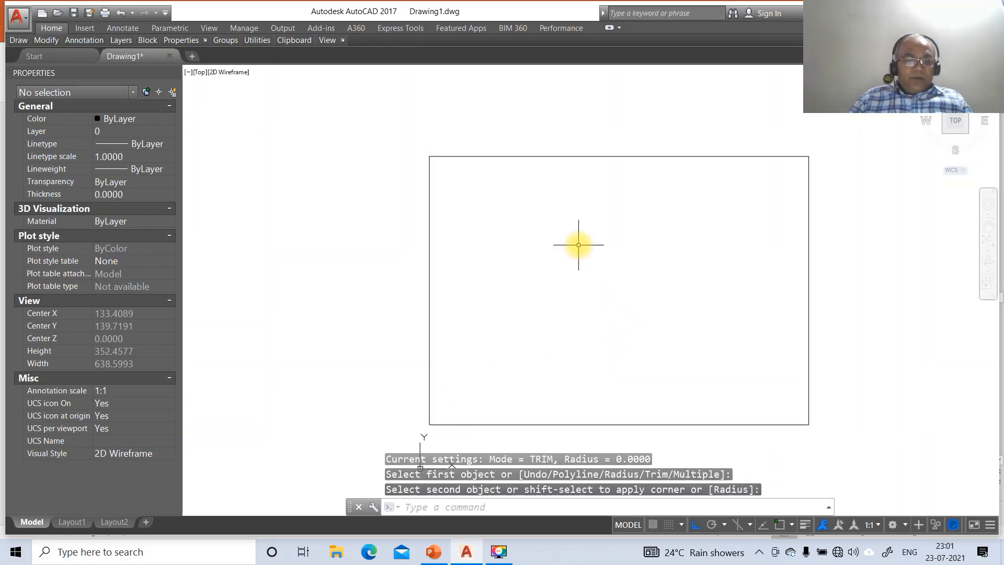
Step: Create five new layers named XY, FV, TV, TL and LOCUS
{"action": "type", "text": "LA"}
{"action": "key", "text": "Return"}
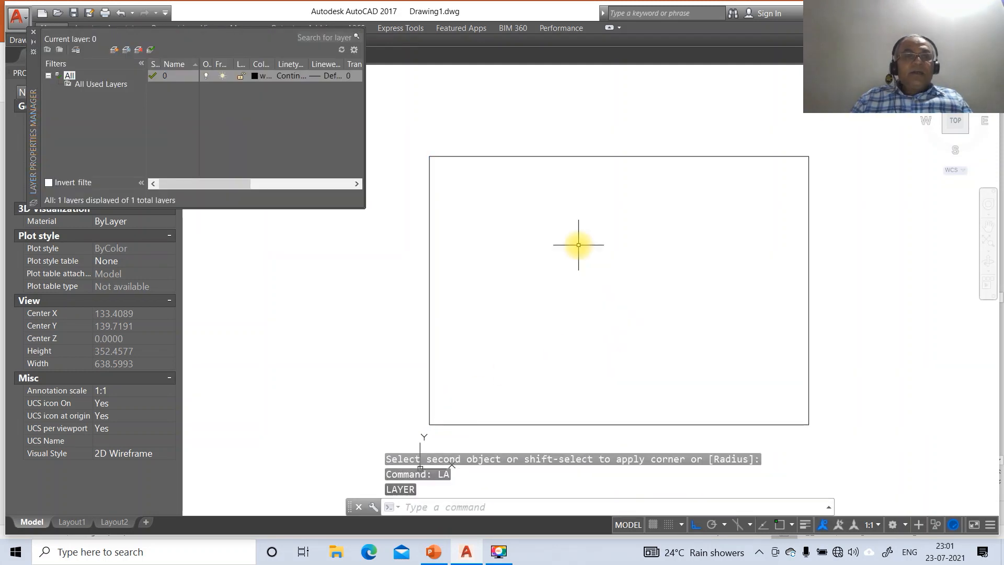
{"action": "left_click", "coordinate": [115, 51]}
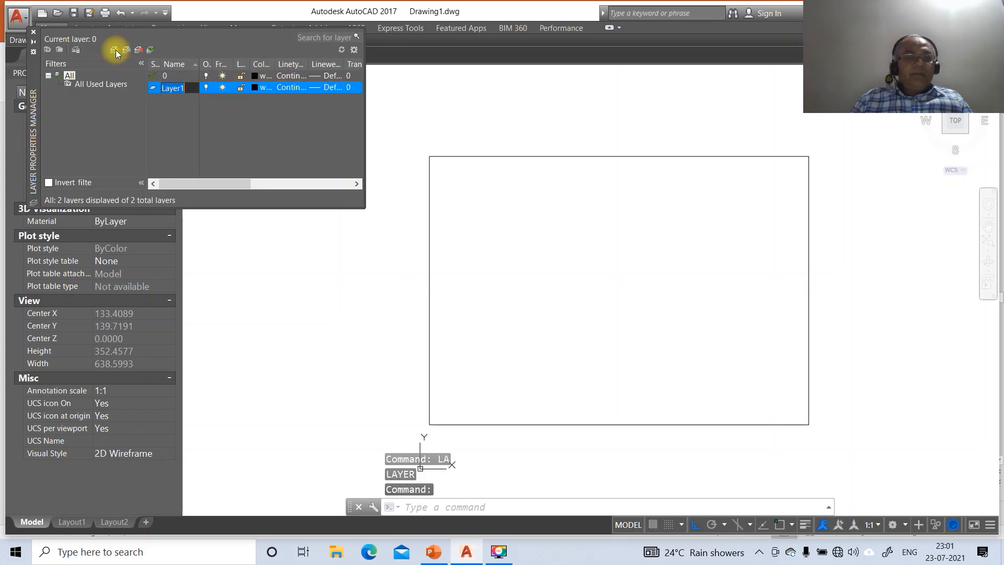
{"action": "key", "text": "Return"}
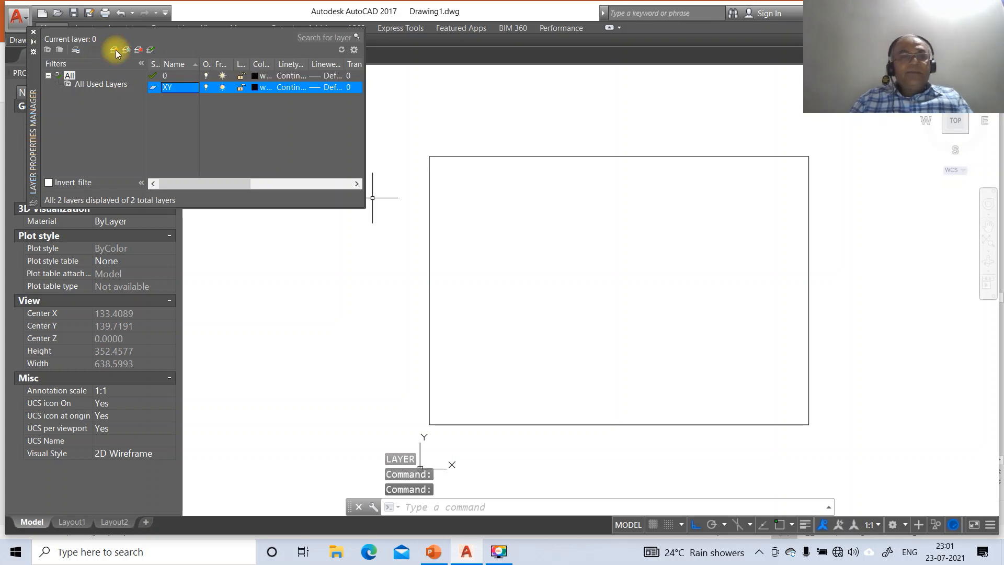
{"action": "left_click", "coordinate": [114, 51]}
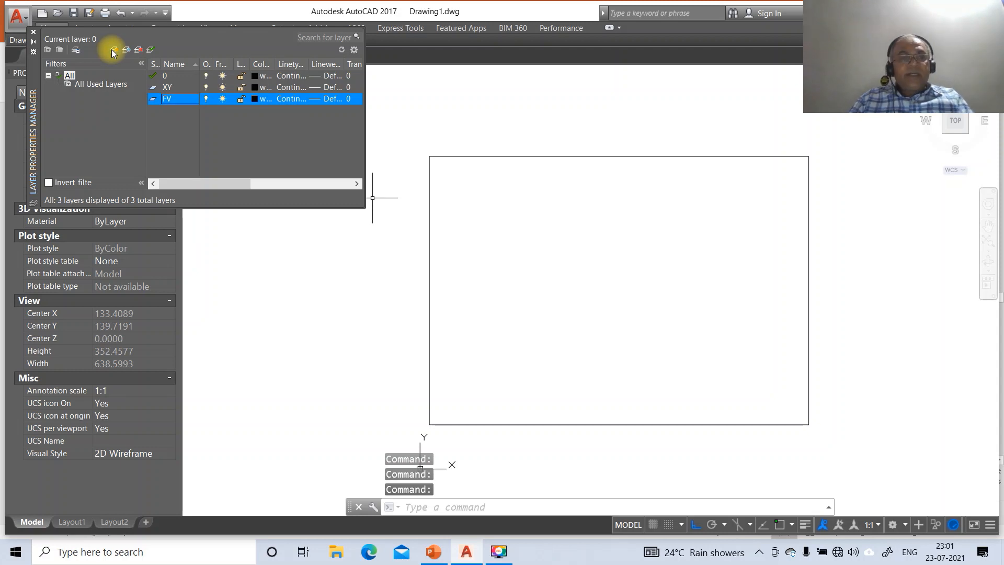
{"action": "left_click", "coordinate": [115, 50]}
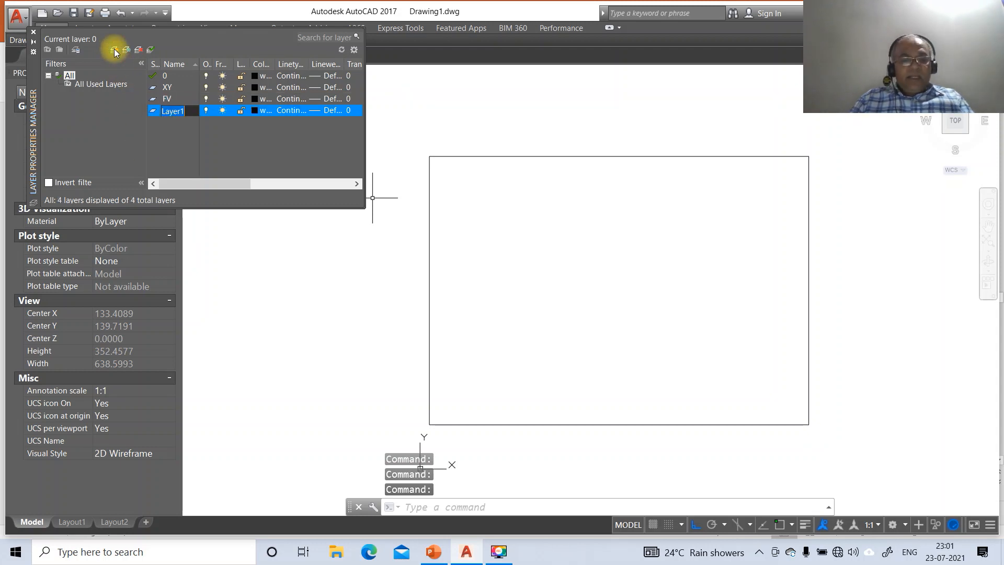
{"action": "key", "text": "Return"}
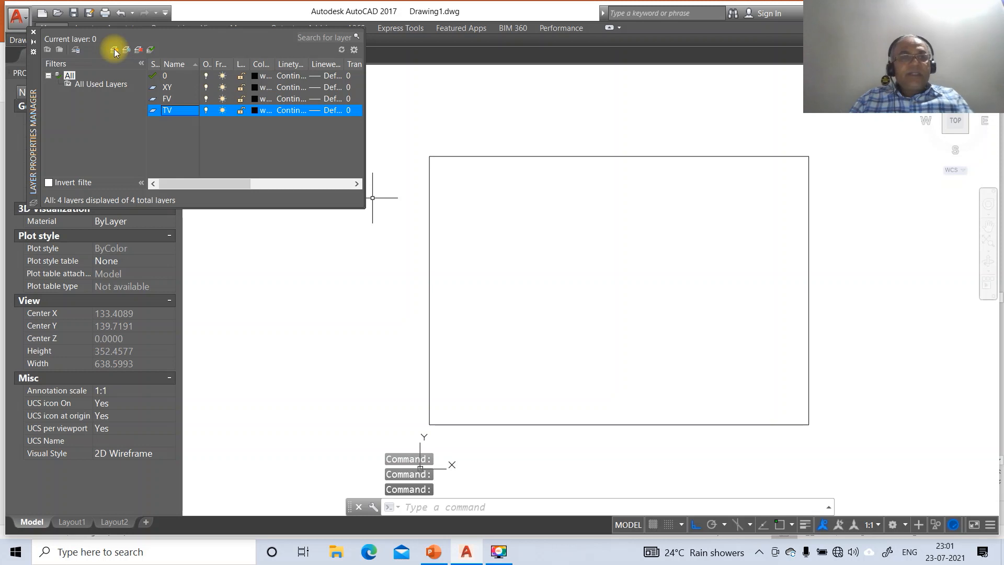
{"action": "left_click", "coordinate": [114, 51]}
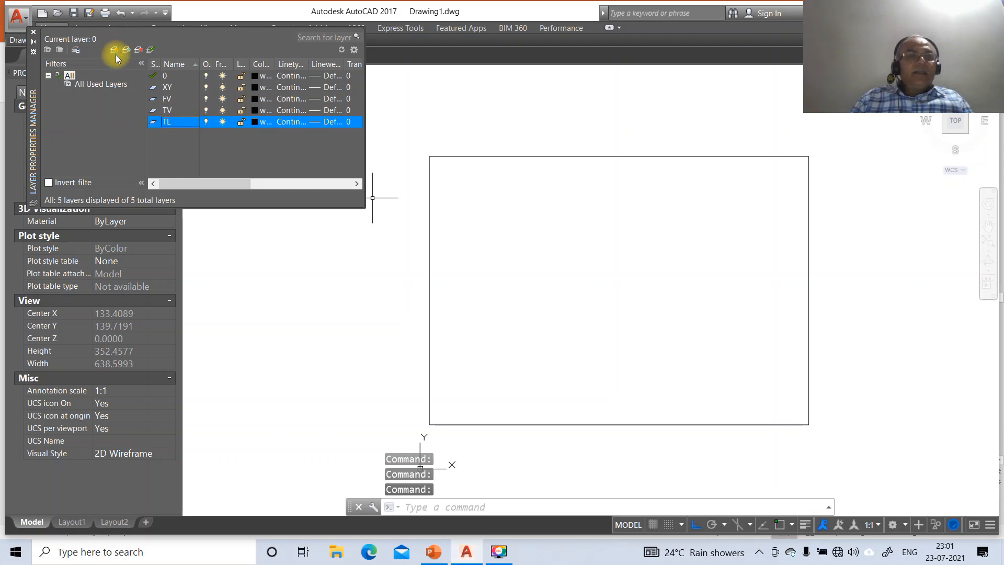
{"action": "left_click", "coordinate": [116, 51]}
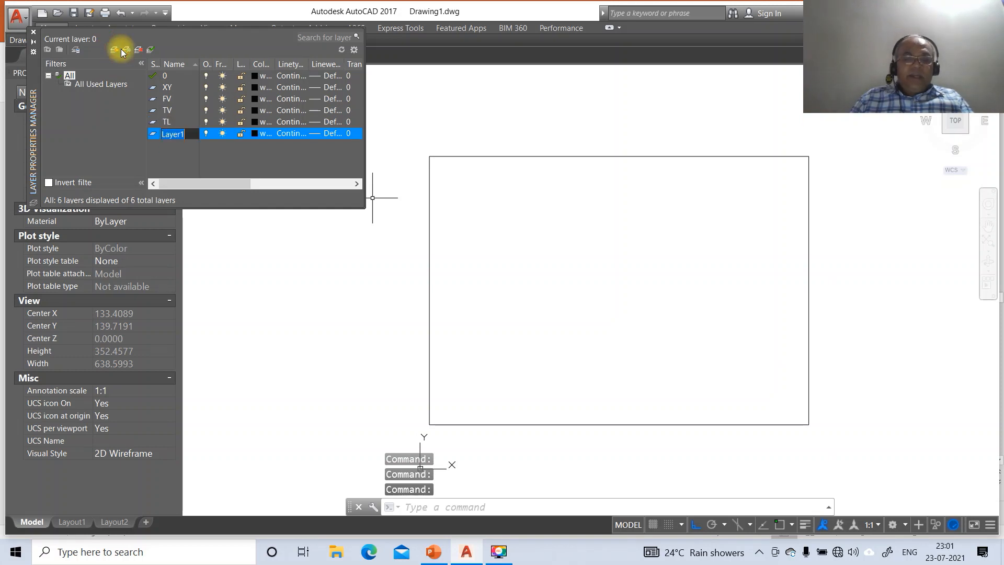
{"action": "type", "text": "LOCUS"}
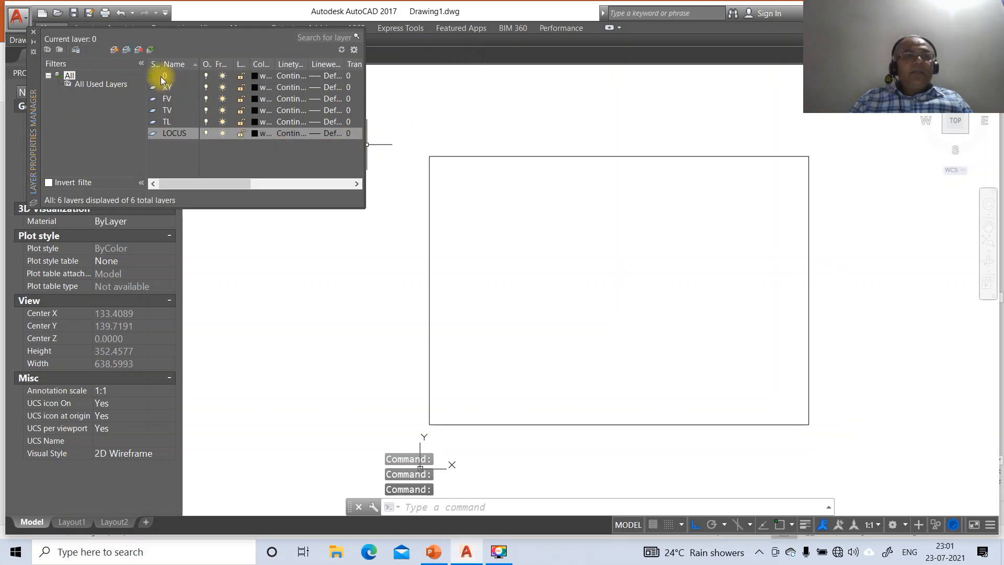
Step: Set the lineweight of layer 0 to 0.05 mm
{"action": "left_click", "coordinate": [335, 76]}
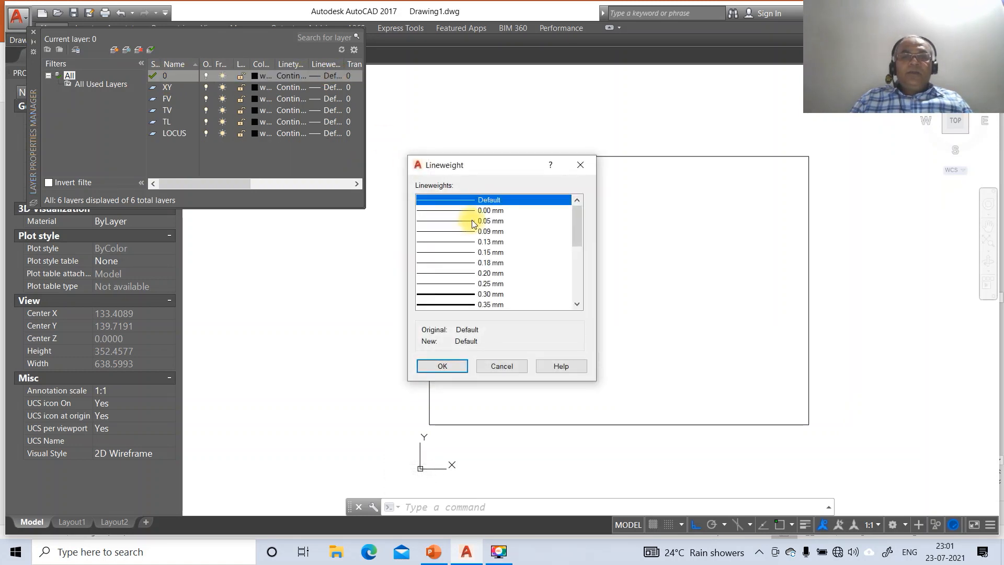
{"action": "left_click", "coordinate": [471, 220]}
{"action": "left_click", "coordinate": [453, 365]}
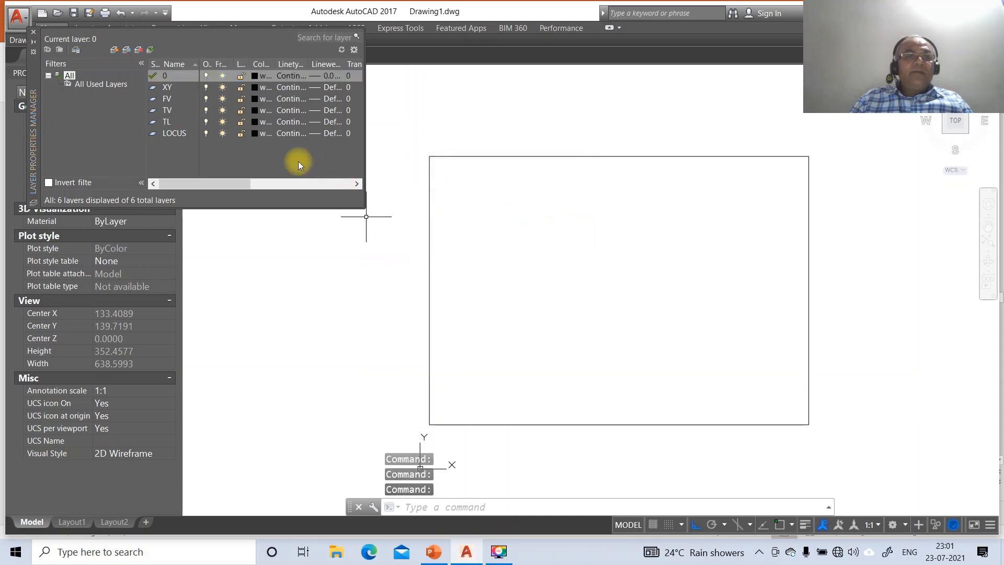
Step: Set the lineweight of layer LOCUS to 0.05 mm and that of layer XY to 0.13 mm
{"action": "left_click", "coordinate": [328, 133]}
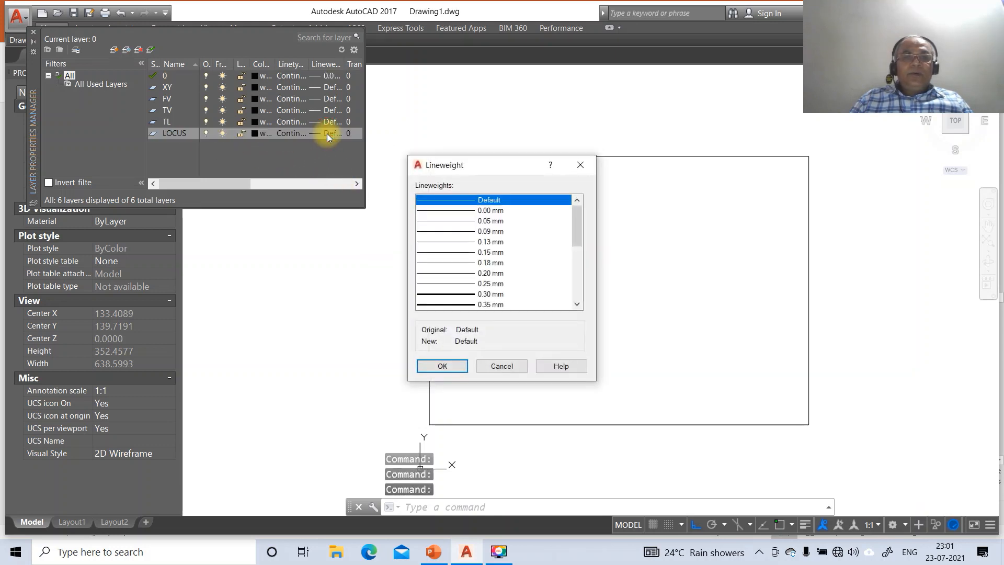
{"action": "left_click", "coordinate": [490, 221]}
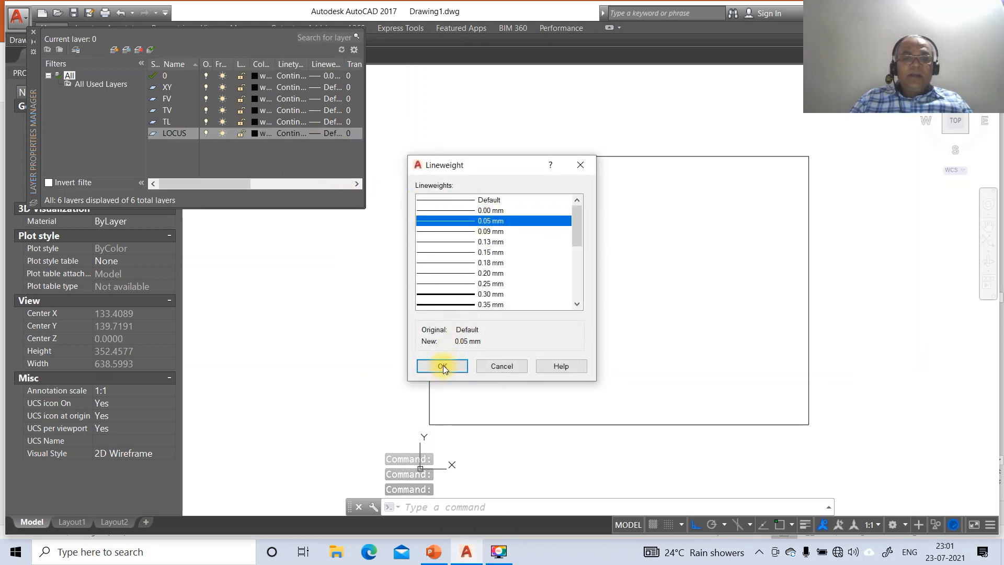
{"action": "left_click", "coordinate": [443, 365]}
{"action": "left_click", "coordinate": [322, 88]}
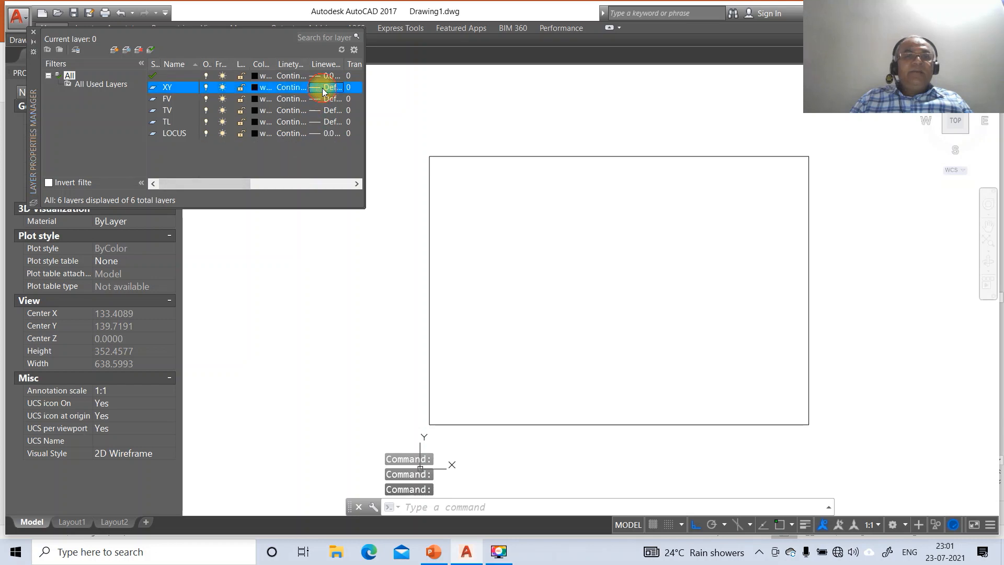
{"action": "left_click", "coordinate": [501, 244]}
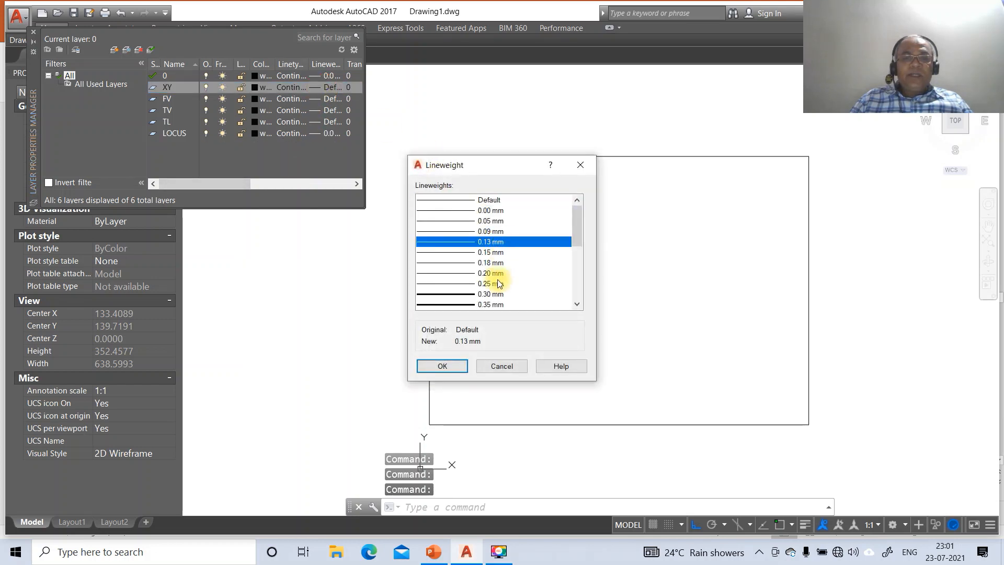
{"action": "left_click", "coordinate": [442, 366]}
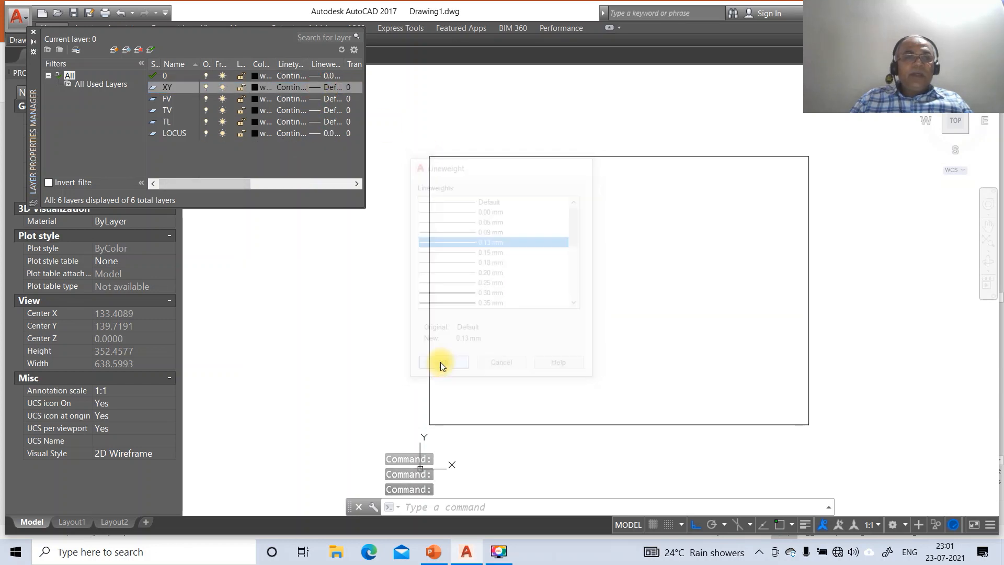
Step: Set the lineweight of layers FV and TV to 0.50 mm each
{"action": "left_click", "coordinate": [325, 99]}
{"action": "scroll", "coordinate": [498, 268], "scroll_direction": "down", "scroll_amount": 2}
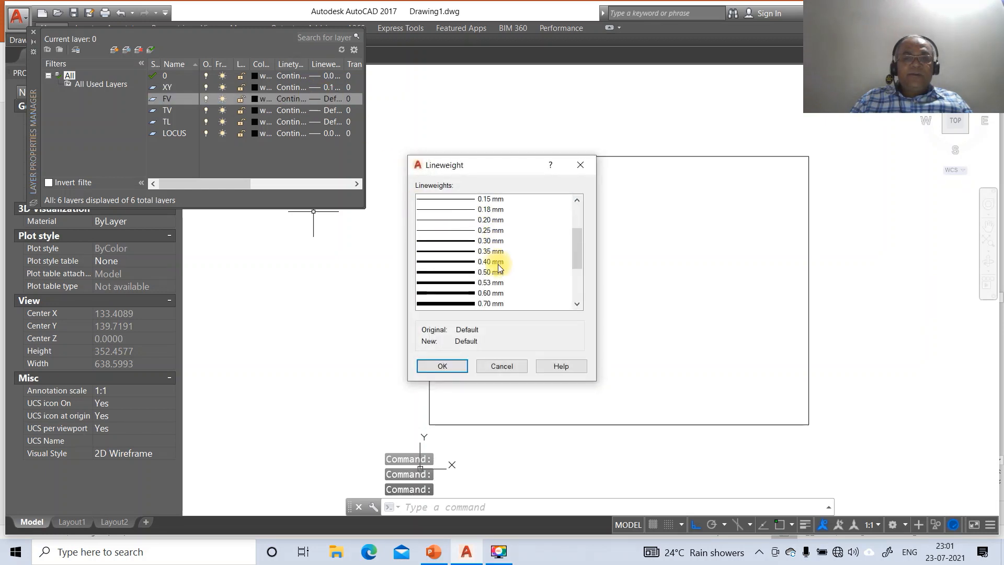
{"action": "left_click", "coordinate": [497, 271]}
{"action": "left_click", "coordinate": [441, 367]}
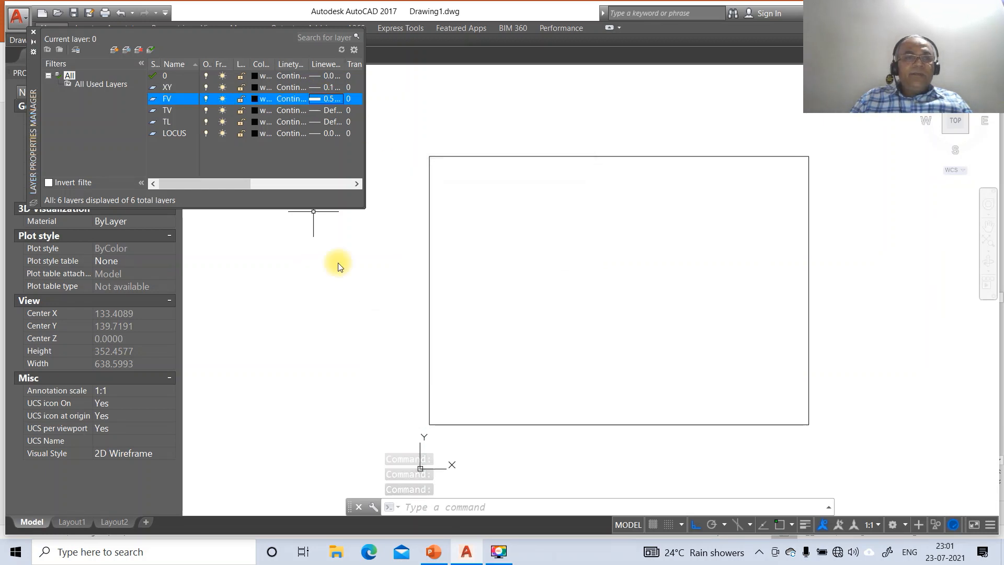
{"action": "left_click", "coordinate": [326, 110]}
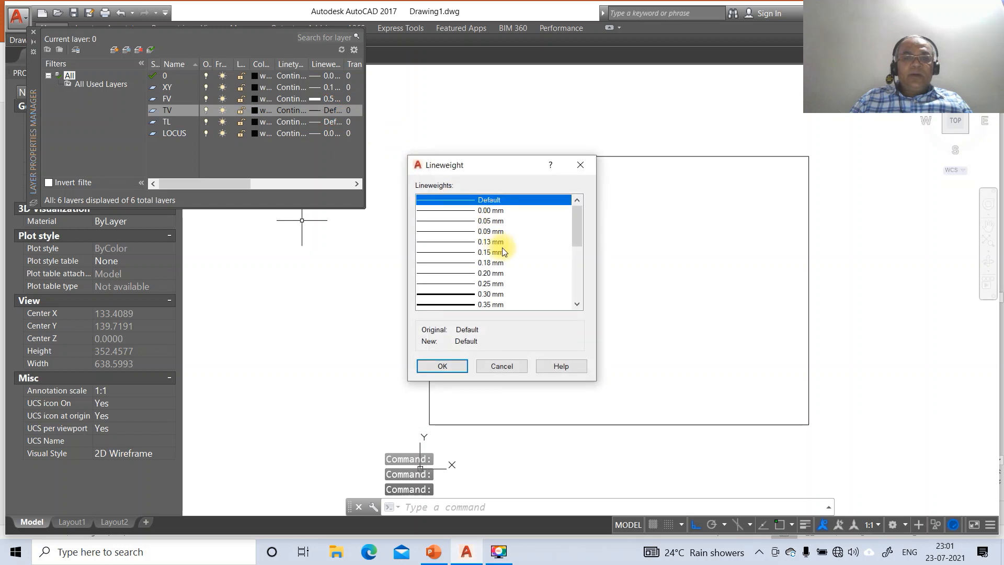
{"action": "scroll", "coordinate": [503, 253], "scroll_direction": "down", "scroll_amount": 1}
{"action": "left_click", "coordinate": [491, 294]}
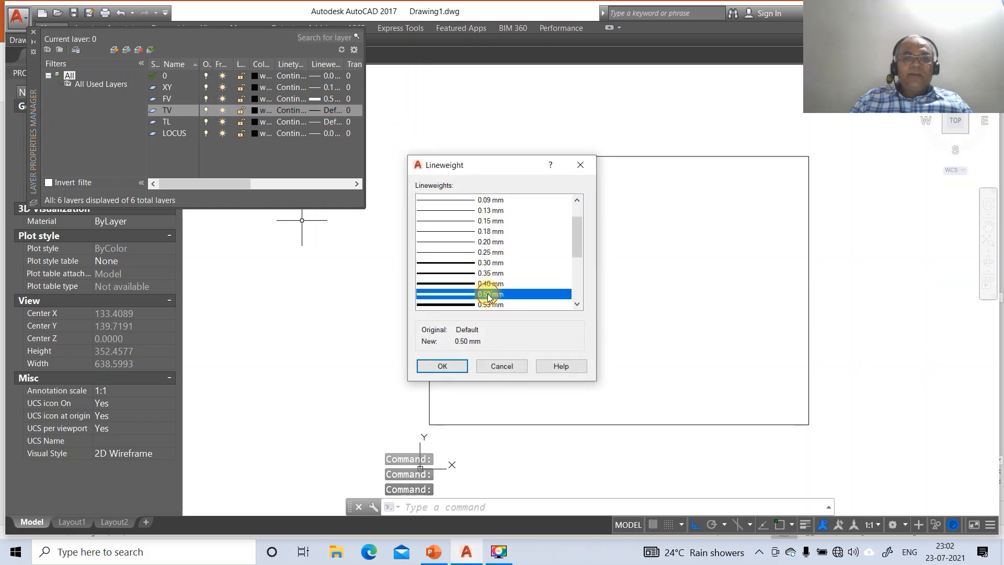
{"action": "left_click", "coordinate": [442, 365]}
Step: Set the lineweight of layer TL to 0.30 mm
{"action": "left_click", "coordinate": [325, 124]}
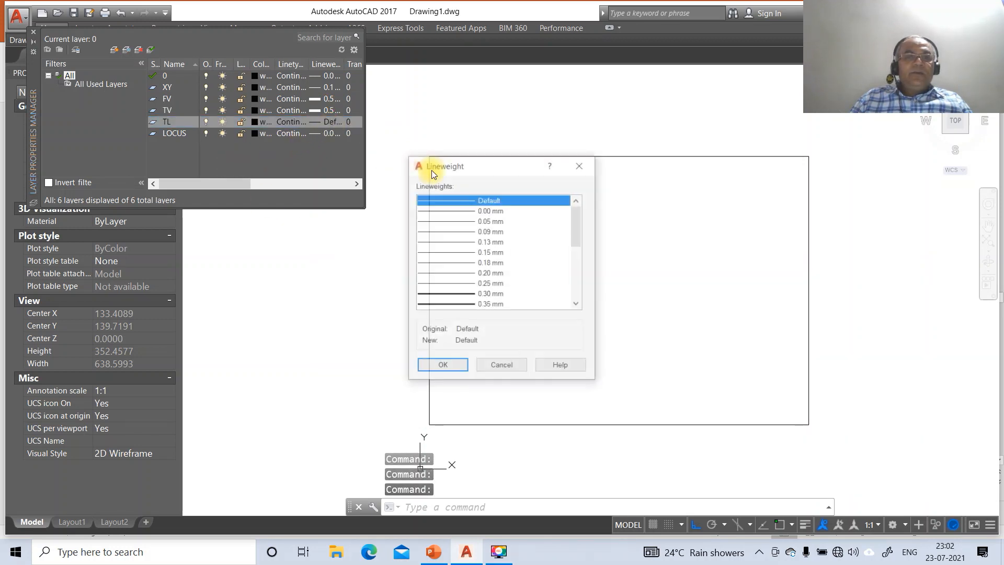
{"action": "scroll", "coordinate": [497, 230], "scroll_direction": "down", "scroll_amount": 1}
{"action": "left_click", "coordinate": [479, 263]}
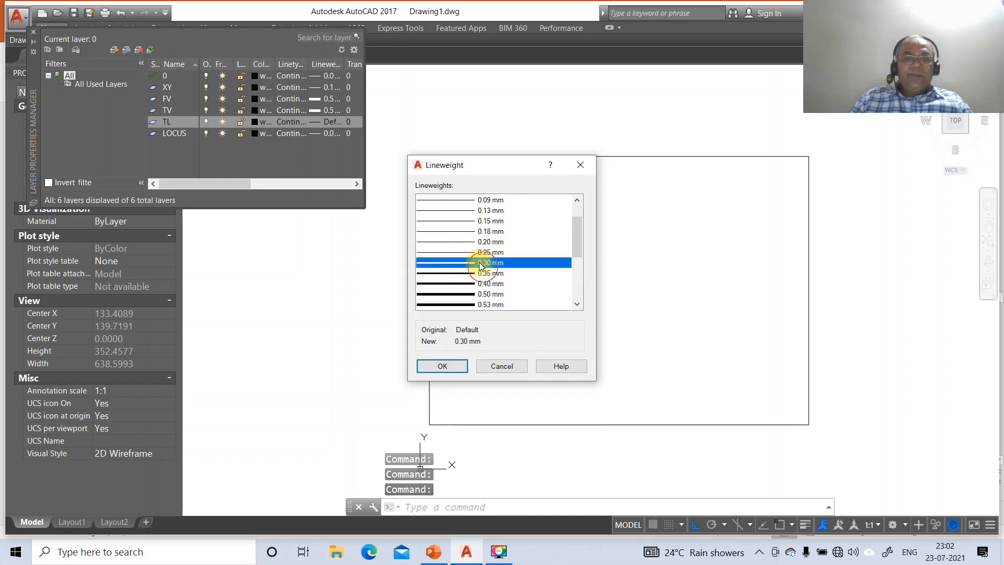
{"action": "left_click", "coordinate": [442, 366]}
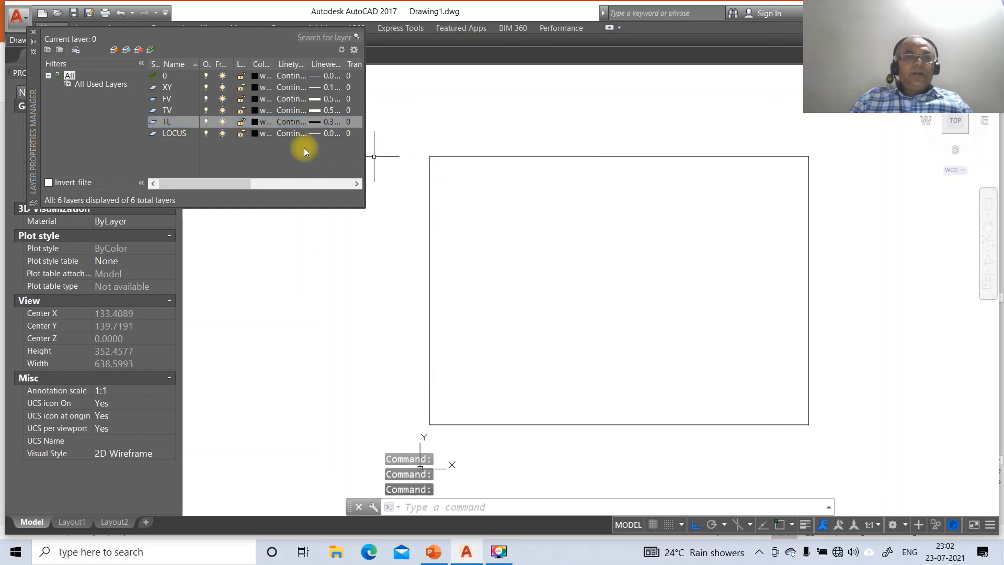
Step: Load the DASHDOT linetype from acad.lin and assign it to layer LOCUS
{"action": "left_click", "coordinate": [289, 133]}
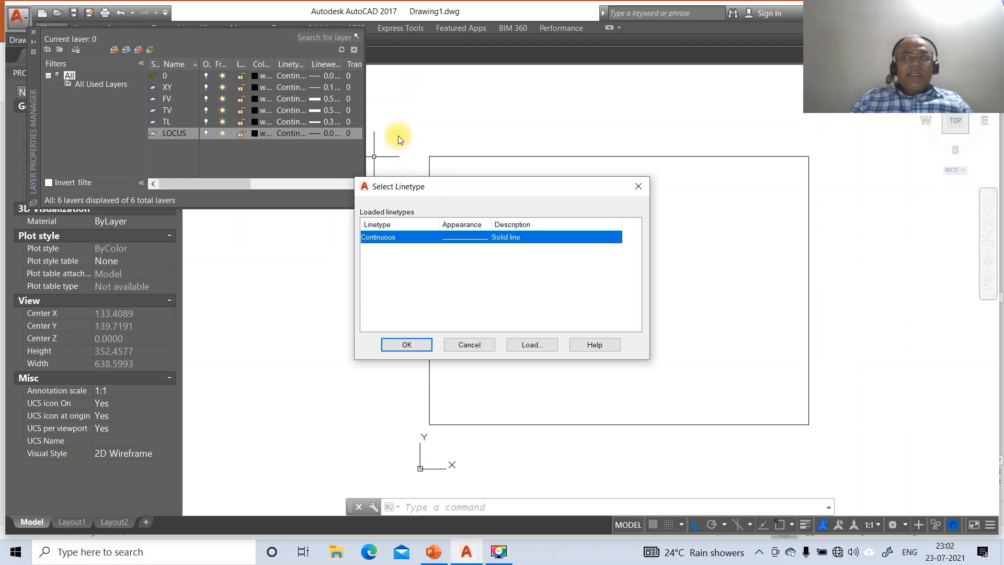
{"action": "left_click", "coordinate": [528, 345]}
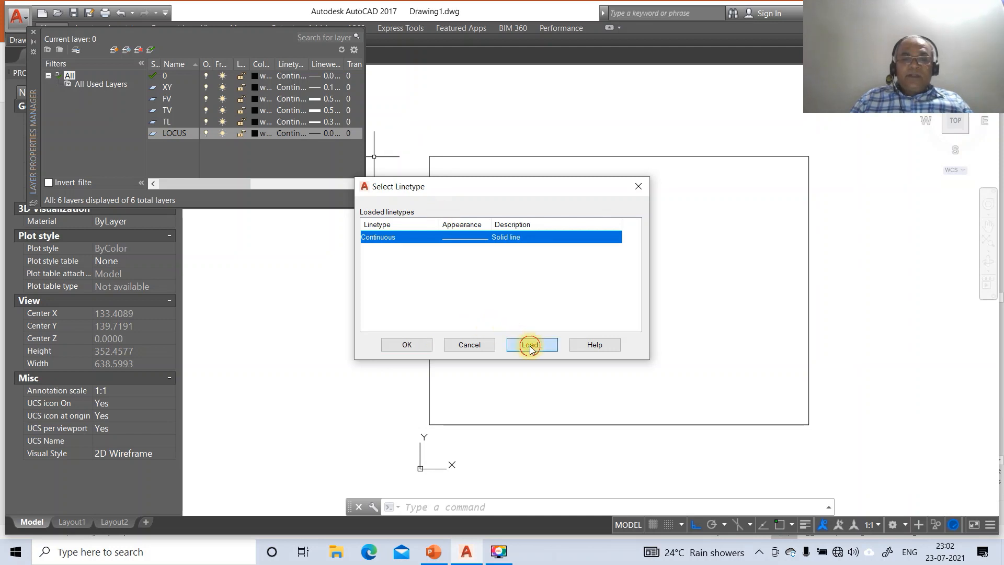
{"action": "left_click", "coordinate": [393, 248]}
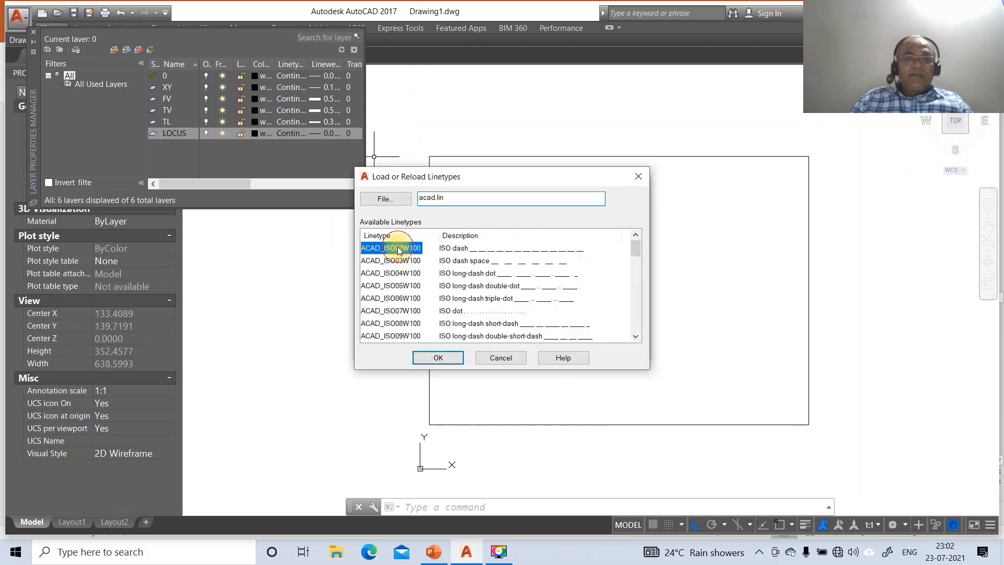
{"action": "key", "text": "d"}
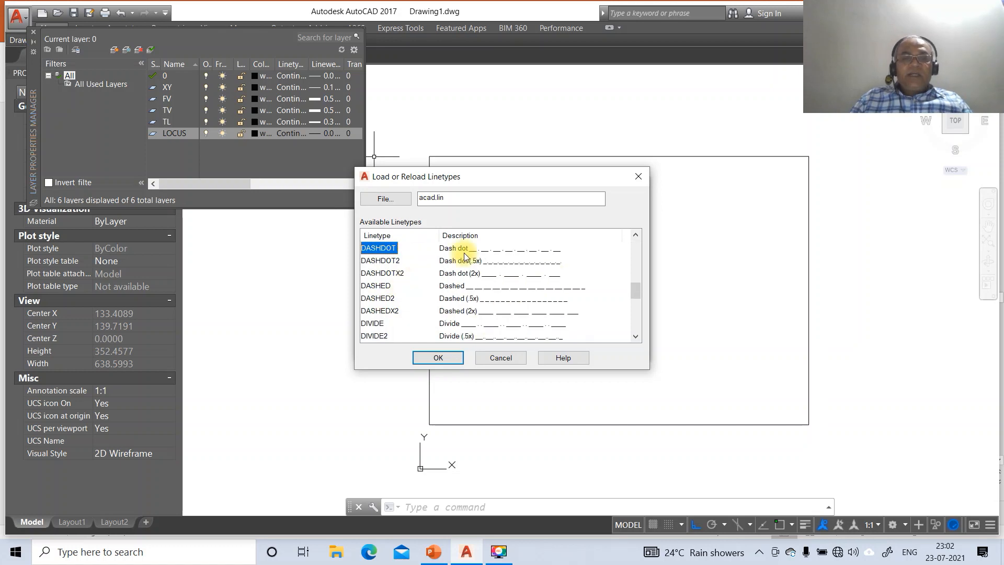
{"action": "left_click", "coordinate": [442, 357]}
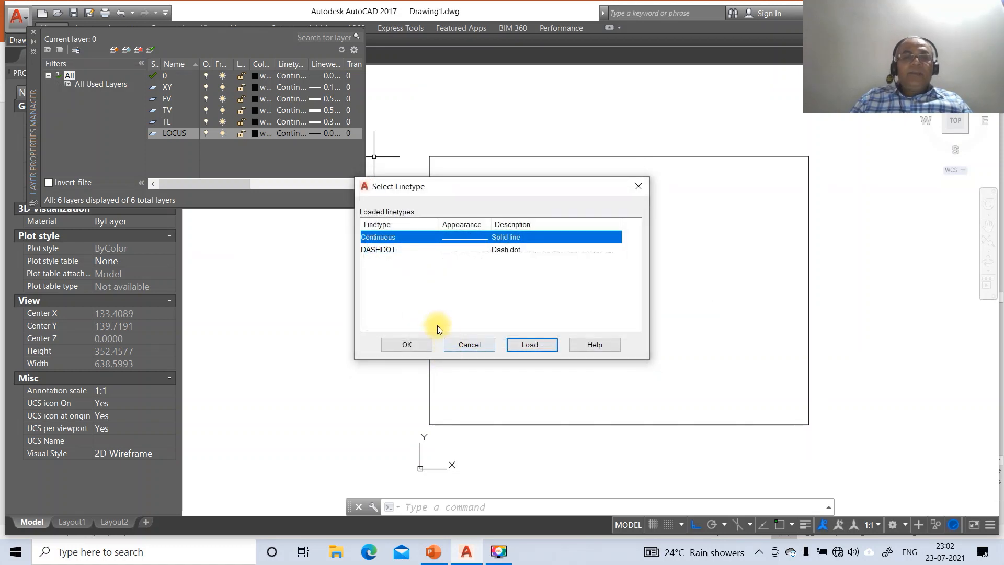
{"action": "left_click", "coordinate": [381, 249]}
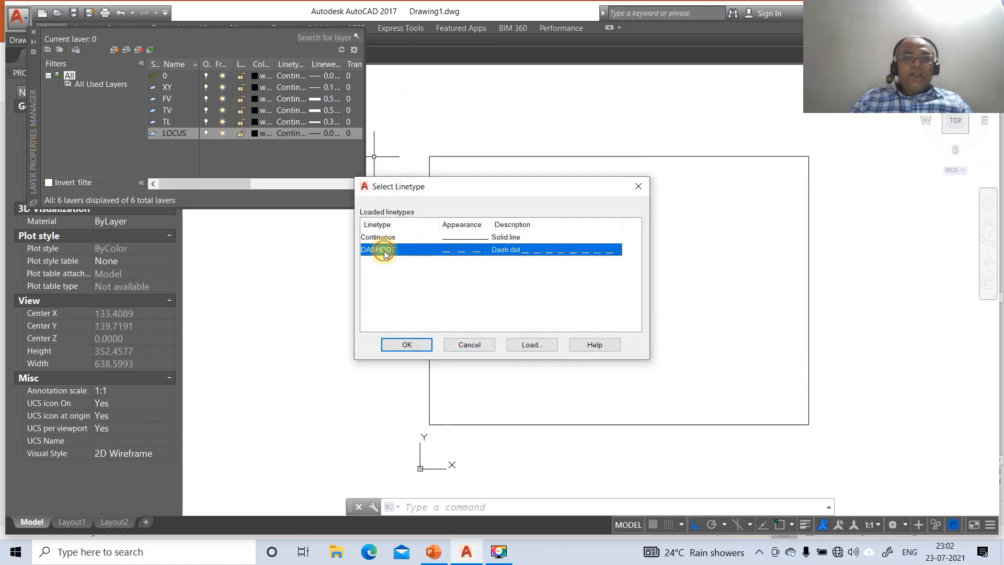
{"action": "left_click", "coordinate": [406, 344]}
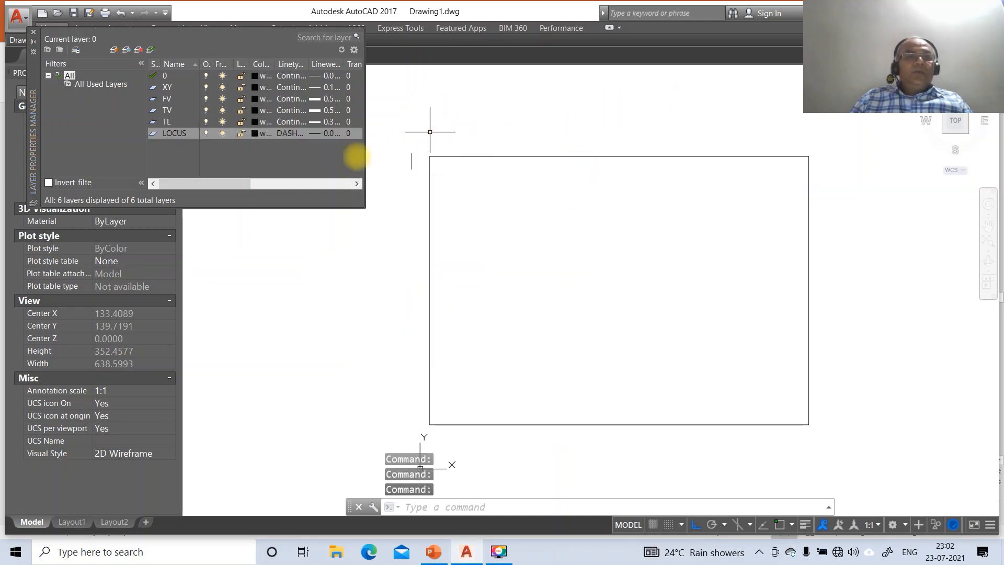
Step: Set the colour of layer TL to orange (index 30) and that of layer TV to red
{"action": "left_click", "coordinate": [255, 122]}
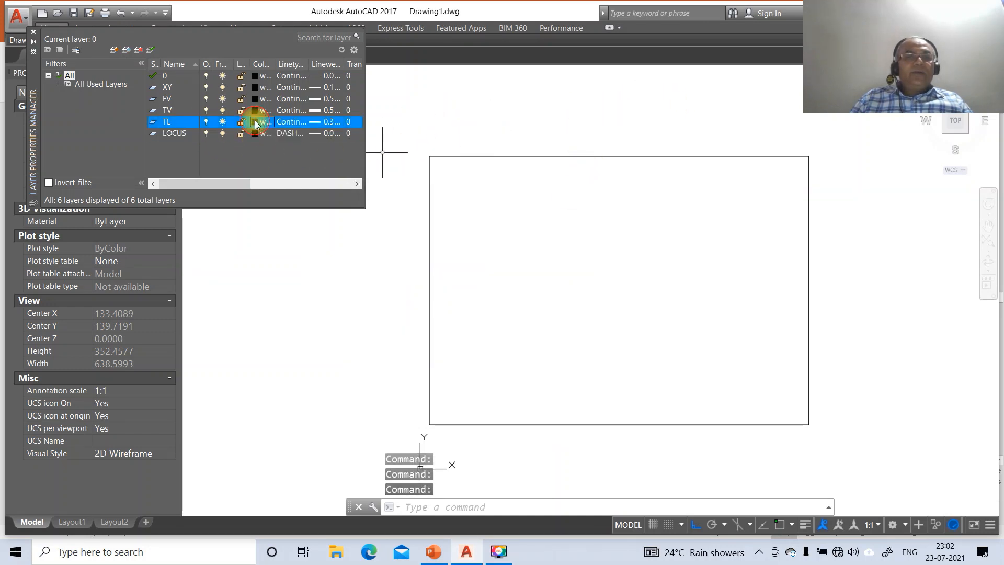
{"action": "left_click", "coordinate": [410, 234]}
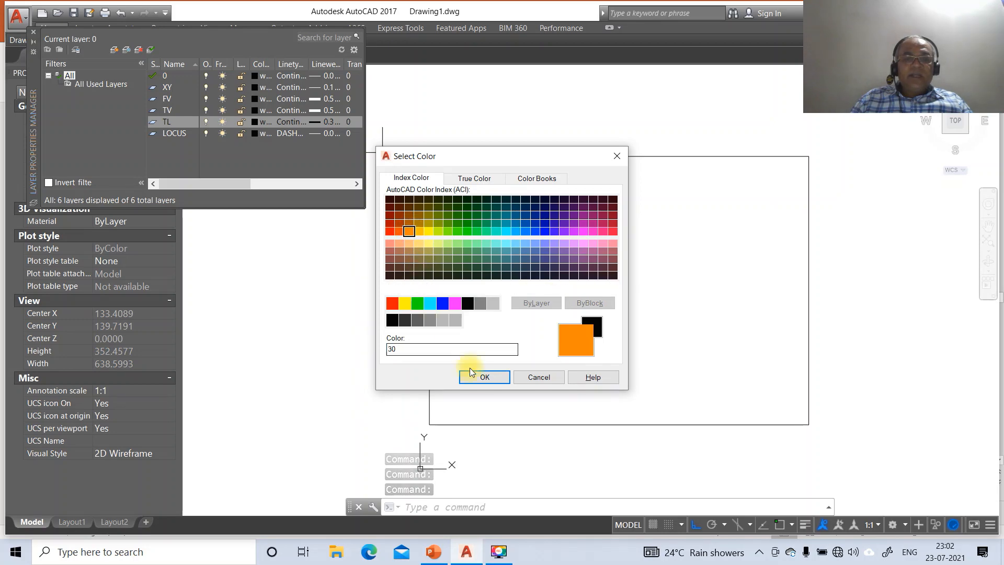
{"action": "left_click", "coordinate": [484, 376]}
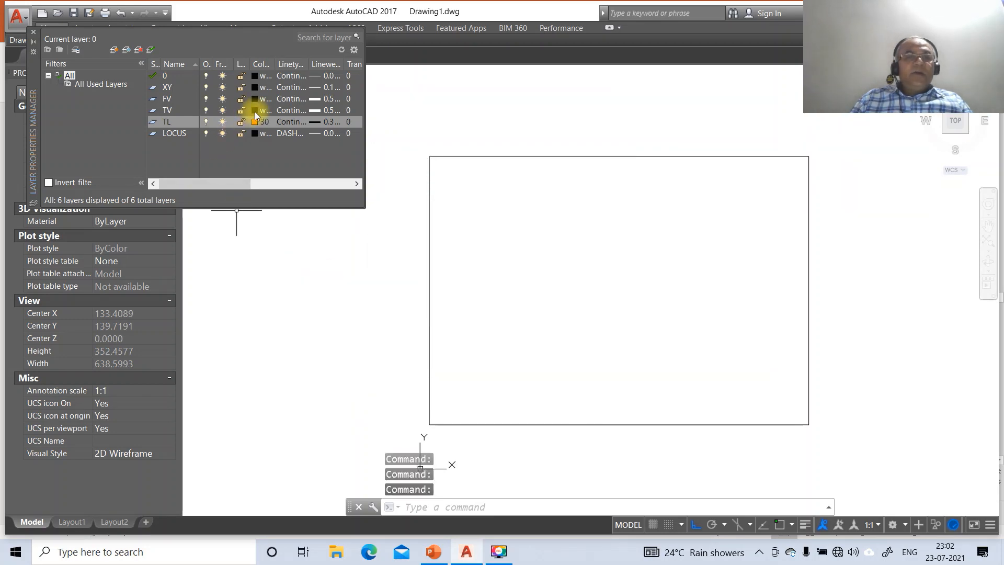
{"action": "left_click", "coordinate": [255, 110]}
{"action": "left_click", "coordinate": [392, 303]}
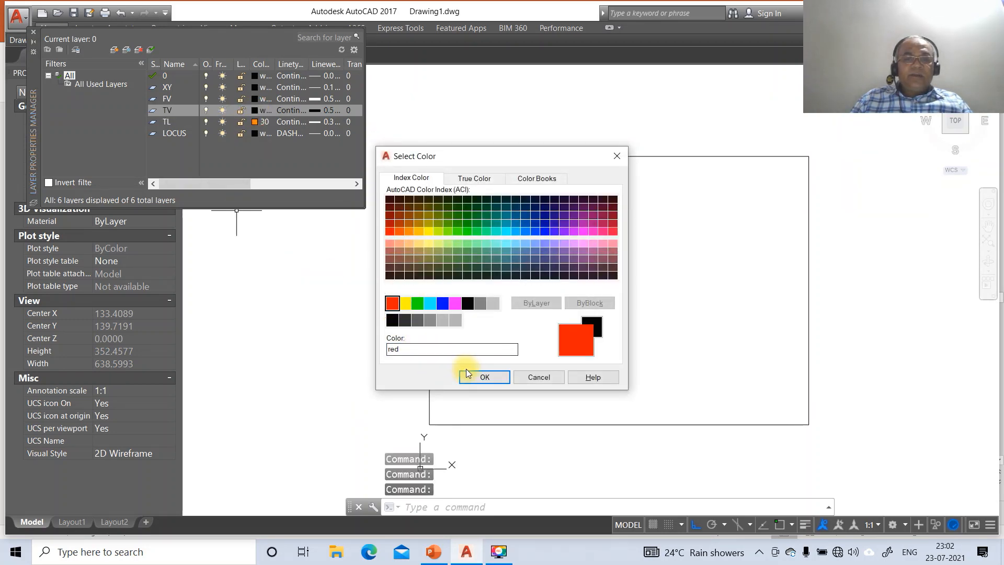
{"action": "left_click", "coordinate": [468, 375]}
Step: Set the colour of layer FV to magenta and close the layer properties manager
{"action": "left_click", "coordinate": [253, 101]}
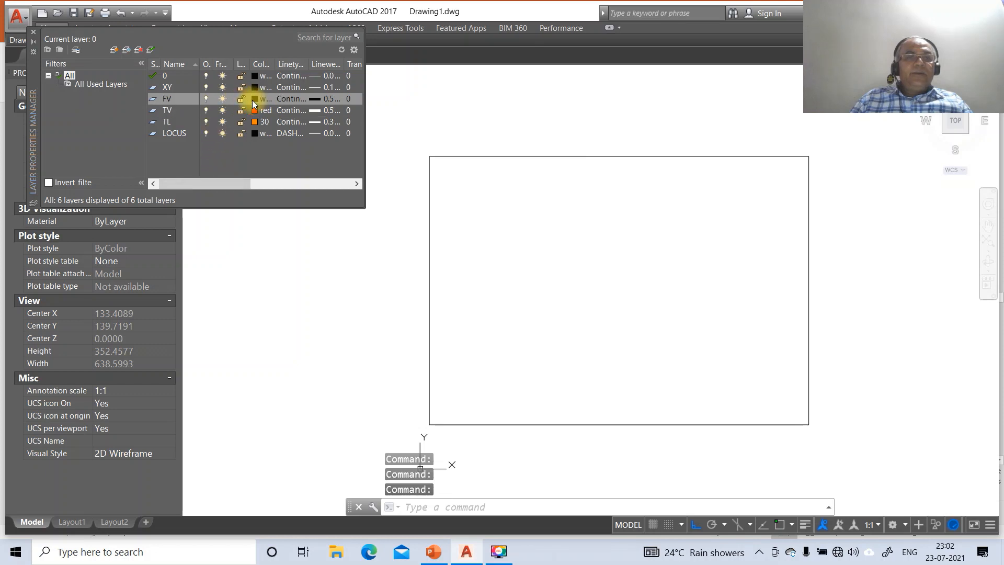
{"action": "left_click", "coordinate": [254, 99]}
{"action": "left_click", "coordinate": [455, 303]}
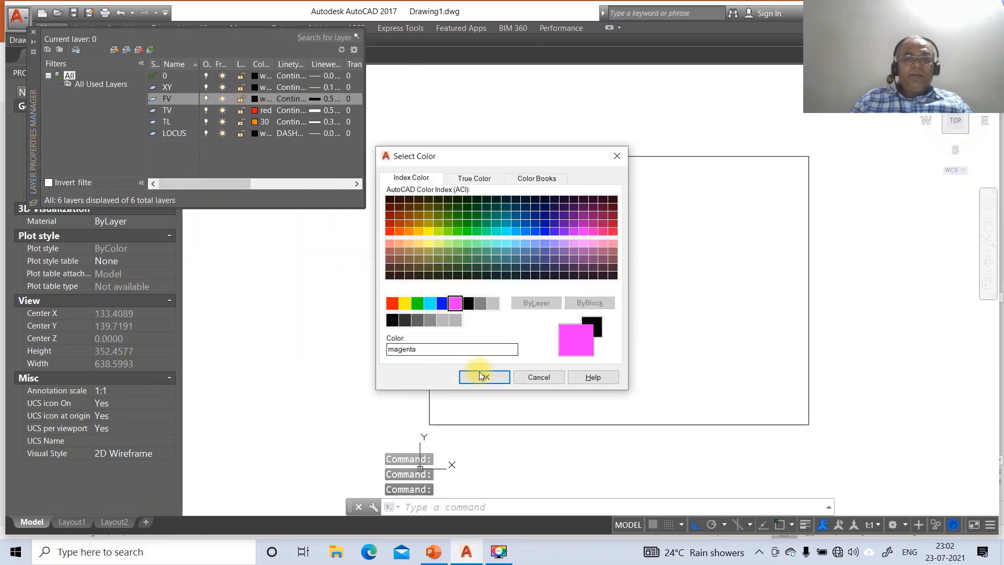
{"action": "left_click", "coordinate": [480, 376]}
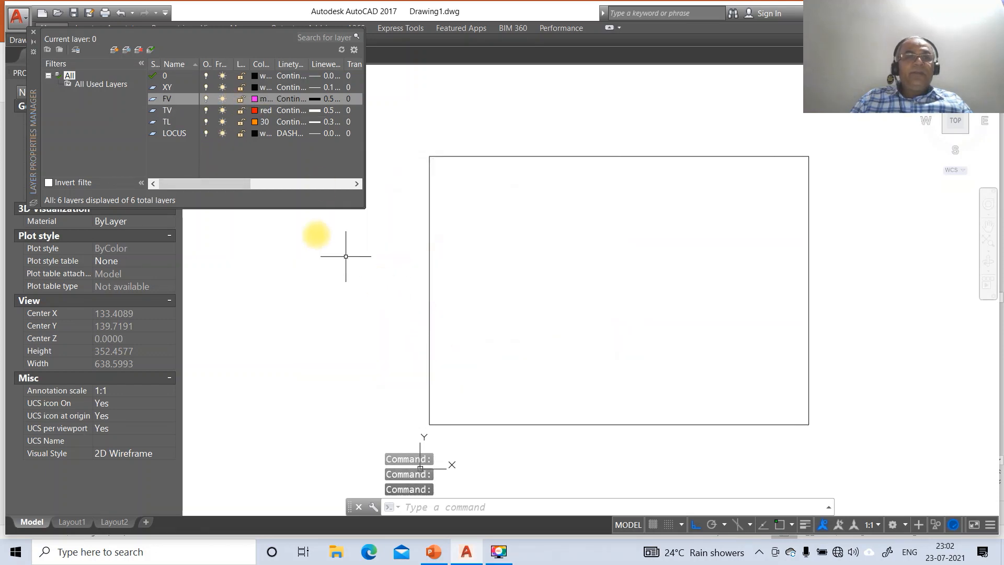
{"action": "left_click", "coordinate": [33, 35]}
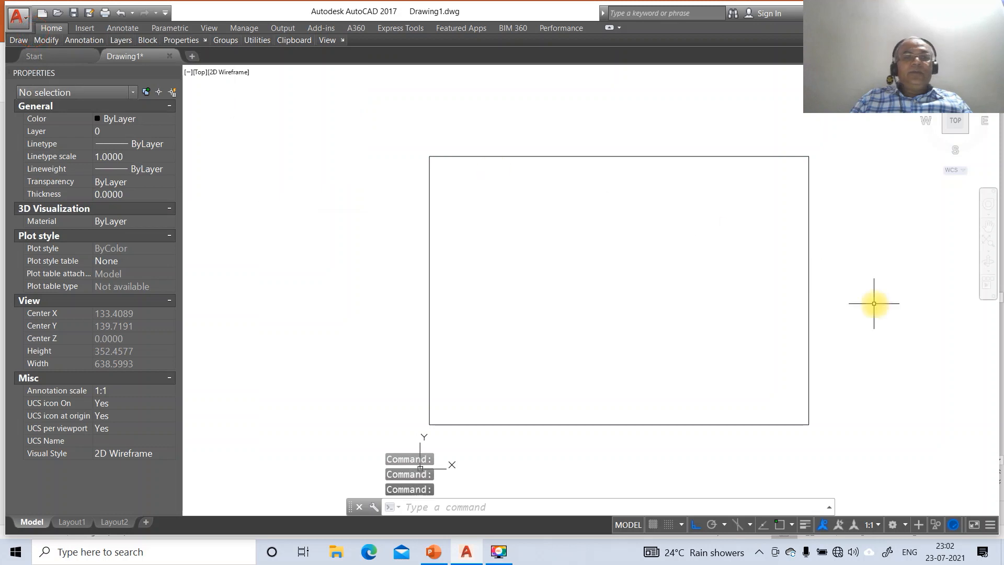
Step: Check problem 60 in PowerPoint, return to AutoCAD and draw a horizontal reference line across the middle of the border
{"action": "left_click", "coordinate": [438, 551]}
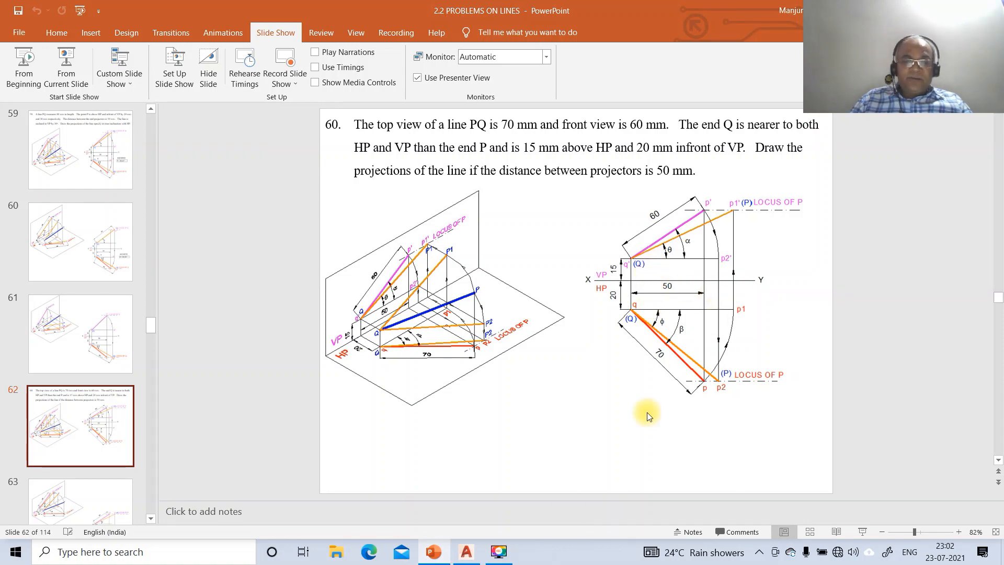
{"action": "left_click", "coordinate": [466, 552]}
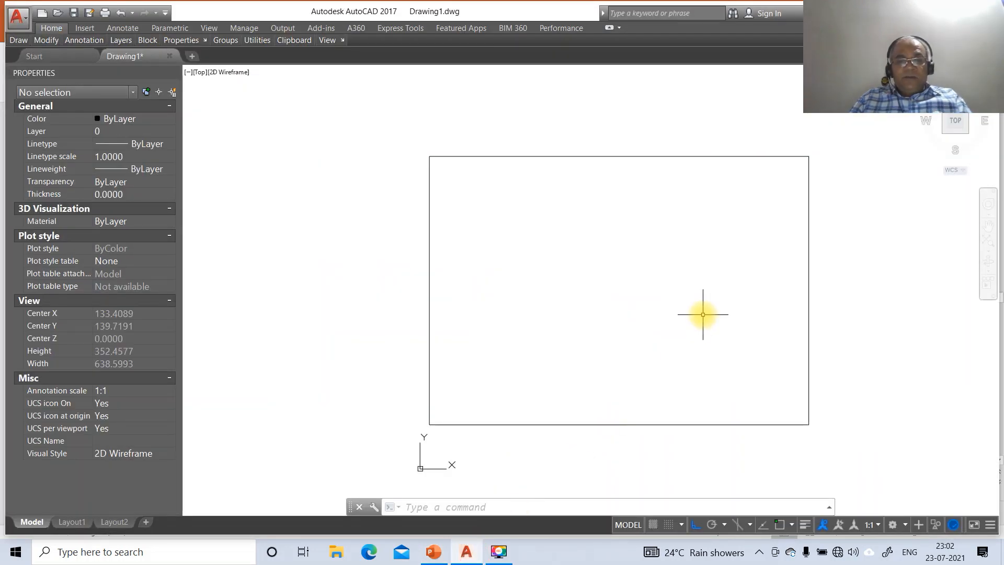
{"action": "type", "text": "l"}
{"action": "key", "text": "Return"}
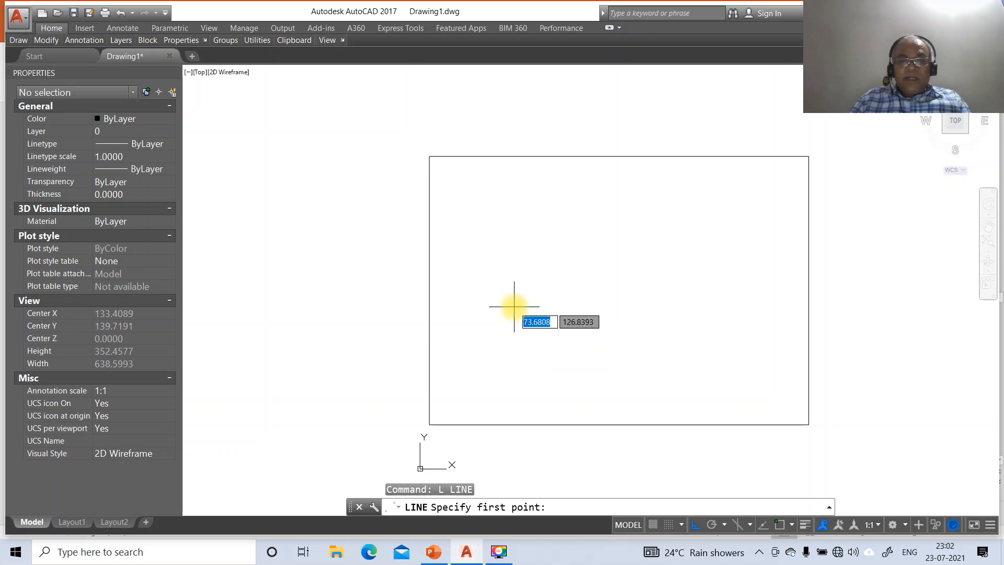
{"action": "left_click", "coordinate": [462, 290]}
{"action": "left_click", "coordinate": [758, 299]}
{"action": "key", "text": "Return"}
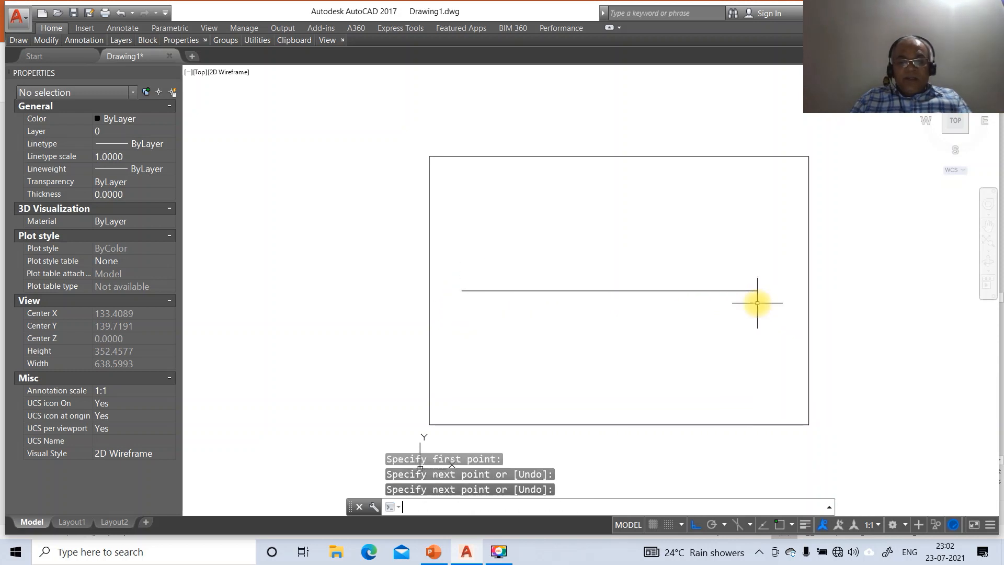
Step: Offset the horizontal reference line upward by 15
{"action": "type", "text": "o"}
{"action": "key", "text": "Return"}
{"action": "type", "text": "15"}
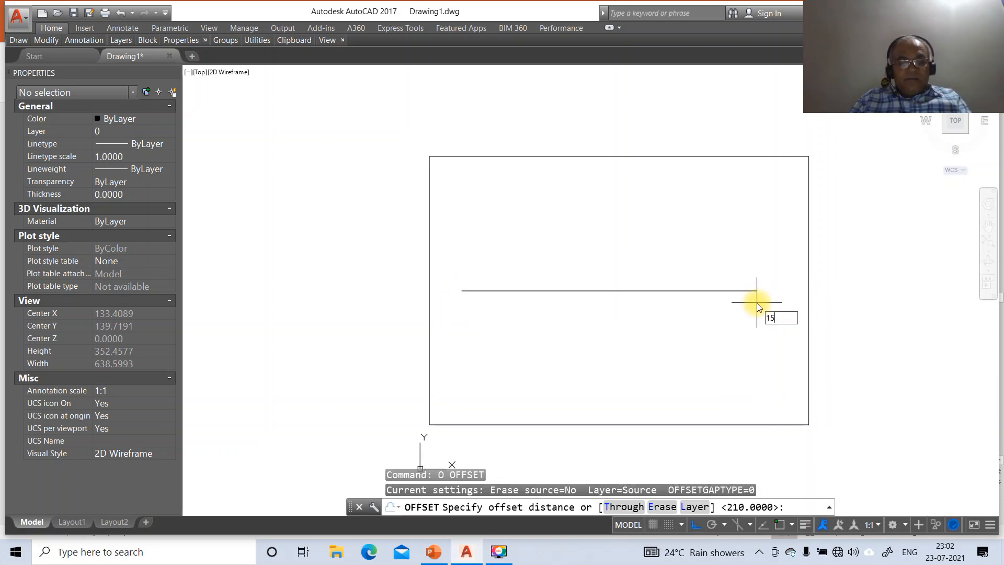
{"action": "key", "text": "Return"}
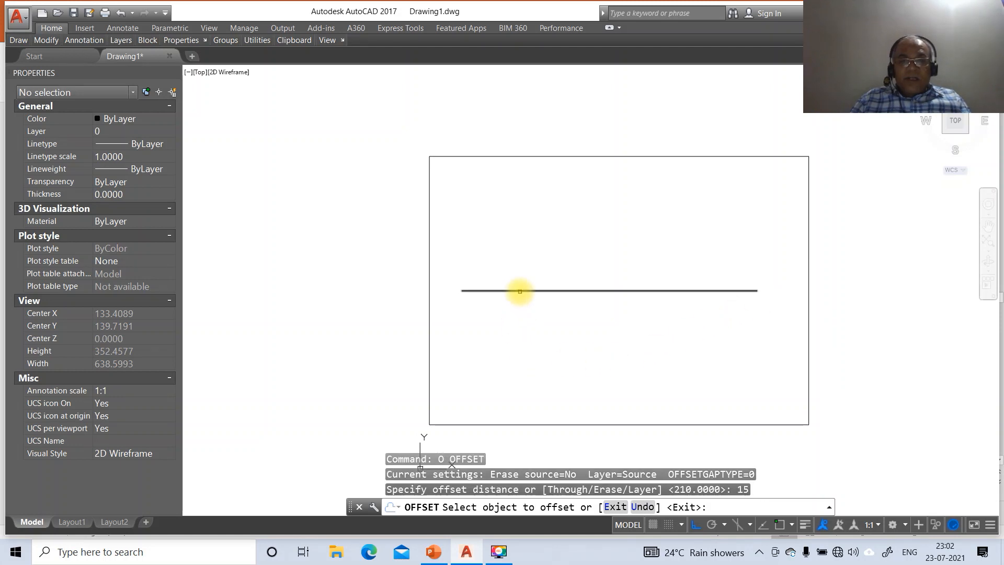
{"action": "left_click", "coordinate": [517, 291]}
{"action": "left_click", "coordinate": [524, 276]}
{"action": "key", "text": "Return"}
Step: Offset the original horizontal reference line downward by 20
{"action": "key", "text": "Return"}
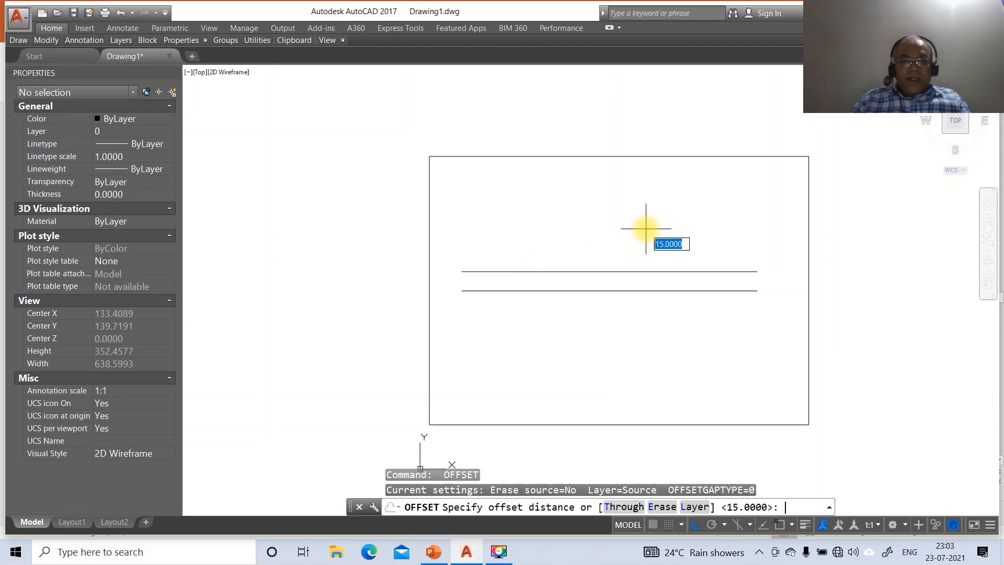
{"action": "type", "text": "2"}
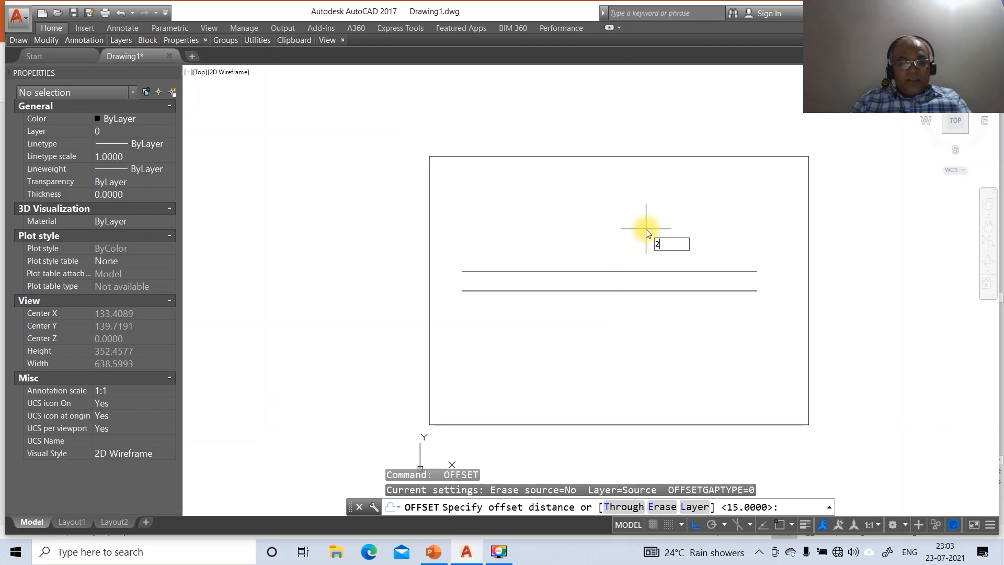
{"action": "type", "text": "0"}
{"action": "key", "text": "Return"}
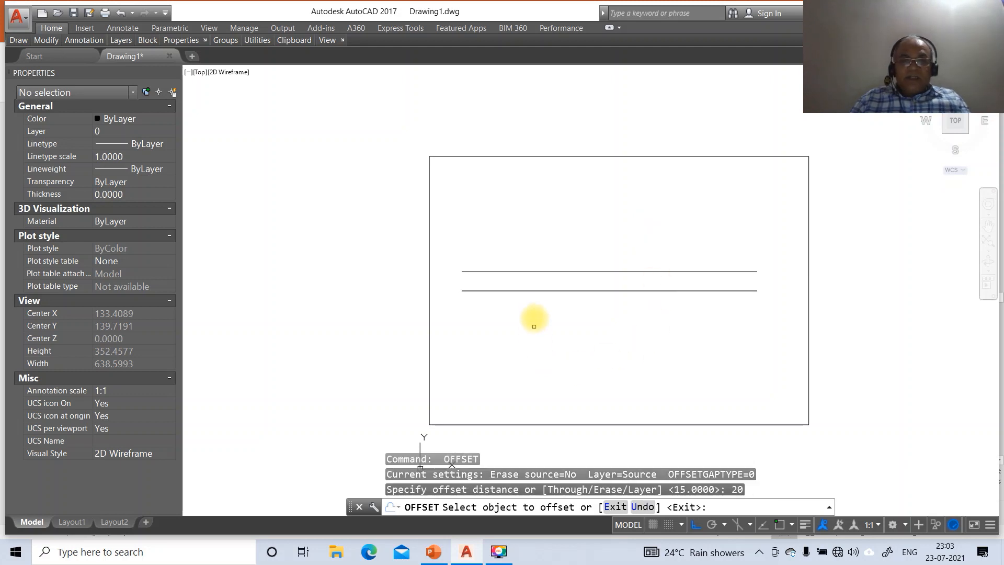
{"action": "left_click", "coordinate": [533, 291]}
{"action": "left_click", "coordinate": [534, 322]}
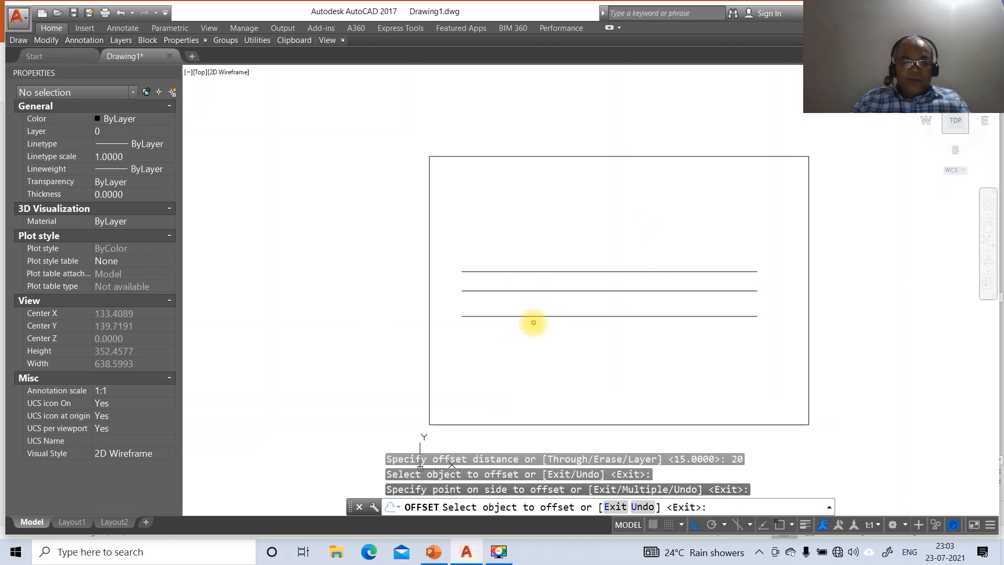
{"action": "key", "text": "Return"}
Step: Draw a vertical projector near the left ends of the lines, from the upper offset line perpendicular to the lower one
{"action": "type", "text": "L"}
{"action": "key", "text": "Return"}
{"action": "type", "text": "N"}
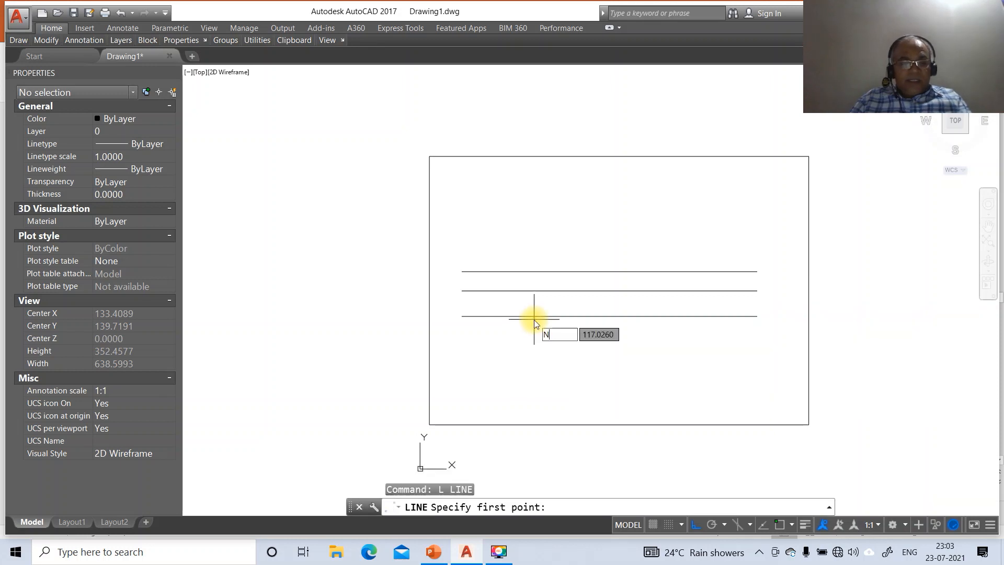
{"action": "type", "text": "EA"}
{"action": "key", "text": "Return"}
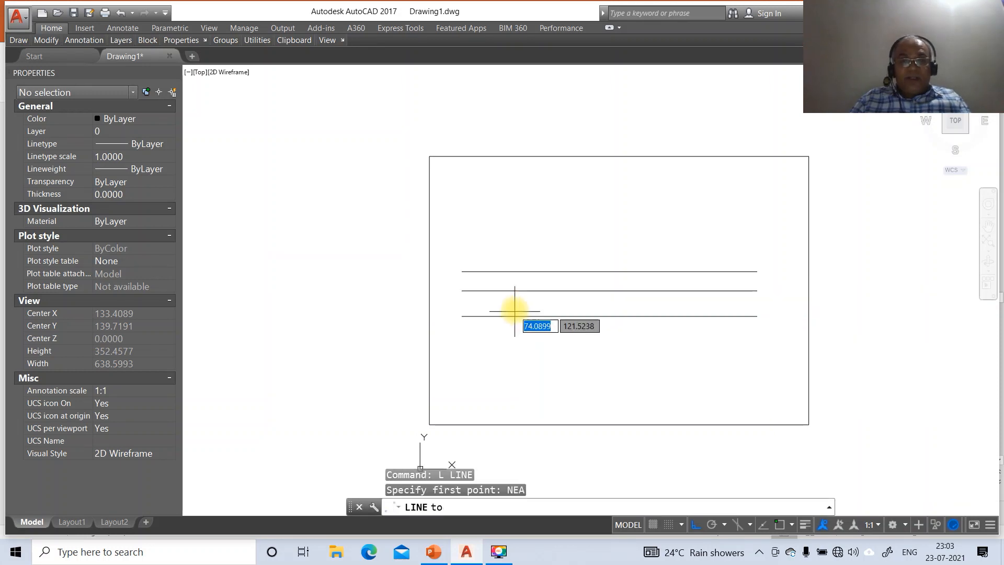
{"action": "left_click", "coordinate": [514, 271]}
{"action": "type", "text": "PER"}
{"action": "key", "text": "Return"}
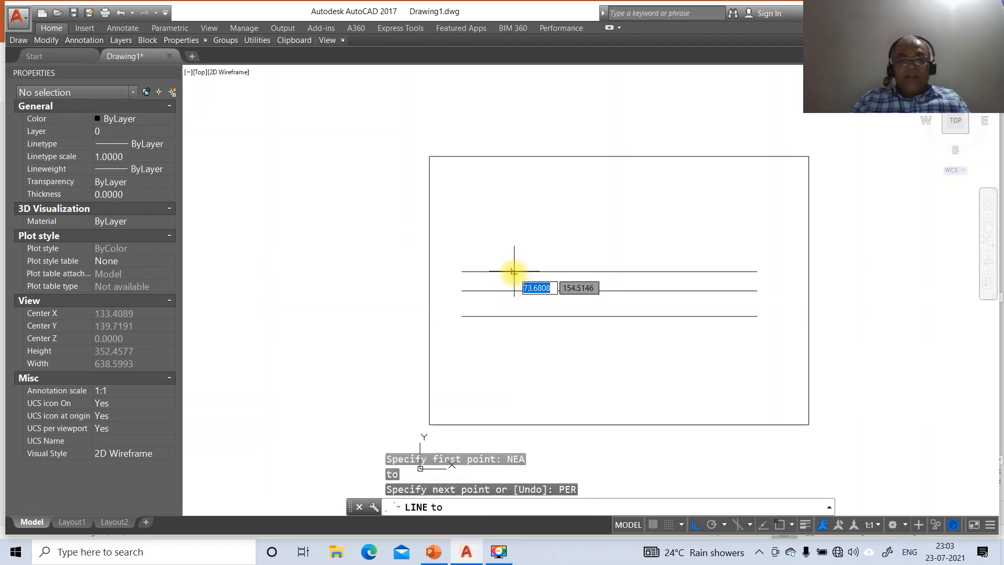
{"action": "left_click", "coordinate": [514, 316]}
{"action": "key", "text": "Return"}
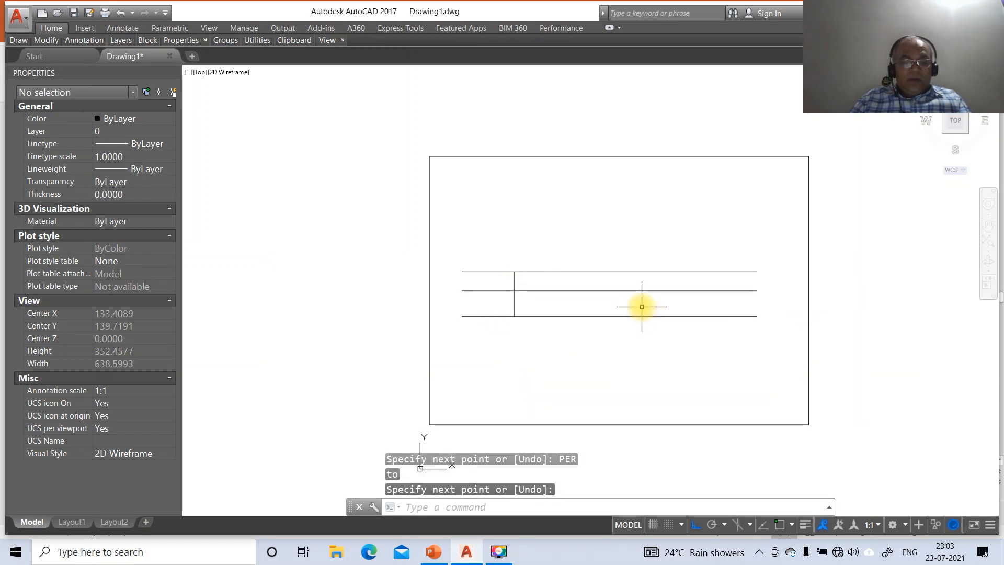
Step: Fillet the vertical projector with the lower and upper offset lines to form square corners, removing their left overhangs
{"action": "type", "text": "F"}
{"action": "key", "text": "Return"}
{"action": "left_click", "coordinate": [513, 301]}
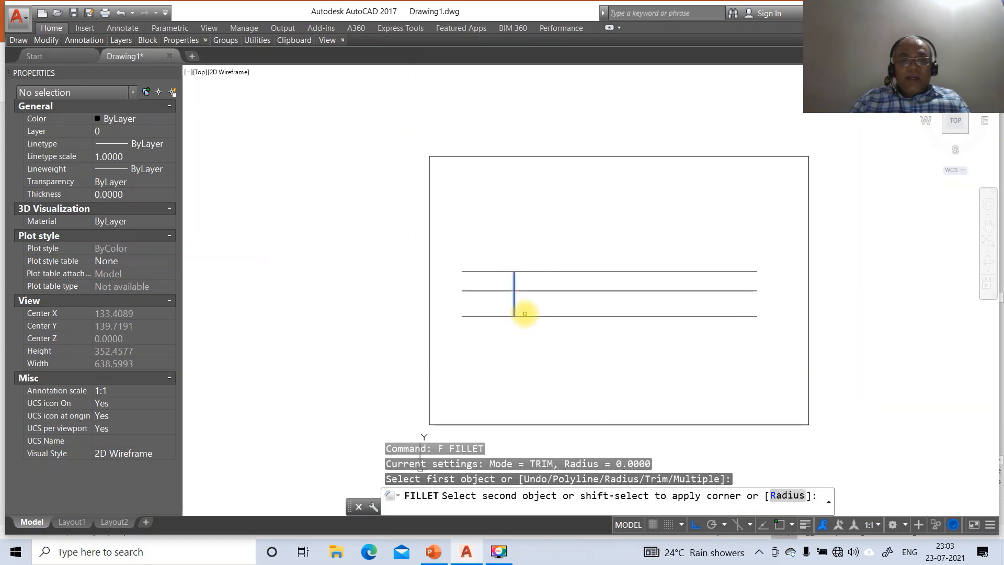
{"action": "left_click", "coordinate": [523, 315]}
{"action": "key", "text": "Return"}
{"action": "left_click", "coordinate": [515, 286]}
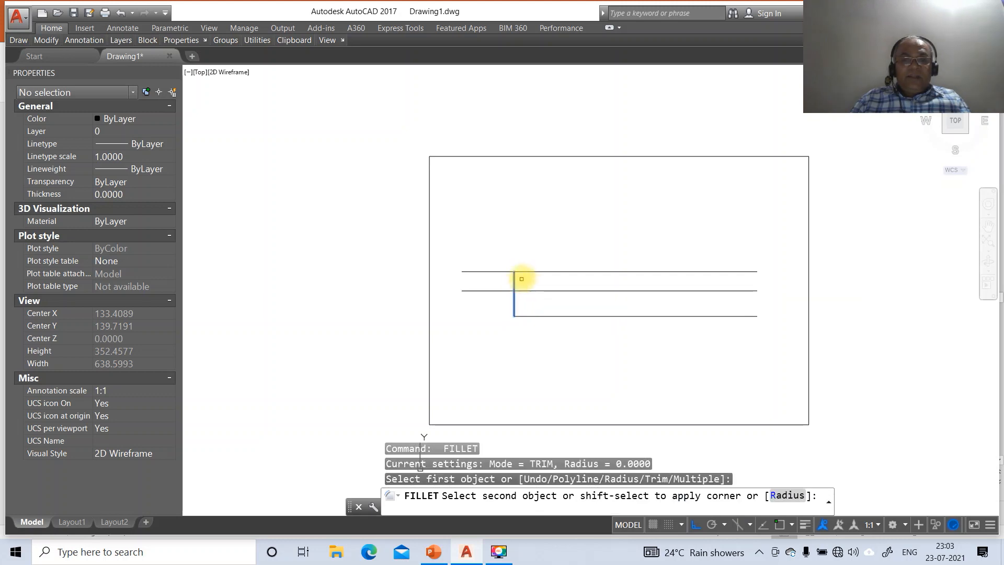
{"action": "left_click", "coordinate": [525, 273]}
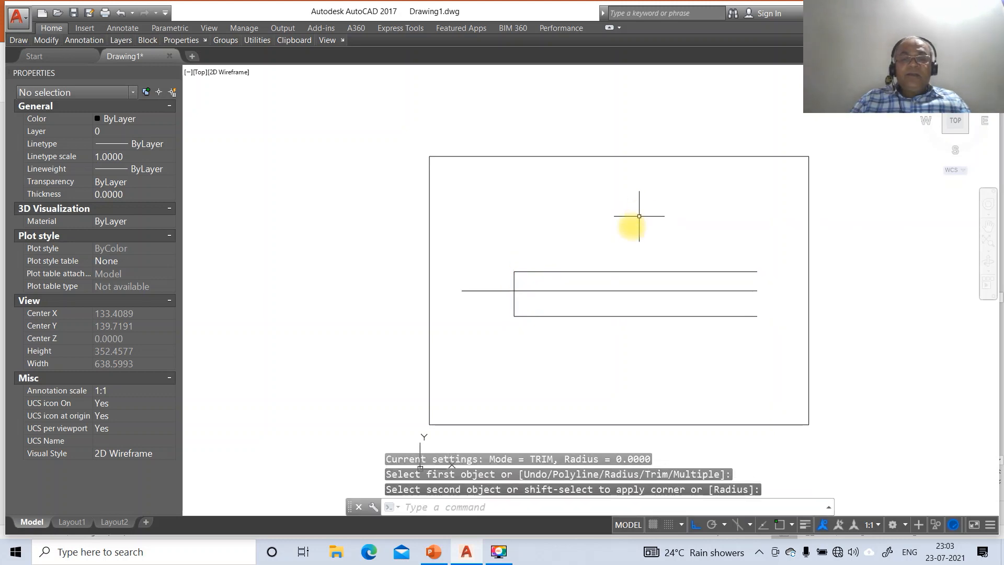
Step: Check the projector distance of problem 60 in PowerPoint, return to AutoCAD and offset the vertical projector 50 to the right
{"action": "left_click", "coordinate": [433, 551]}
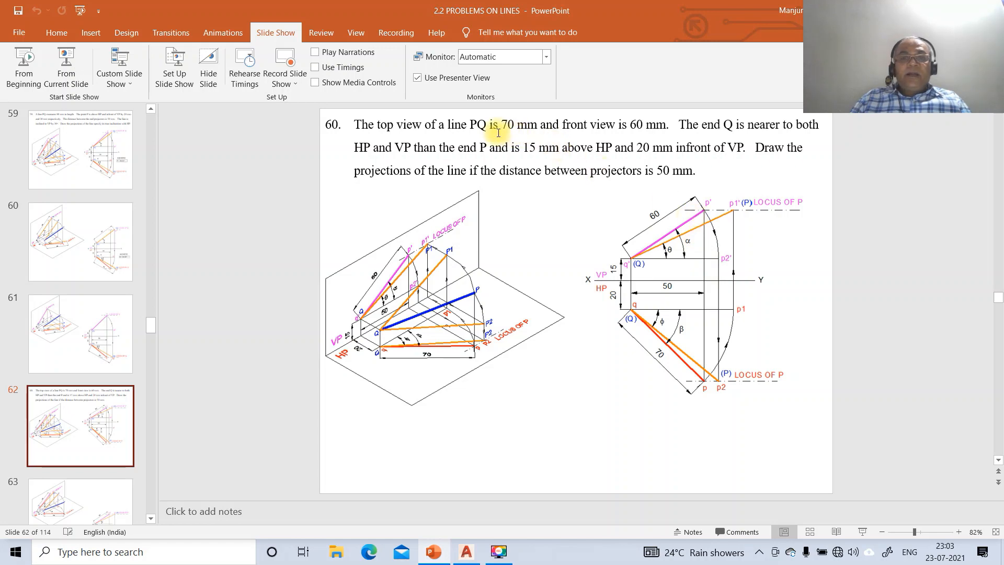
{"action": "left_click", "coordinate": [432, 555]}
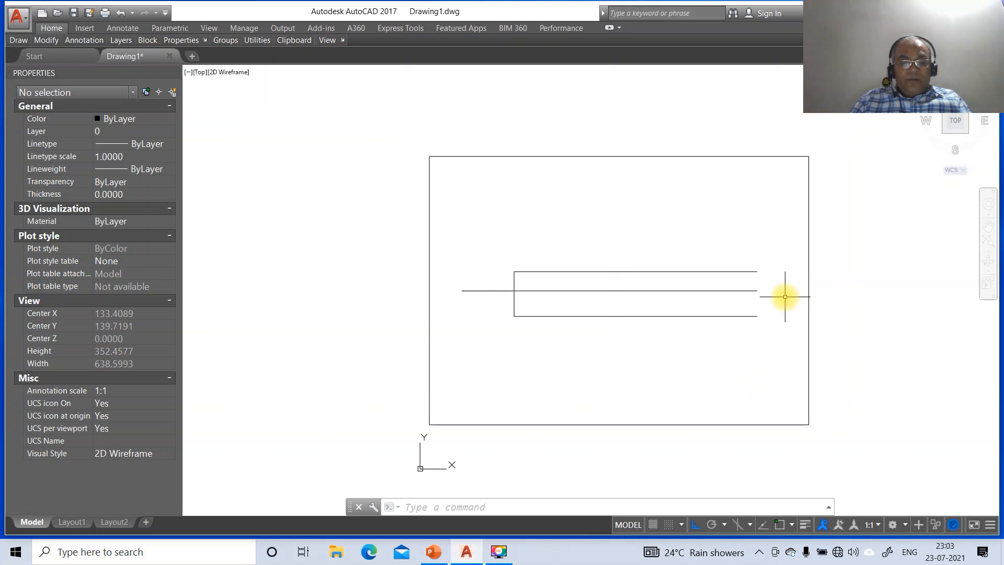
{"action": "type", "text": "o"}
{"action": "key", "text": "Return"}
{"action": "type", "text": "5"}
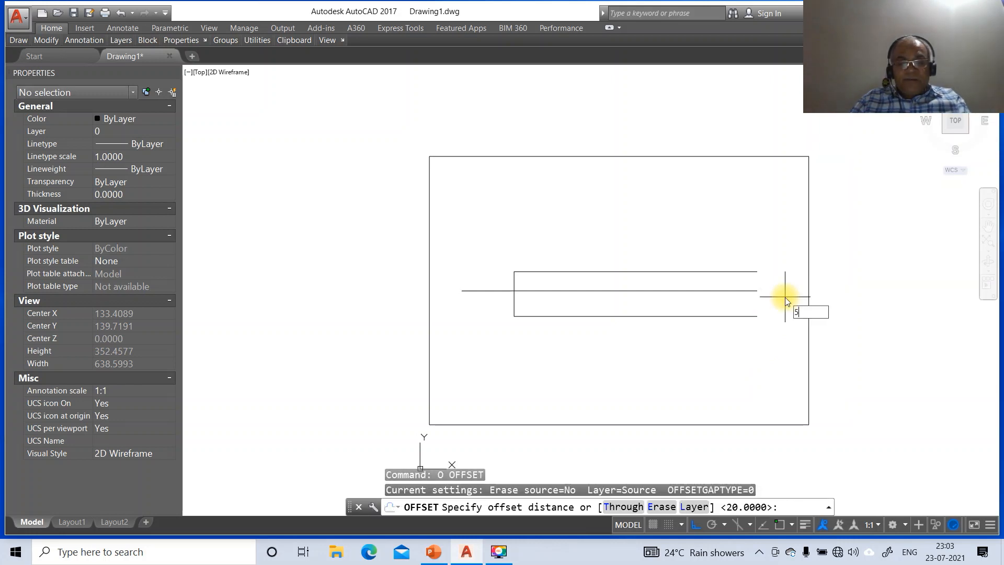
{"action": "type", "text": "0"}
{"action": "key", "text": "Return"}
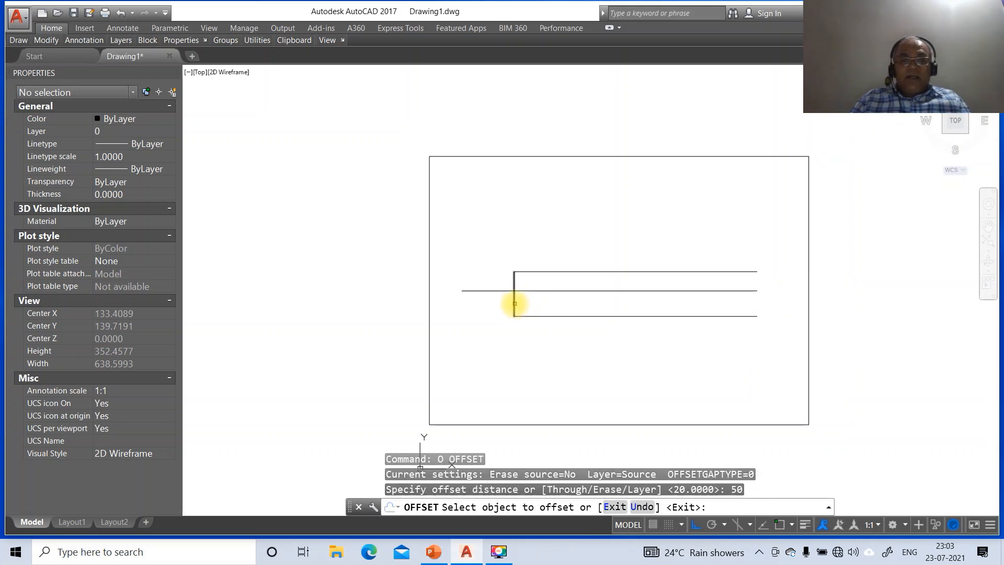
{"action": "left_click", "coordinate": [514, 303]}
{"action": "left_click", "coordinate": [608, 296]}
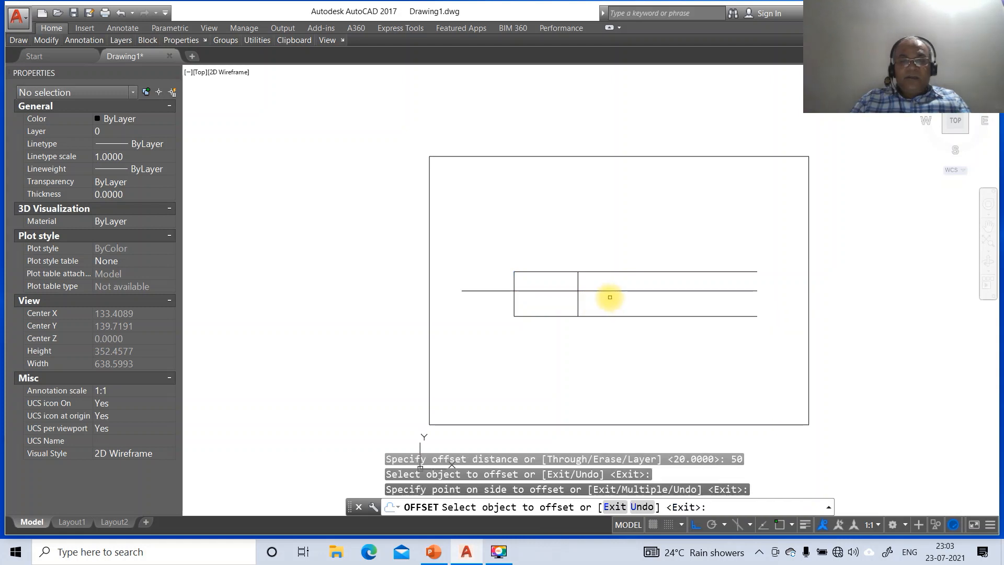
{"action": "key", "text": "Return"}
{"action": "key", "text": "Return"}
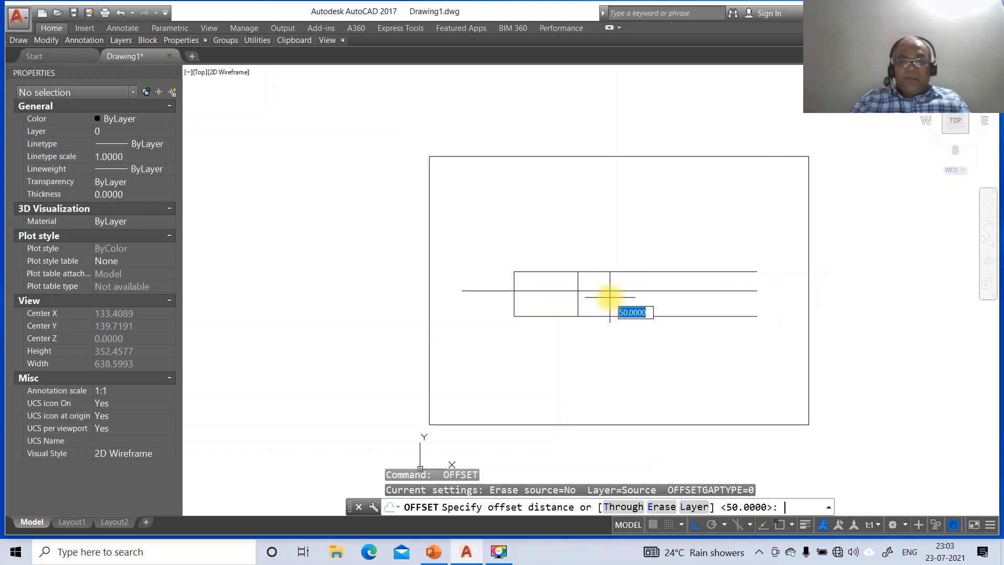
{"action": "key", "text": "Escape"}
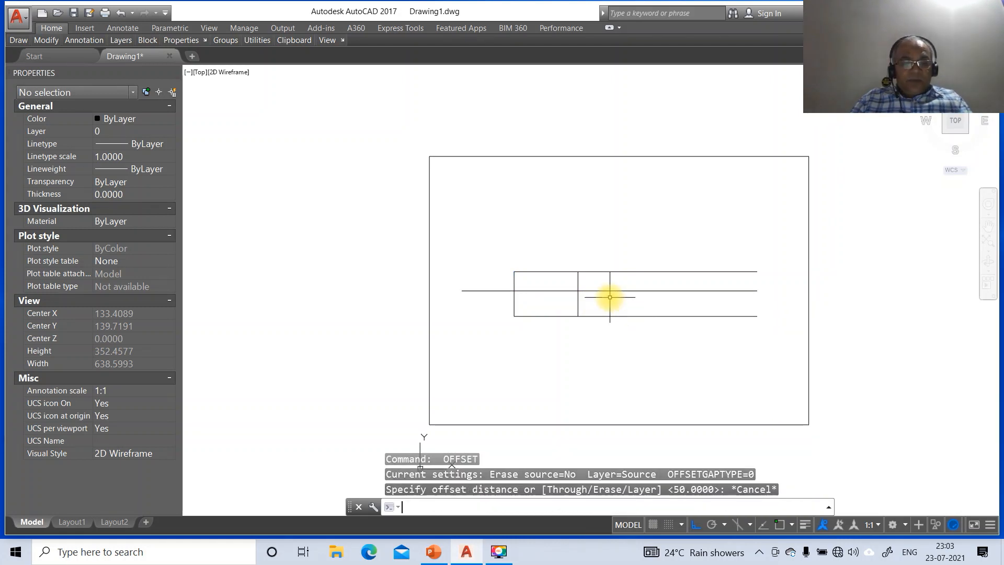
Step: Extend both ends of the second projector to the top and bottom edges of the border
{"action": "type", "text": "EX EXTEND"}
{"action": "key", "text": "Return"}
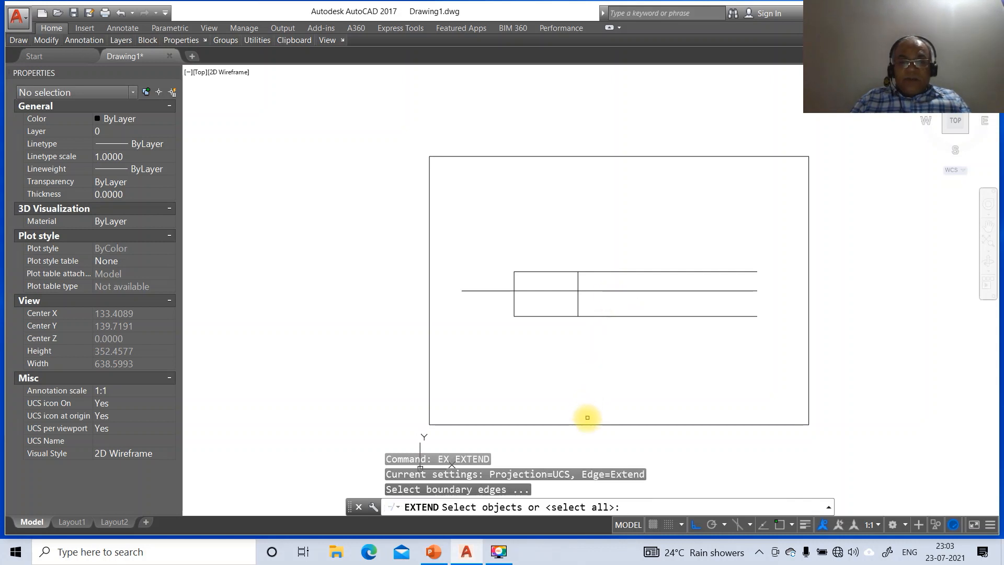
{"action": "left_click", "coordinate": [588, 424]}
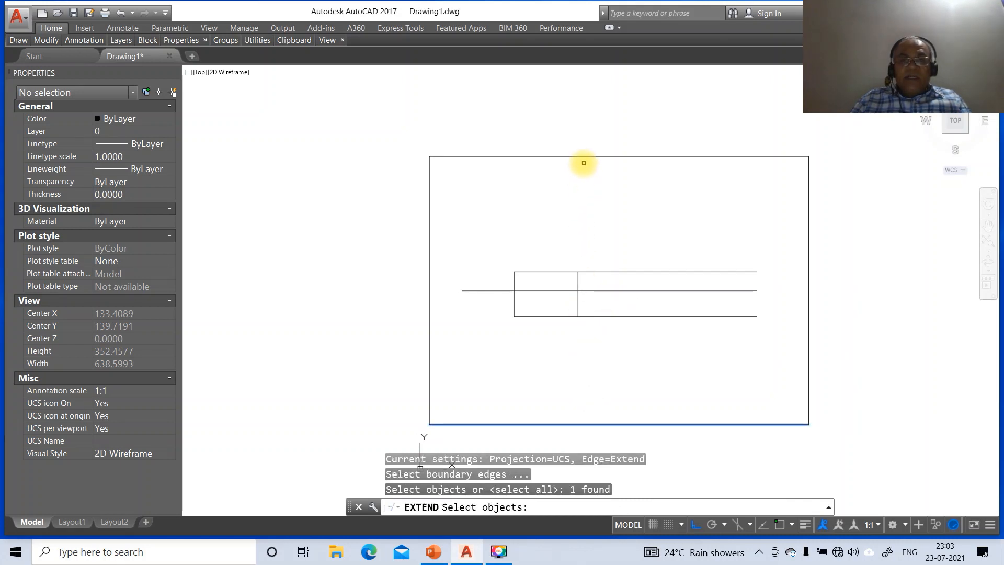
{"action": "left_click", "coordinate": [584, 156]}
{"action": "key", "text": "Return"}
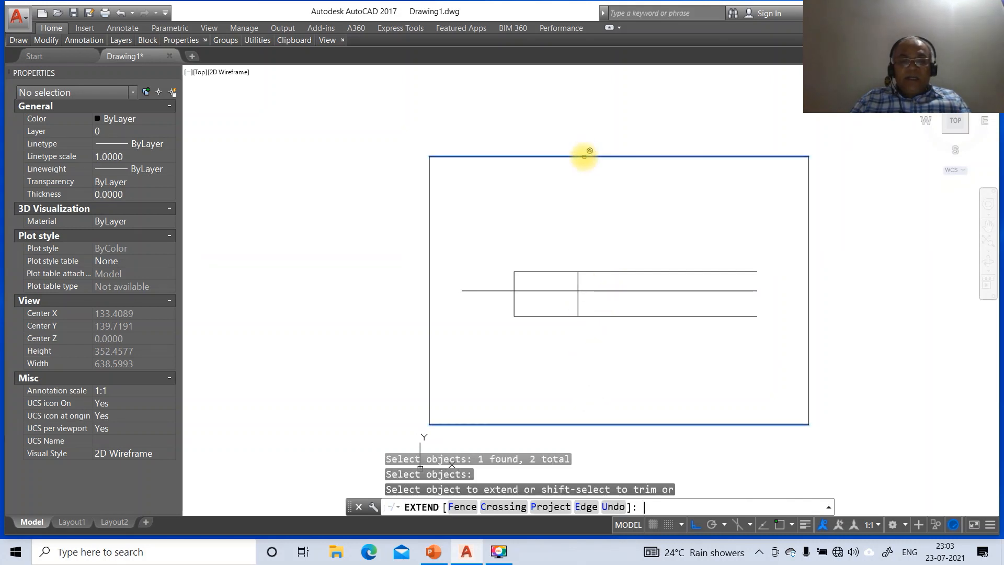
{"action": "left_click", "coordinate": [579, 276]}
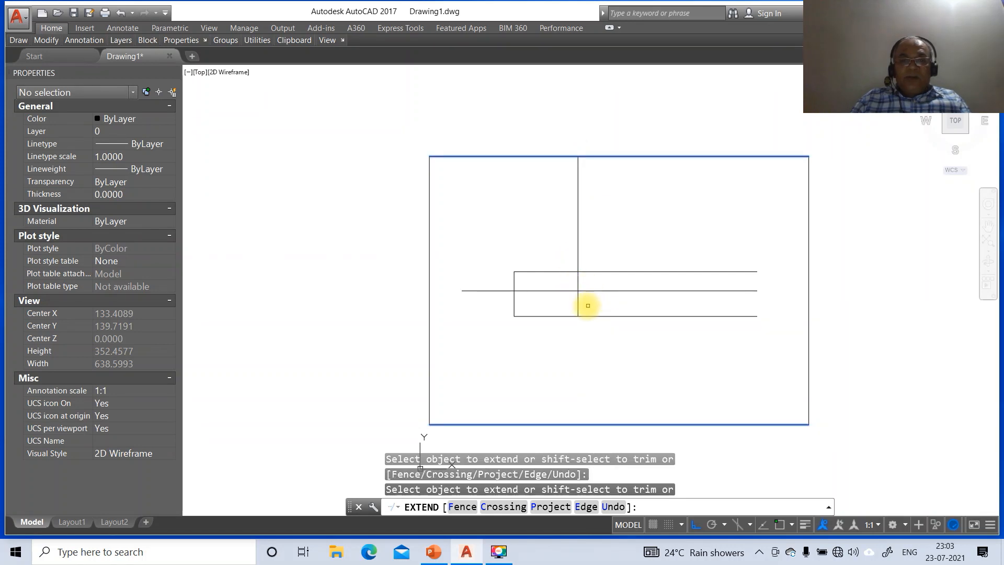
{"action": "left_click", "coordinate": [579, 304]}
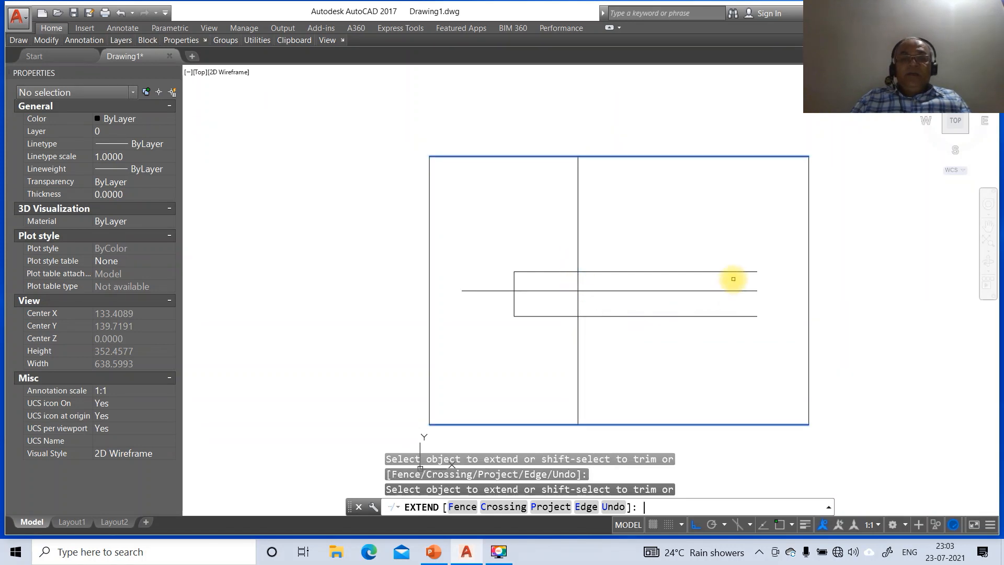
{"action": "key", "text": "Return"}
Step: Check problem 60 in PowerPoint, return to AutoCAD and draw a circle of radius 60 centred on the upper-left corner of the projection lines
{"action": "left_click", "coordinate": [433, 552]}
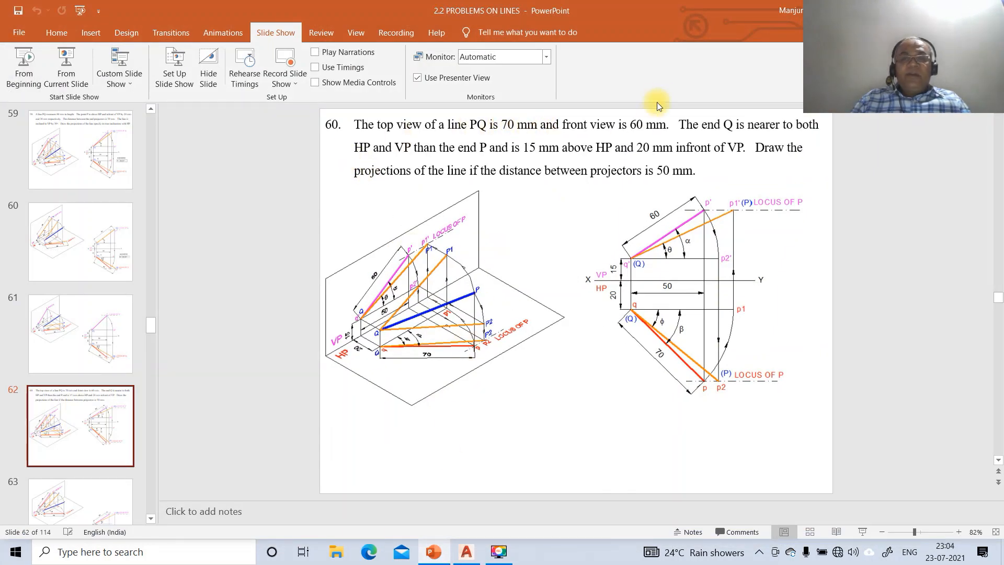
{"action": "left_click", "coordinate": [465, 552]}
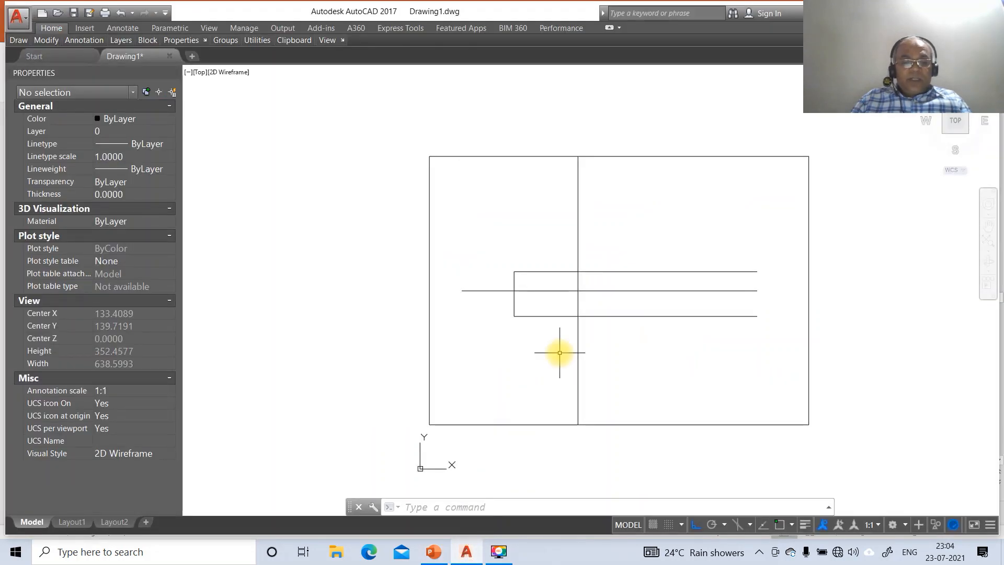
{"action": "type", "text": "C"}
{"action": "key", "text": "Return"}
{"action": "type", "text": "INT"}
{"action": "key", "text": "Return"}
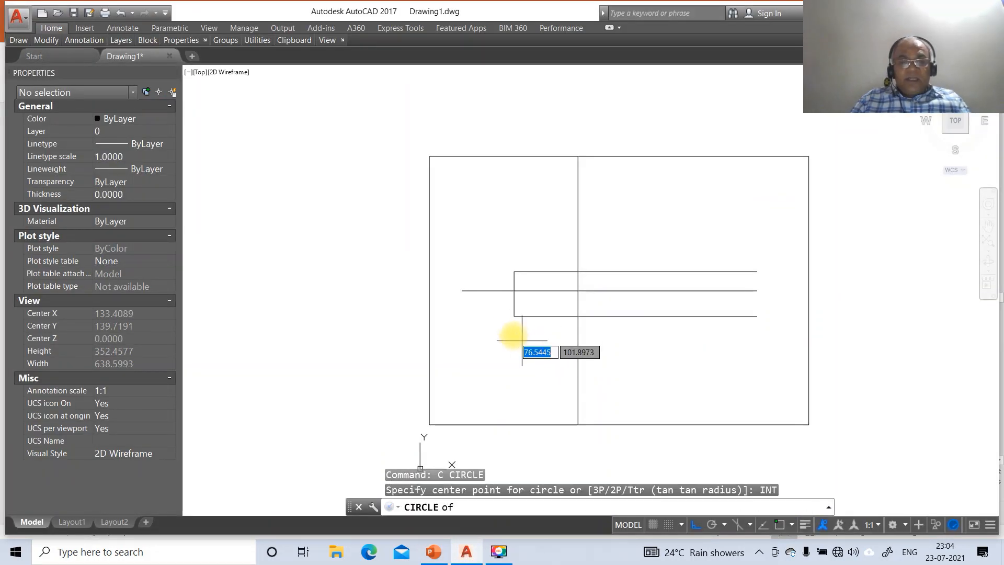
{"action": "left_click", "coordinate": [515, 276]}
{"action": "type", "text": "60"}
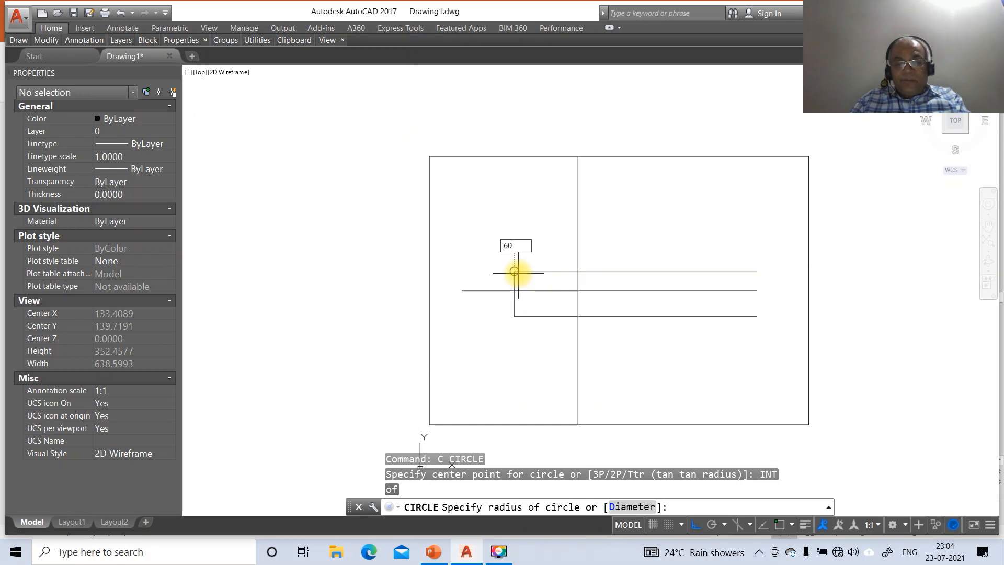
{"action": "key", "text": "Return"}
Step: Break the circle just before and just after its upper crossing with the second projector, isolating a short arc there
{"action": "type", "text": "br"}
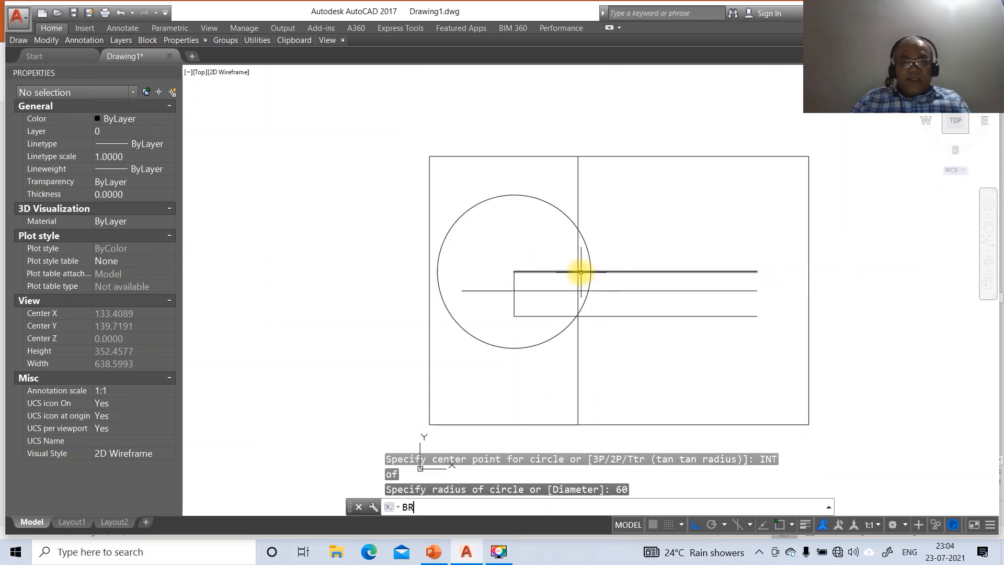
{"action": "key", "text": "Return"}
{"action": "left_click", "coordinate": [586, 240]}
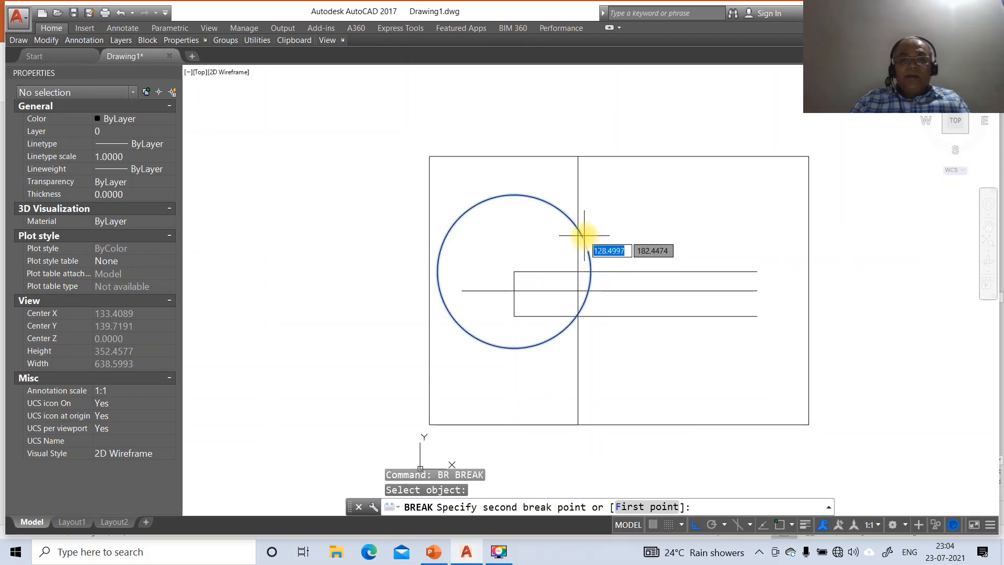
{"action": "left_click", "coordinate": [584, 235]}
{"action": "key", "text": "Return"}
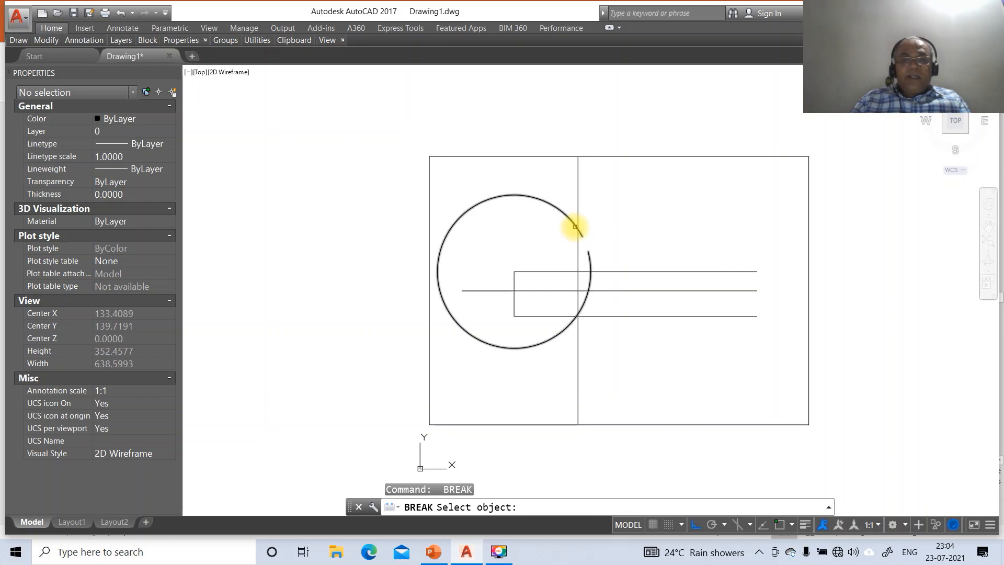
{"action": "left_click", "coordinate": [574, 227]}
{"action": "key", "text": "Escape"}
Step: Erase the large remaining part of the circle, keeping only the short arc across the second projector
{"action": "type", "text": "e"}
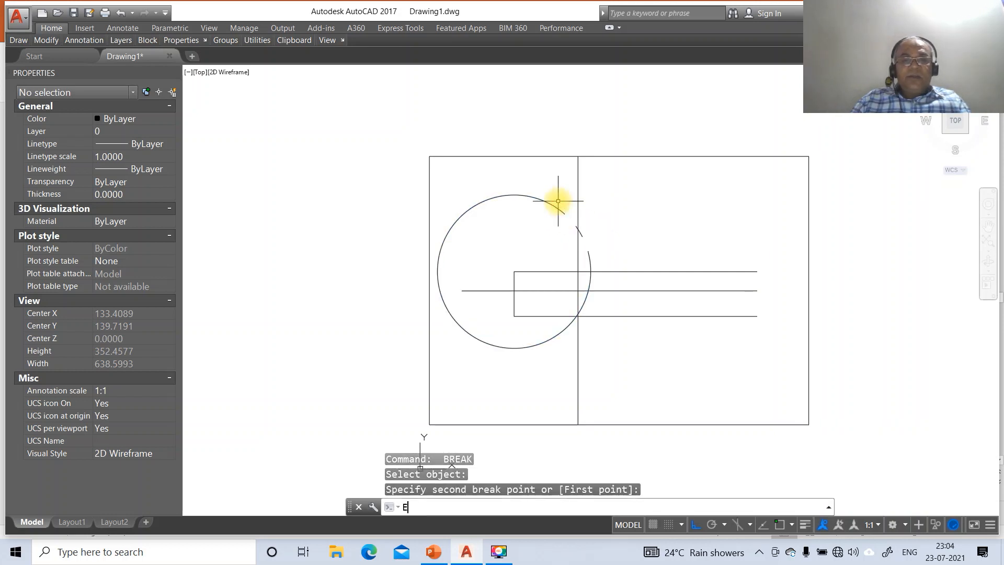
{"action": "key", "text": "Return"}
{"action": "left_click", "coordinate": [540, 200]}
{"action": "key", "text": "Return"}
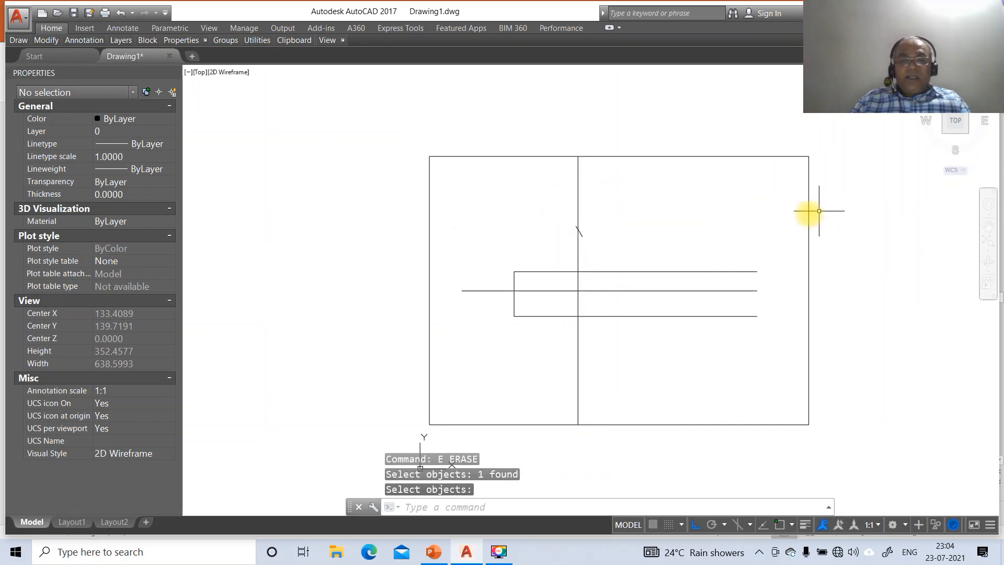
Step: Trim the part of the second projector above the short arc, using the arc as the cutting edge
{"action": "type", "text": "tr"}
{"action": "key", "text": "Return"}
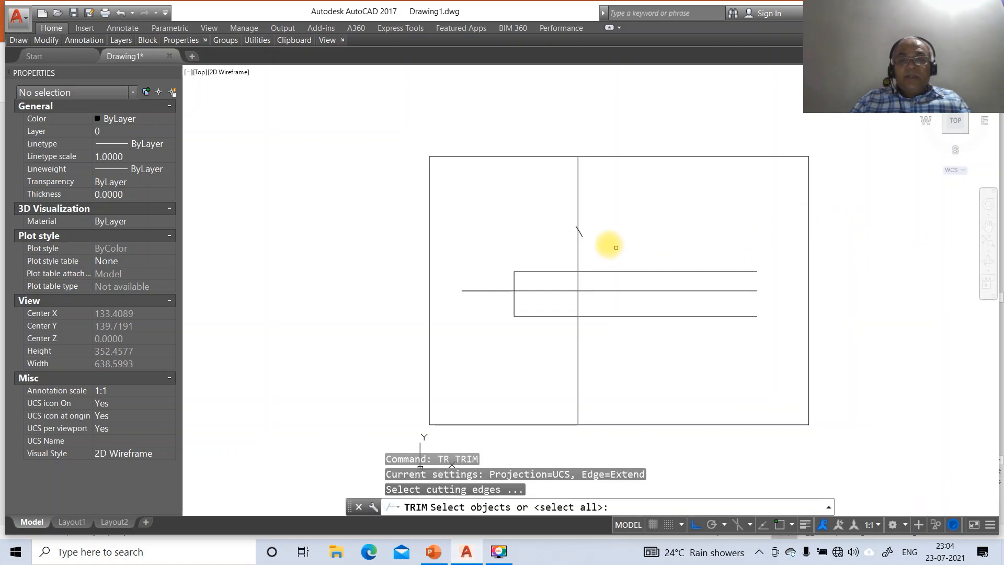
{"action": "left_click", "coordinate": [576, 223]}
{"action": "key", "text": "Return"}
{"action": "left_click", "coordinate": [577, 218]}
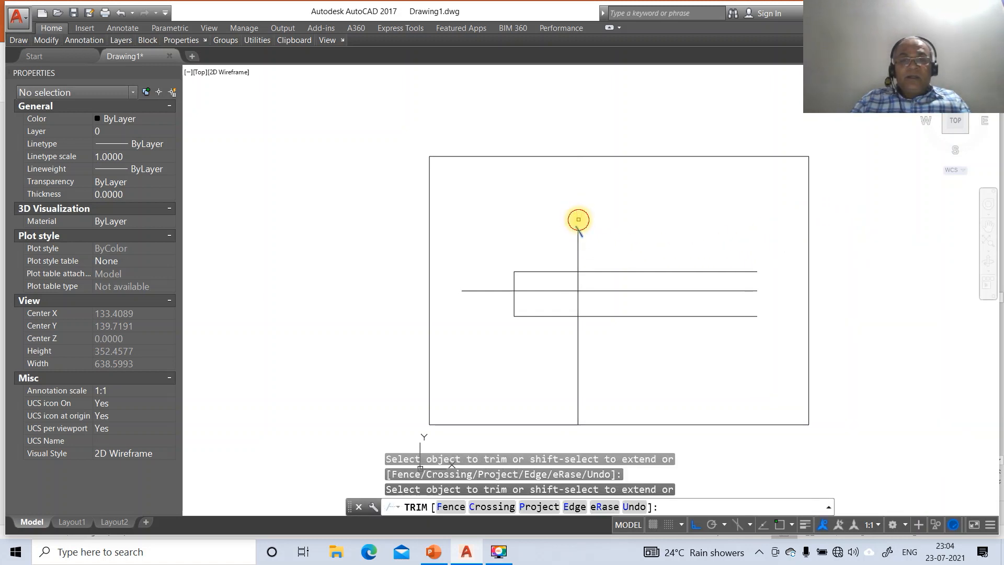
{"action": "key", "text": "Return"}
Step: Draw a line from the short arc's intersection with the second projector to the upper-left corner of the projection lines
{"action": "type", "text": "l"}
{"action": "key", "text": "Return"}
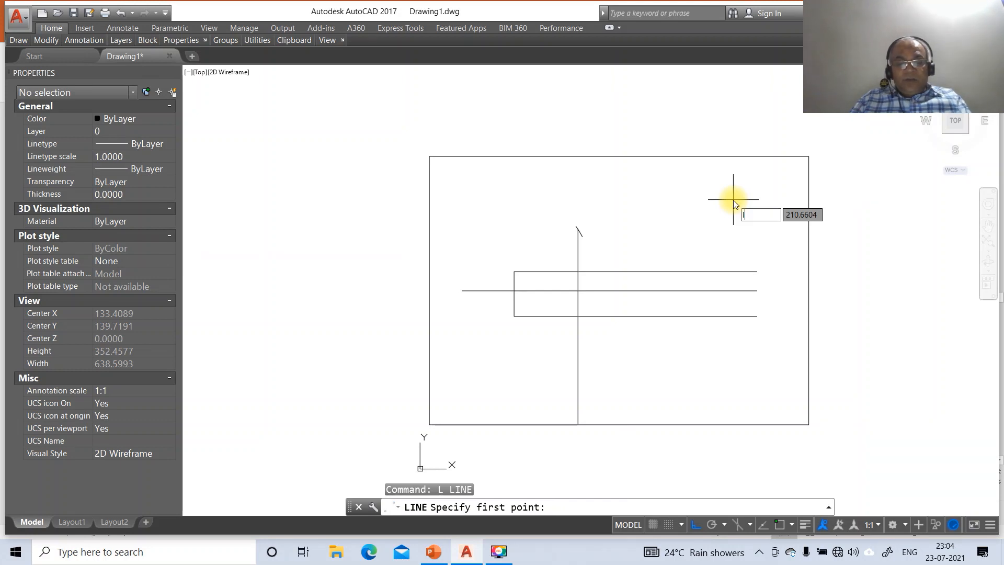
{"action": "type", "text": "int"}
{"action": "key", "text": "Return"}
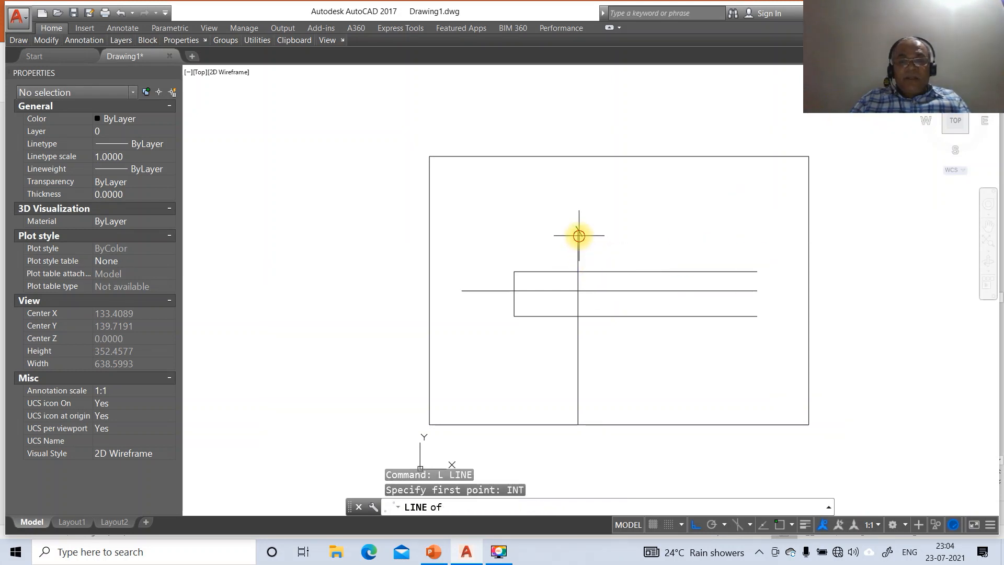
{"action": "left_click", "coordinate": [578, 235]}
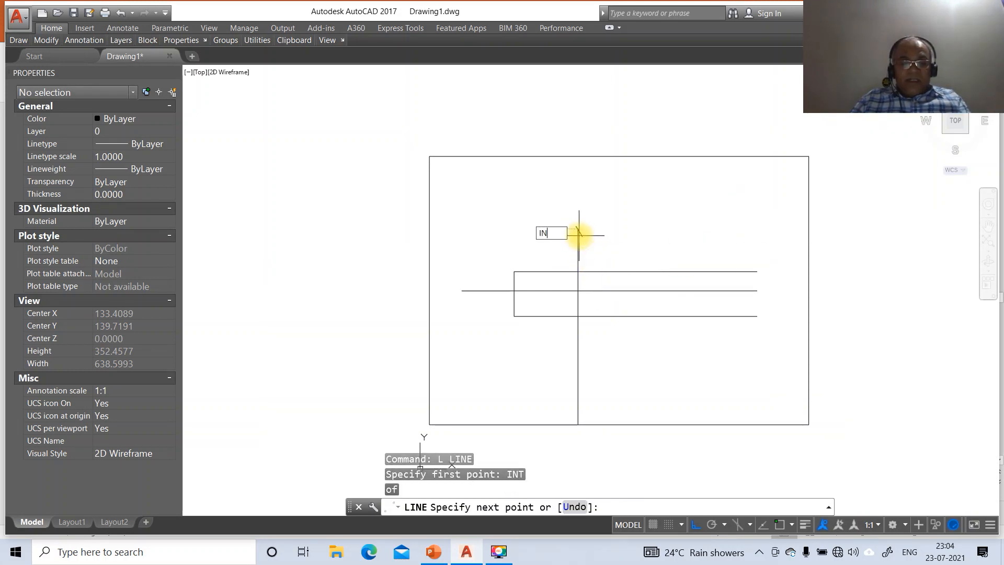
{"action": "type", "text": "INT"}
{"action": "key", "text": "Return"}
{"action": "left_click", "coordinate": [515, 273]}
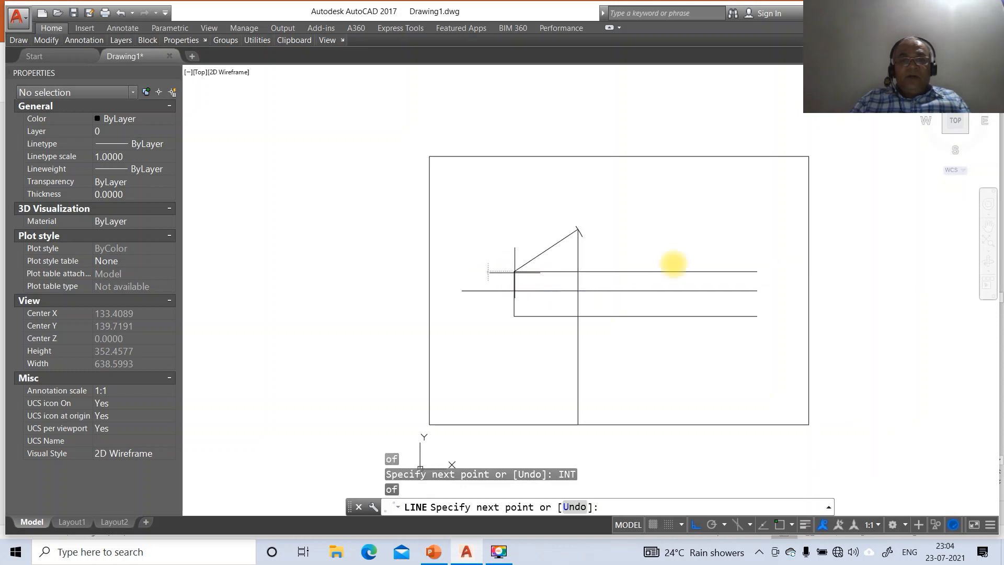
{"action": "key", "text": "Return"}
Step: Draw a horizontal locus line rightward from the upper arc's intersection with the second projector, stopping short of the sheet's right border
{"action": "type", "text": "l"}
{"action": "key", "text": "Return"}
{"action": "type", "text": "IN"}
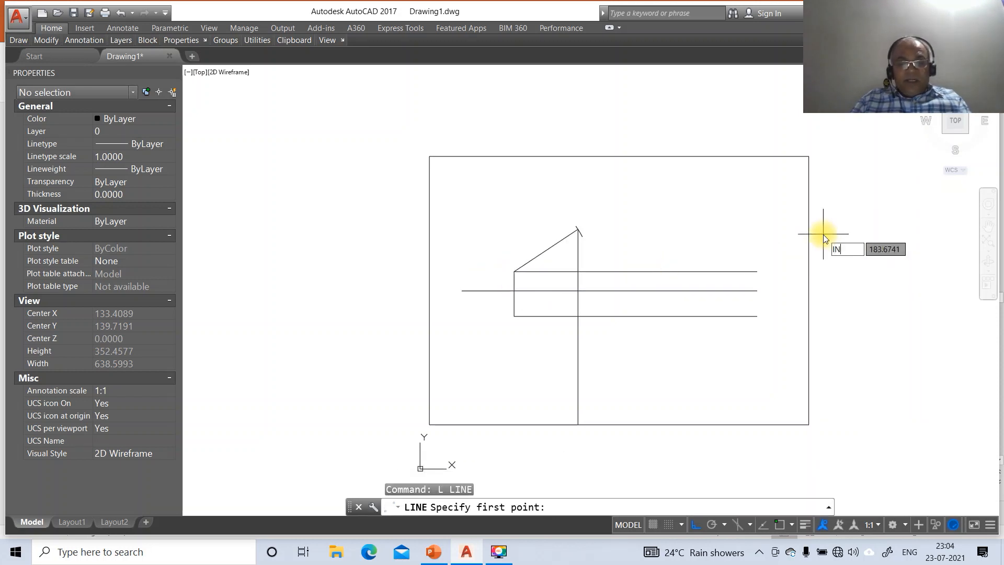
{"action": "type", "text": "T"}
{"action": "key", "text": "Return"}
{"action": "left_click", "coordinate": [579, 232]}
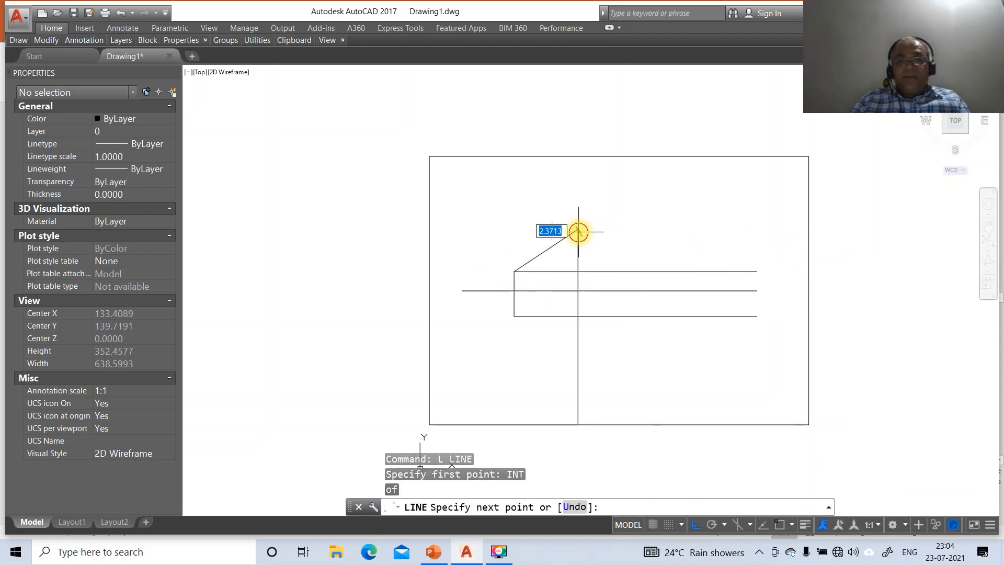
{"action": "left_click", "coordinate": [745, 233]}
{"action": "key", "text": "Return"}
Step: Extend the upper horizontal locus line leftward to the sheet's left border
{"action": "type", "text": "E"}
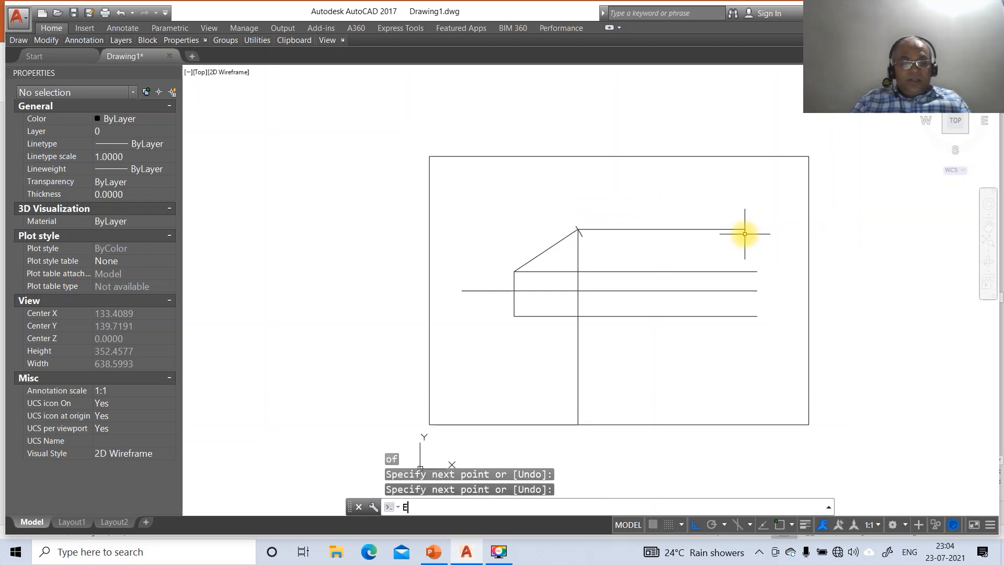
{"action": "type", "text": "C"}
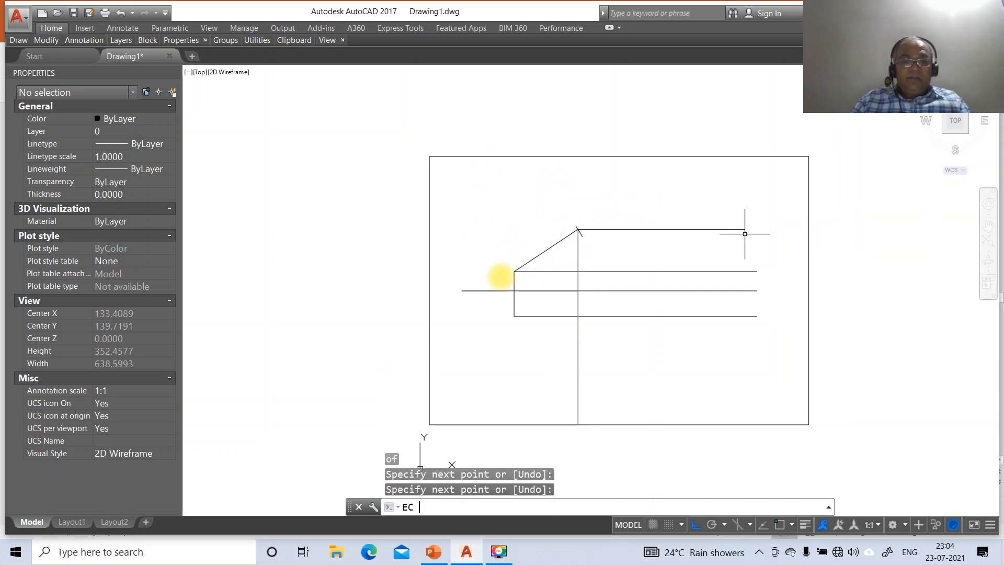
{"action": "key", "text": "Return"}
{"action": "key", "text": "Escape"}
{"action": "key", "text": "Escape"}
{"action": "type", "text": "EX"}
{"action": "key", "text": "Return"}
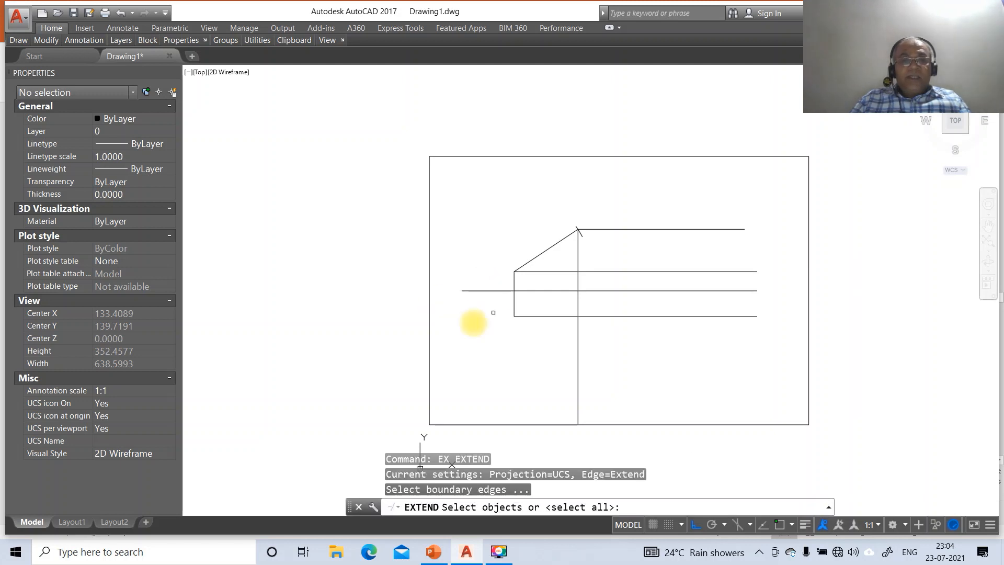
{"action": "left_click", "coordinate": [429, 289]}
{"action": "key", "text": "Return"}
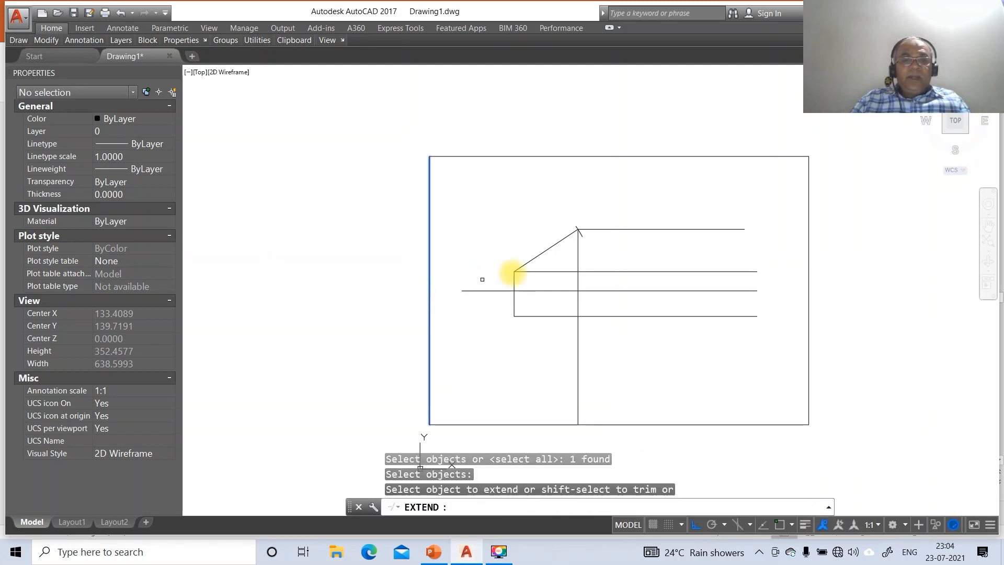
{"action": "left_click", "coordinate": [596, 229]}
{"action": "key", "text": "Return"}
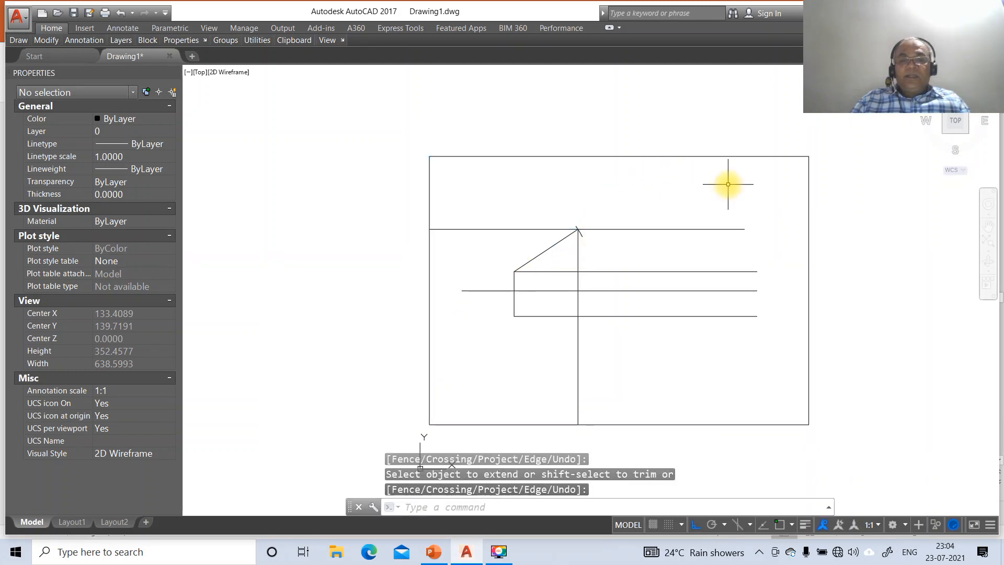
Step: Draw a circle of radius 70 centred on the lower-left corner of the projection lines, checking the top-view length in PowerPoint's problem 60
{"action": "type", "text": "c"}
{"action": "key", "text": "Return"}
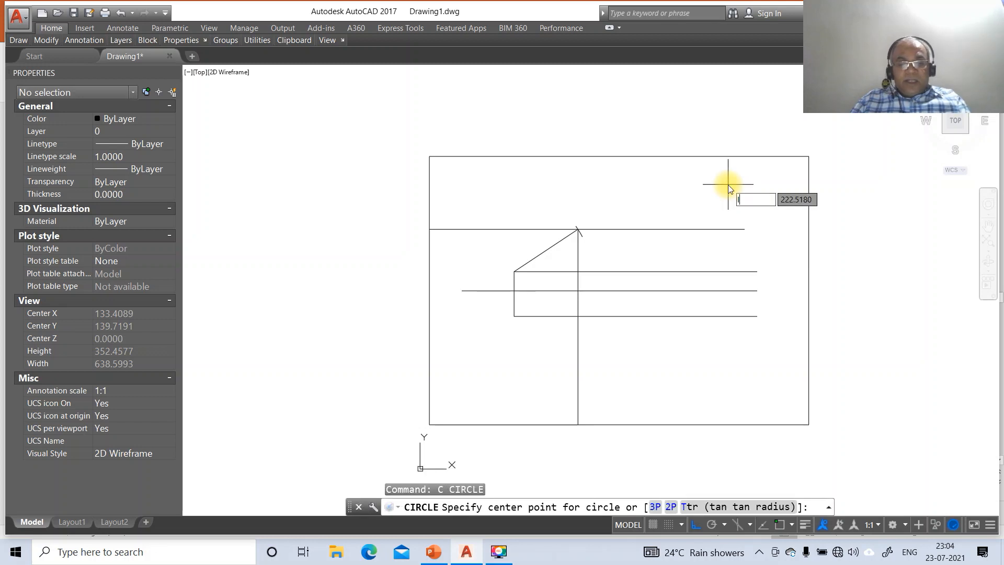
{"action": "type", "text": "int"}
{"action": "key", "text": "Return"}
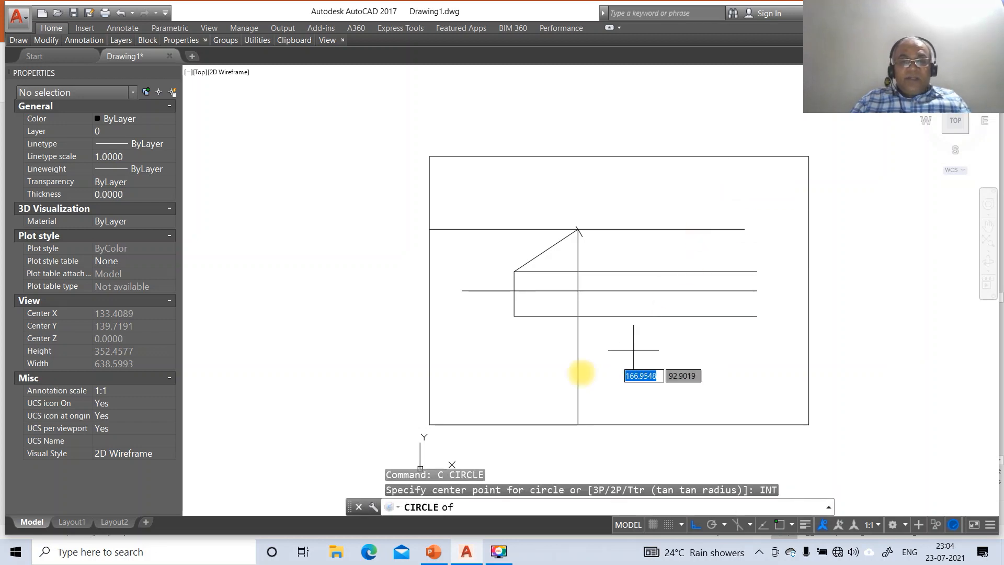
{"action": "left_click", "coordinate": [515, 316]}
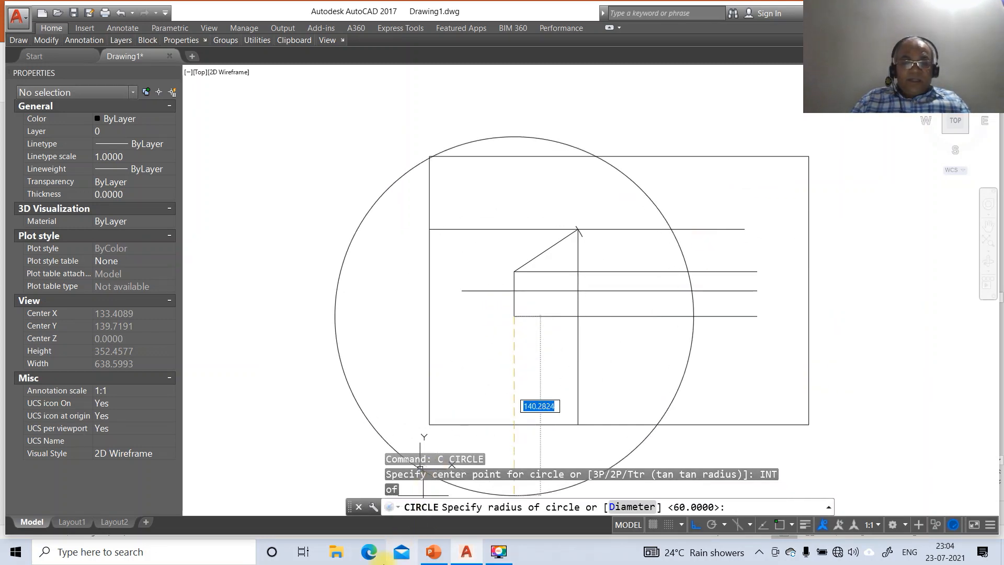
{"action": "left_click", "coordinate": [426, 556]}
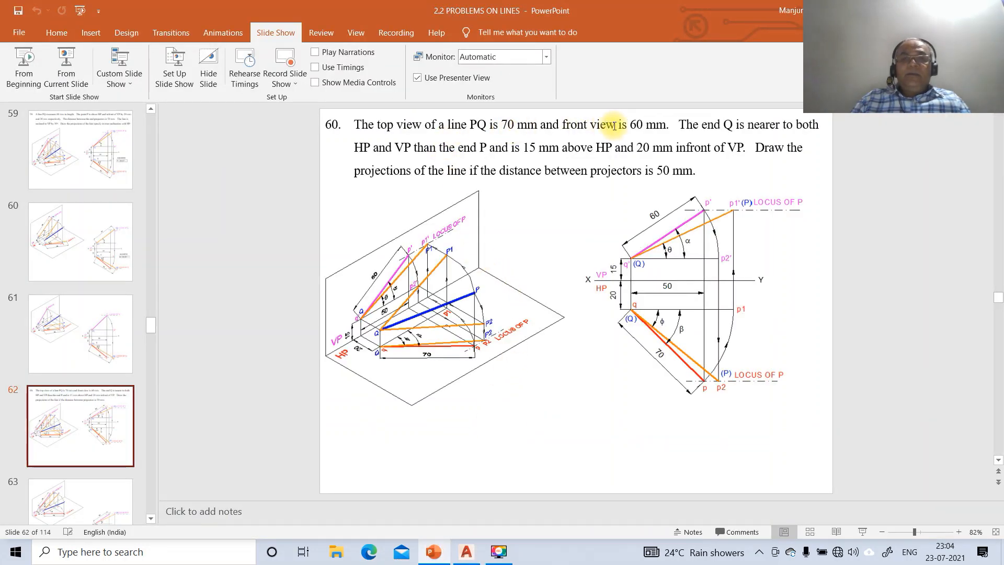
{"action": "left_click", "coordinate": [466, 551]}
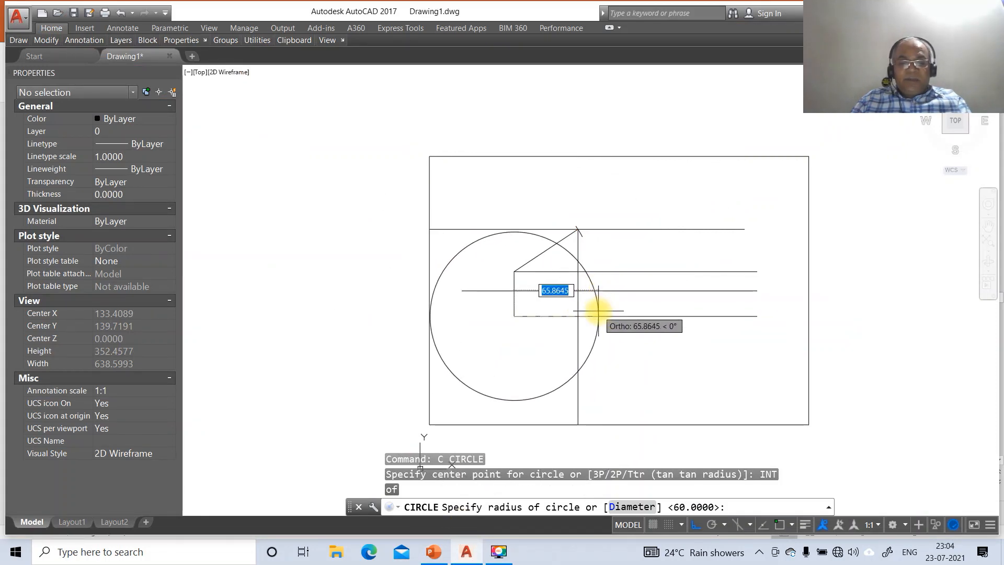
{"action": "type", "text": "70"}
{"action": "key", "text": "Return"}
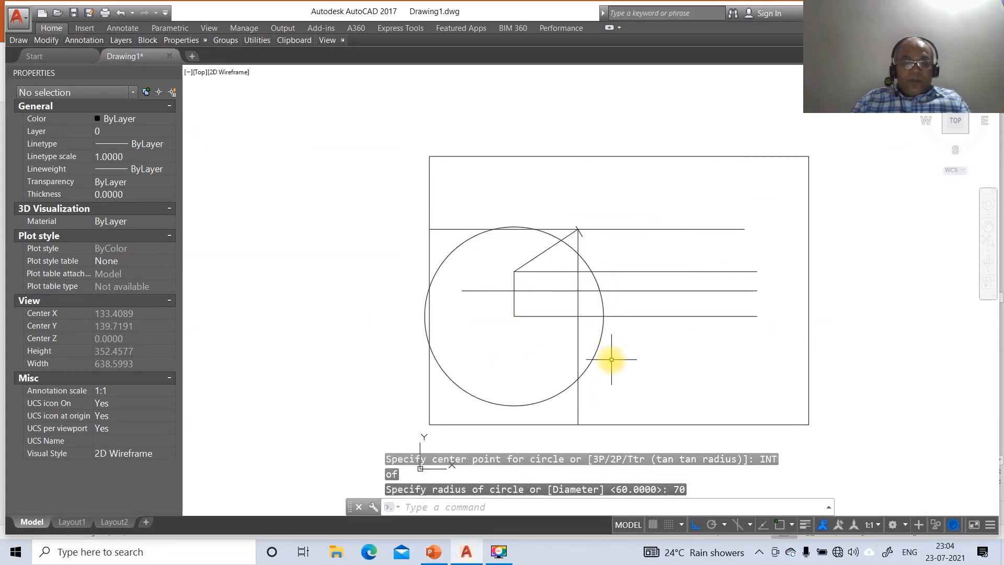
Step: Break the radius 70 circle on both sides of its lower crossing with the second projector, isolating a short arc
{"action": "type", "text": "br"}
{"action": "key", "text": "Return"}
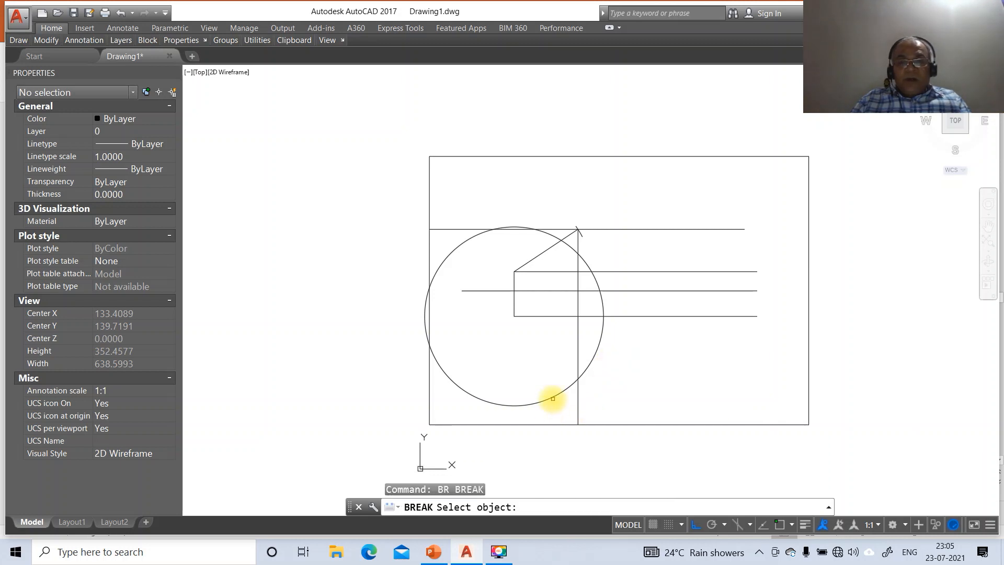
{"action": "left_click", "coordinate": [553, 398]}
{"action": "left_click", "coordinate": [579, 377]}
{"action": "key", "text": "Return"}
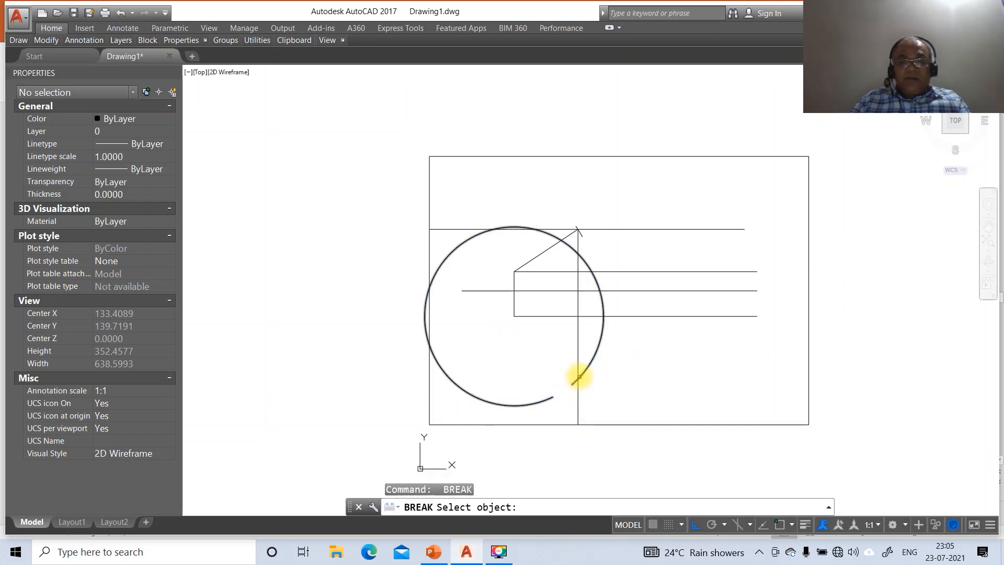
{"action": "left_click", "coordinate": [582, 374]}
{"action": "left_click", "coordinate": [602, 342]}
Step: Erase the large remaining part of the radius 70 circle, keeping only the short arc across the second projector
{"action": "type", "text": "e"}
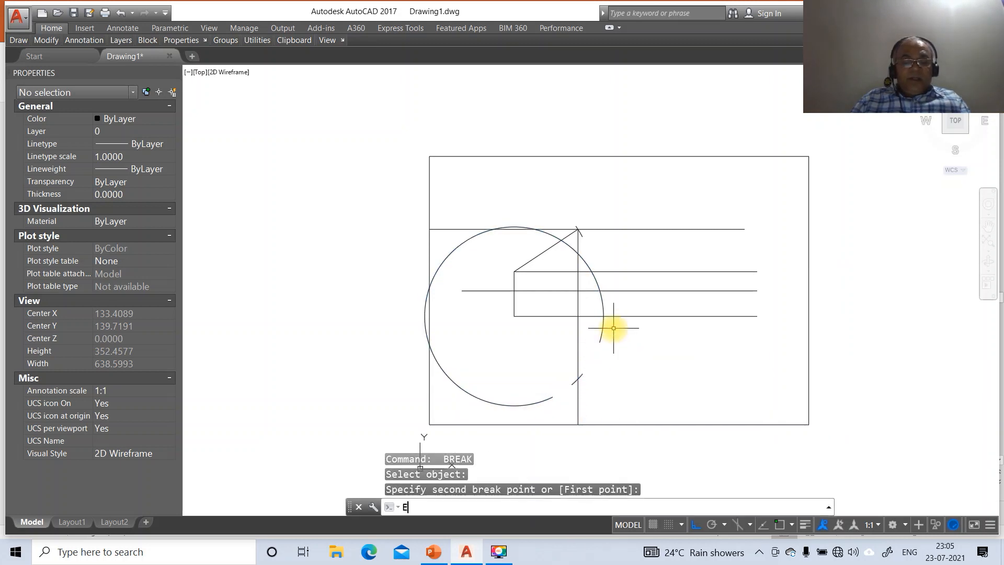
{"action": "key", "text": "Return"}
{"action": "left_click", "coordinate": [600, 348]}
{"action": "key", "text": "Return"}
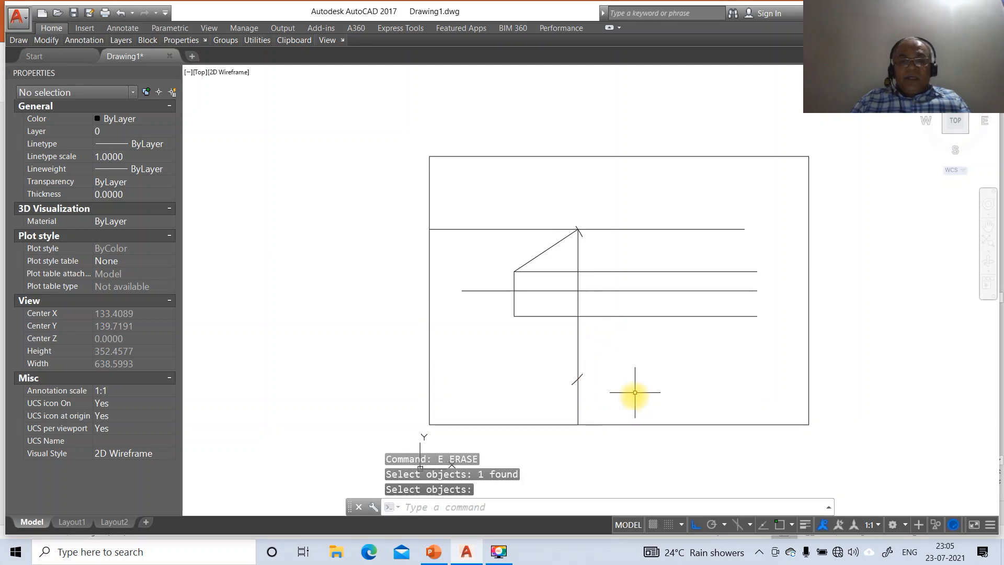
Step: Trim the part of the second projector below the lower short arc, using that arc as the cutting edge
{"action": "type", "text": "TR"}
{"action": "key", "text": "Return"}
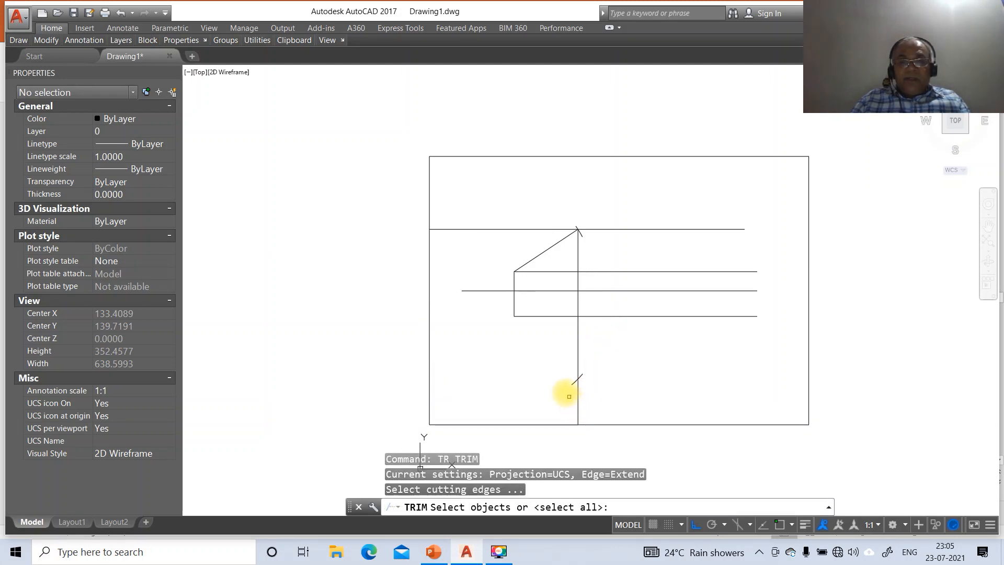
{"action": "left_click", "coordinate": [572, 384]}
{"action": "key", "text": "Return"}
{"action": "left_click", "coordinate": [578, 395]}
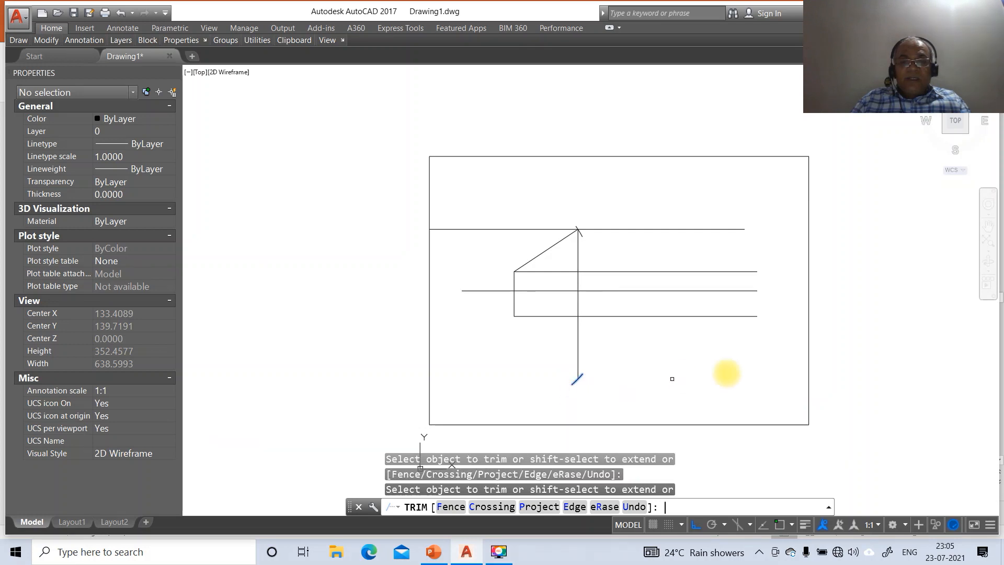
{"action": "key", "text": "Return"}
Step: Draw a line from the lower-left corner of the projection lines to the lower arc's projector intersection, continuing with a horizontal segment to the left
{"action": "type", "text": "L"}
{"action": "key", "text": "Return"}
{"action": "type", "text": "INT"}
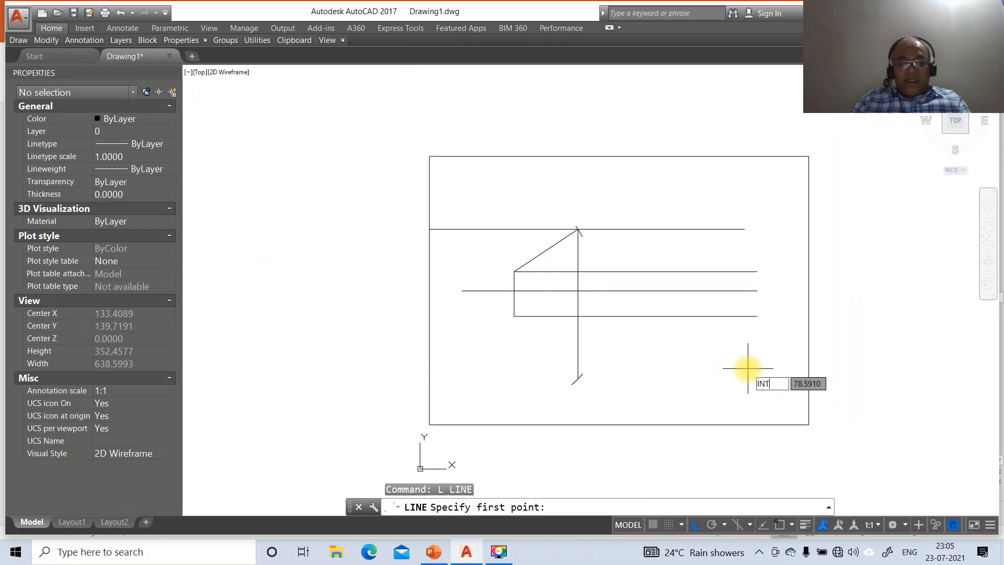
{"action": "key", "text": "Return"}
{"action": "left_click", "coordinate": [515, 316]}
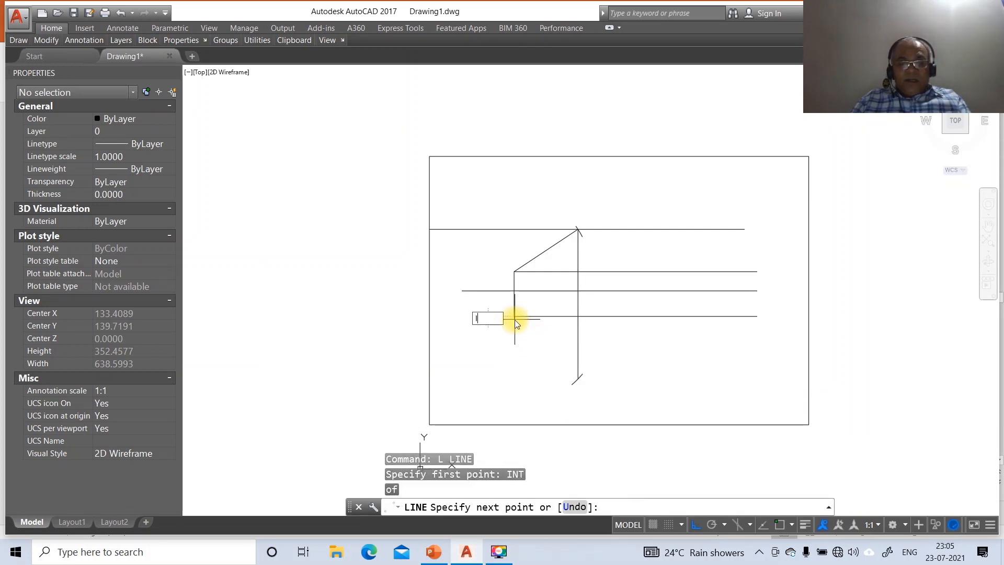
{"action": "type", "text": "INT"}
{"action": "key", "text": "Return"}
{"action": "left_click", "coordinate": [578, 378]}
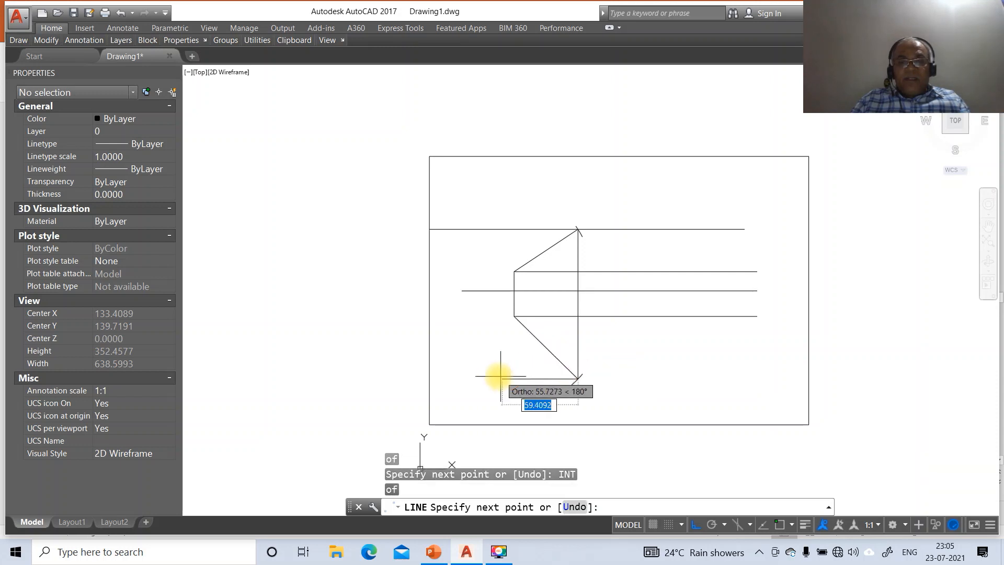
{"action": "key", "text": "Return"}
Step: Extend the lower horizontal locus line rightward to the sheet's right border
{"action": "type", "text": "EX"}
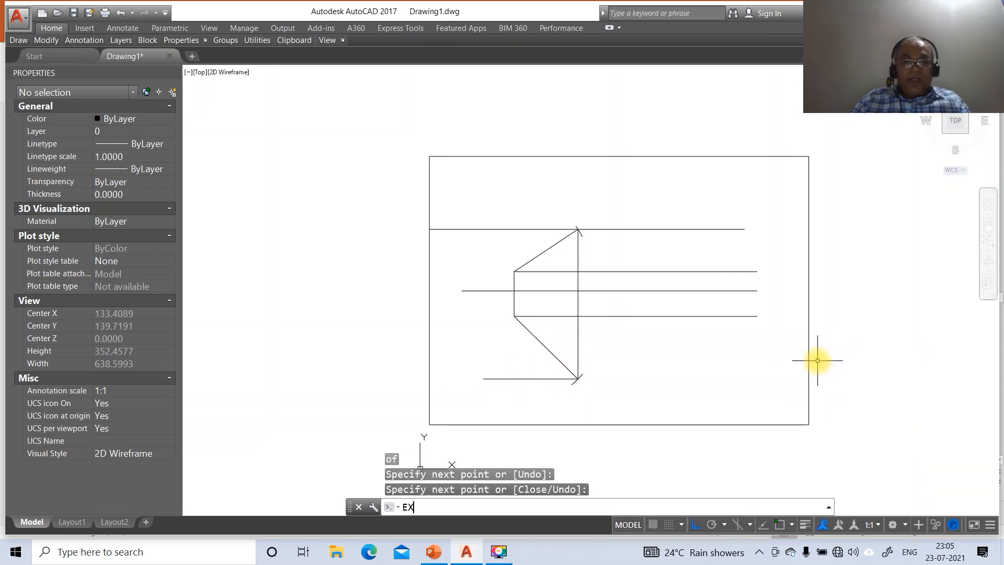
{"action": "key", "text": "Return"}
{"action": "left_click", "coordinate": [808, 372]}
{"action": "key", "text": "Return"}
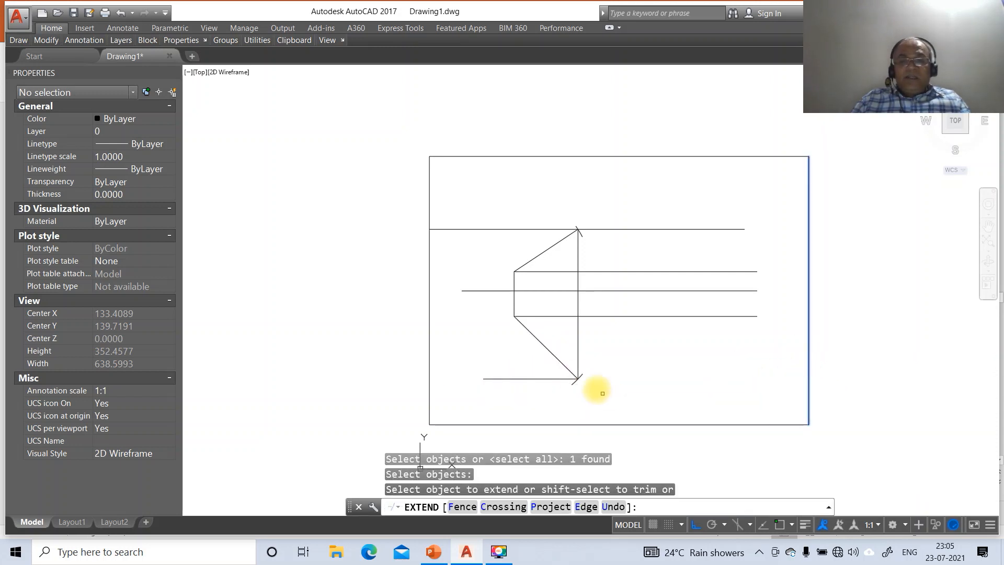
{"action": "left_click", "coordinate": [555, 379]}
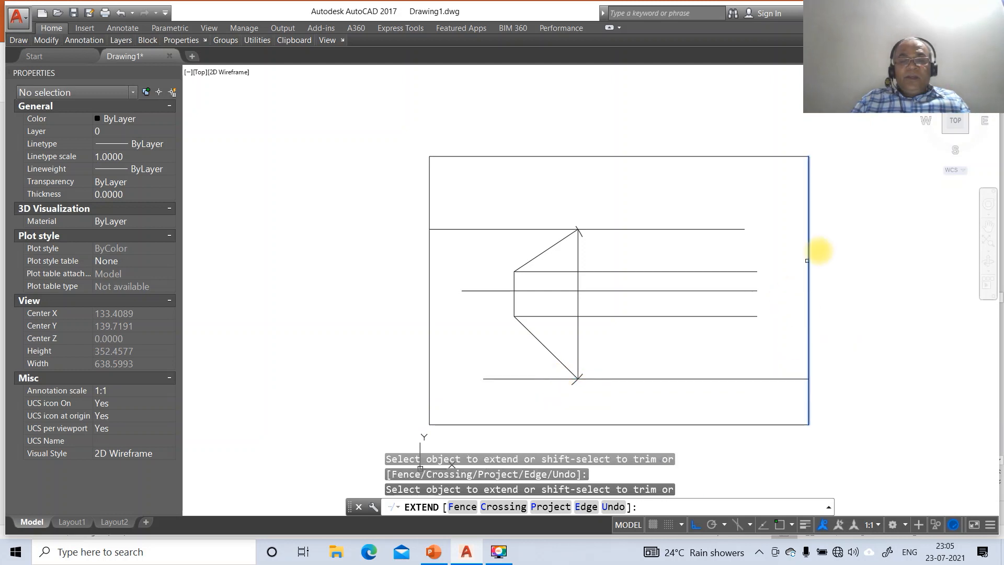
{"action": "key", "text": "Escape"}
{"action": "key", "text": "Escape"}
{"action": "key", "text": "Escape"}
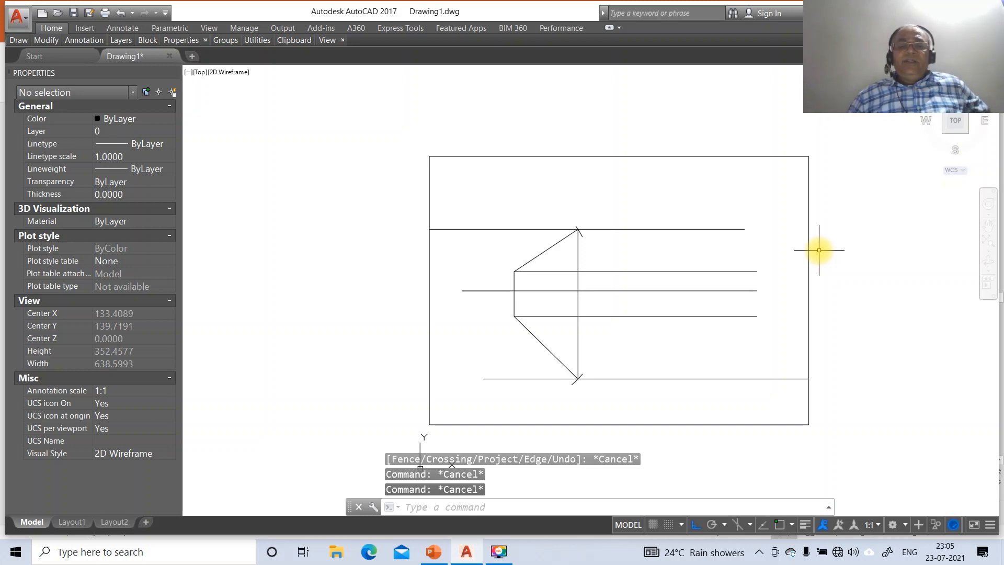
Step: Fillet the upper and lower short arcs with their adjacent horizontal projection lines so each pair meets at a corner
{"action": "type", "text": "f"}
{"action": "key", "text": "Return"}
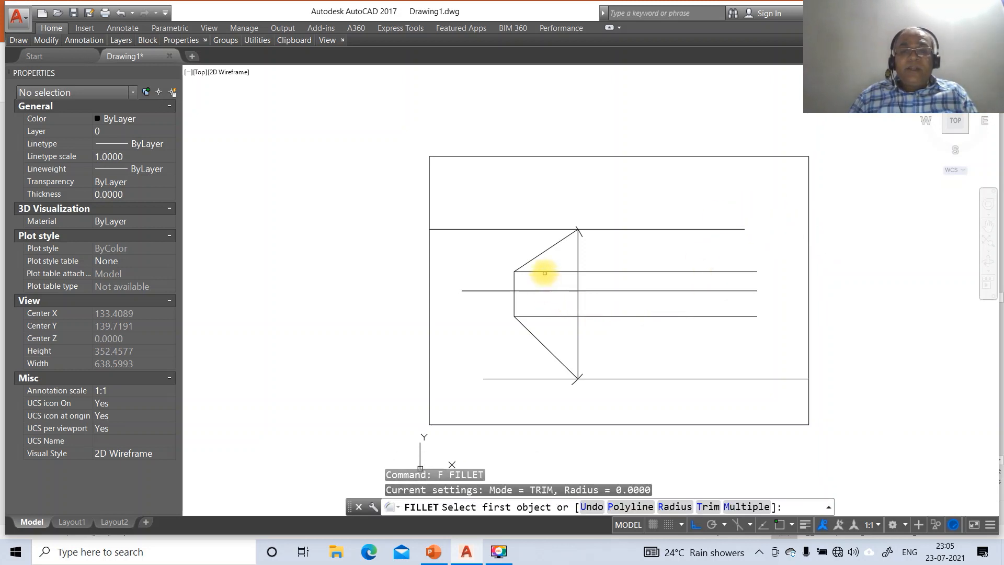
{"action": "left_click", "coordinate": [544, 273]}
{"action": "left_click", "coordinate": [579, 234]}
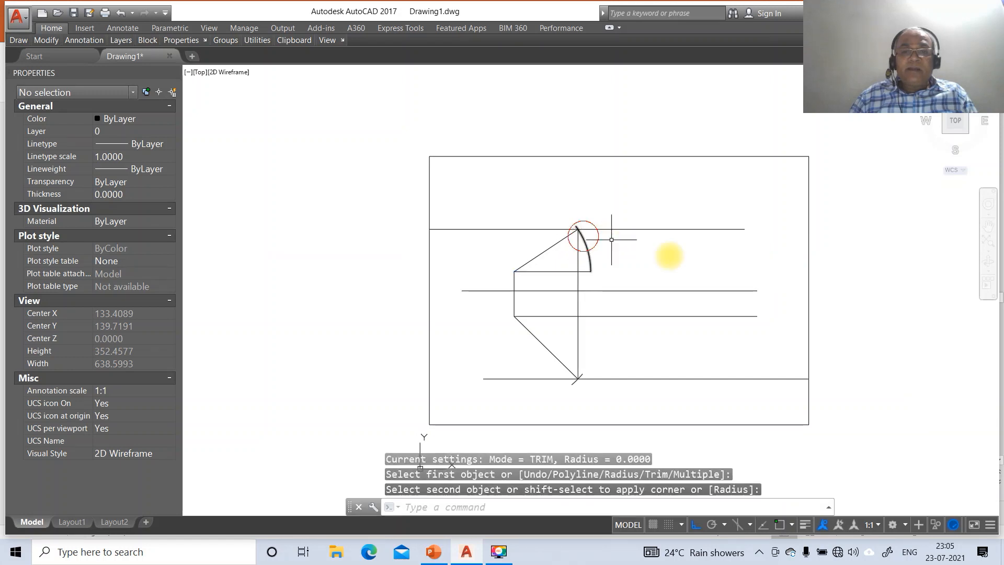
{"action": "key", "text": "Return"}
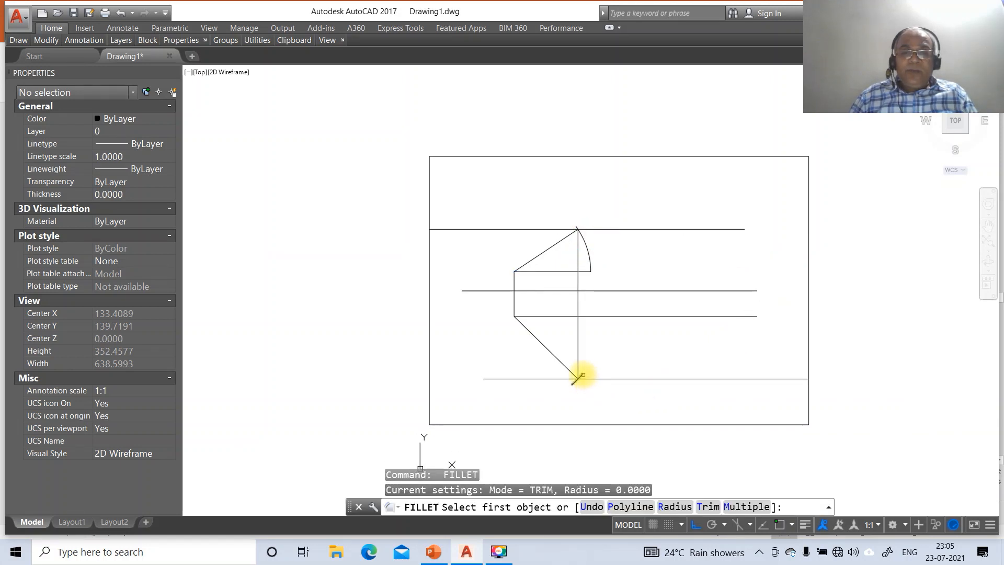
{"action": "left_click", "coordinate": [582, 376]}
{"action": "left_click", "coordinate": [590, 316]}
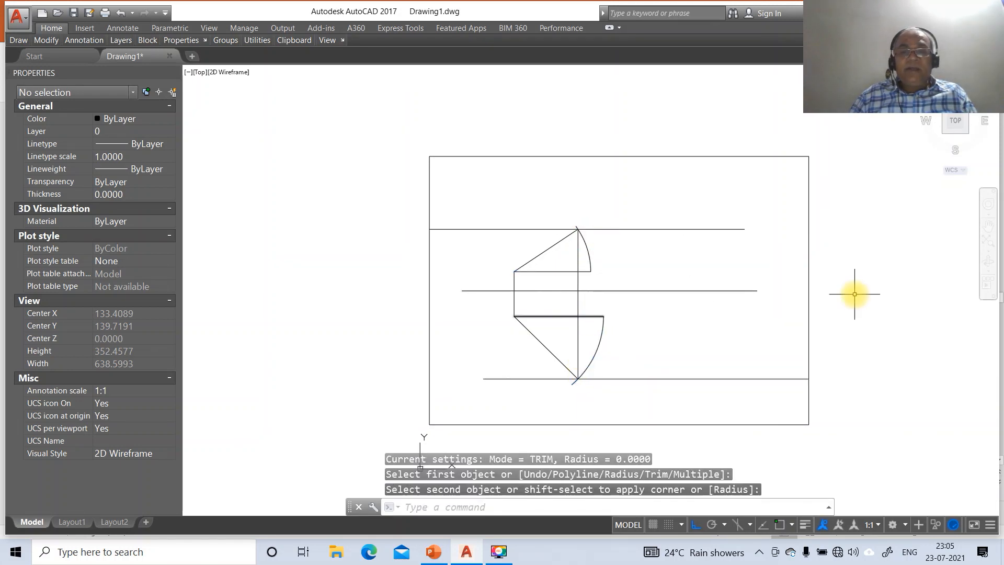
Step: Draw a line from the lower arc's horizontal corner perpendicular to the upper locus line, continuing to the upper-left corner of the projection lines
{"action": "type", "text": "l"}
{"action": "key", "text": "Return"}
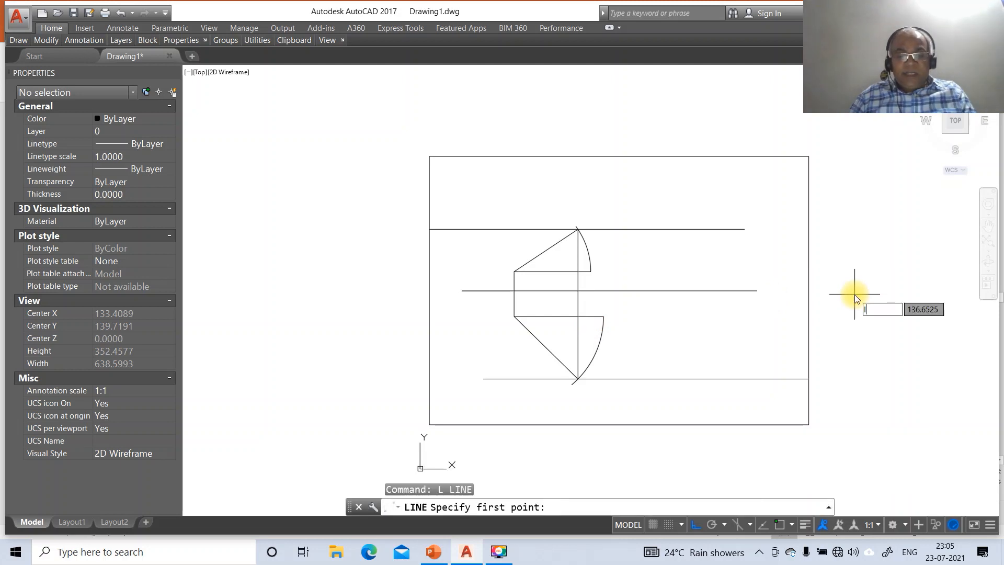
{"action": "type", "text": "int"}
{"action": "key", "text": "Return"}
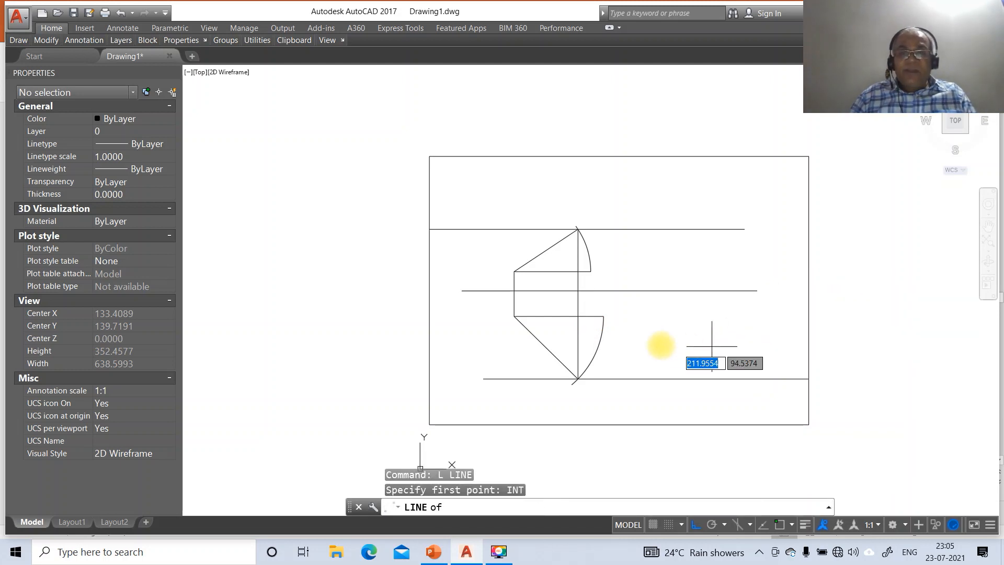
{"action": "left_click", "coordinate": [603, 315]}
{"action": "type", "text": "per"}
{"action": "key", "text": "Return"}
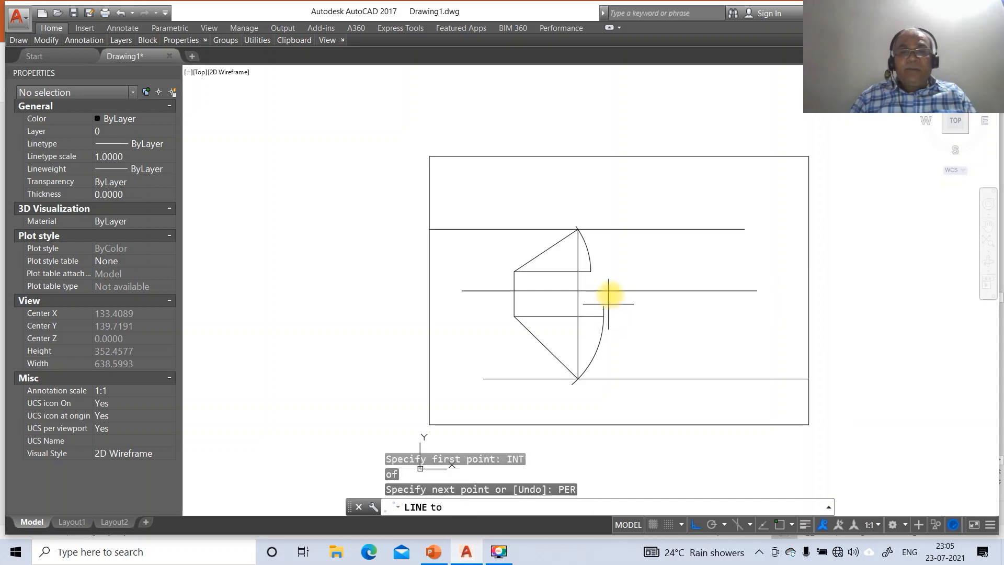
{"action": "left_click", "coordinate": [608, 231]}
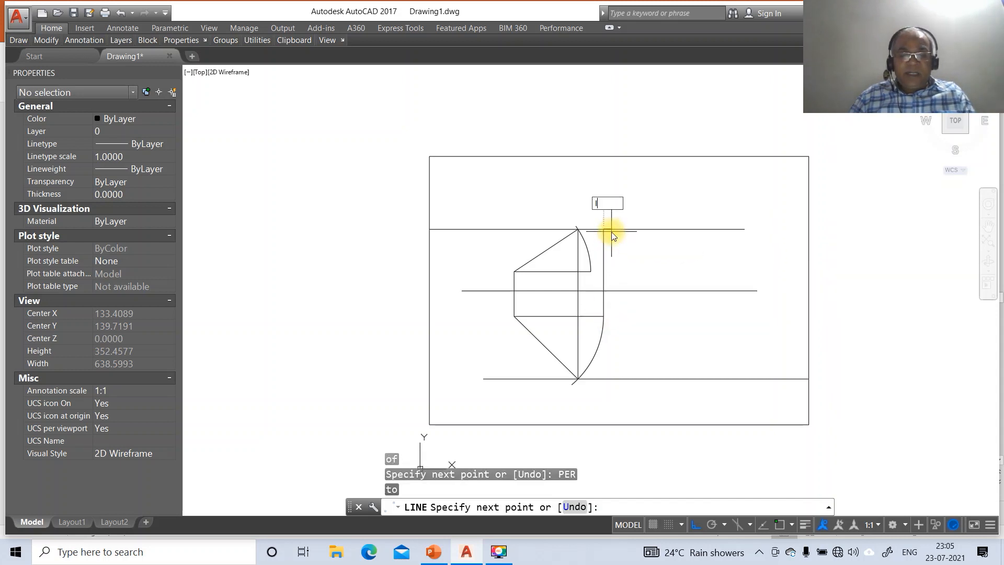
{"action": "type", "text": "INT"}
{"action": "key", "text": "Return"}
{"action": "left_click", "coordinate": [514, 272]}
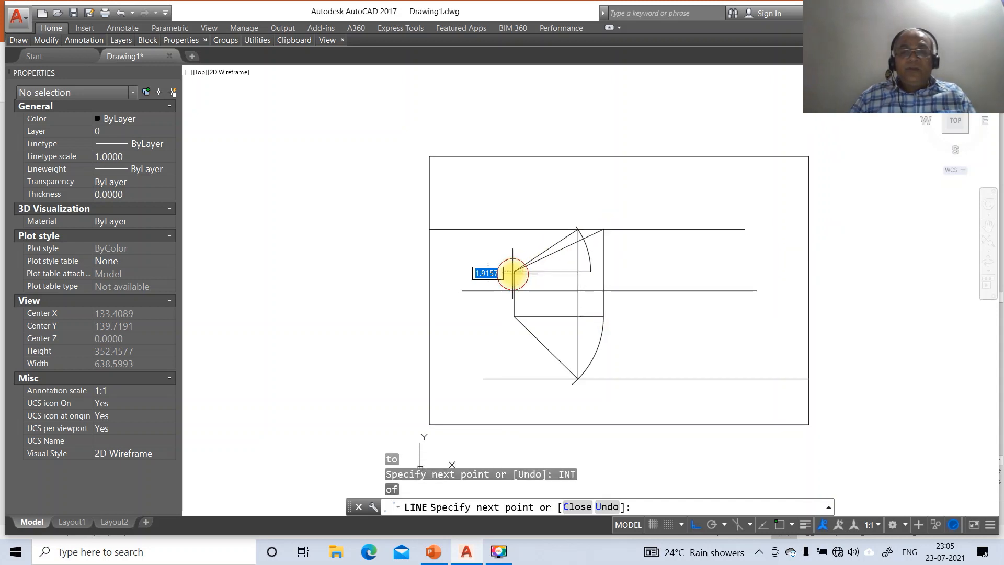
{"action": "key", "text": "Return"}
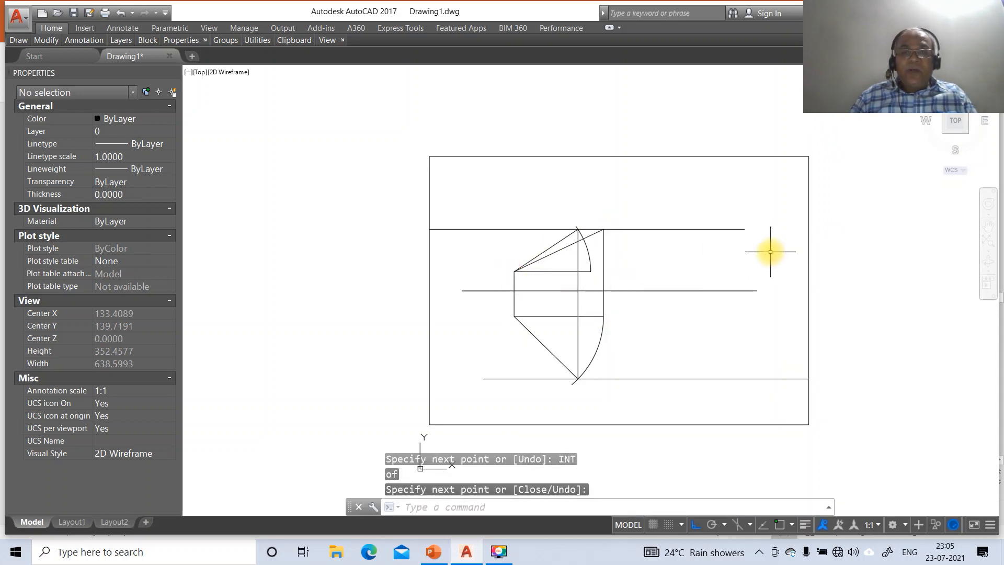
Step: Check the slide figure in PowerPoint, return to AutoCAD and draw a line from the upper arc's corner perpendicular to the lower locus, continuing to the lower-left corner
{"action": "left_click", "coordinate": [433, 552]}
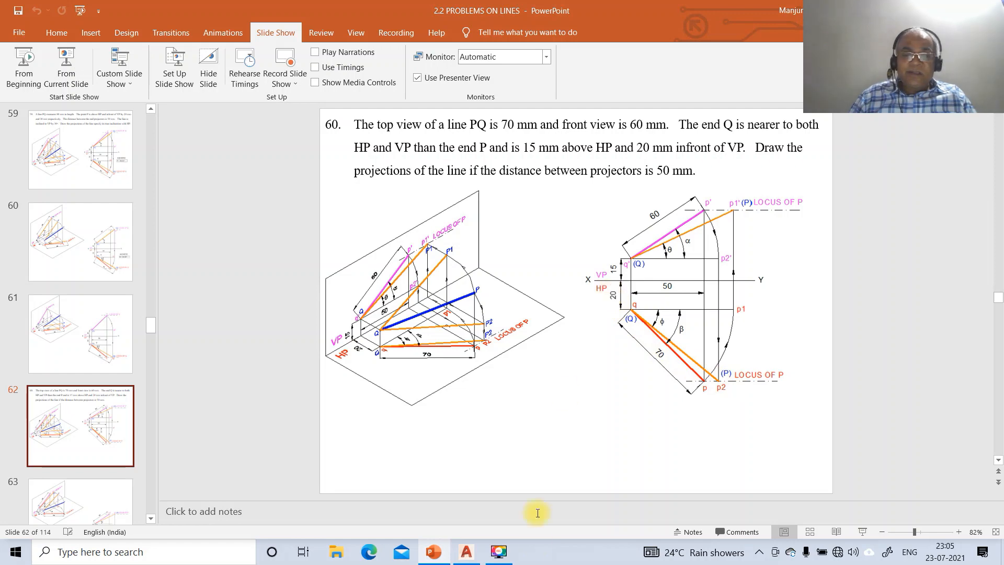
{"action": "left_click", "coordinate": [466, 552]}
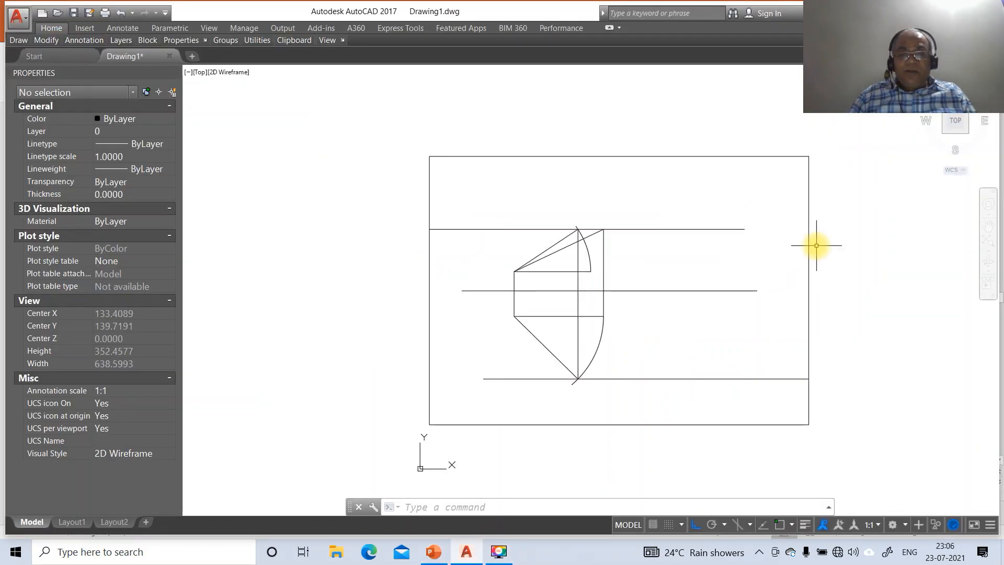
{"action": "type", "text": "L"}
{"action": "key", "text": "Return"}
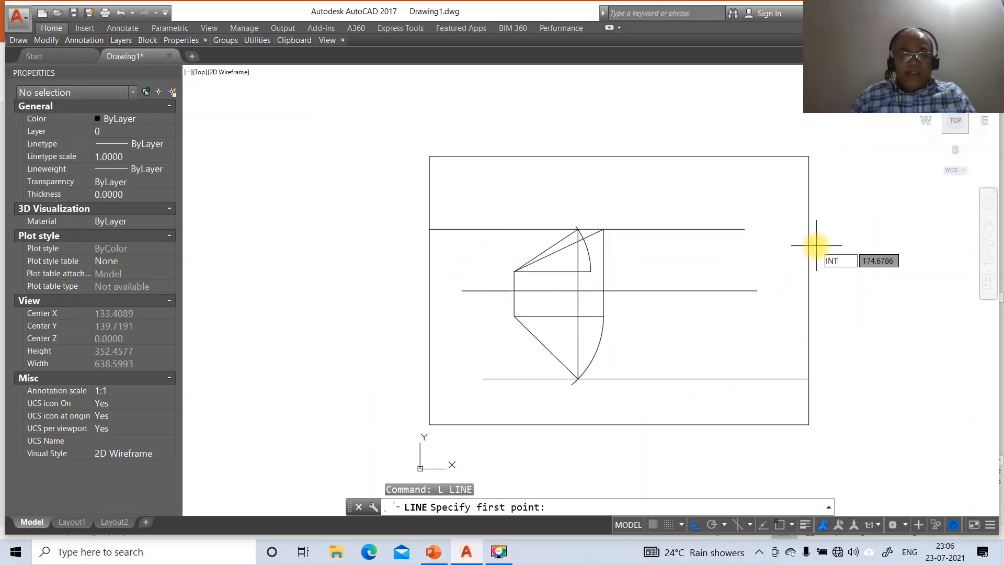
{"action": "type", "text": "INT"}
{"action": "key", "text": "Return"}
{"action": "left_click", "coordinate": [590, 271]}
{"action": "type", "text": "P"}
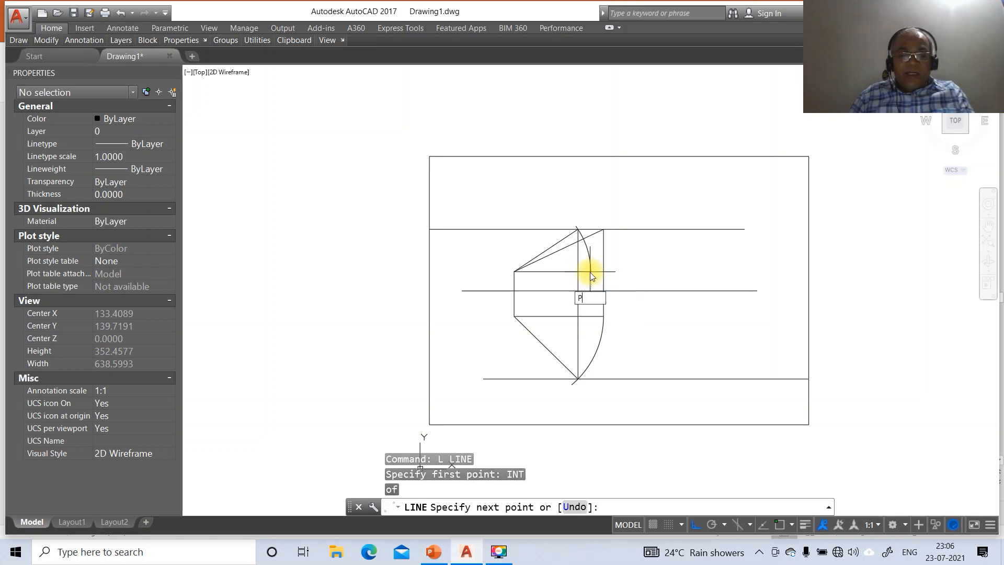
{"action": "type", "text": "ER"}
{"action": "key", "text": "Return"}
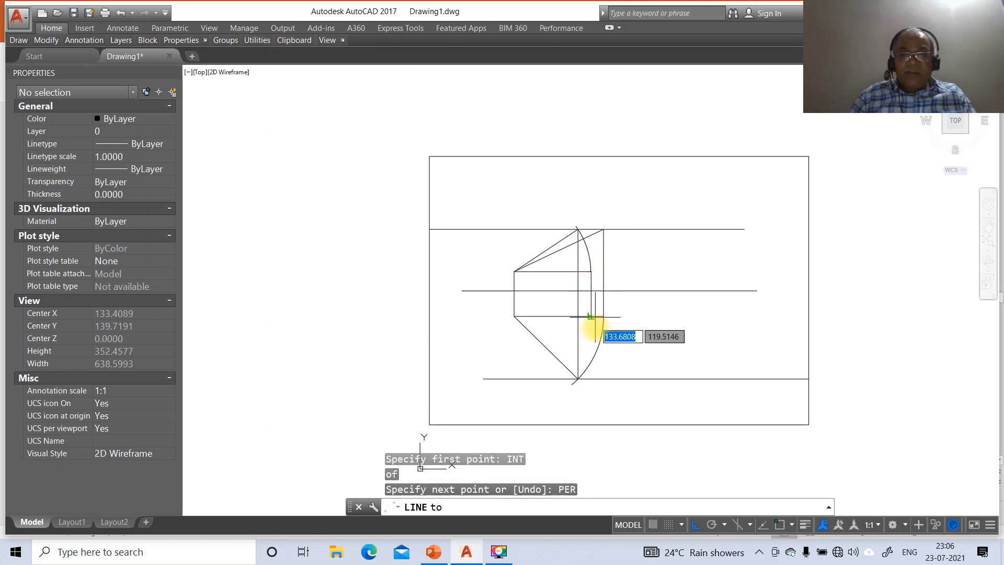
{"action": "left_click", "coordinate": [608, 381]}
{"action": "type", "text": "INT"}
{"action": "key", "text": "Return"}
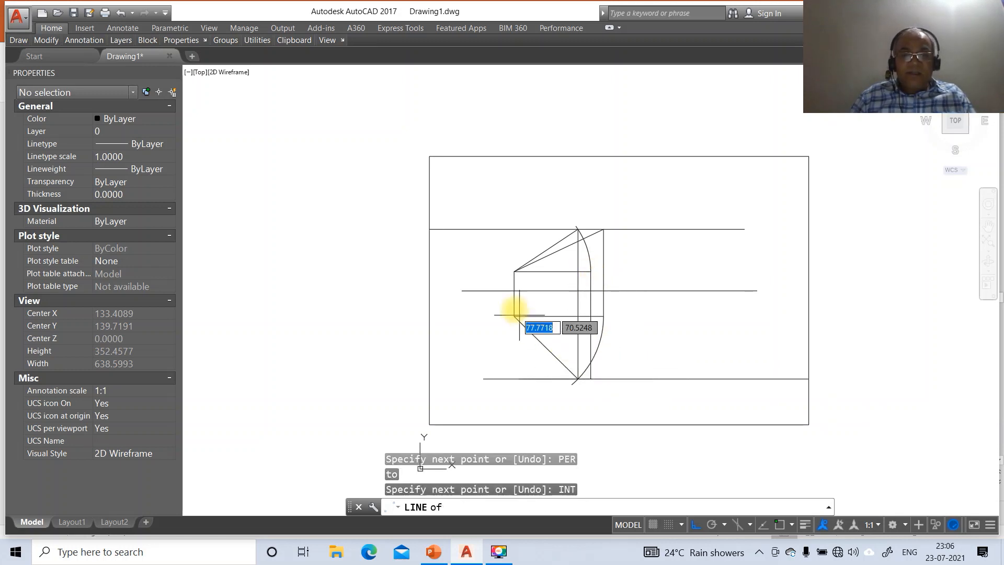
{"action": "left_click", "coordinate": [515, 315]}
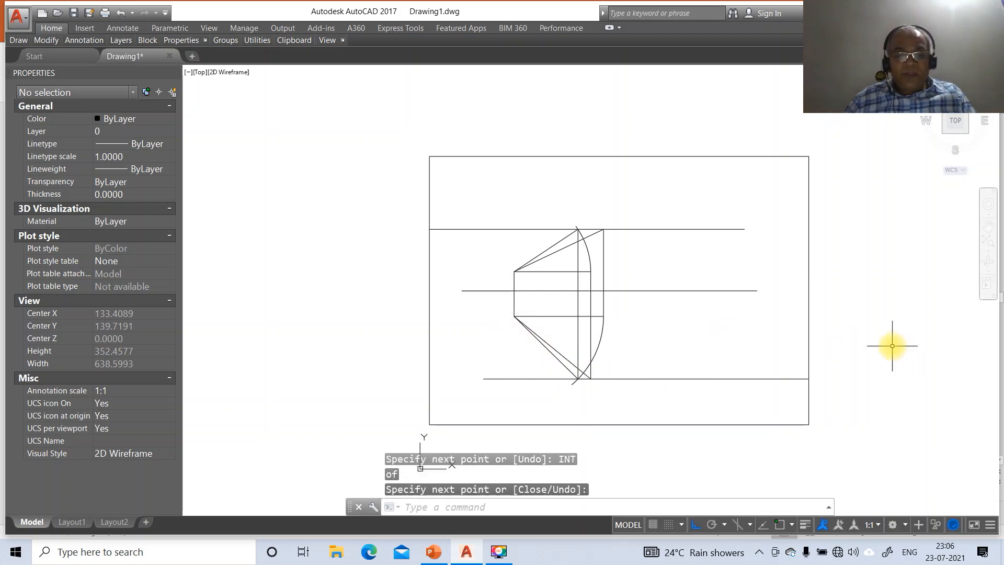
Step: Break off both outer ends of the upper locus line, leaving a short piece around the projector intersections
{"action": "type", "text": "BR"}
{"action": "key", "text": "Return"}
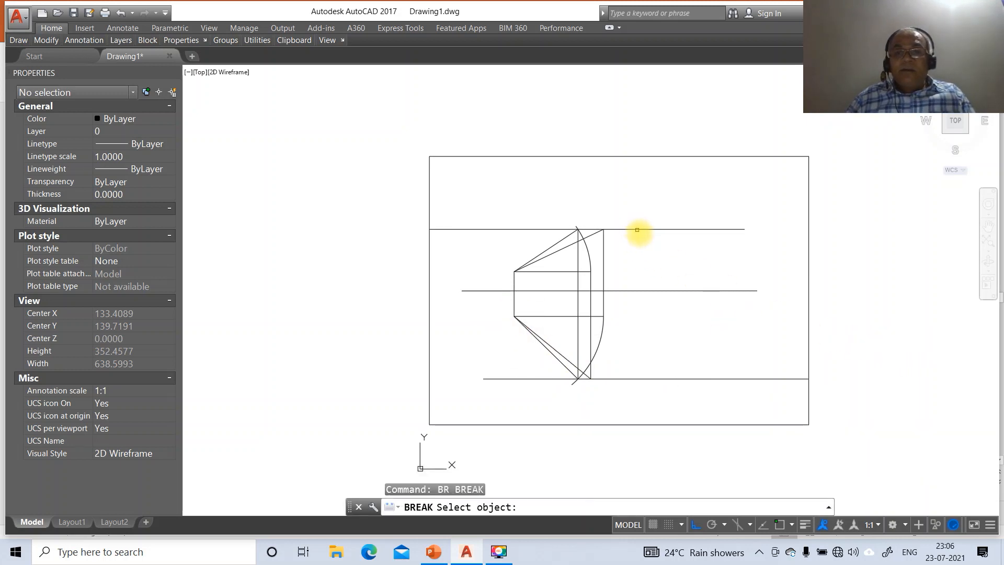
{"action": "left_click", "coordinate": [643, 231]}
{"action": "left_click", "coordinate": [829, 247]}
{"action": "key", "text": "Return"}
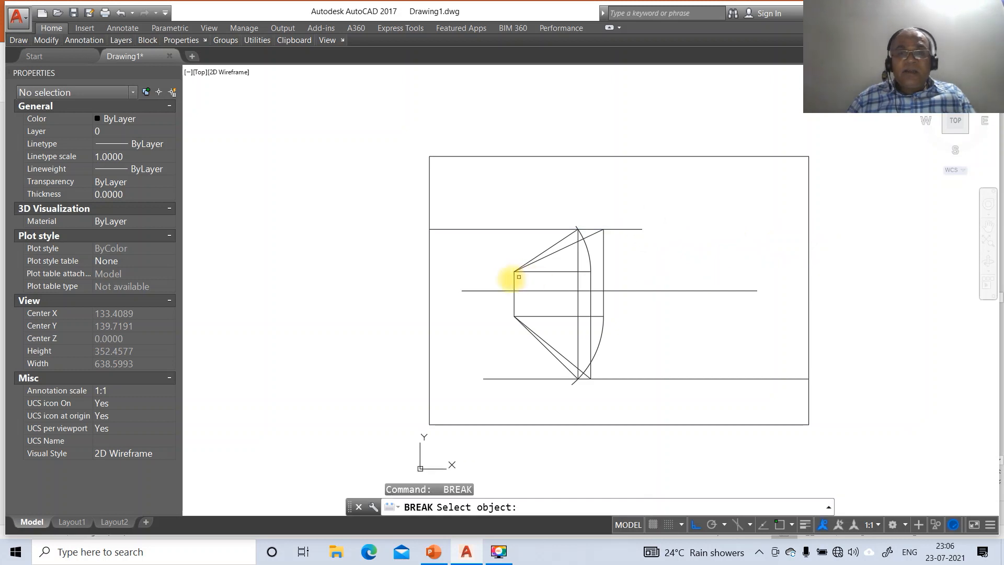
{"action": "left_click", "coordinate": [554, 229]}
{"action": "left_click", "coordinate": [309, 265]}
Step: Shorten the XY reference line with Break on both sides so it extends slightly beyond the projections
{"action": "key", "text": "Return"}
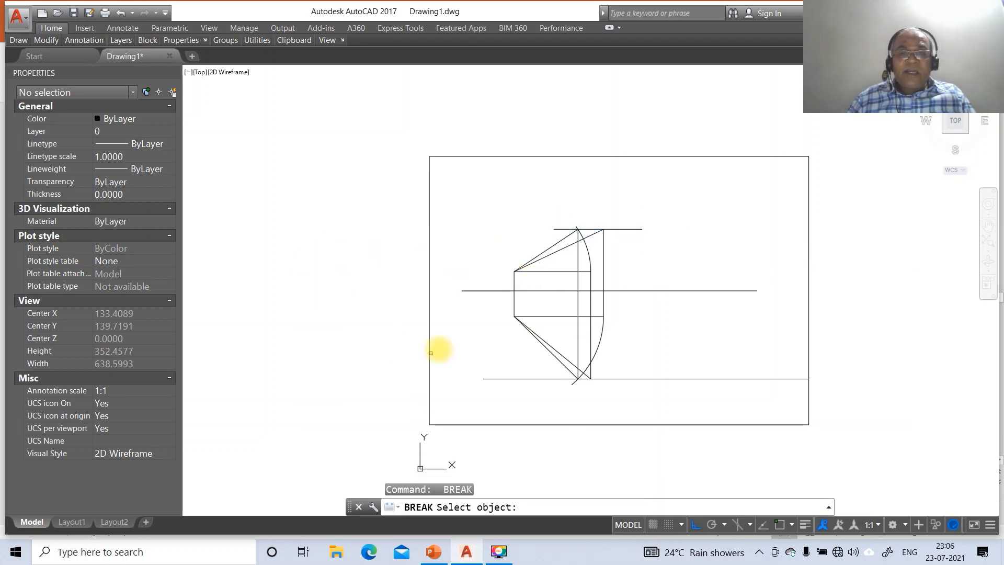
{"action": "left_click", "coordinate": [481, 292]}
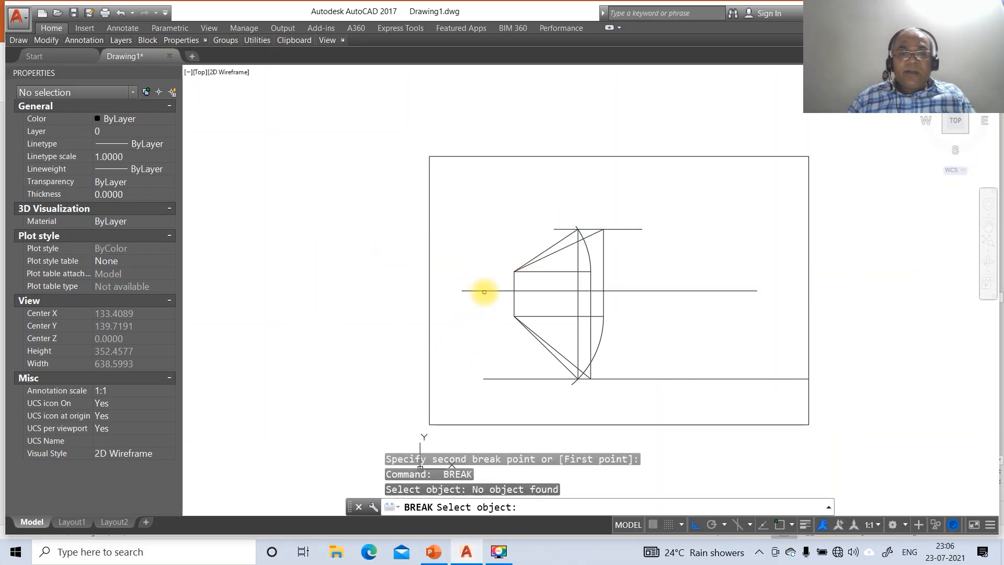
{"action": "left_click", "coordinate": [484, 291]}
{"action": "left_click", "coordinate": [417, 287]}
{"action": "key", "text": "Return"}
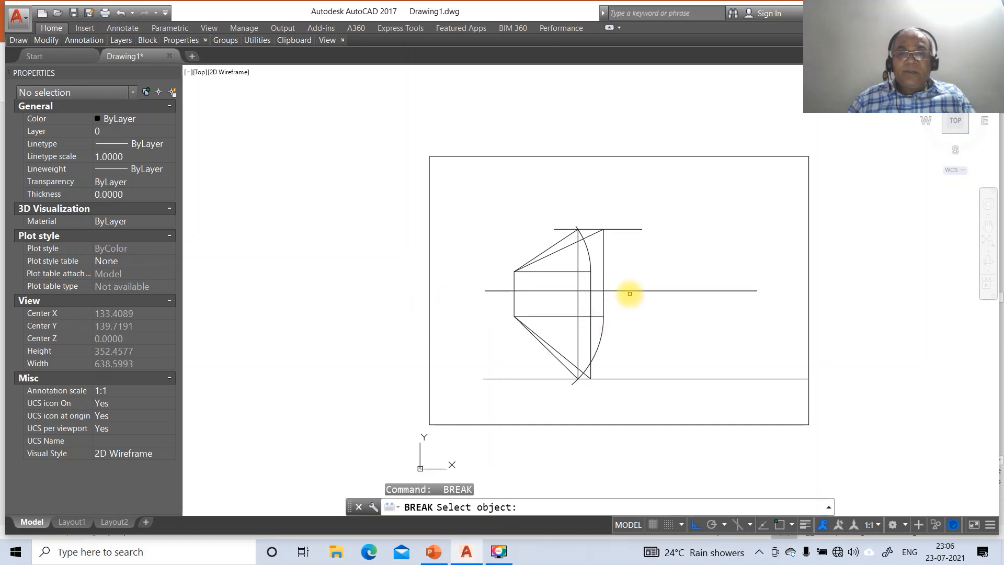
{"action": "left_click", "coordinate": [632, 291]}
{"action": "left_click", "coordinate": [824, 295]}
Step: Break off a little more of the upper locus line's right end, just beyond the outermost projector
{"action": "key", "text": "Return"}
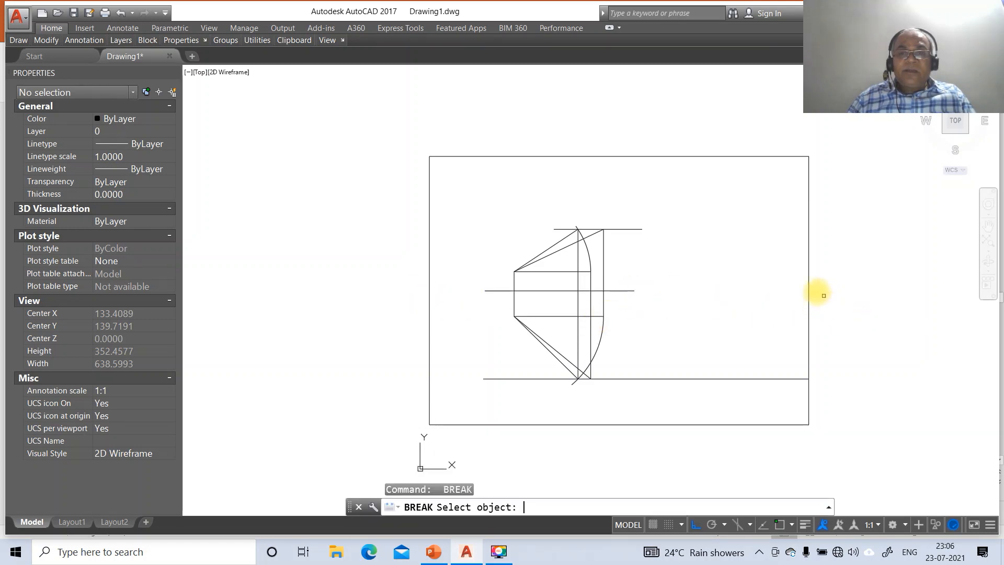
{"action": "left_click", "coordinate": [625, 230]}
{"action": "left_click", "coordinate": [735, 220]}
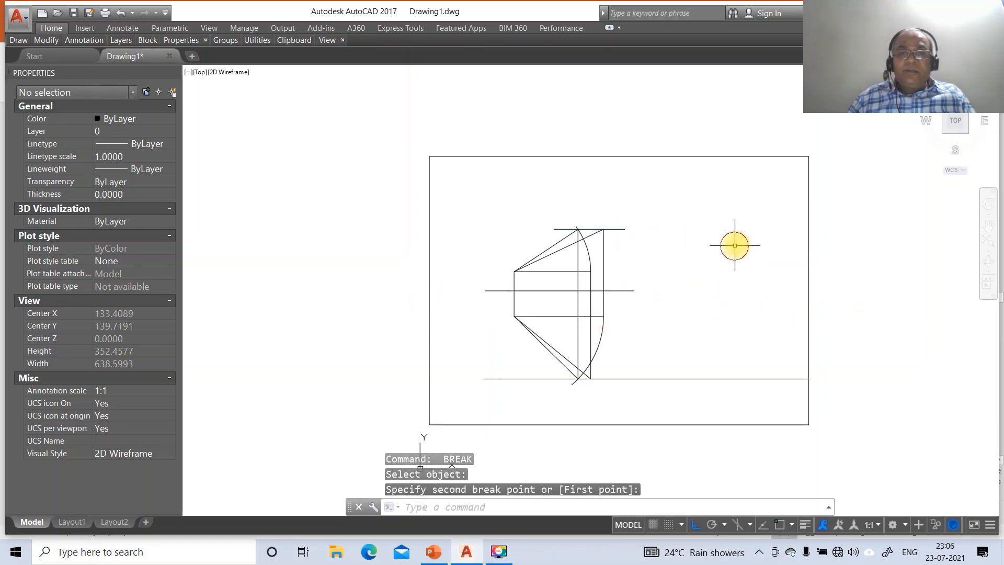
Step: Break off both outer ends of the lower locus line, leaving a short piece around the projector intersections
{"action": "key", "text": "Return"}
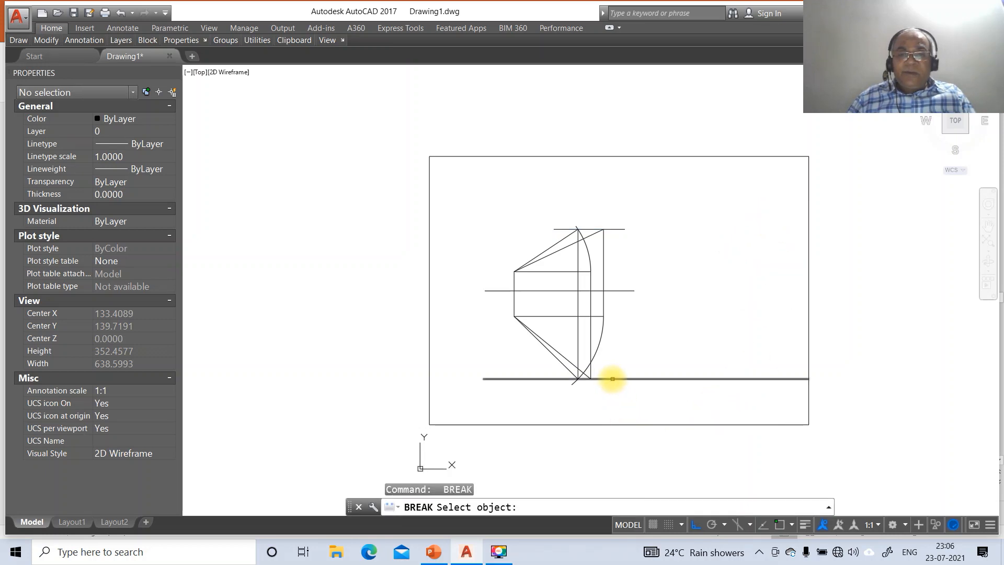
{"action": "left_click", "coordinate": [616, 379]}
{"action": "left_click", "coordinate": [831, 403]}
{"action": "key", "text": "Return"}
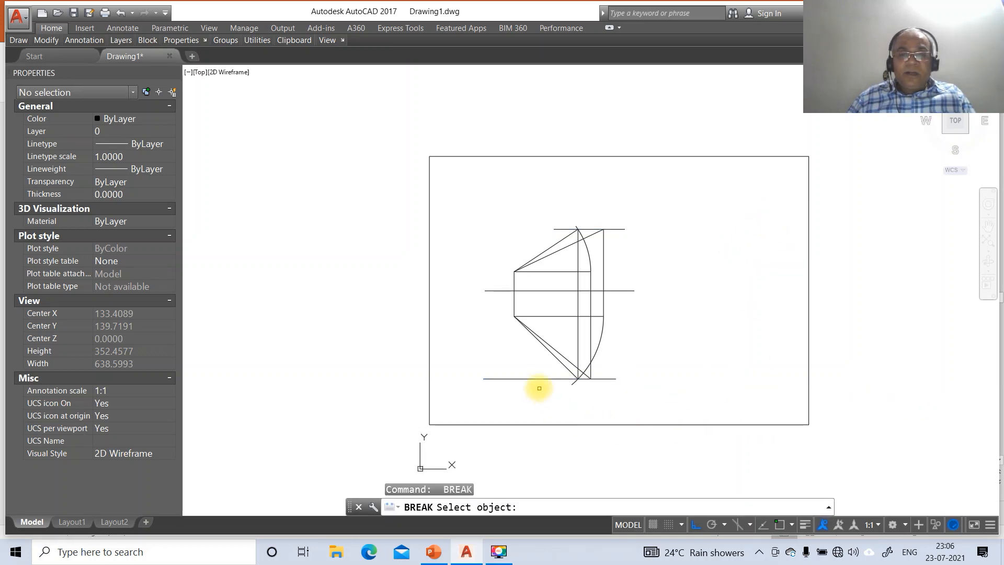
{"action": "left_click", "coordinate": [539, 381]}
{"action": "left_click", "coordinate": [308, 396]}
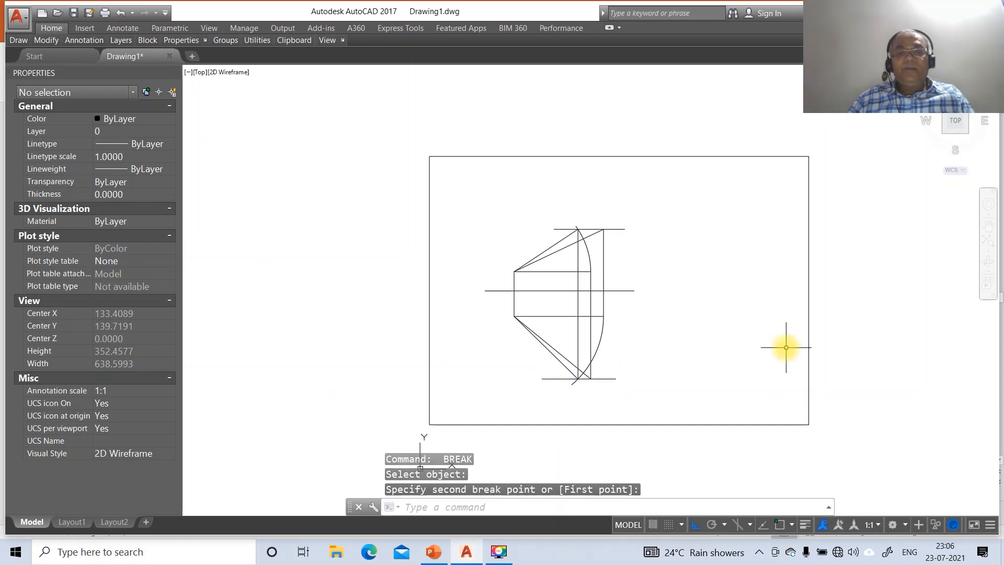
Step: Assign the middle horizontal reference line to the XY layer
{"action": "type", "text": "z"}
{"action": "key", "text": "Return"}
{"action": "type", "text": "w"}
{"action": "key", "text": "Return"}
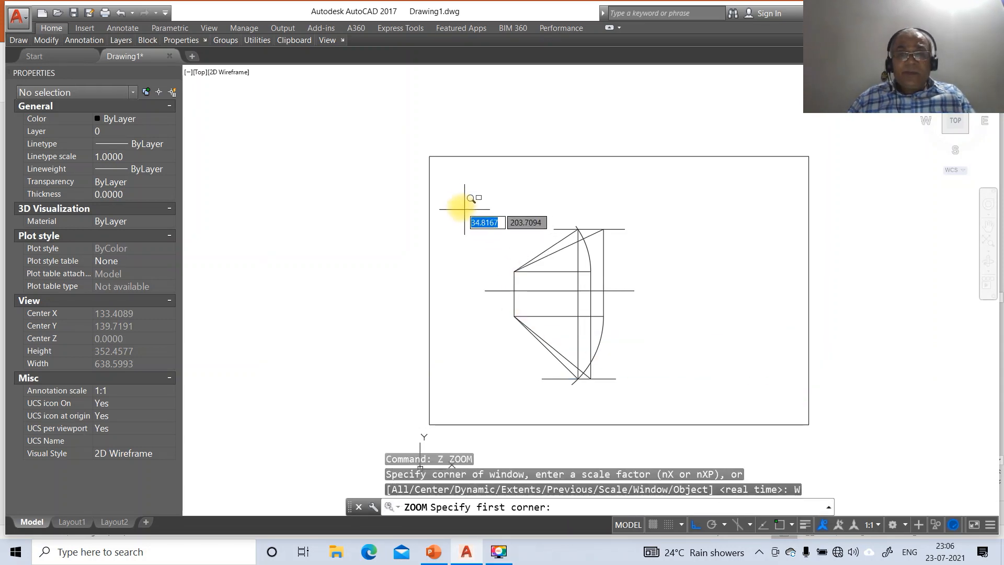
{"action": "left_click", "coordinate": [459, 201]}
{"action": "left_click", "coordinate": [729, 432]}
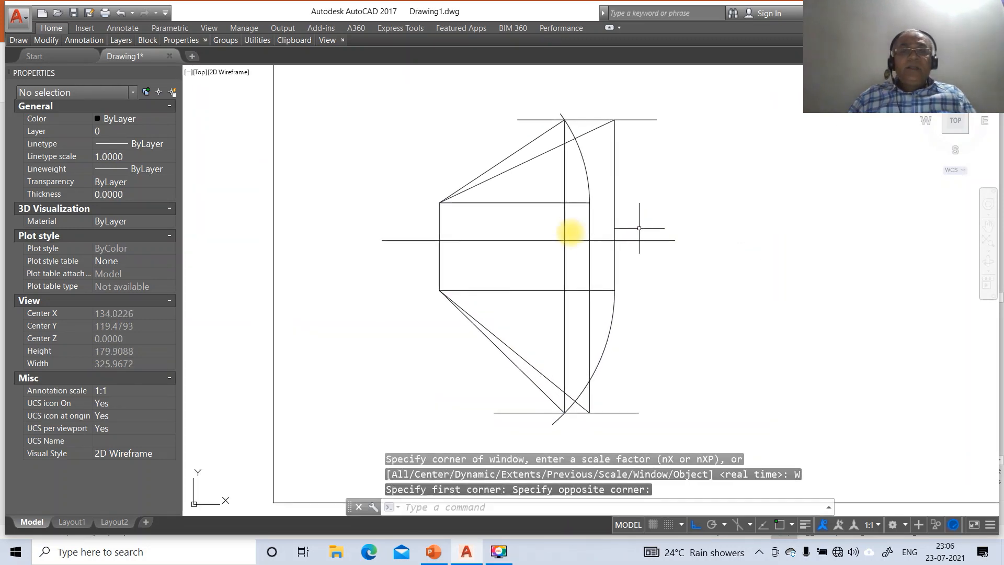
{"action": "left_click", "coordinate": [504, 240]}
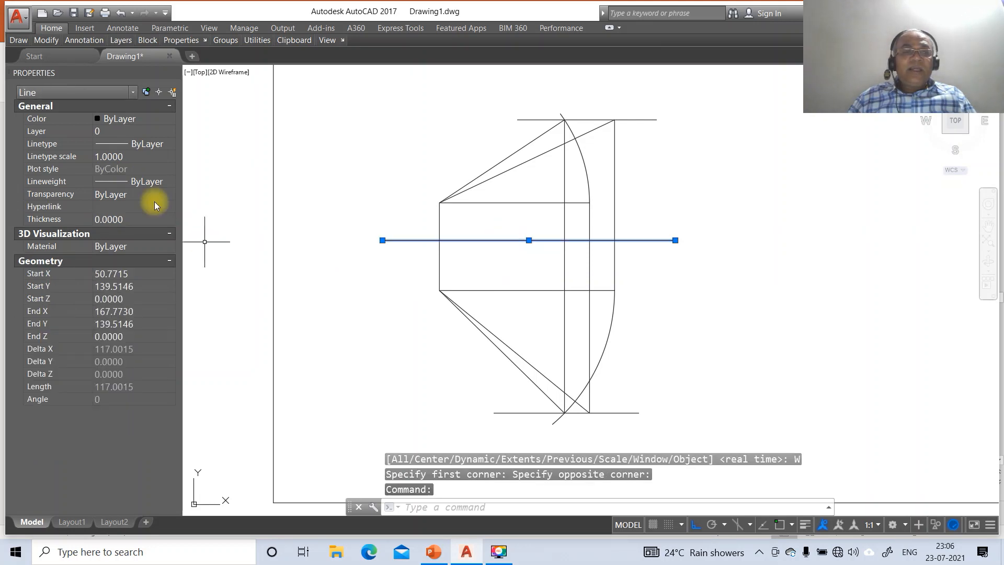
{"action": "left_click", "coordinate": [169, 135]}
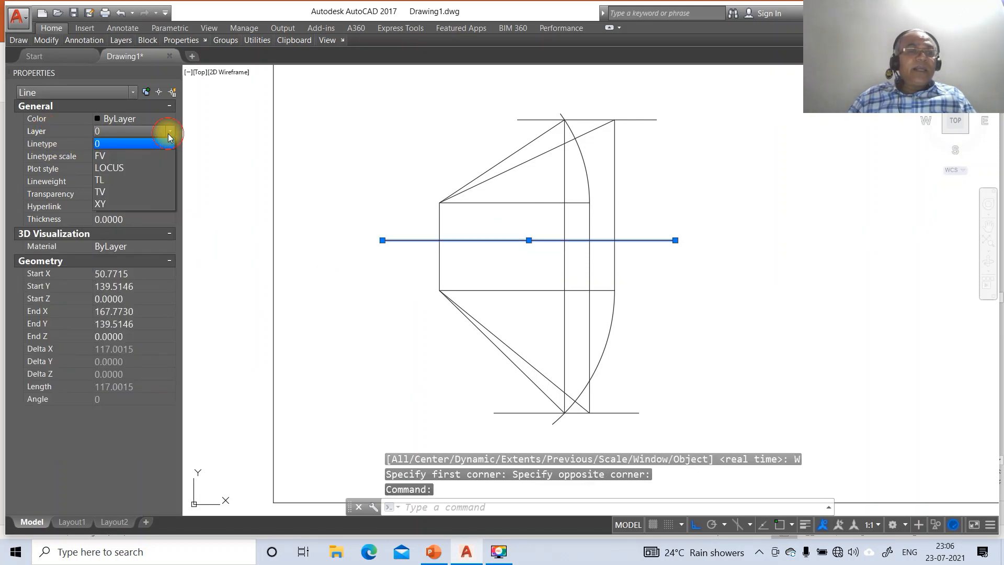
{"action": "left_click", "coordinate": [124, 203]}
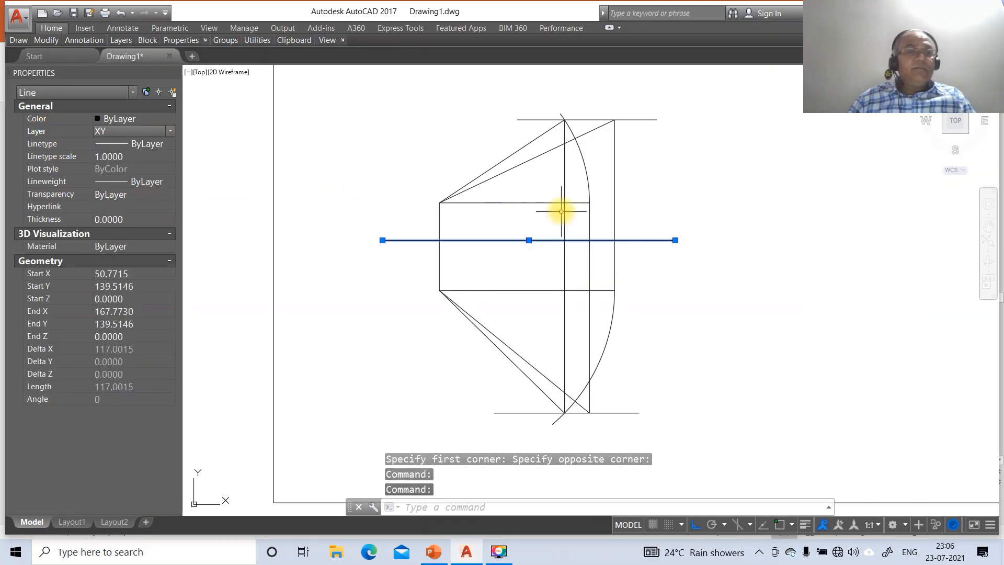
{"action": "key", "text": "Escape"}
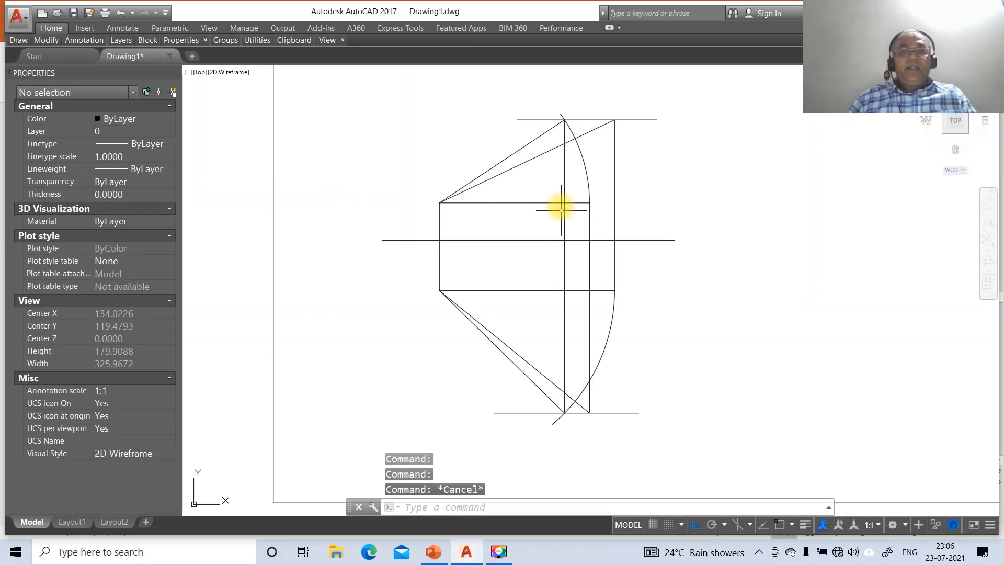
Step: Move the upper and lower locus lines to the LOCUS layer and set their linetype scale to 10
{"action": "left_click", "coordinate": [581, 122]}
{"action": "left_click", "coordinate": [578, 116]}
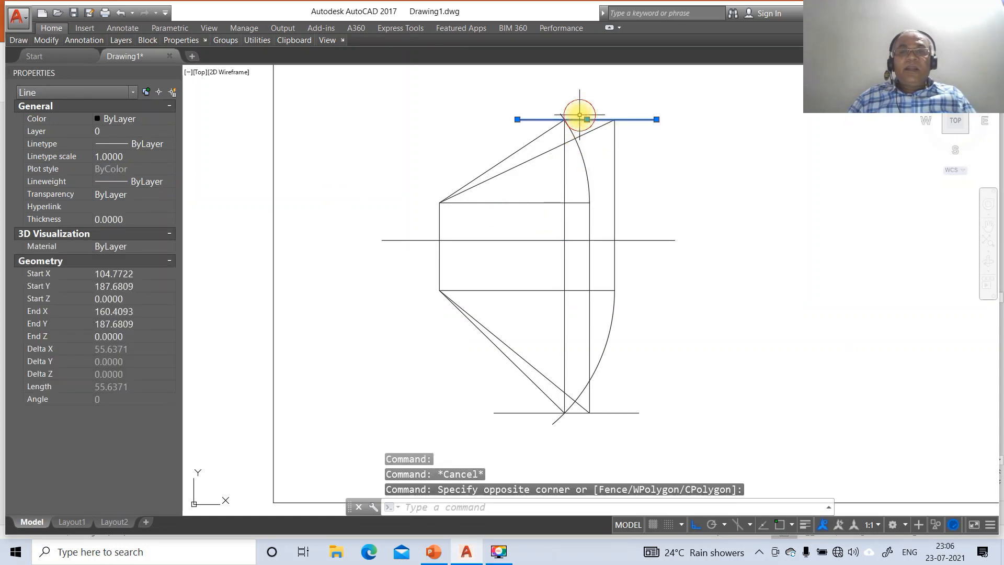
{"action": "left_click", "coordinate": [610, 412]}
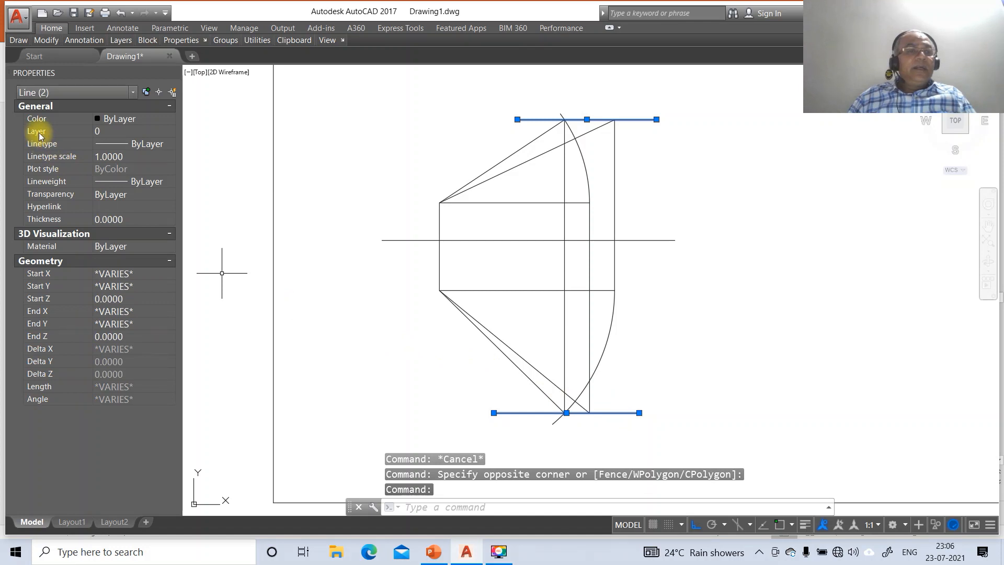
{"action": "left_click", "coordinate": [168, 132]}
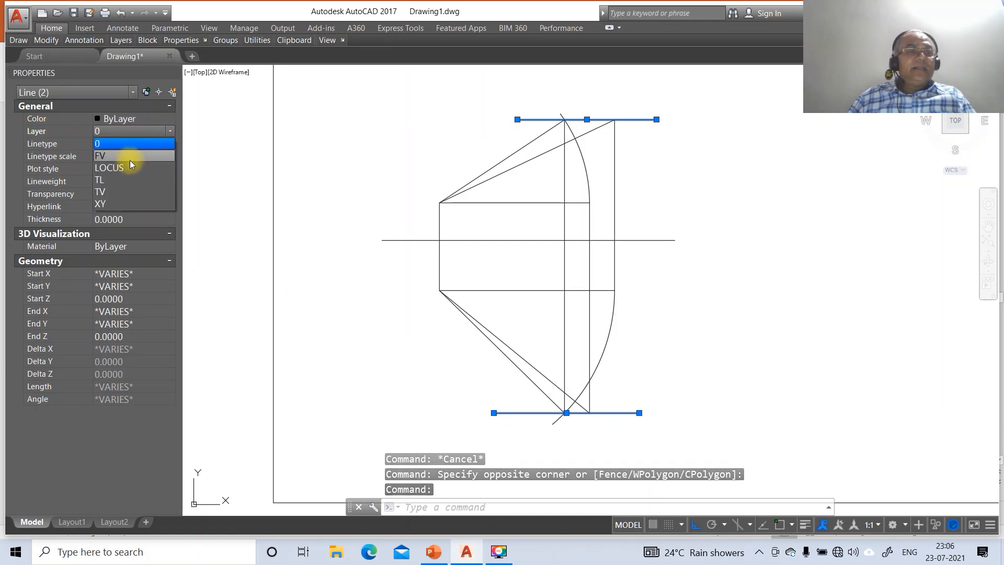
{"action": "left_click", "coordinate": [128, 158]}
{"action": "left_click", "coordinate": [110, 157]}
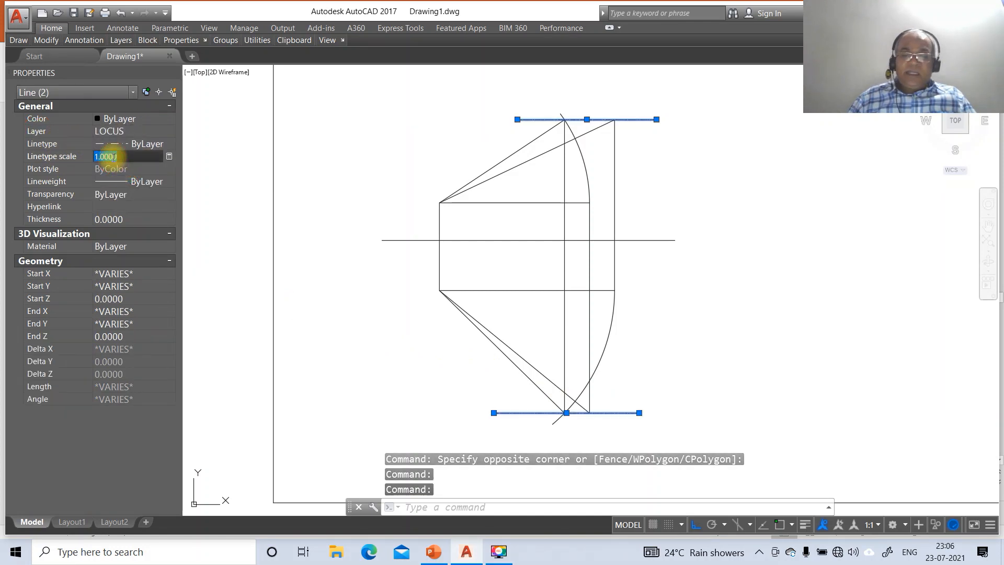
{"action": "type", "text": "10"}
{"action": "key", "text": "Return"}
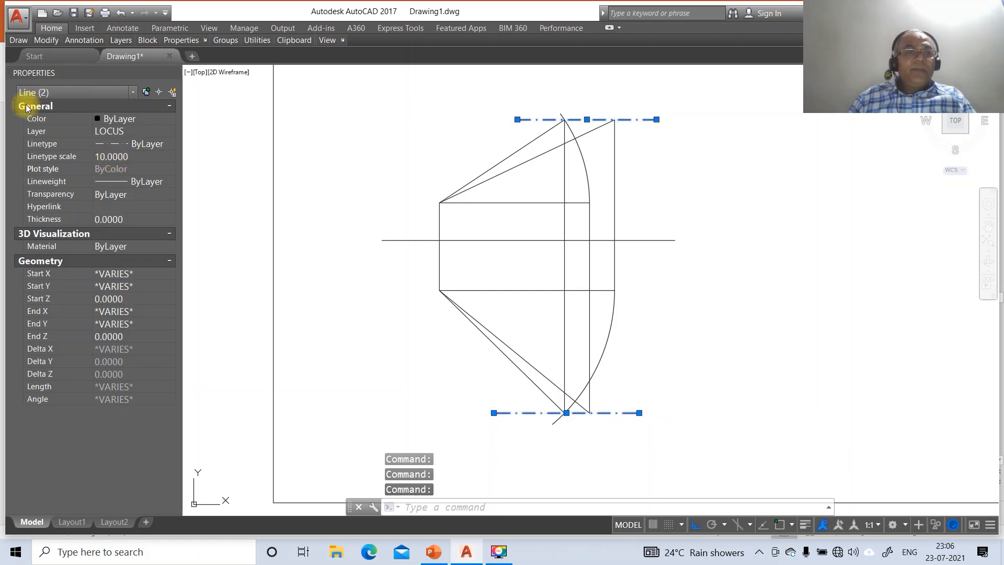
{"action": "key", "text": "Escape"}
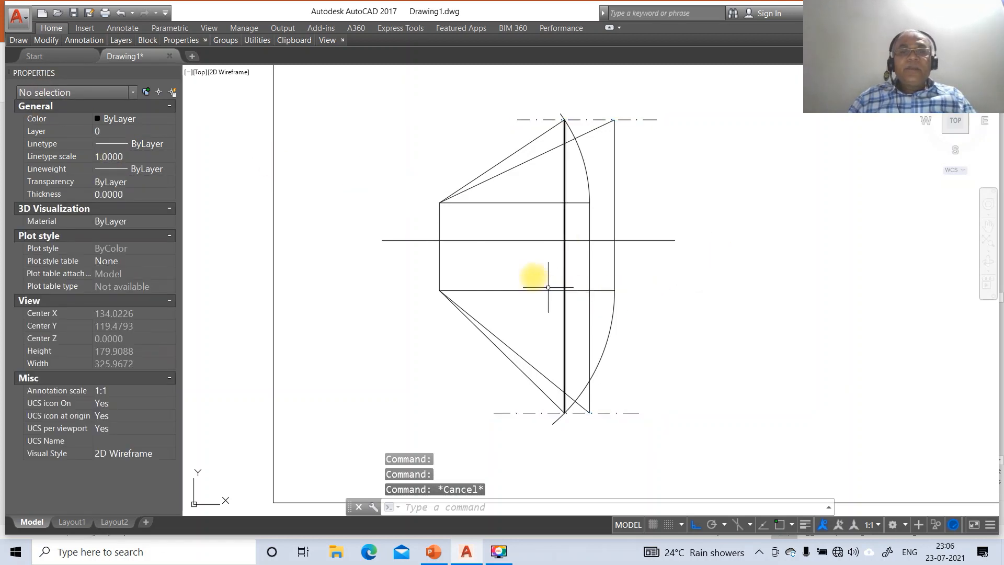
Step: Assign the outer upper inclined line and the outer lower inclined line to the TL layer and turn on lineweight display
{"action": "left_click", "coordinate": [524, 164]}
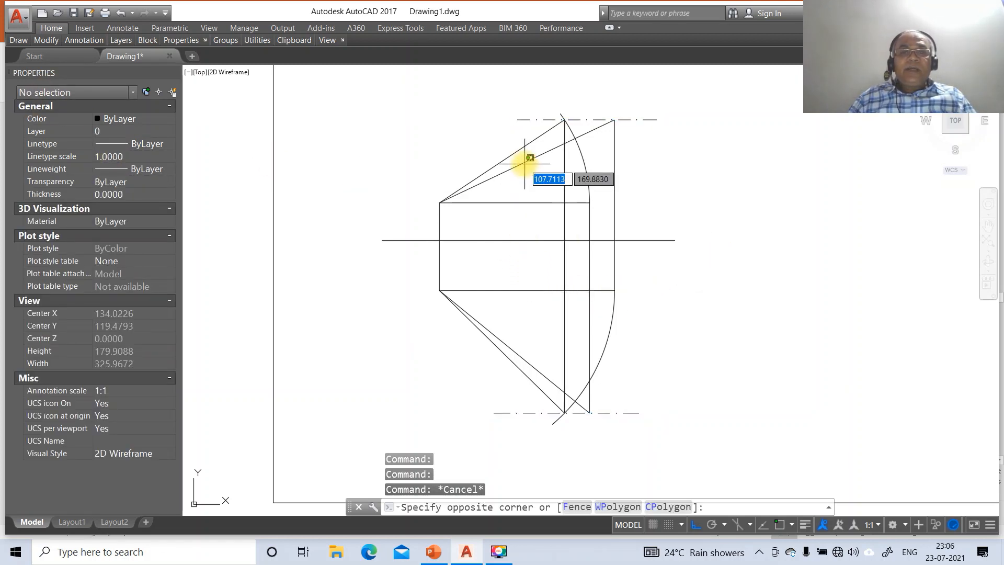
{"action": "left_click", "coordinate": [520, 174]}
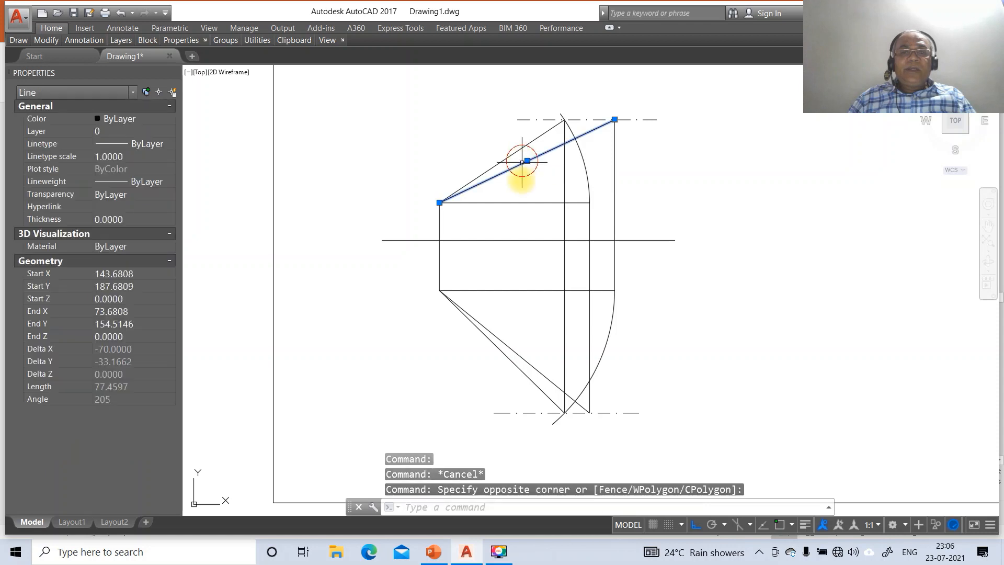
{"action": "left_click", "coordinate": [504, 340]}
{"action": "left_click", "coordinate": [63, 132]}
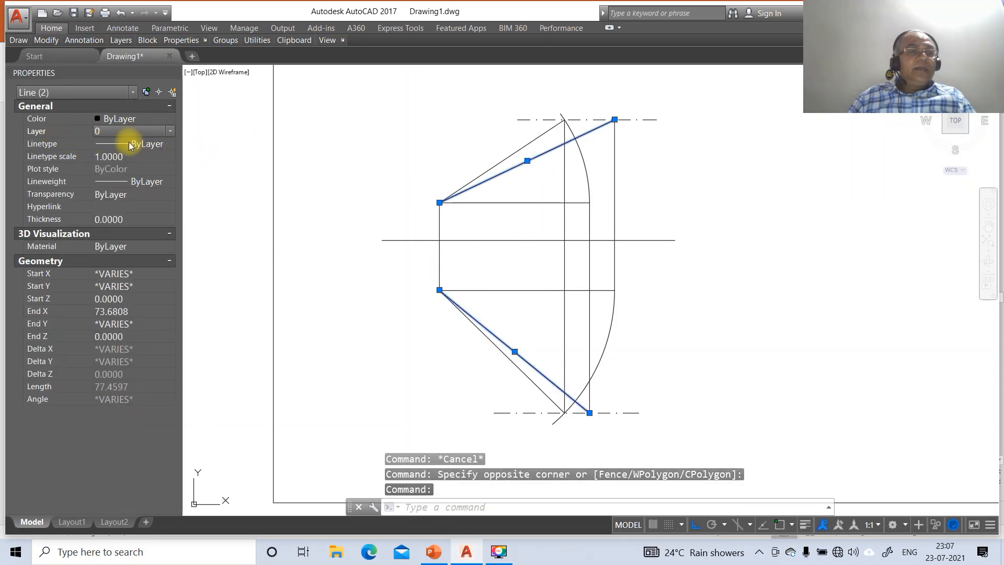
{"action": "left_click", "coordinate": [170, 131]}
{"action": "left_click", "coordinate": [127, 179]}
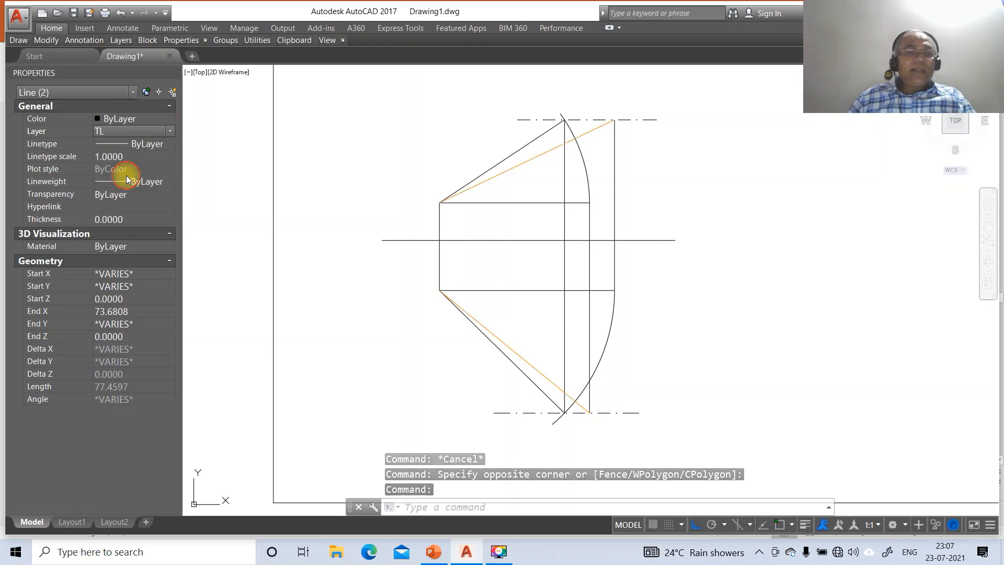
{"action": "left_click", "coordinate": [805, 524]}
{"action": "key", "text": "Escape"}
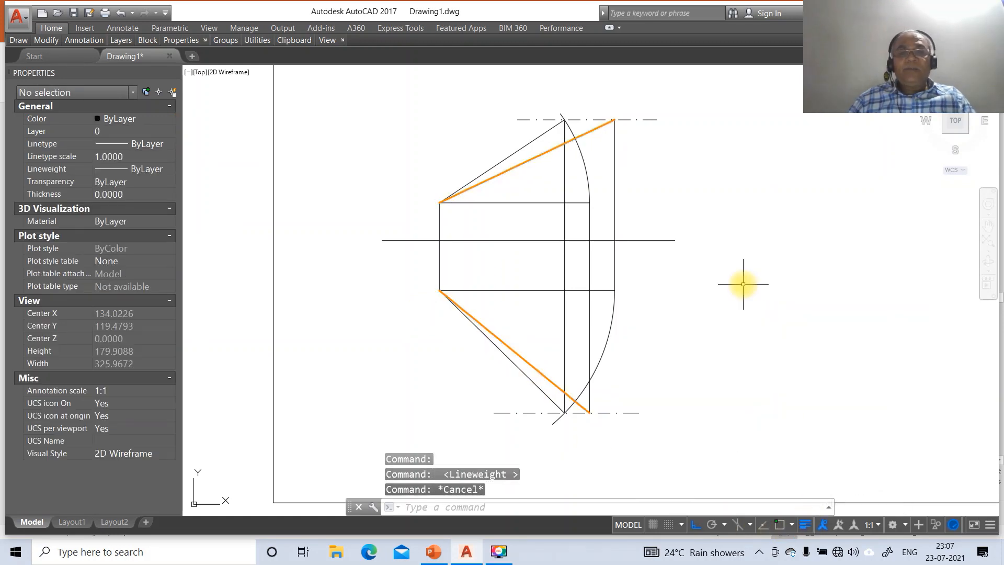
{"action": "left_click", "coordinate": [541, 390]}
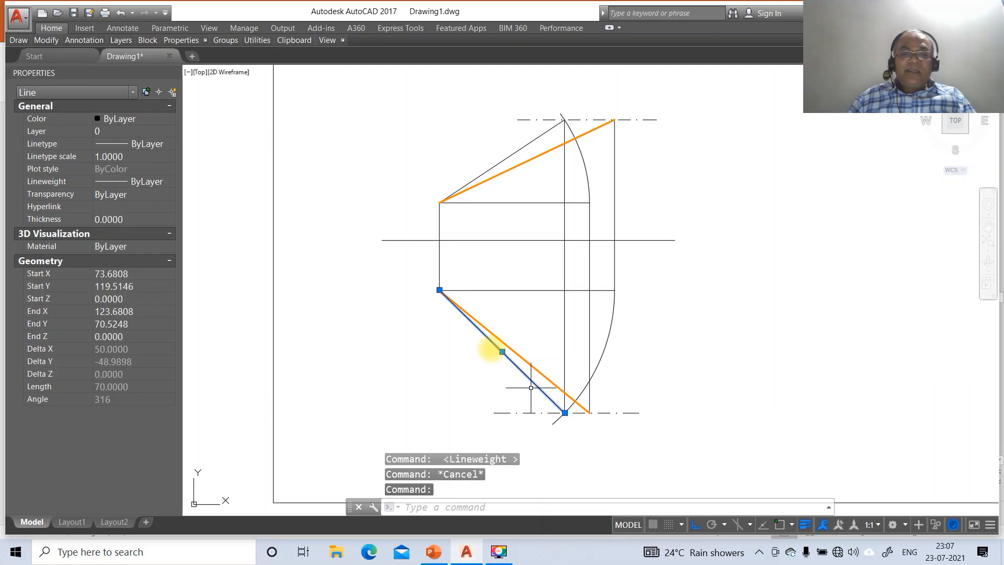
{"action": "left_click", "coordinate": [479, 172]}
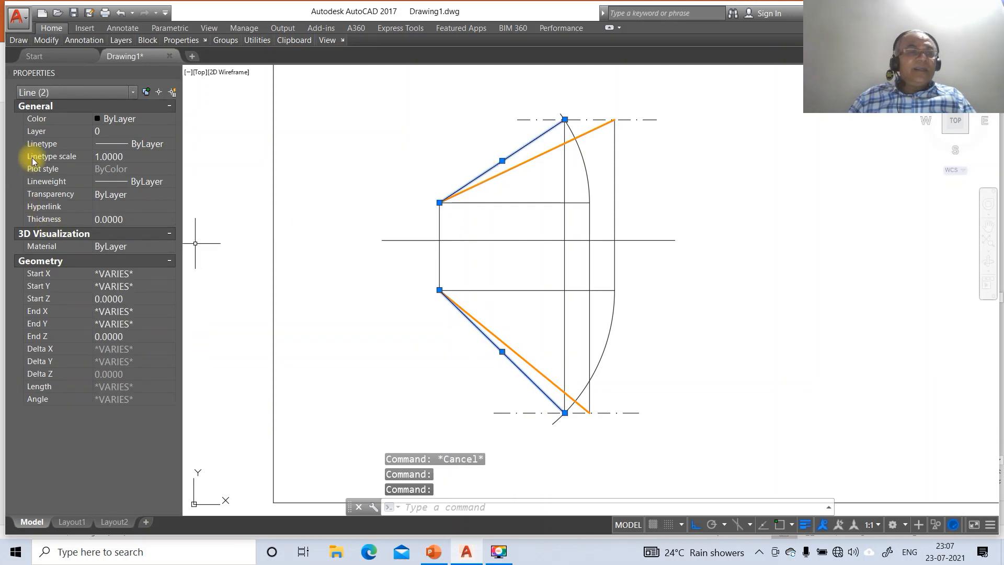
{"action": "left_click", "coordinate": [156, 132]}
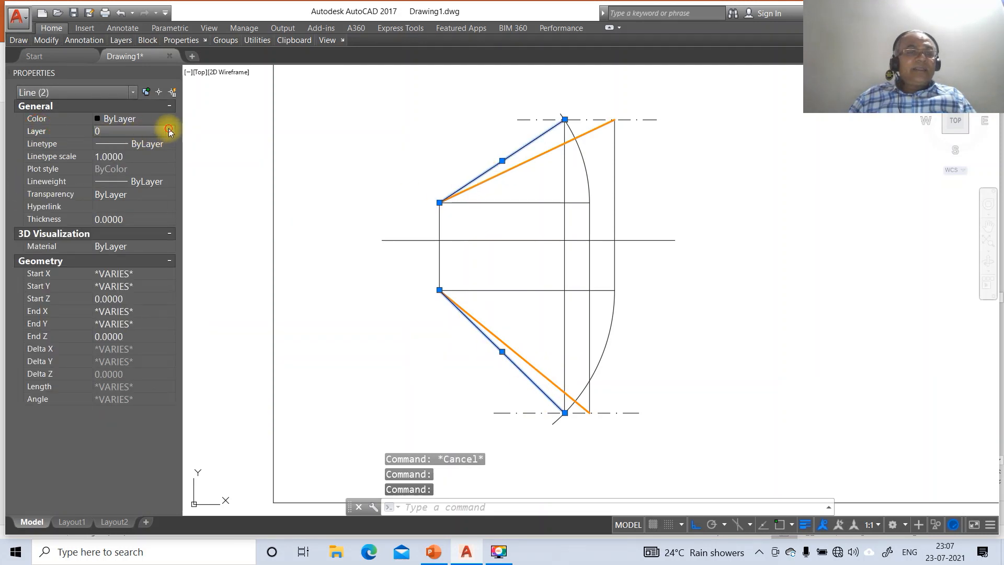
{"action": "left_click", "coordinate": [169, 131]}
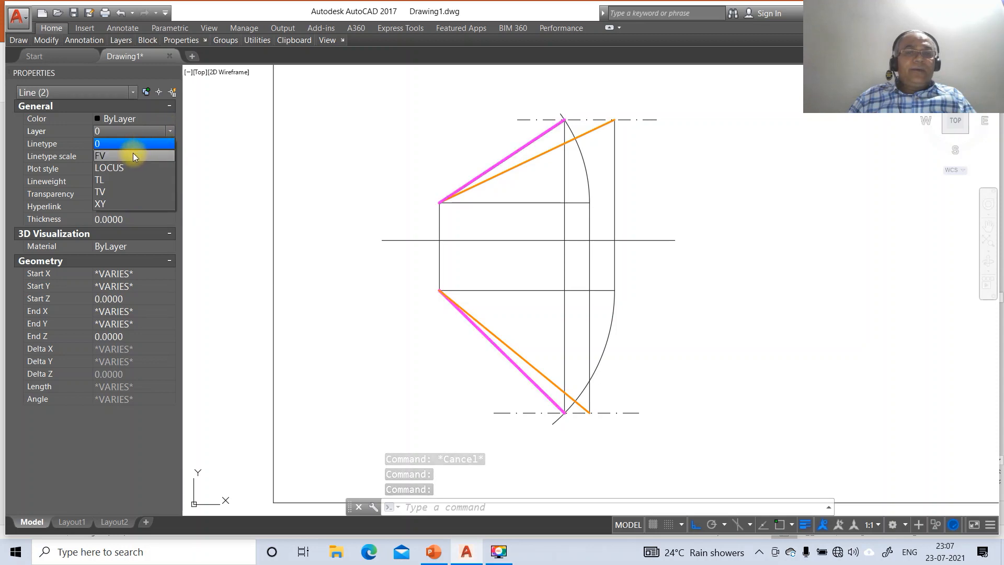
{"action": "key", "text": "Escape"}
{"action": "key", "text": "Escape"}
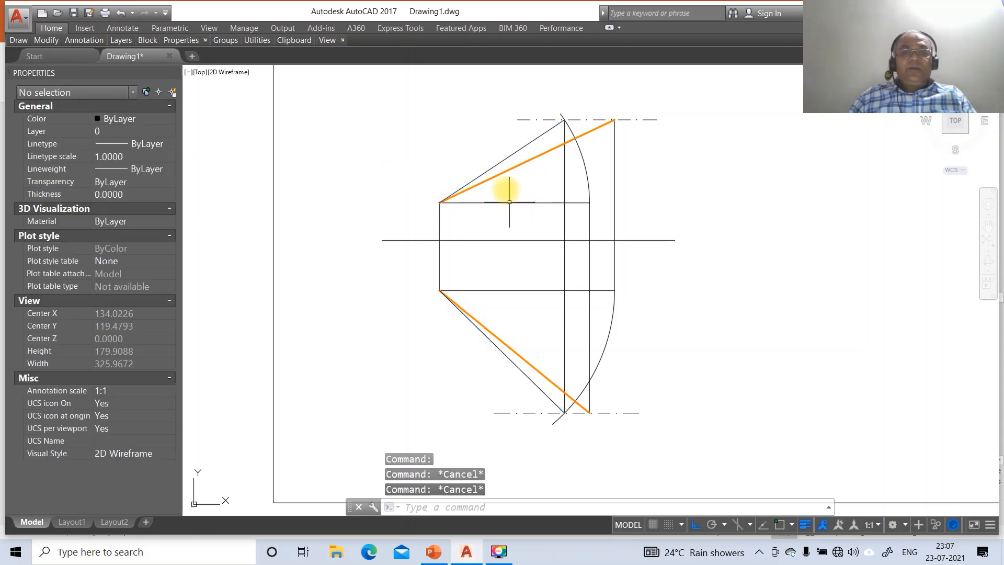
Step: Assign the remaining black inclined line above the reference line to the FV layer
{"action": "left_click", "coordinate": [505, 159]}
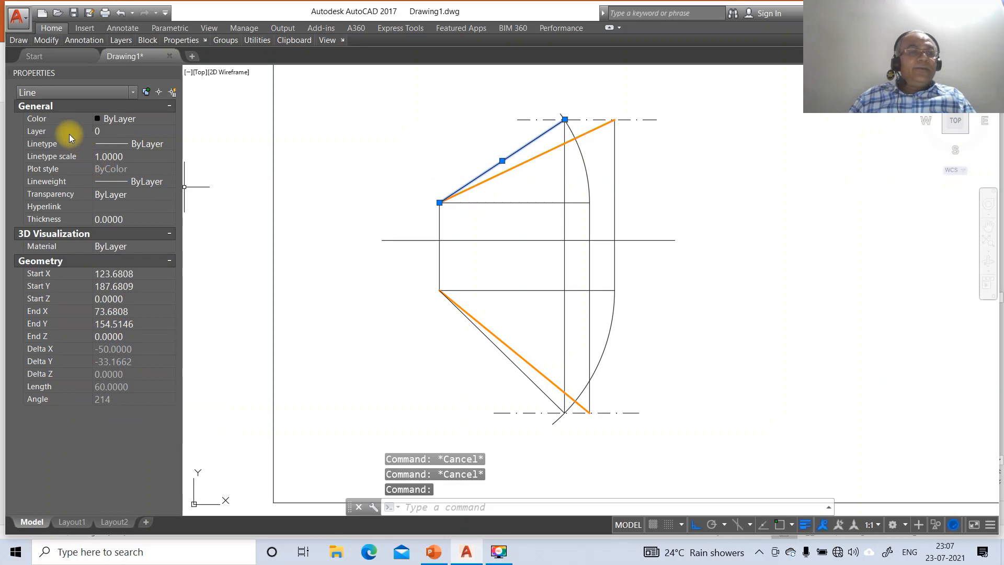
{"action": "left_click", "coordinate": [157, 131]}
{"action": "left_click", "coordinate": [169, 131]}
{"action": "left_click", "coordinate": [133, 150]}
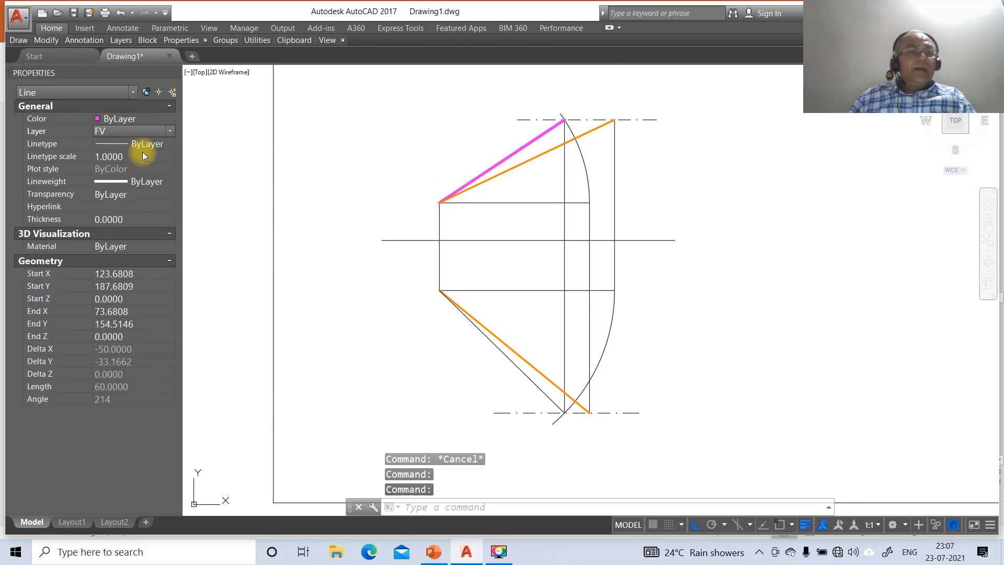
{"action": "key", "text": "Escape"}
{"action": "key", "text": "Escape"}
{"action": "key", "text": "Escape"}
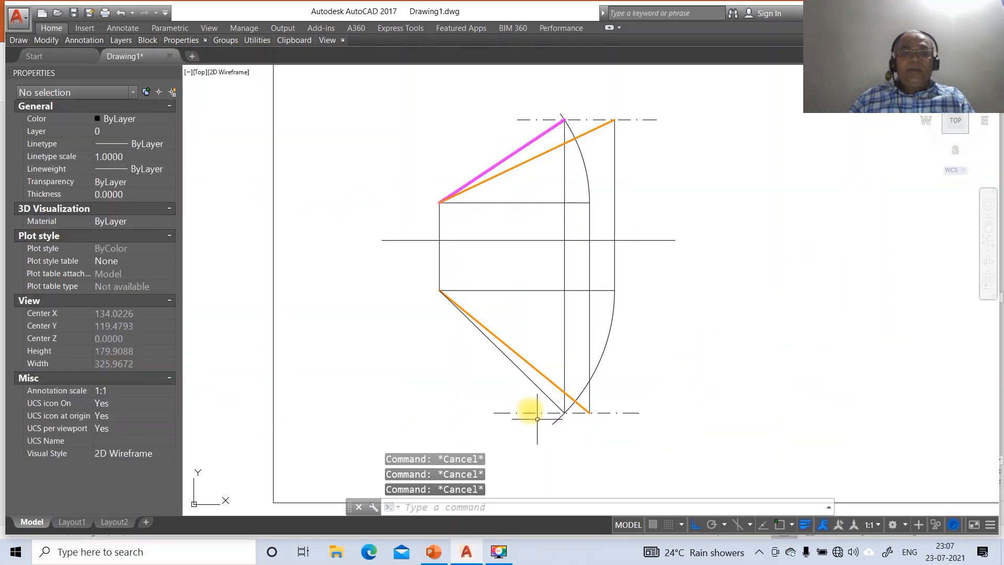
Step: Assign the remaining black inclined line below the reference line to the TV layer
{"action": "left_click", "coordinate": [521, 373]}
{"action": "left_click", "coordinate": [528, 380]}
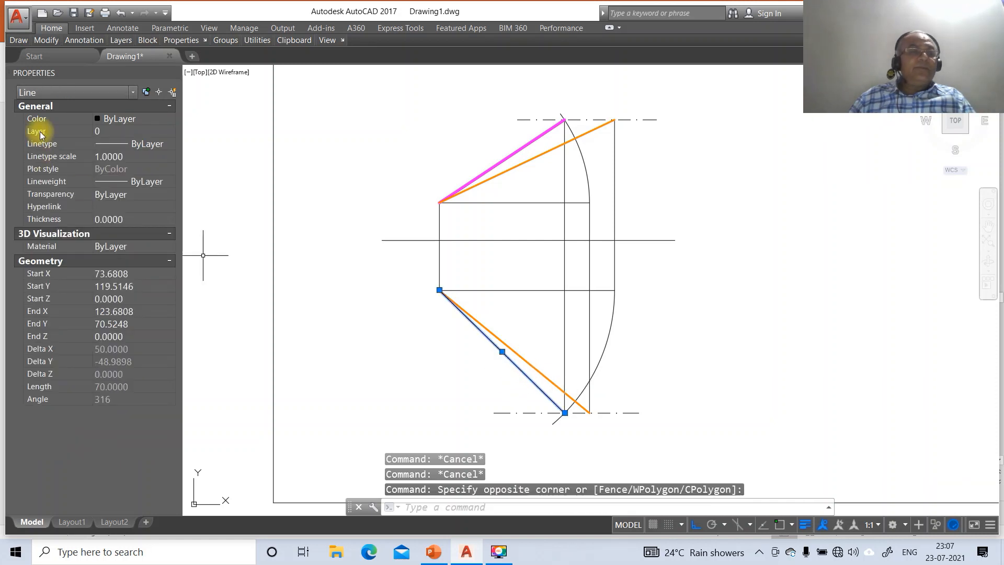
{"action": "left_click", "coordinate": [151, 131]}
{"action": "left_click", "coordinate": [169, 131]}
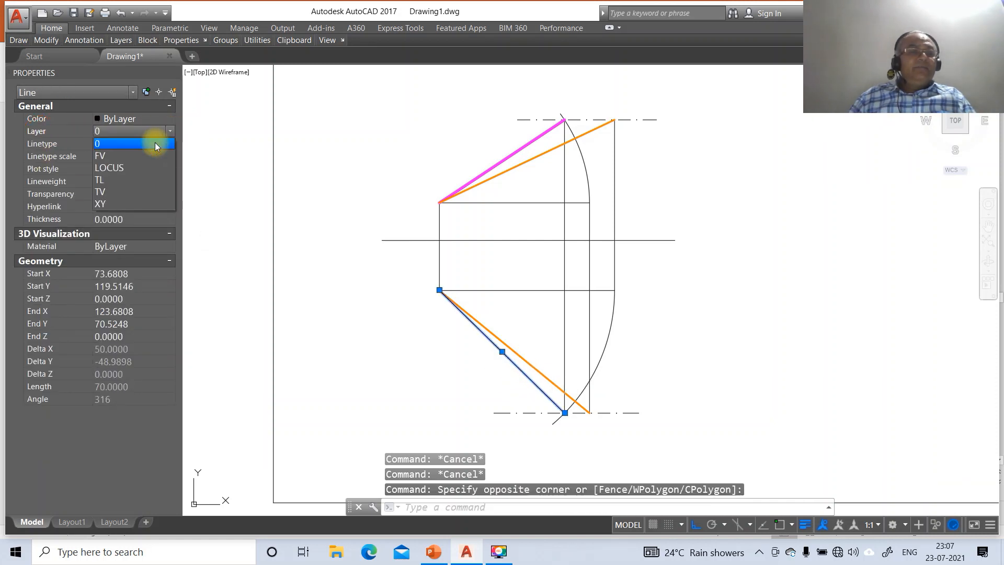
{"action": "left_click", "coordinate": [114, 192]}
{"action": "key", "text": "Escape"}
{"action": "key", "text": "Escape"}
{"action": "key", "text": "Escape"}
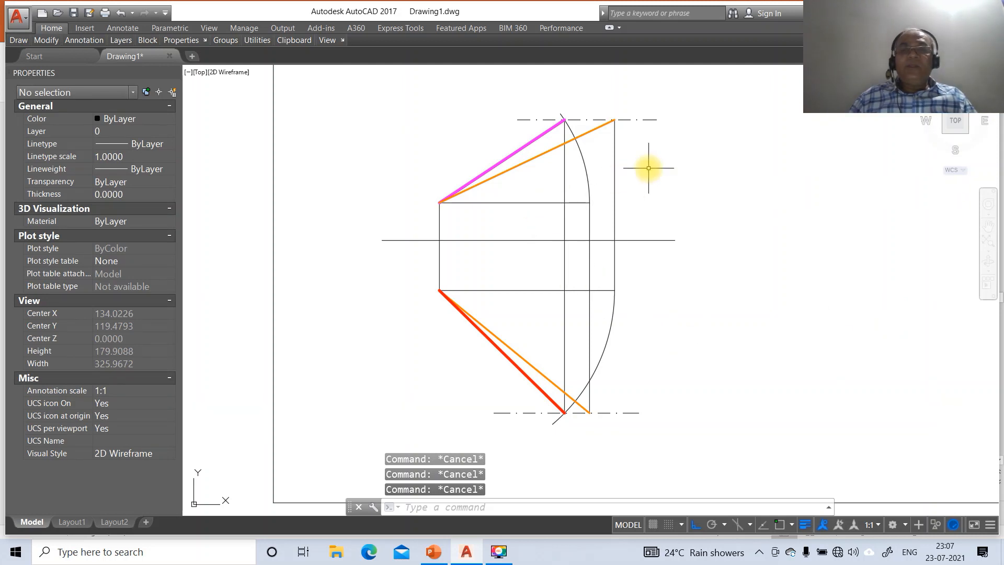
{"action": "left_click", "coordinate": [509, 241]}
{"action": "key", "text": "Escape"}
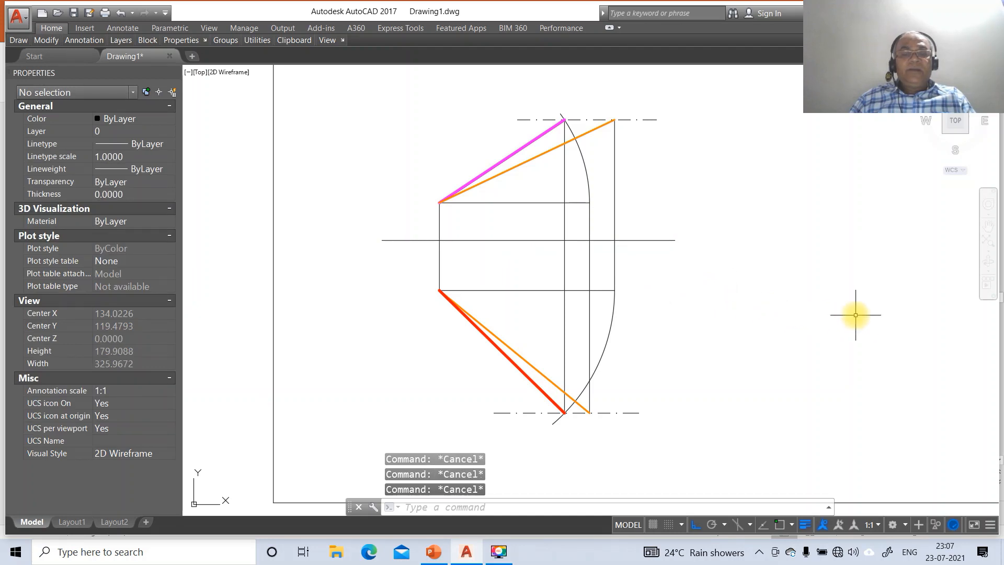
Step: Modify the Standard dimension style so that its linear dimensions have a precision of 0
{"action": "type", "text": "DDIM"}
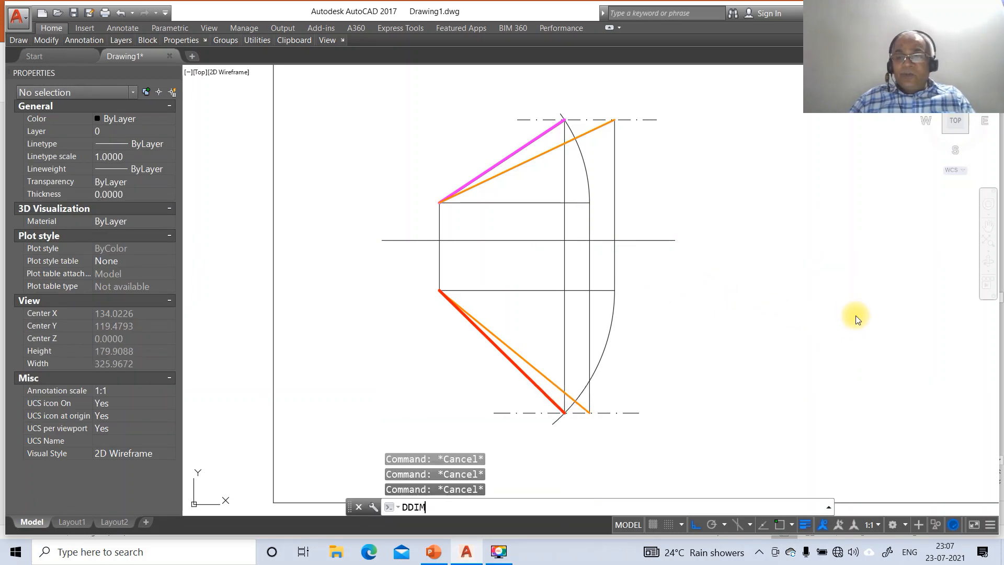
{"action": "key", "text": "Return"}
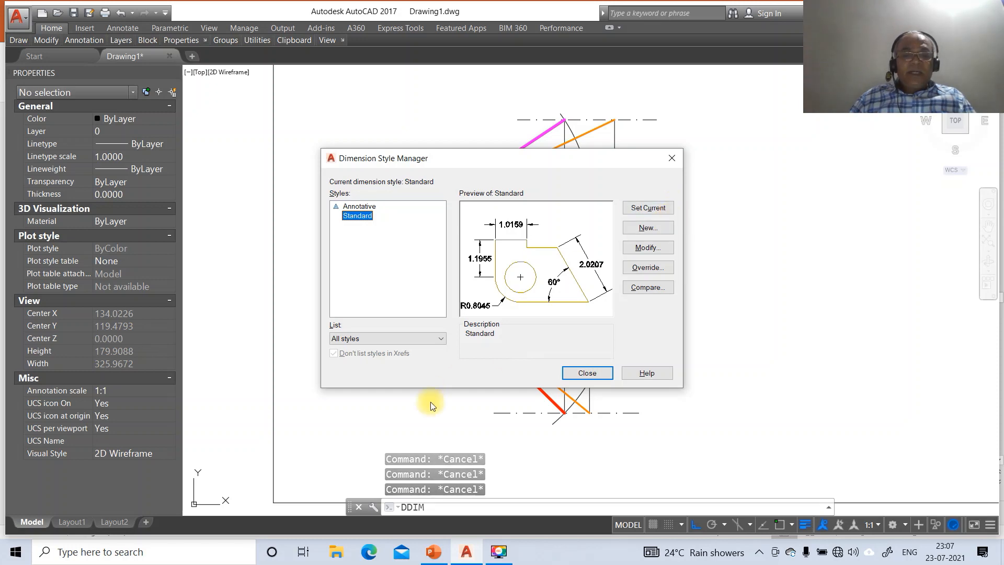
{"action": "left_click", "coordinate": [647, 248]}
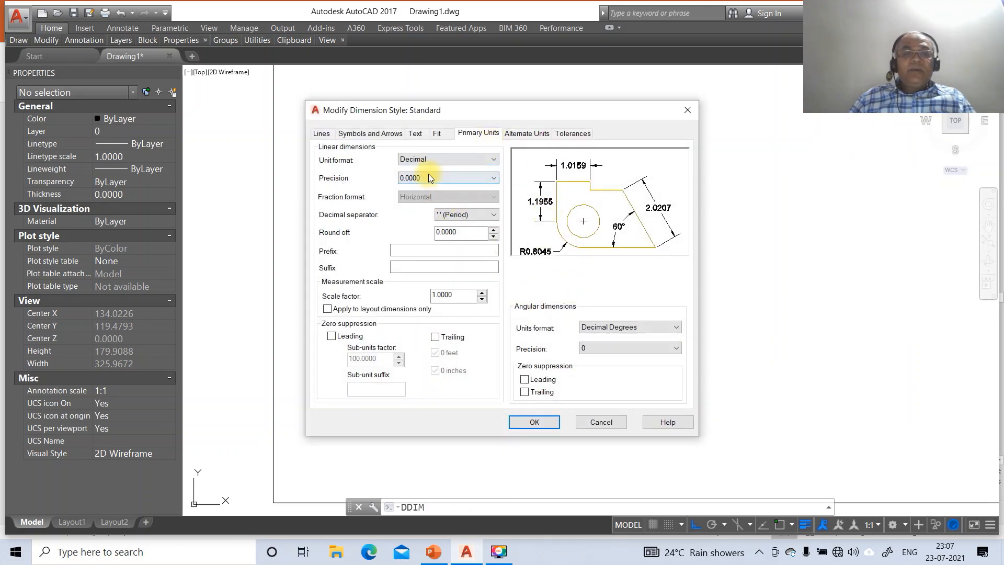
{"action": "left_click", "coordinate": [428, 176]}
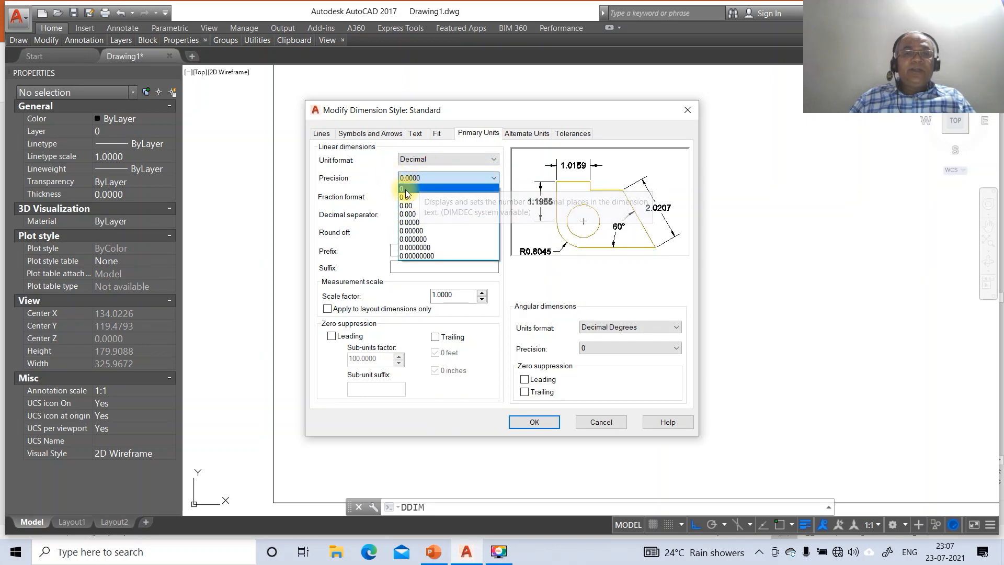
{"action": "left_click", "coordinate": [406, 189]}
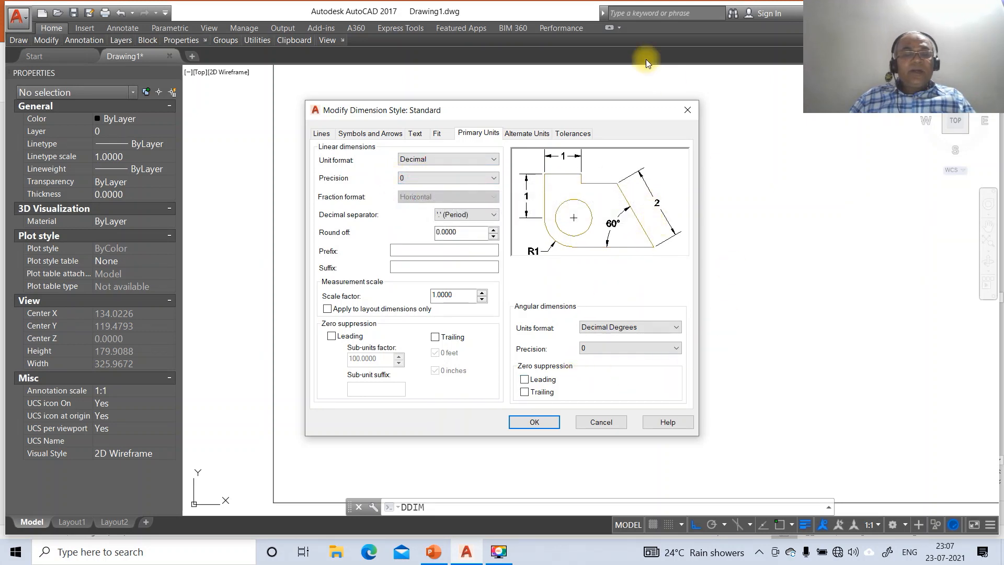
Step: Set the dimension text to height 3, aligned with the dimension line, vertical placement Above and offset 2 from the dimension line
{"action": "left_click", "coordinate": [415, 135]}
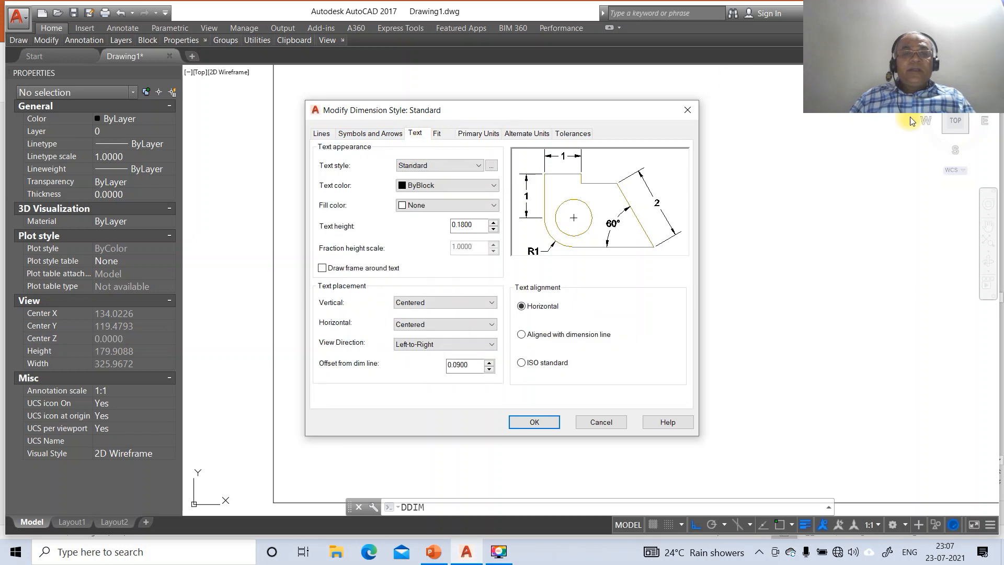
{"action": "left_click_drag", "start_coordinate": [475, 224], "coordinate": [436, 223]}
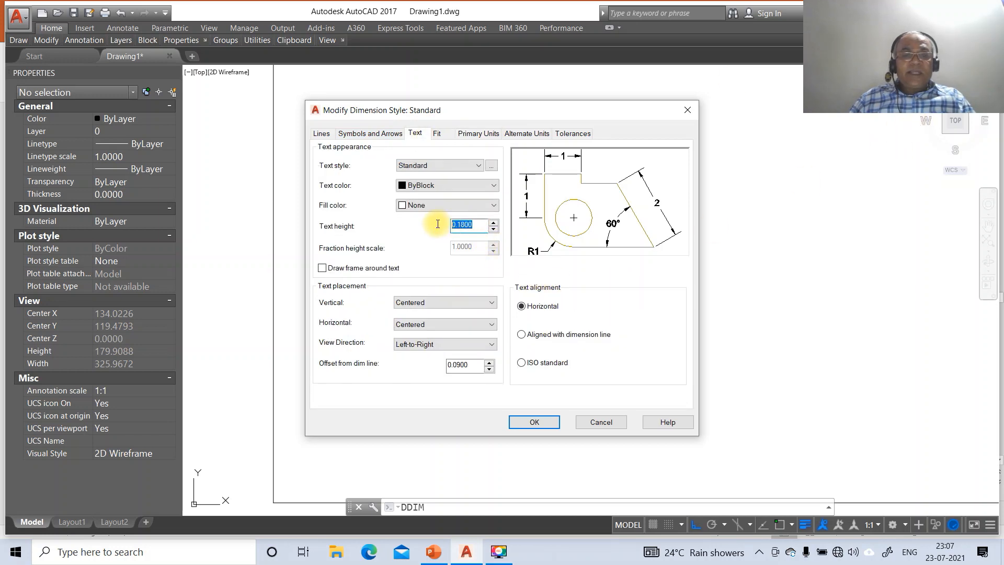
{"action": "type", "text": "3"}
{"action": "left_click", "coordinate": [525, 330]}
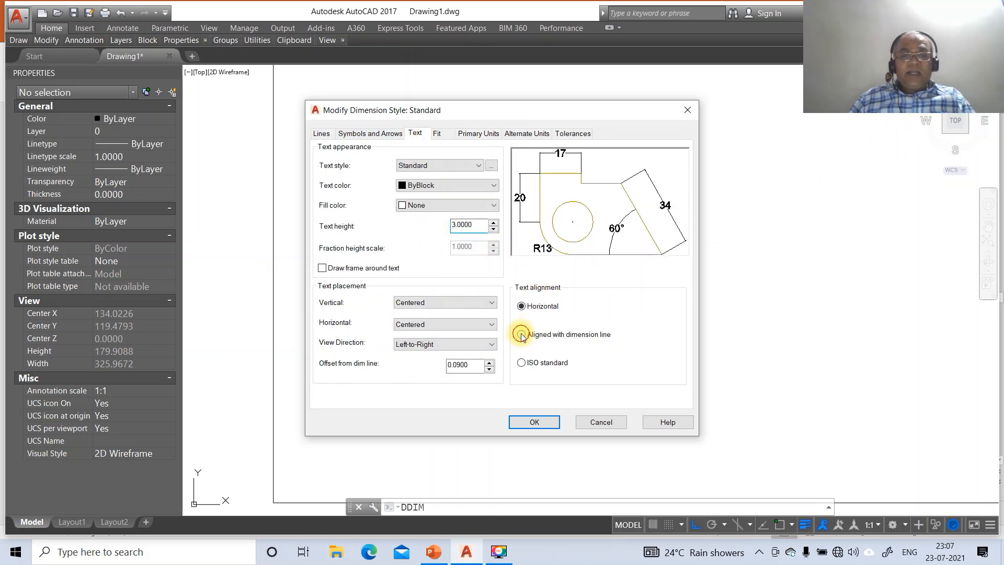
{"action": "left_click", "coordinate": [490, 303]}
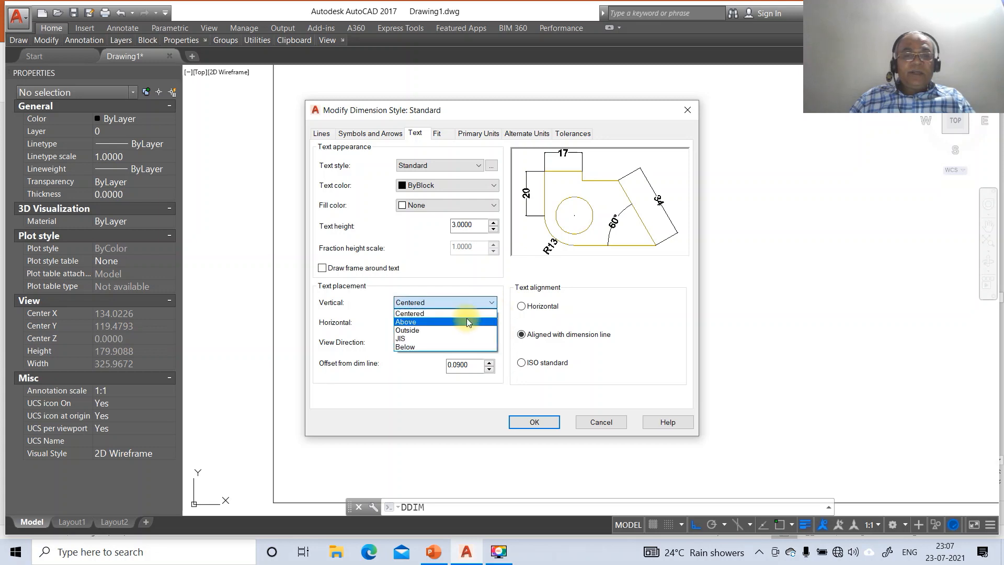
{"action": "left_click", "coordinate": [467, 318]}
{"action": "left_click_drag", "start_coordinate": [470, 364], "coordinate": [444, 365]}
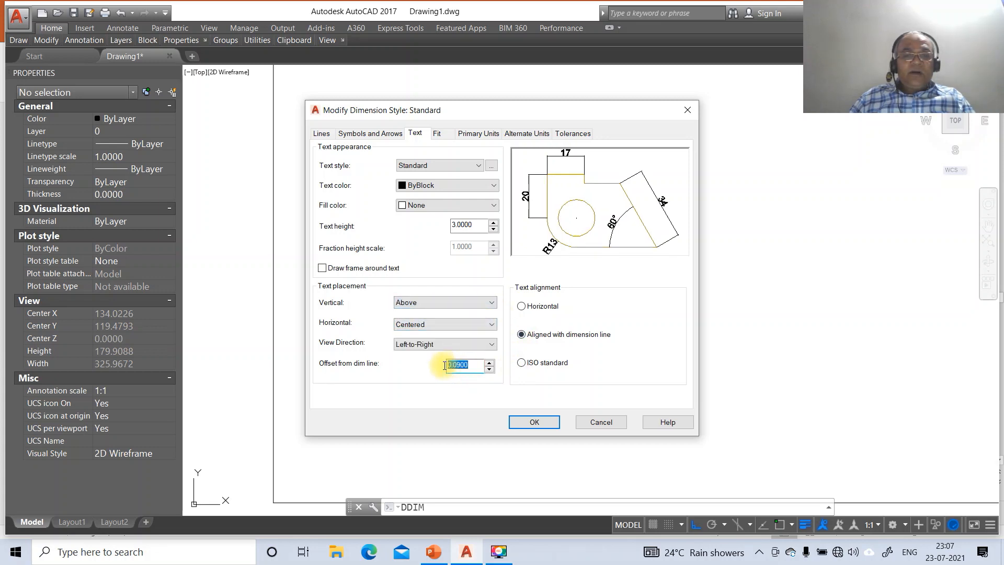
{"action": "type", "text": "2"}
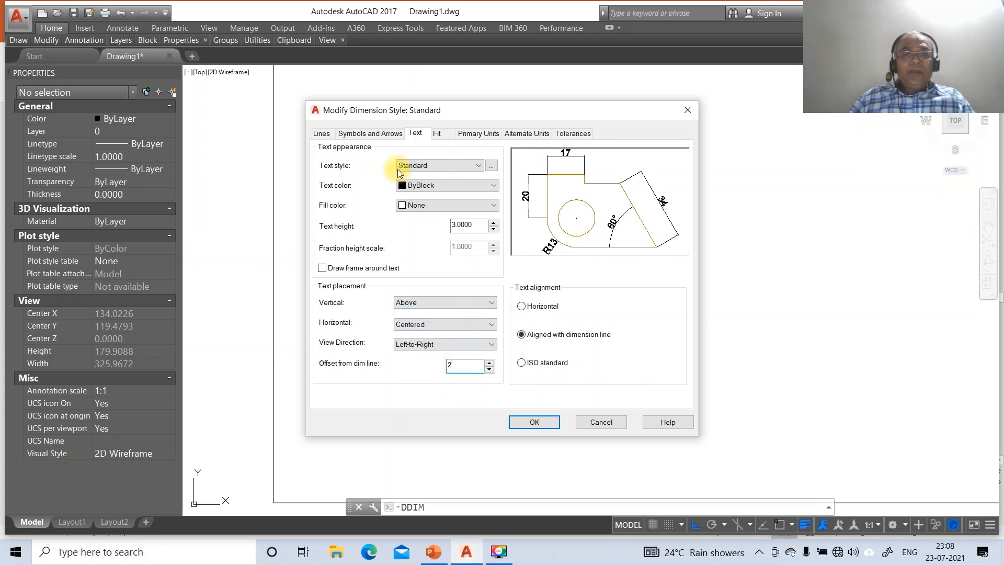
Step: Set the arrow size to 3 and the extension lines' offset from origin to 0, and save the dimension style
{"action": "left_click", "coordinate": [384, 135]}
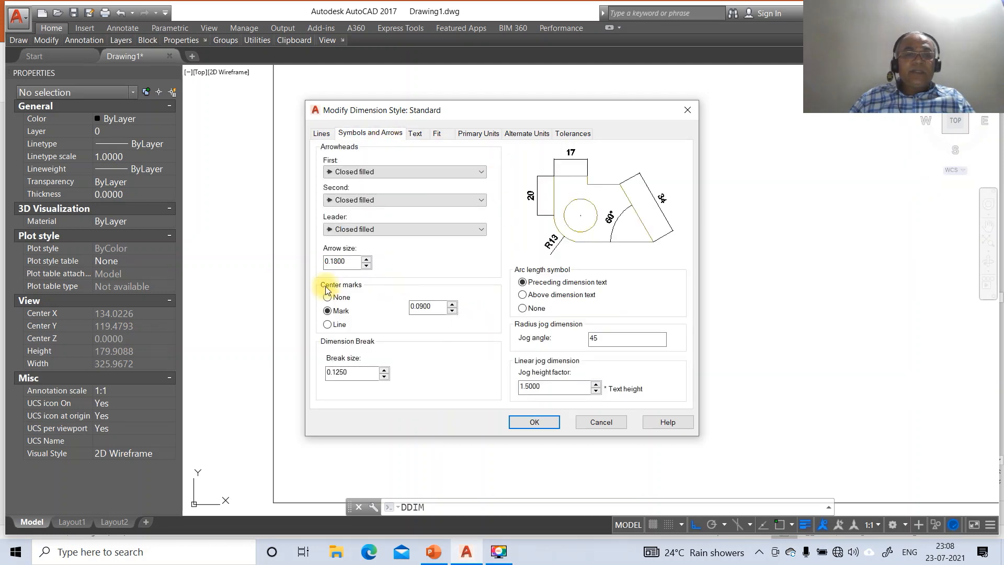
{"action": "left_click_drag", "start_coordinate": [352, 262], "coordinate": [302, 264]}
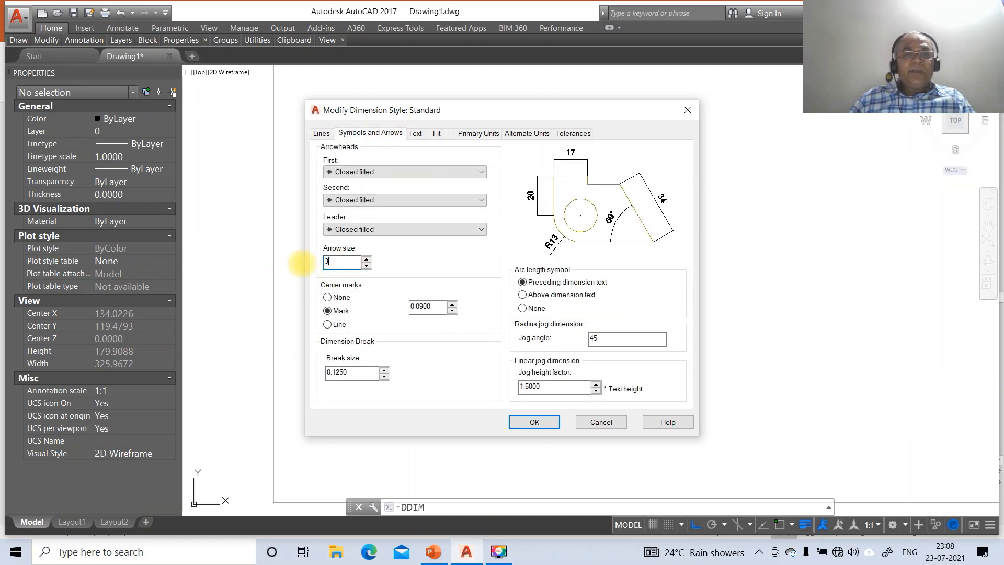
{"action": "left_click", "coordinate": [321, 137]}
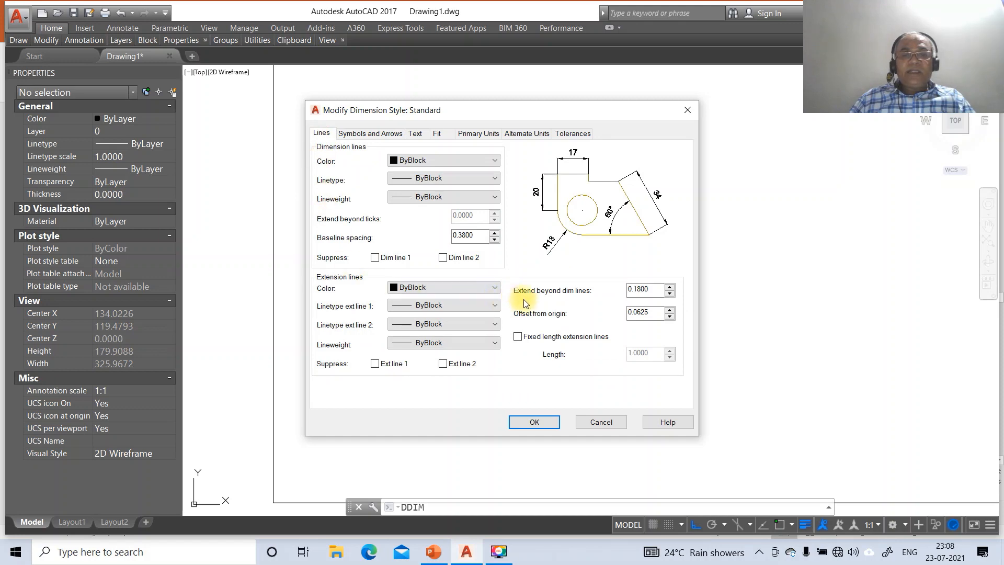
{"action": "left_click_drag", "start_coordinate": [652, 313], "coordinate": [604, 315]}
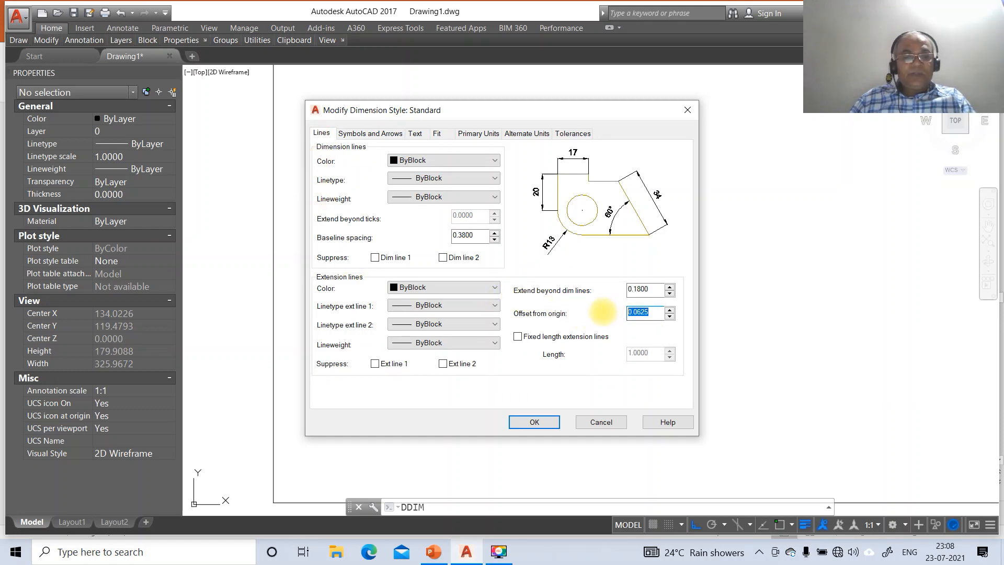
{"action": "type", "text": "0"}
{"action": "left_click", "coordinate": [534, 421]}
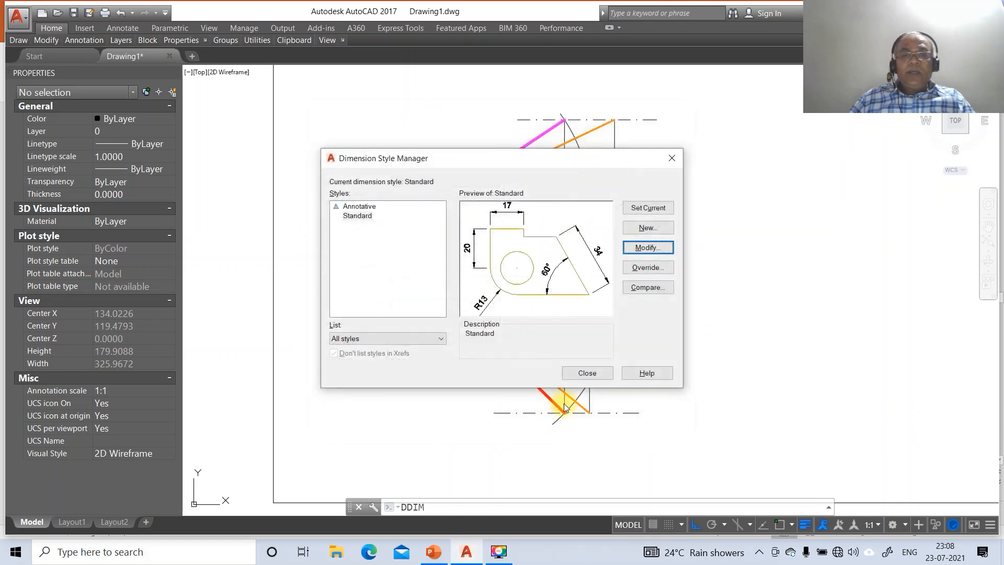
{"action": "left_click", "coordinate": [588, 374]}
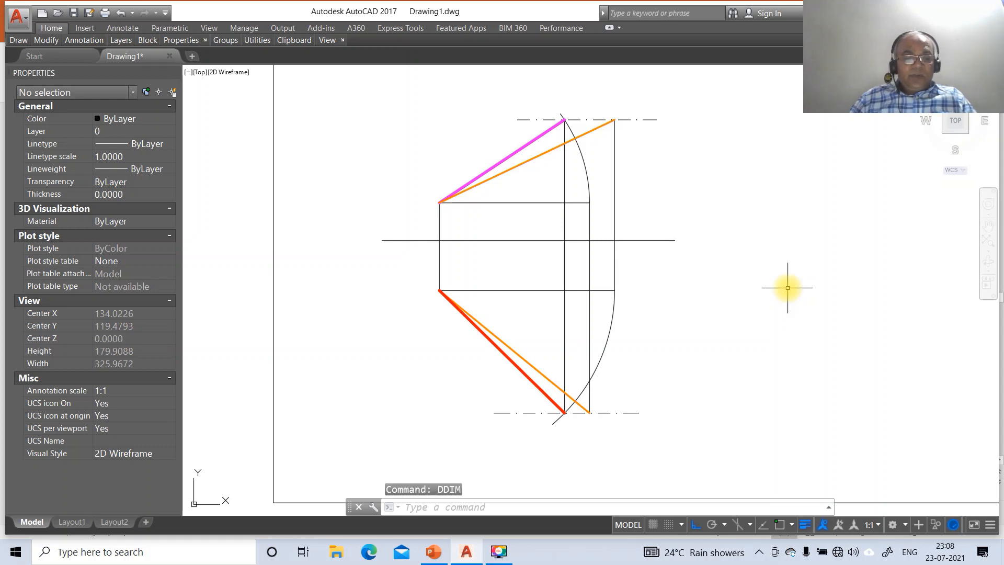
Step: Dimension the vertical distance from the upper lines' shared left endpoint to the reference line, placing it left of the projector
{"action": "type", "text": "DIM"}
{"action": "key", "text": "Return"}
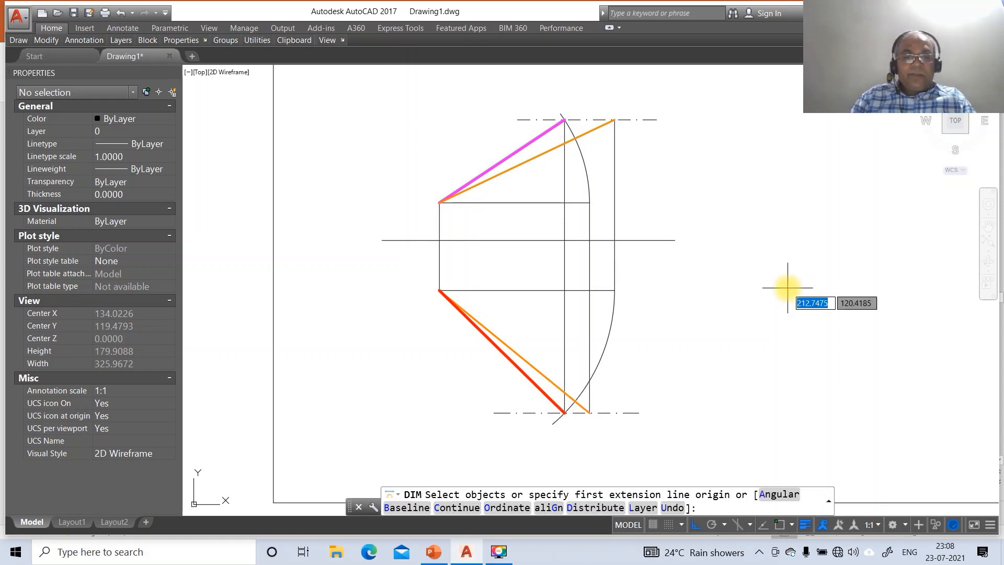
{"action": "type", "text": "INT"}
{"action": "key", "text": "Return"}
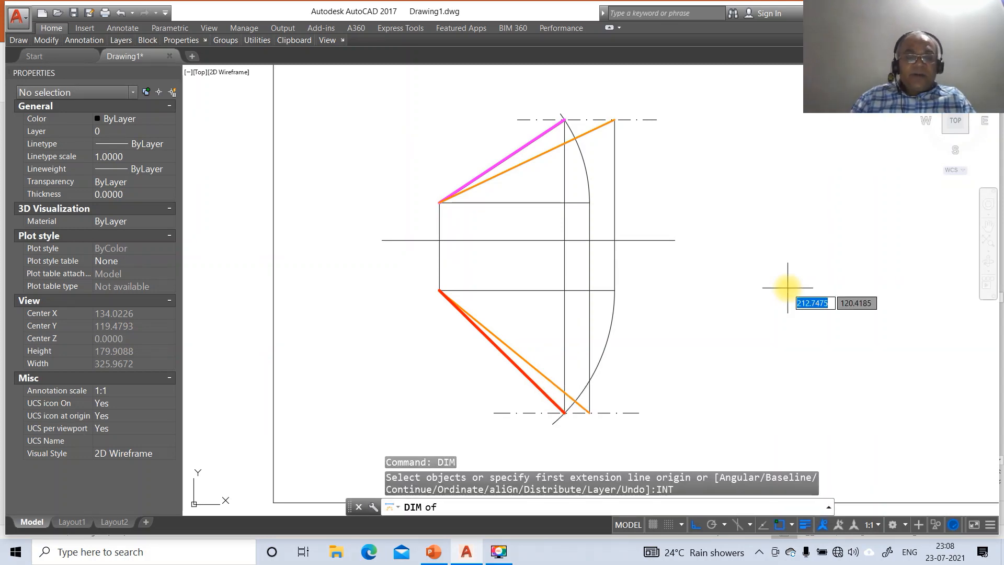
{"action": "left_click", "coordinate": [439, 202]}
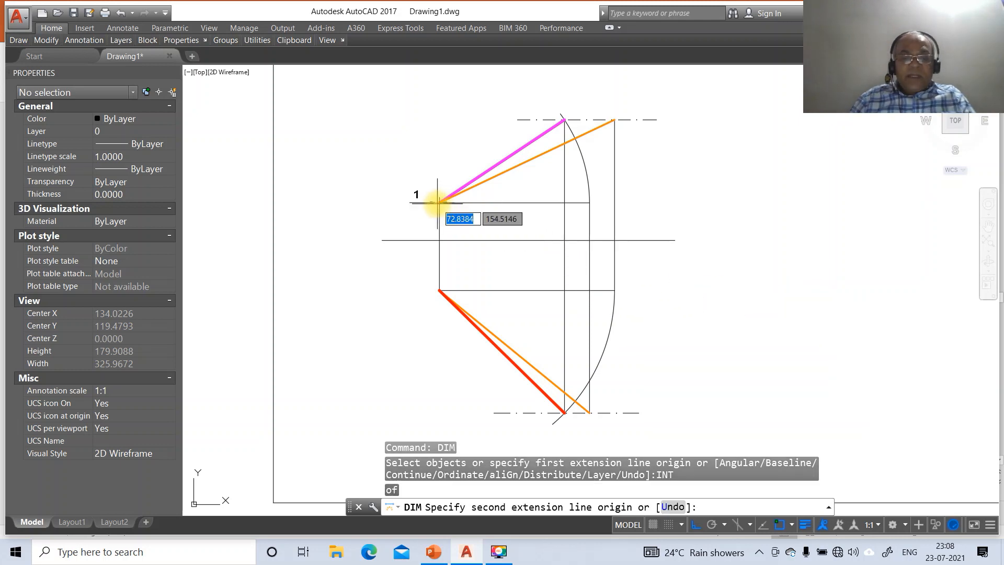
{"action": "key", "text": "Return"}
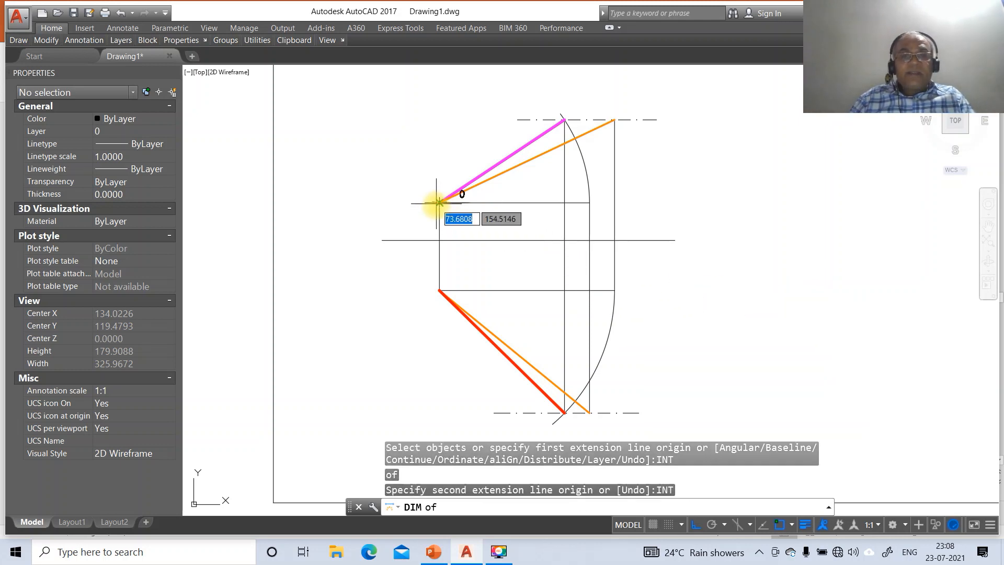
{"action": "left_click", "coordinate": [440, 240]}
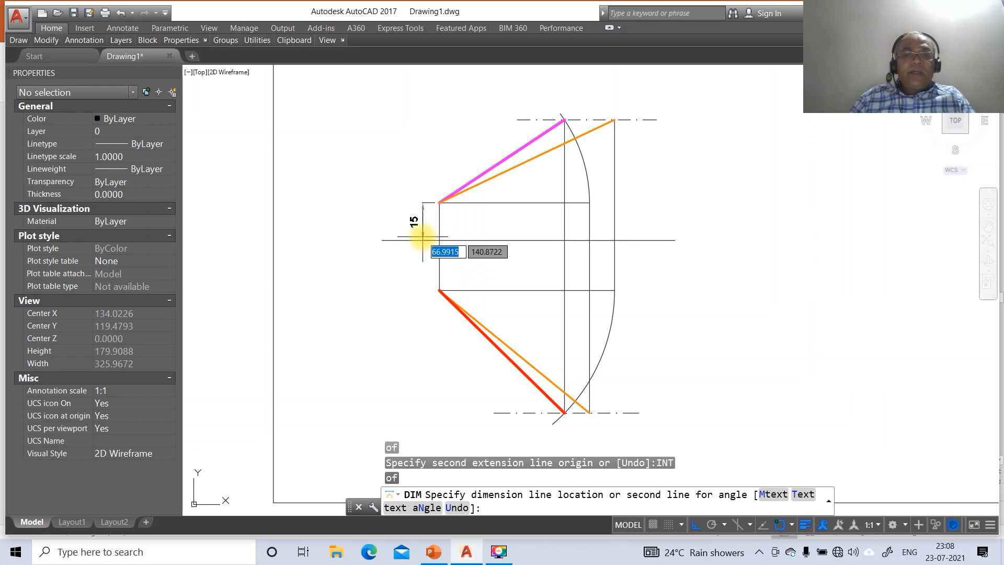
{"action": "left_click", "coordinate": [419, 236]}
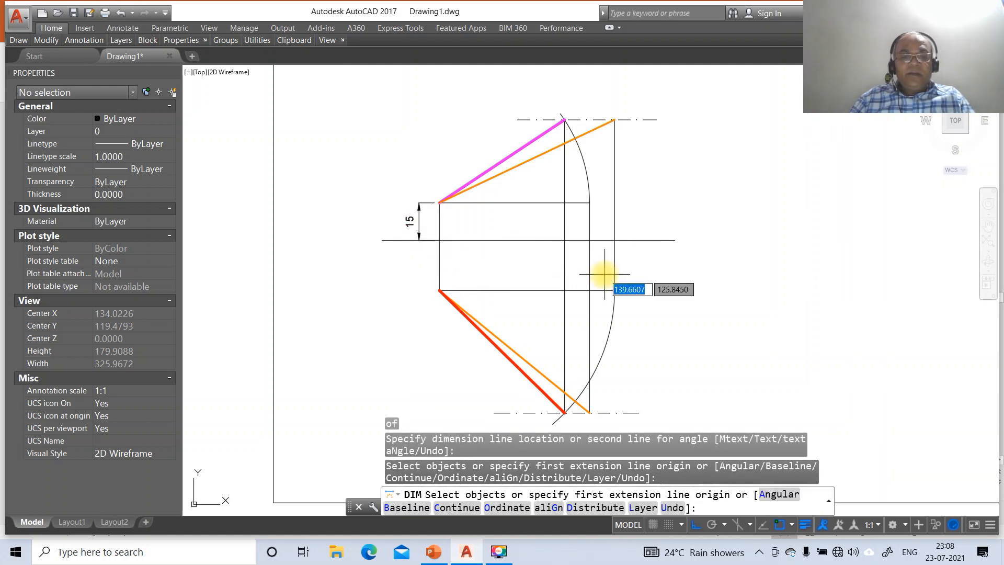
Step: Dimension the vertical distance from the reference line to the lower lines' shared left endpoint, in line with the dimension above
{"action": "type", "text": "INT"}
{"action": "key", "text": "Return"}
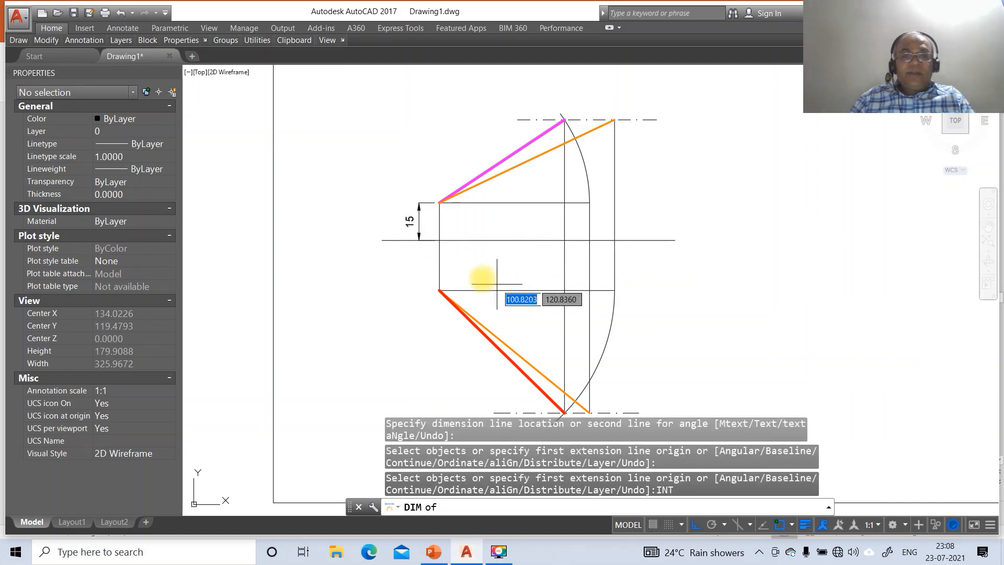
{"action": "left_click", "coordinate": [440, 240]}
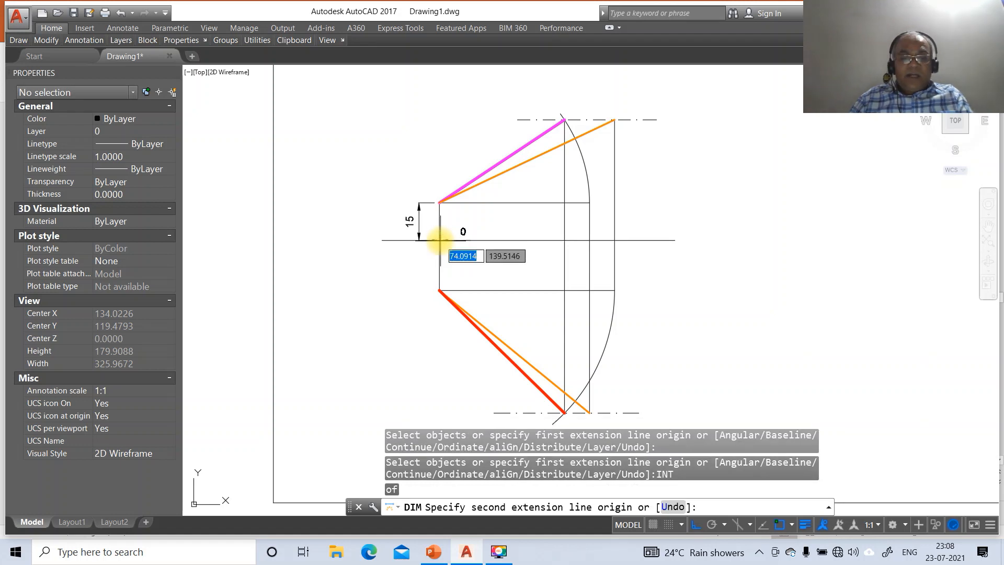
{"action": "type", "text": "INT"}
{"action": "key", "text": "Return"}
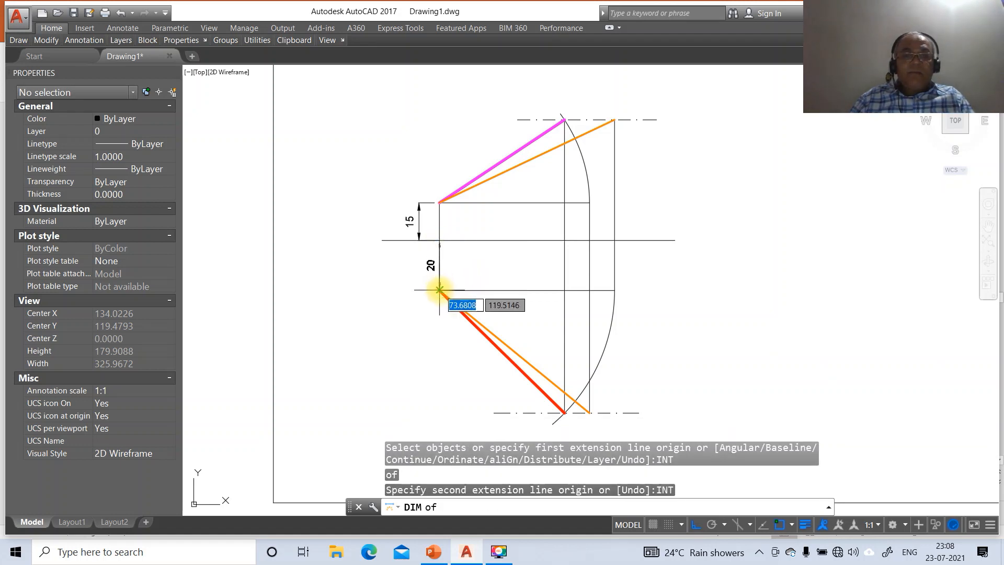
{"action": "left_click", "coordinate": [439, 290]}
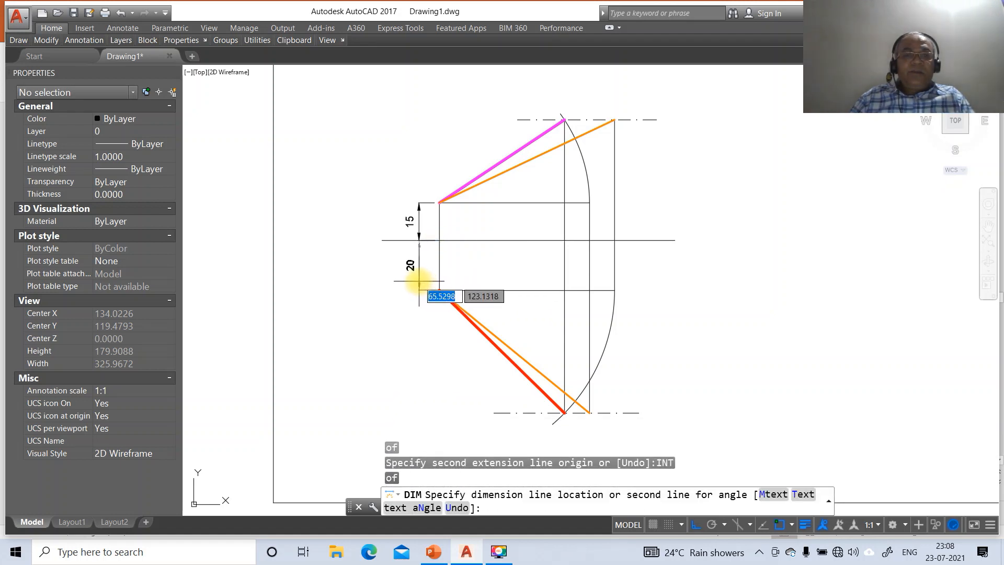
{"action": "left_click", "coordinate": [419, 284]}
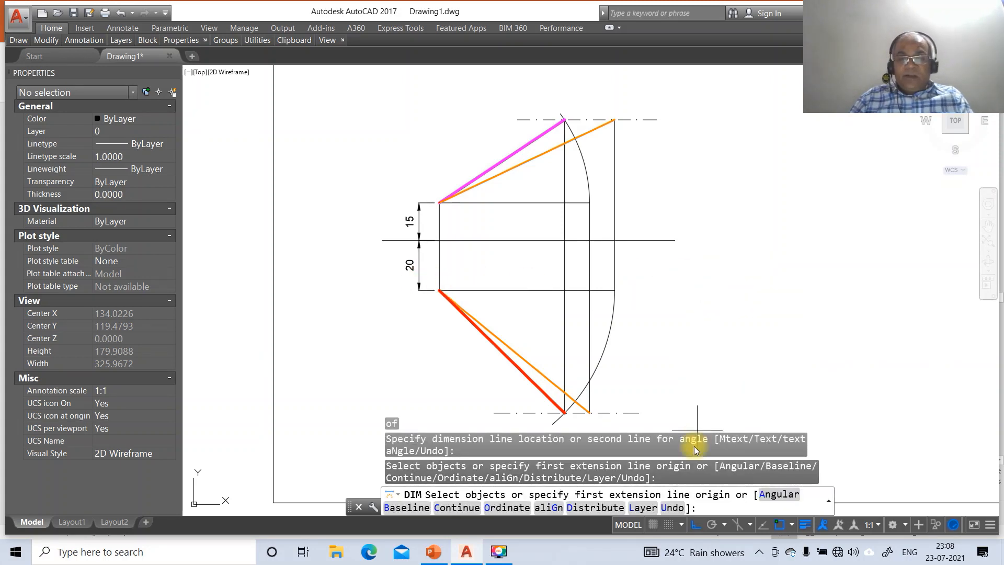
Step: Turn Ortho off and add an aligned dimension along the magenta line, placed above it
{"action": "left_click", "coordinate": [692, 524]}
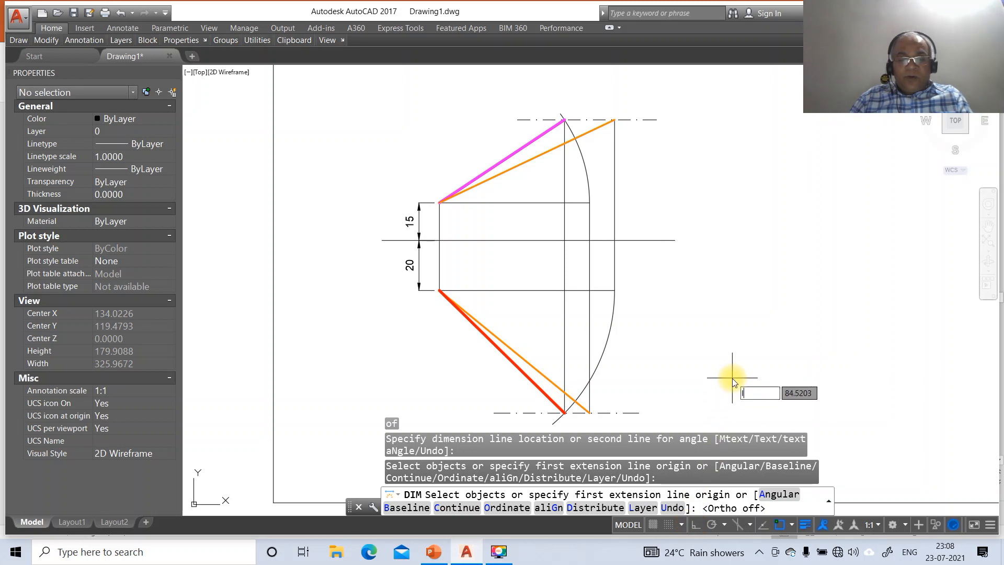
{"action": "type", "text": "INT"}
{"action": "key", "text": "Return"}
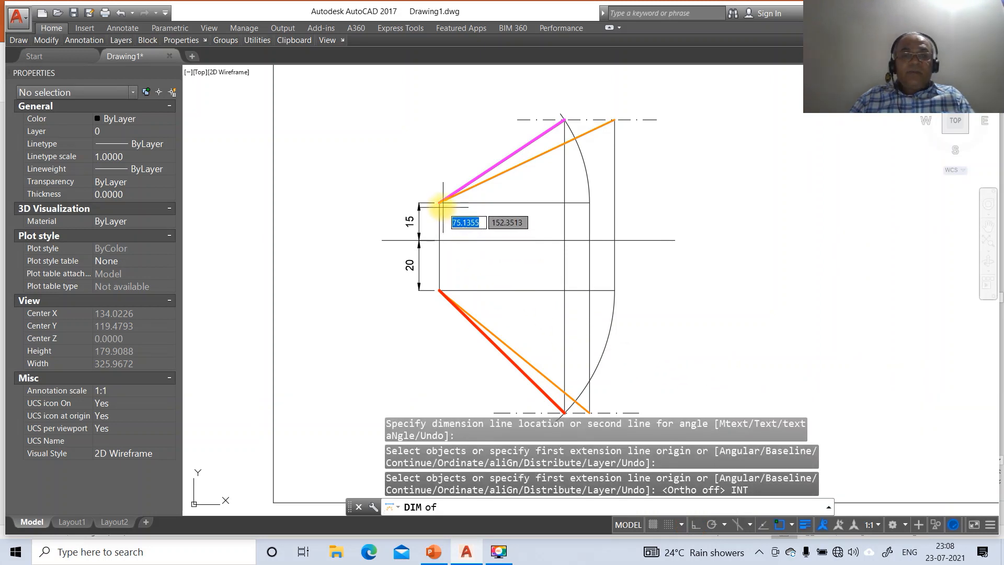
{"action": "left_click", "coordinate": [440, 203]}
{"action": "type", "text": "IN"}
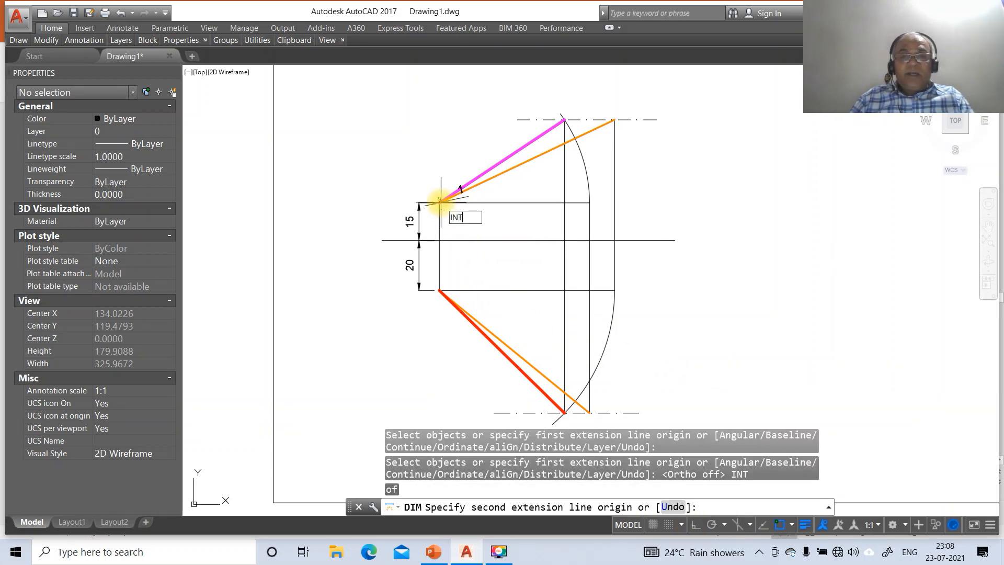
{"action": "type", "text": "T"}
{"action": "key", "text": "Return"}
{"action": "left_click", "coordinate": [561, 120]}
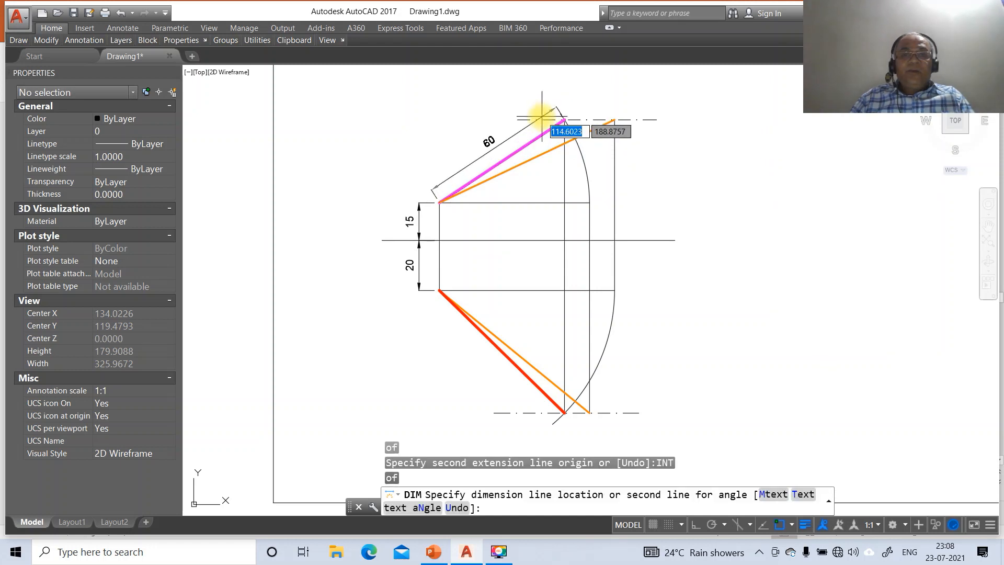
{"action": "left_click", "coordinate": [523, 112]}
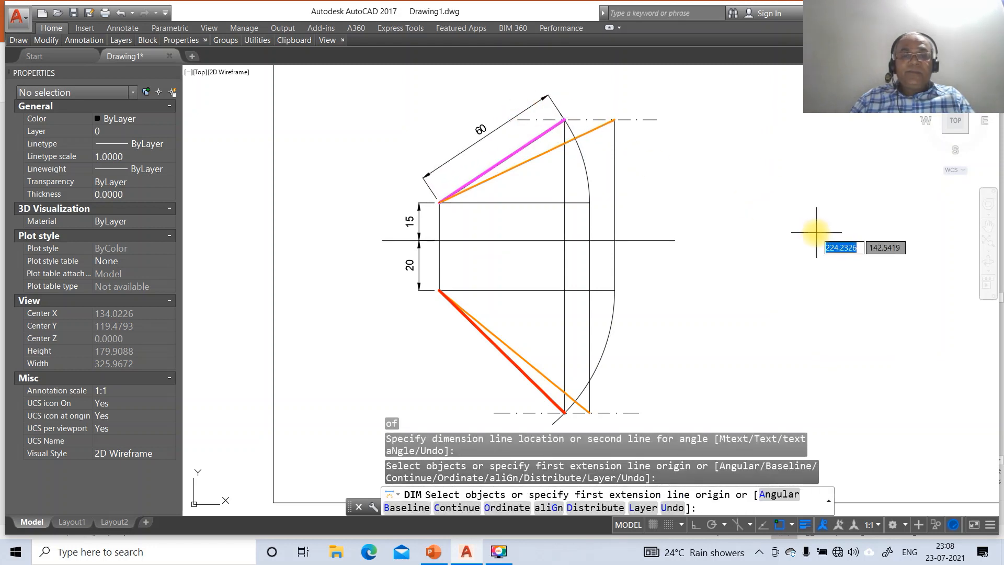
Step: Add an aligned dimension along the red line below the reference line, placed on its lower-left side
{"action": "type", "text": "INT"}
{"action": "key", "text": "Return"}
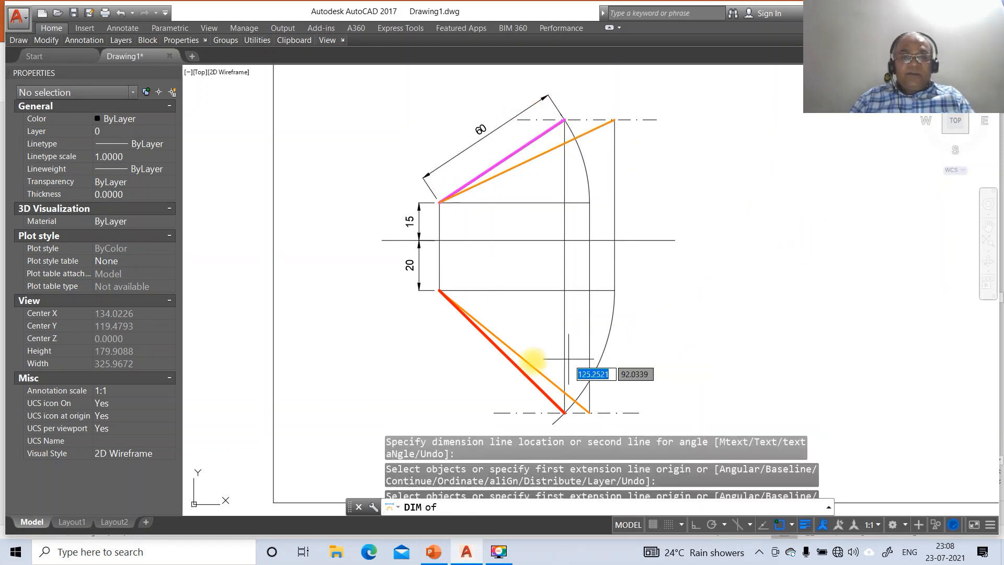
{"action": "left_click", "coordinate": [439, 291]}
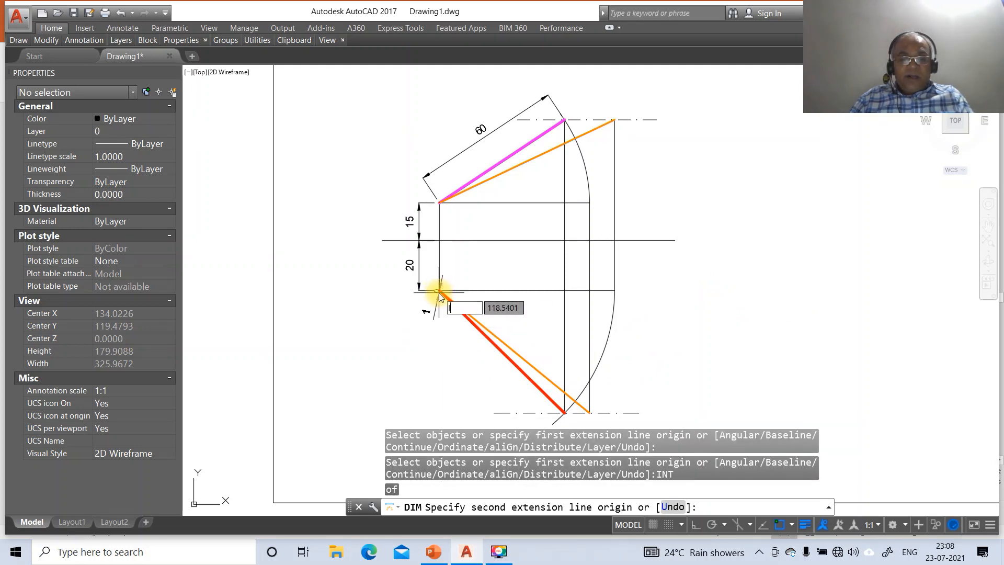
{"action": "type", "text": "INT"}
{"action": "key", "text": "Return"}
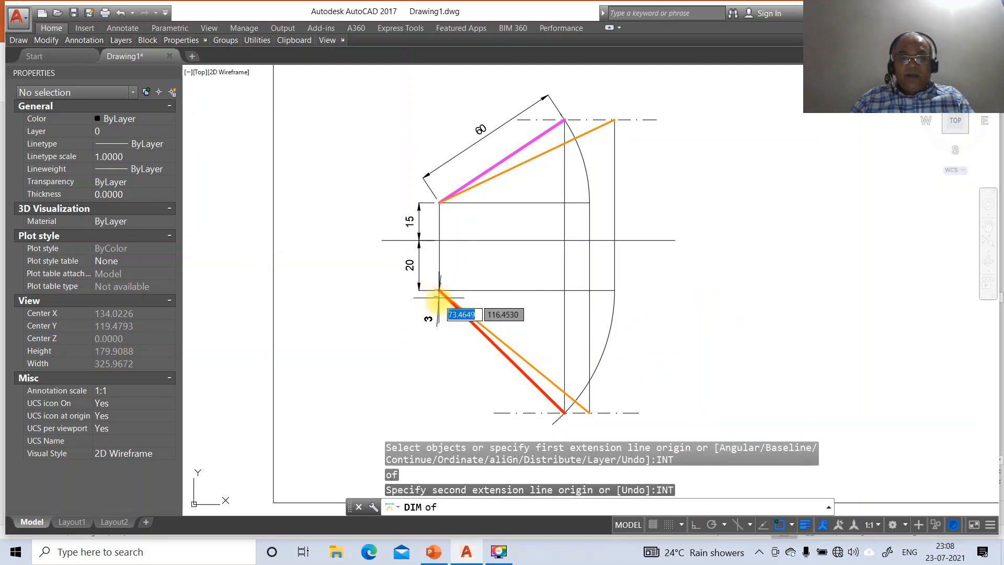
{"action": "left_click", "coordinate": [564, 413]}
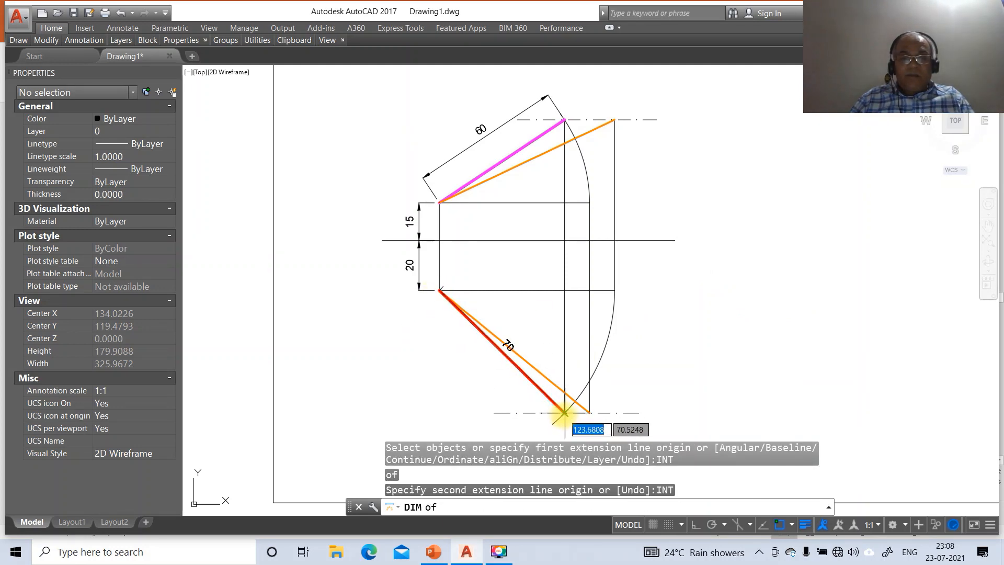
{"action": "left_click", "coordinate": [511, 401]}
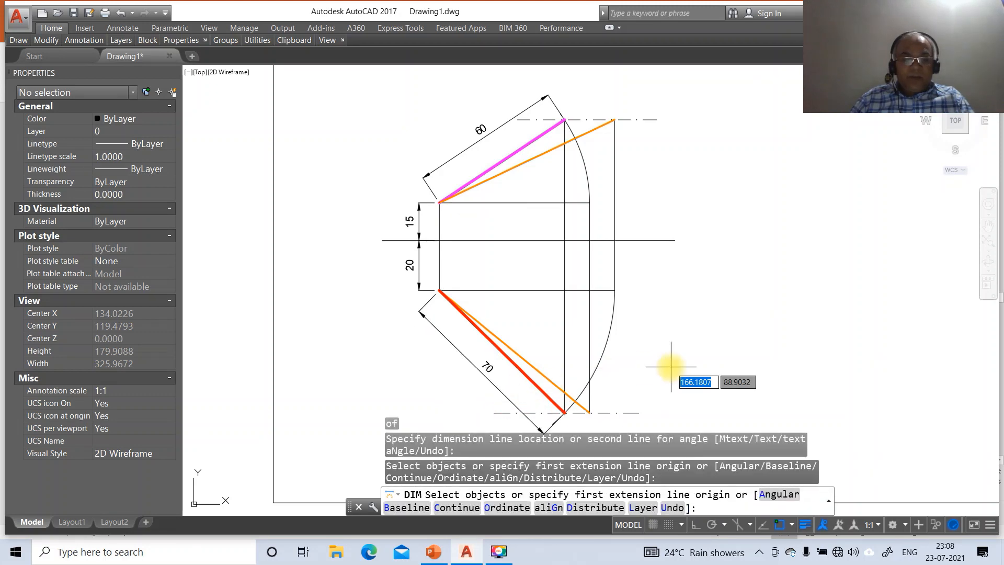
{"action": "key", "text": "Return"}
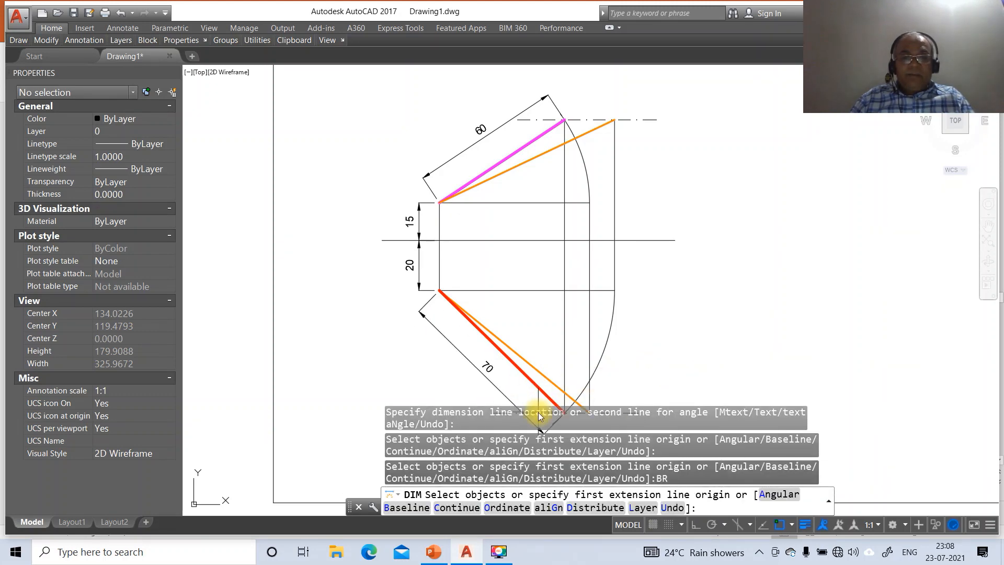
{"action": "key", "text": "Escape"}
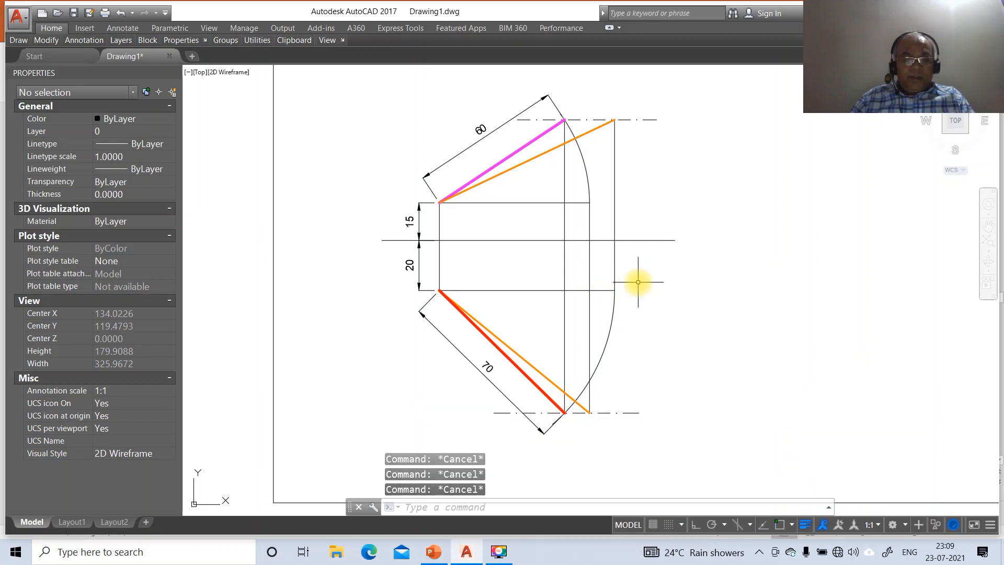
Step: Break the lower dash-dot locus line to remove its left portion where it crosses the red line's dimension
{"action": "type", "text": "BR"}
{"action": "key", "text": "Return"}
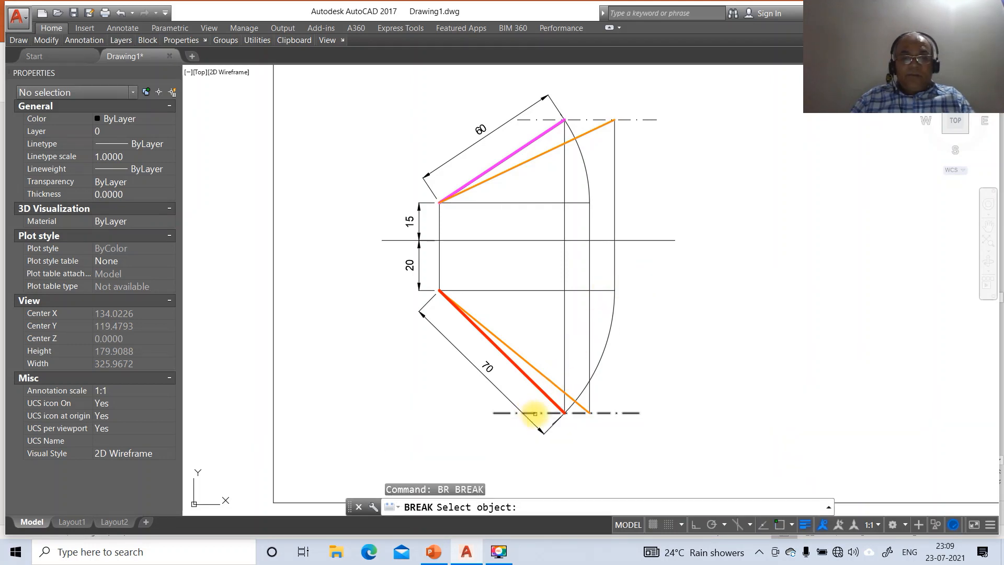
{"action": "left_click", "coordinate": [532, 412]}
{"action": "left_click", "coordinate": [436, 412]}
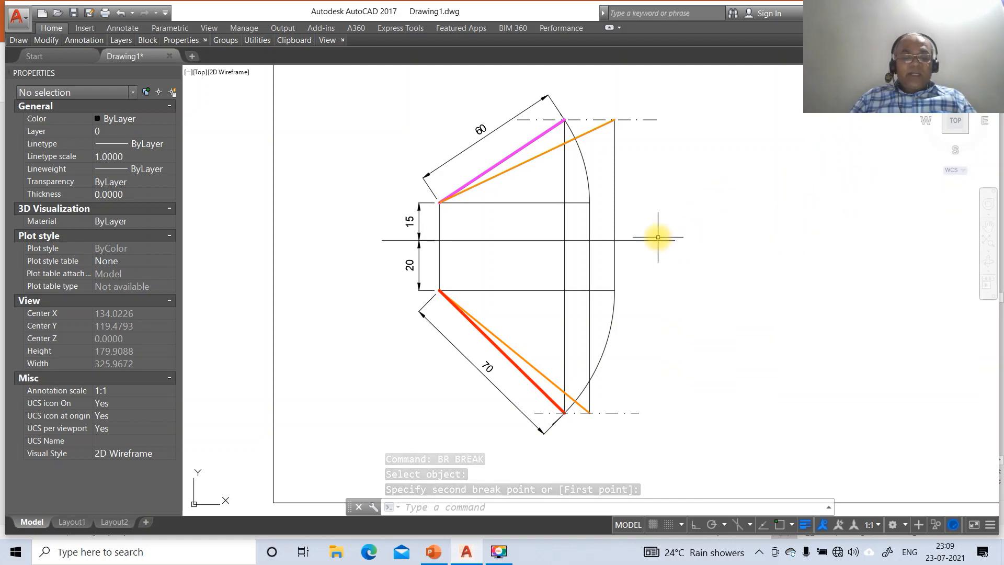
Step: Add an angular dimension with blank text between the upper orange line and the horizontal line through its left endpoint
{"action": "type", "text": "DI"}
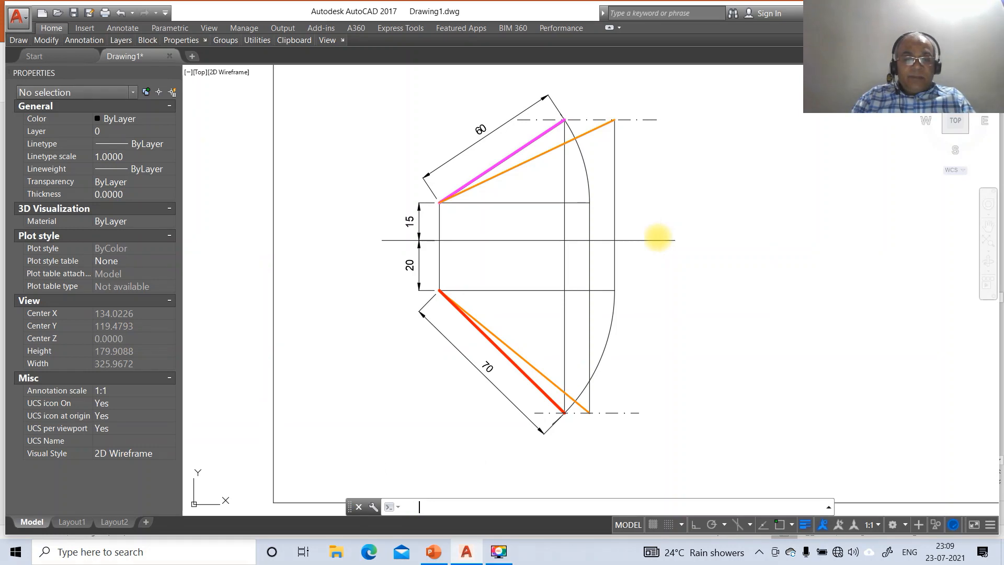
{"action": "type", "text": "DIM"}
{"action": "key", "text": "Return"}
{"action": "type", "text": "A"}
{"action": "key", "text": "Return"}
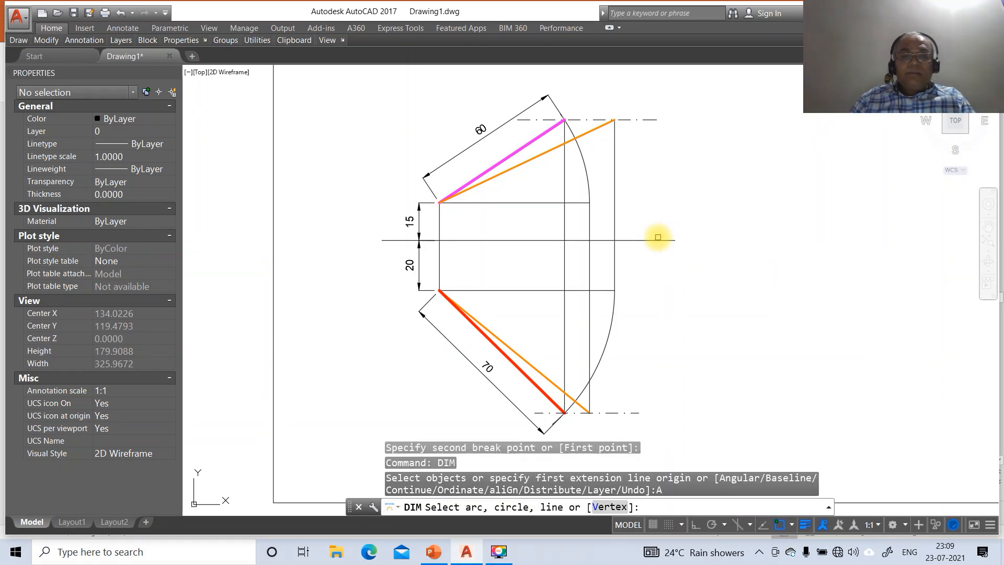
{"action": "left_click", "coordinate": [479, 184]}
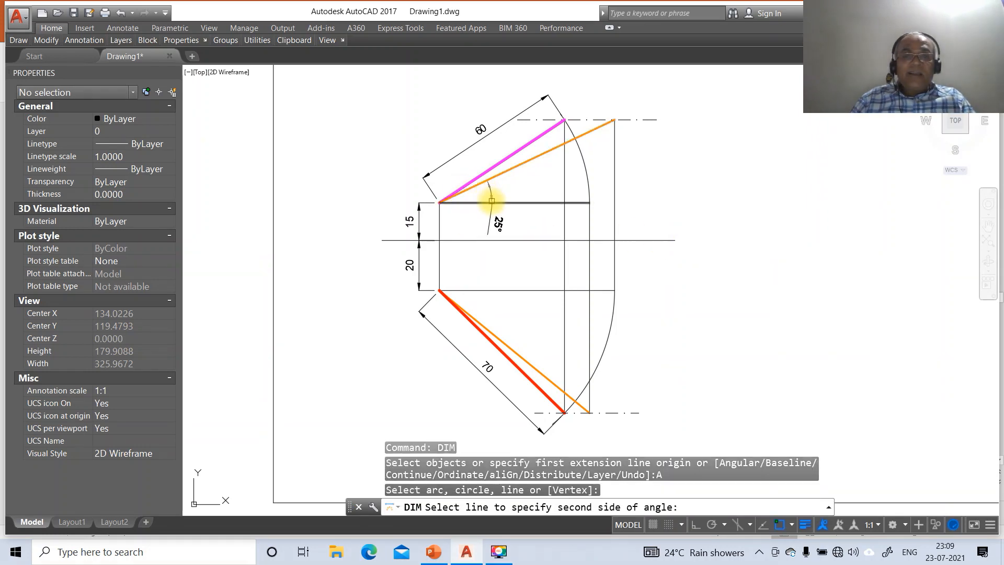
{"action": "left_click", "coordinate": [486, 173]}
{"action": "type", "text": "T"}
{"action": "key", "text": "Return"}
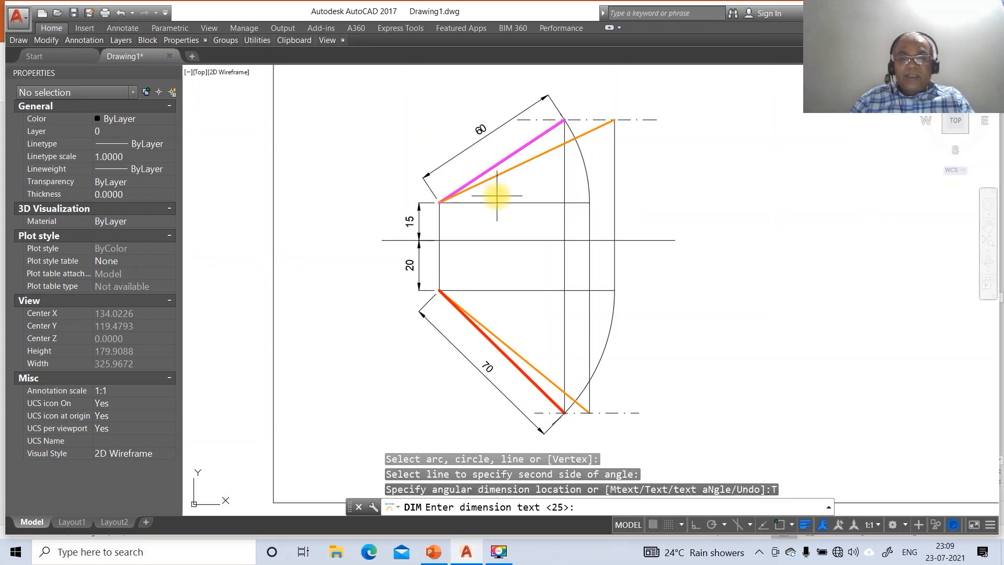
{"action": "key", "text": "Return"}
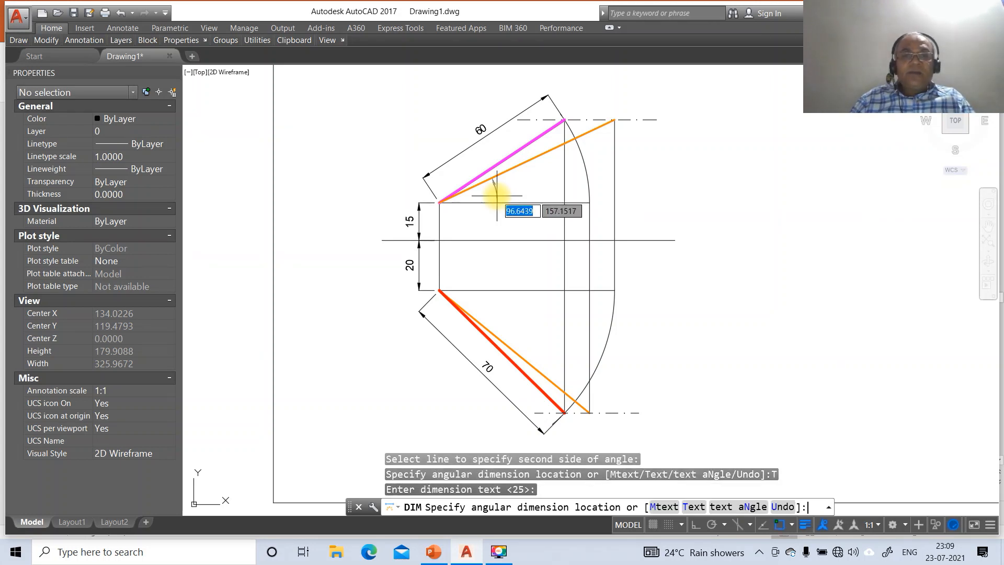
{"action": "left_click", "coordinate": [482, 198]}
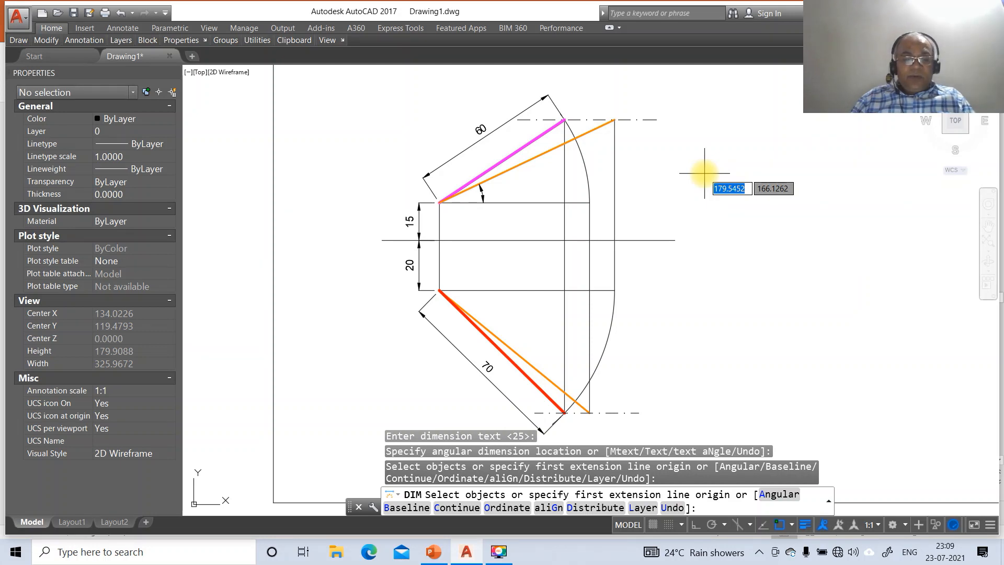
Step: Add an angular dimension with blank text between the magenta line and the horizontal line through its left endpoint
{"action": "type", "text": "A"}
{"action": "key", "text": "Return"}
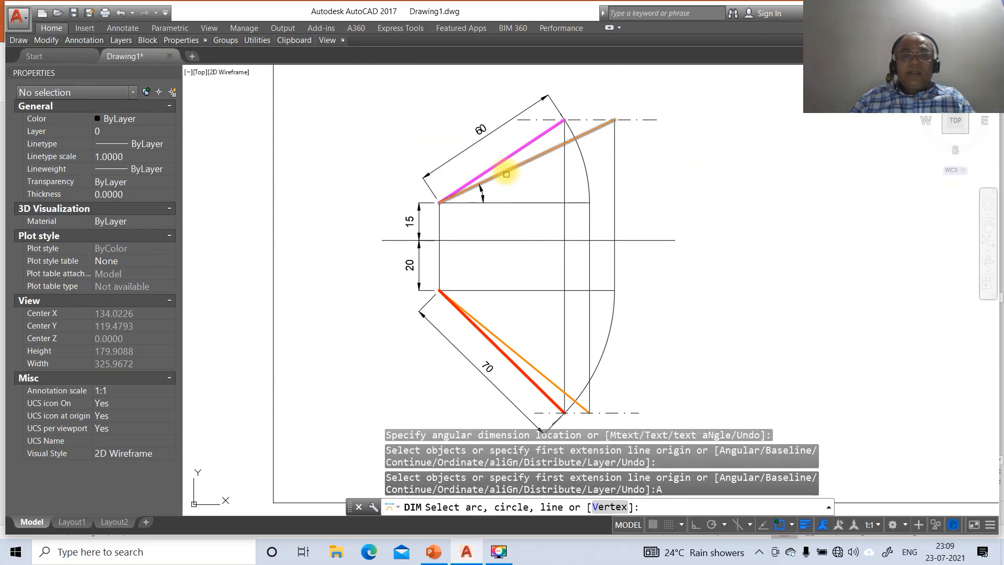
{"action": "left_click", "coordinate": [506, 158]}
{"action": "left_click", "coordinate": [523, 163]}
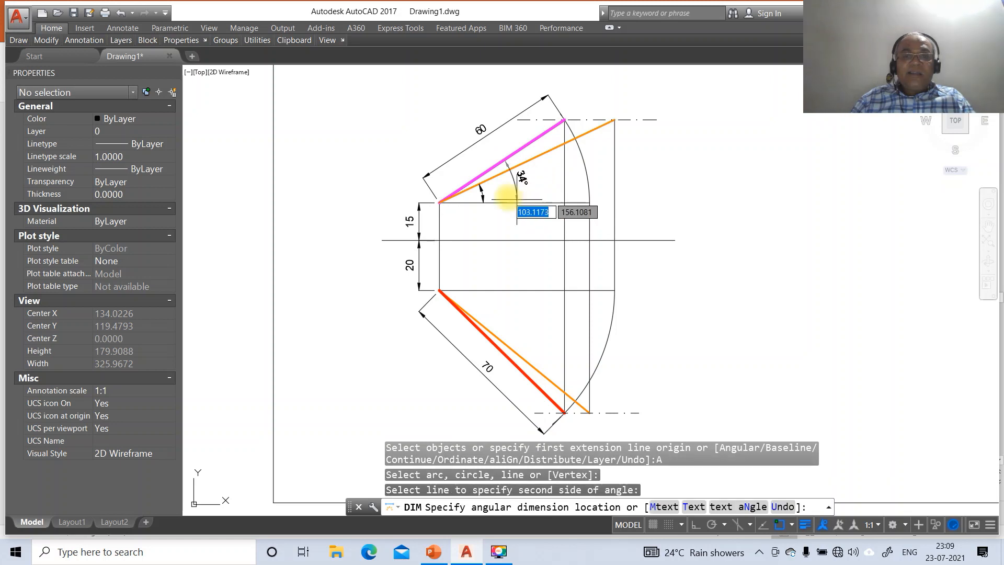
{"action": "type", "text": "T"}
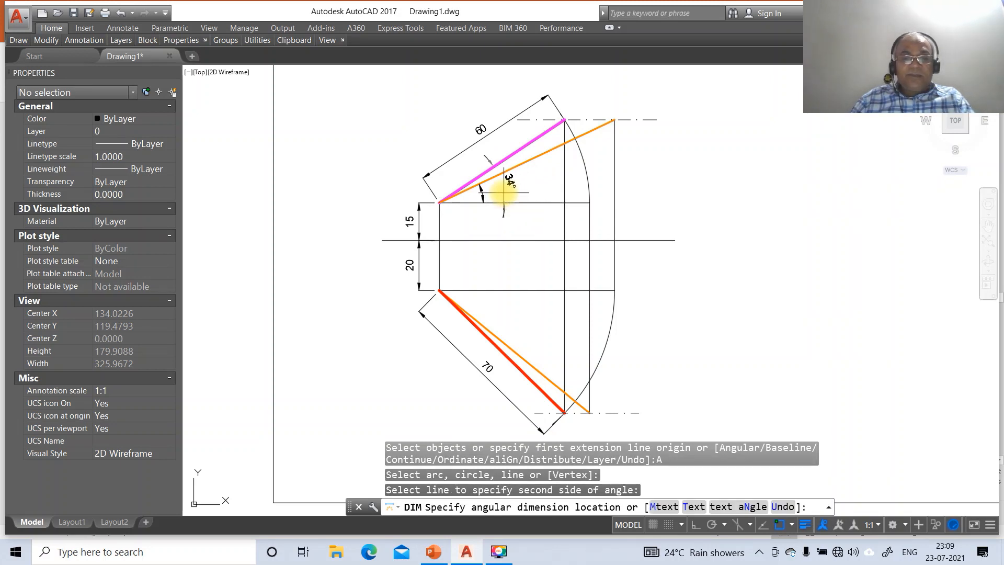
{"action": "key", "text": "Return"}
{"action": "key", "text": "Return"}
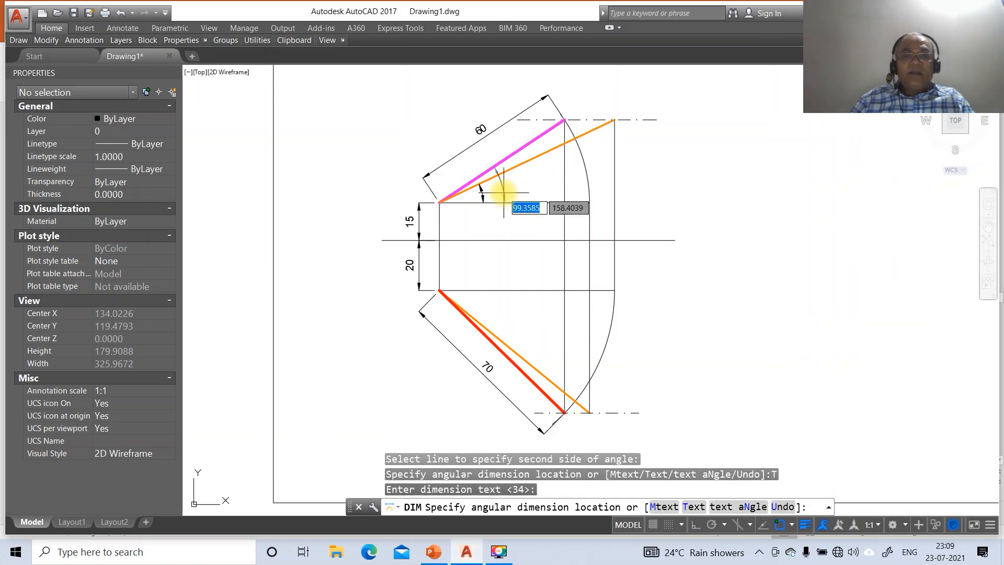
{"action": "left_click", "coordinate": [509, 192]}
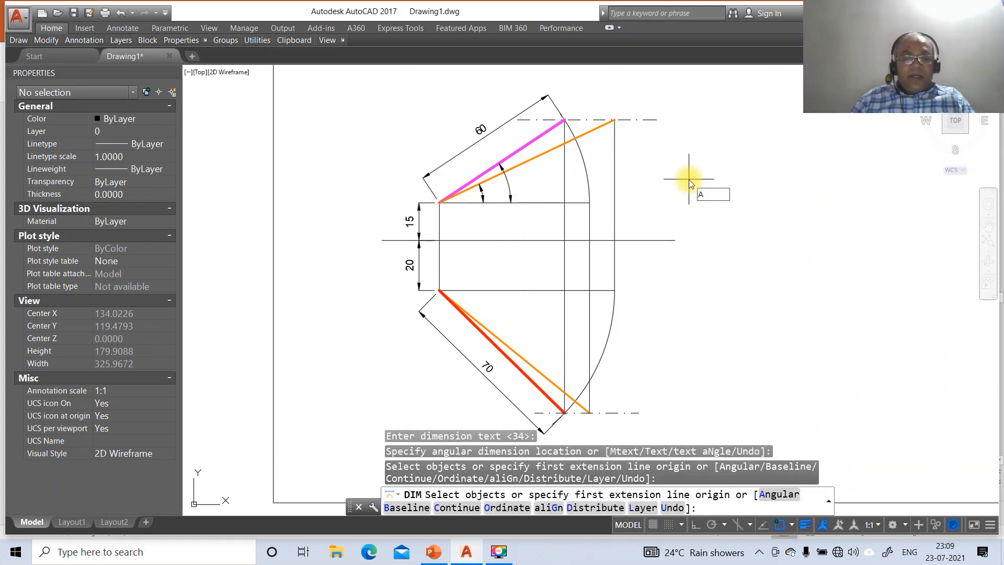
Step: Add an angular dimension with blank text between the lower orange line and the horizontal line through its left endpoint
{"action": "type", "text": "A"}
{"action": "key", "text": "Return"}
{"action": "left_click", "coordinate": [479, 320]}
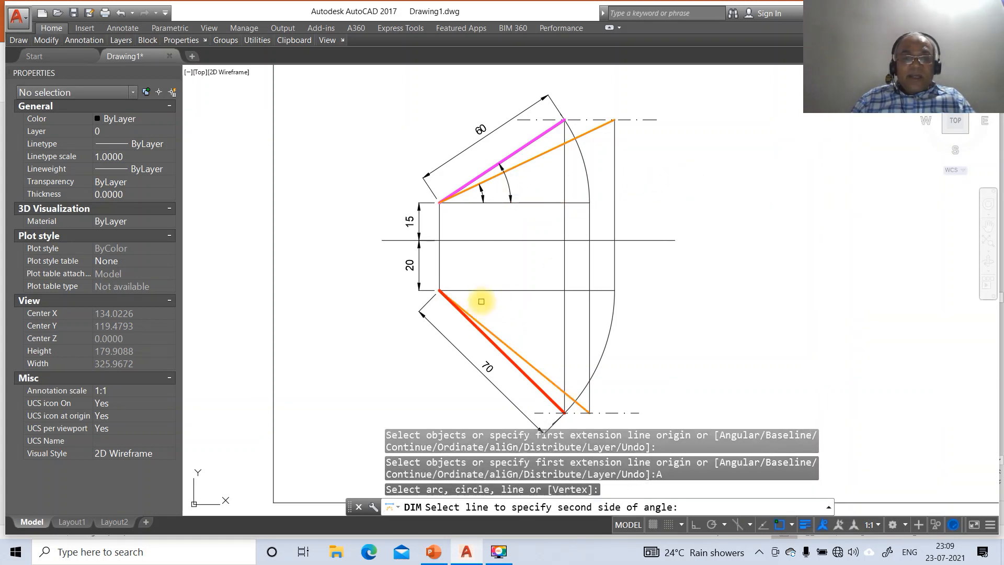
{"action": "left_click", "coordinate": [485, 291]}
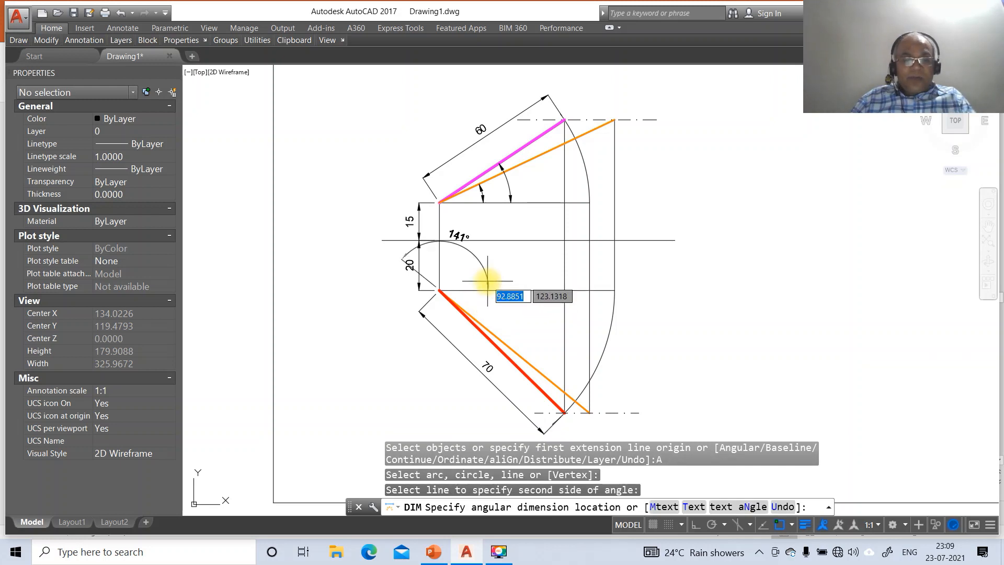
{"action": "key", "text": "Return"}
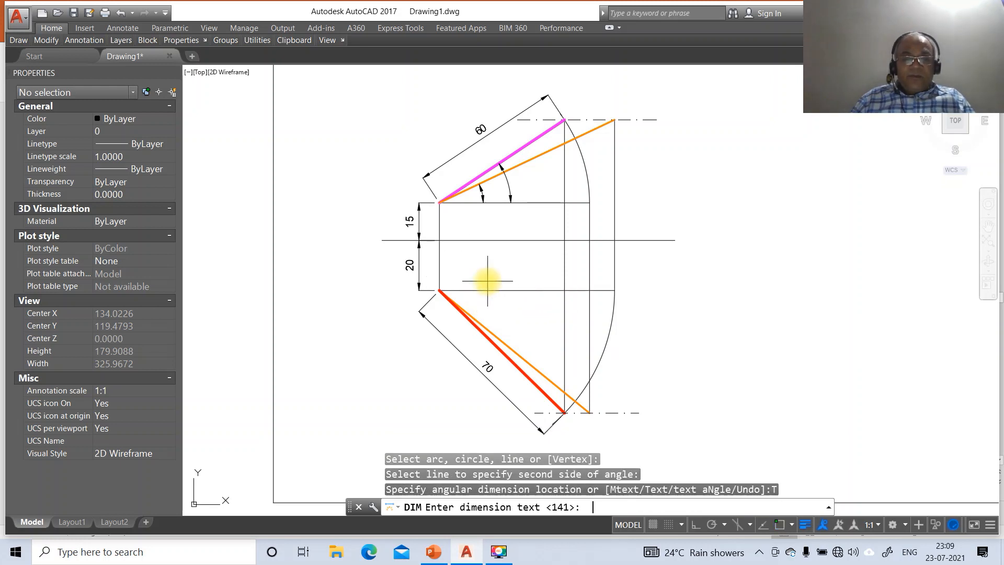
{"action": "key", "text": "Return"}
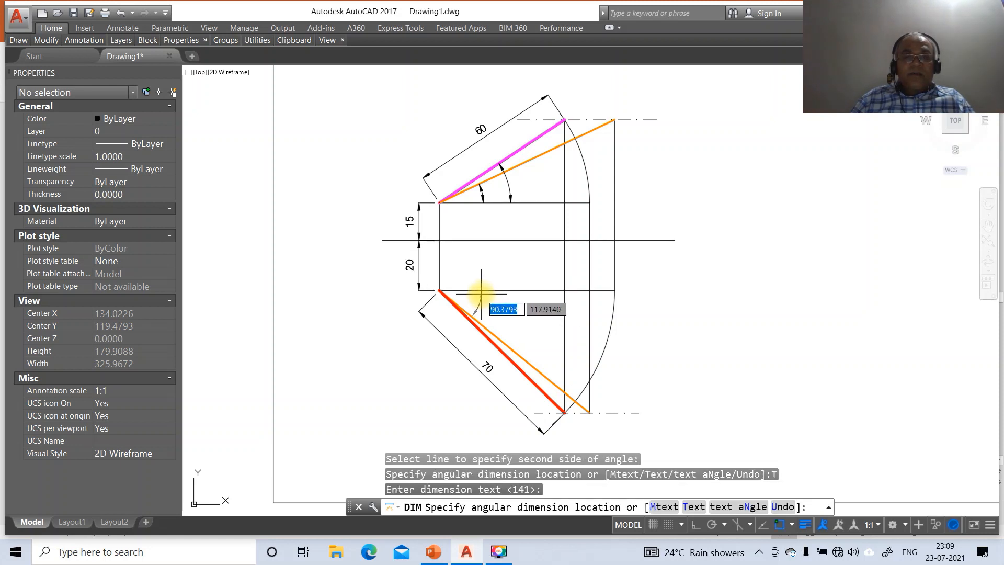
{"action": "left_click", "coordinate": [484, 286]}
{"action": "key", "text": "Escape"}
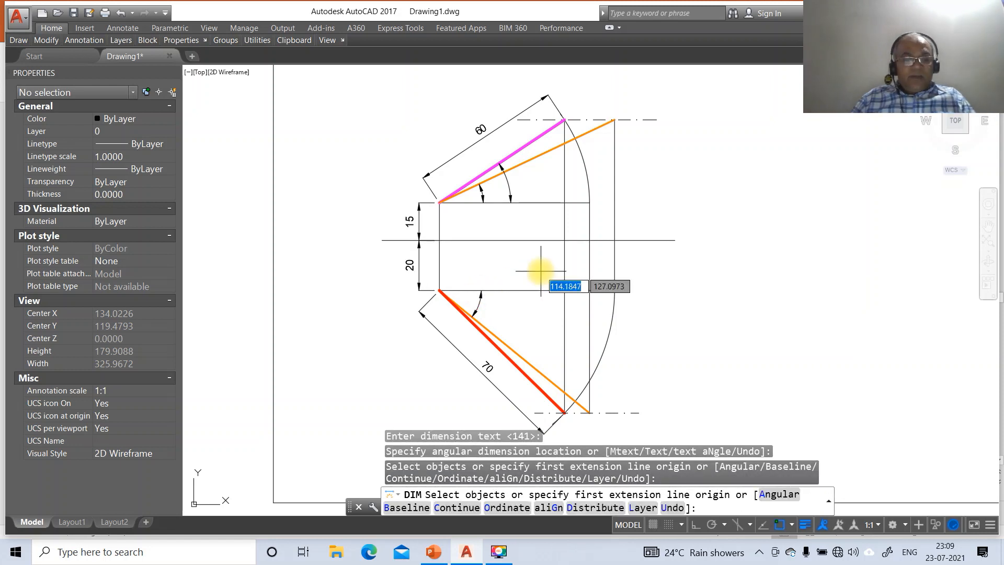
Step: Add an angular dimension with blank text between the red line and the horizontal line through its left endpoint, outside the existing lower arc
{"action": "type", "text": "A"}
{"action": "key", "text": "Return"}
{"action": "left_click", "coordinate": [493, 345]}
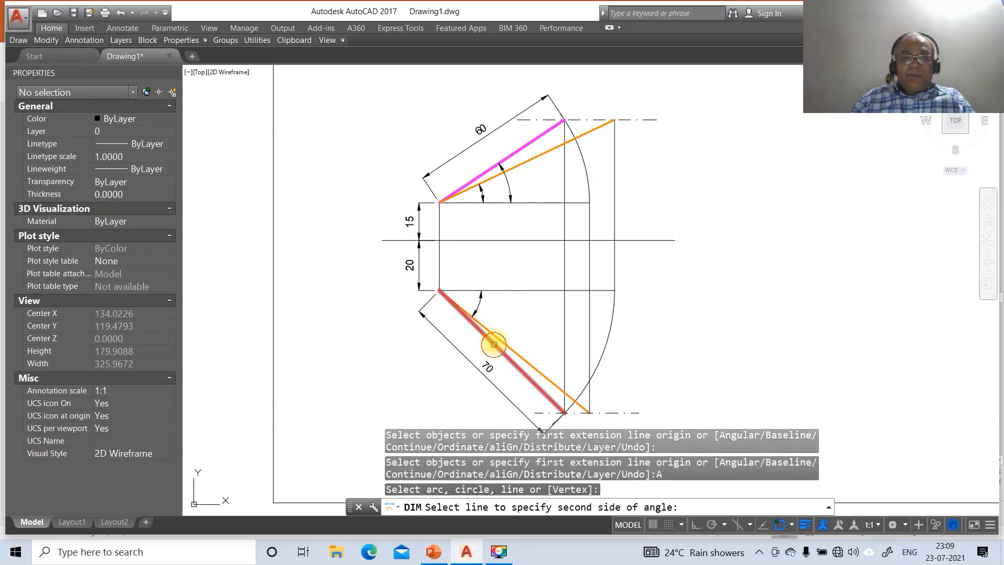
{"action": "left_click", "coordinate": [513, 300]}
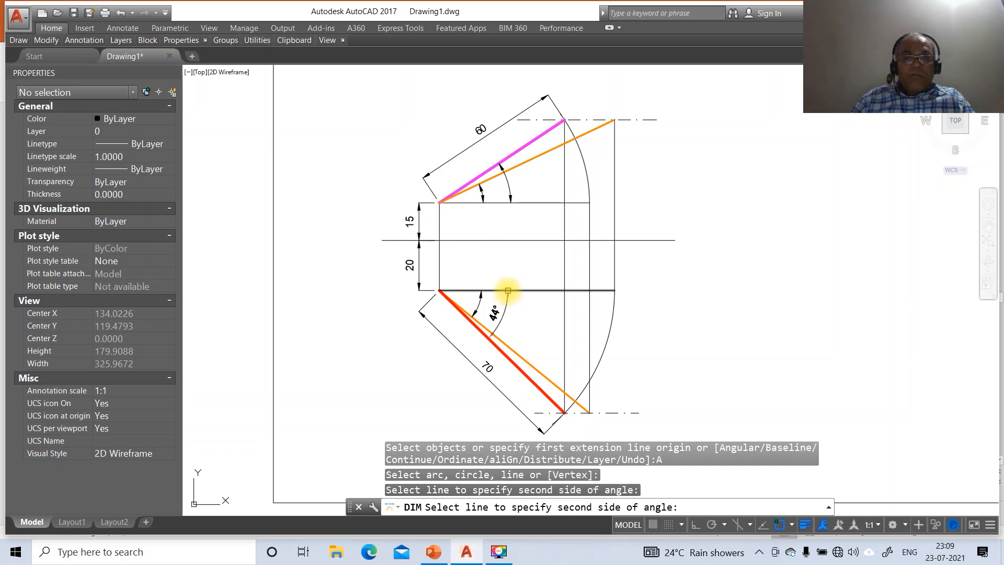
{"action": "left_click", "coordinate": [507, 291]}
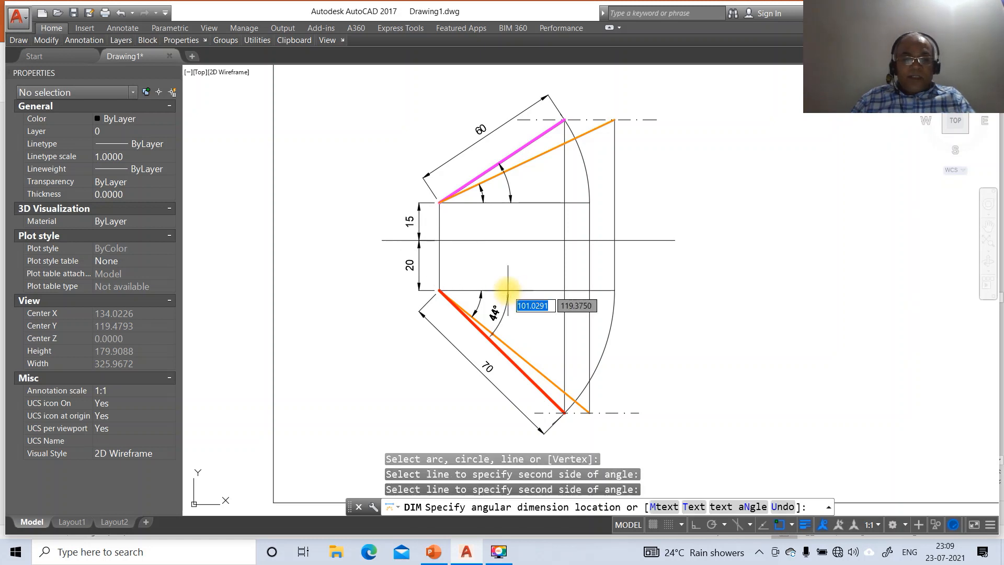
{"action": "type", "text": "T"}
{"action": "key", "text": "Return"}
{"action": "key", "text": "Return"}
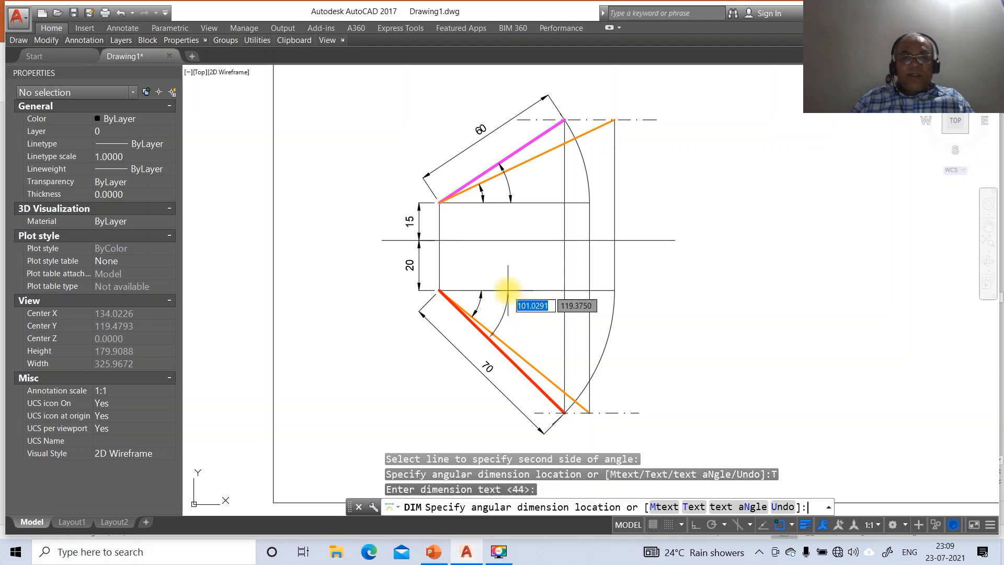
{"action": "left_click", "coordinate": [508, 291]}
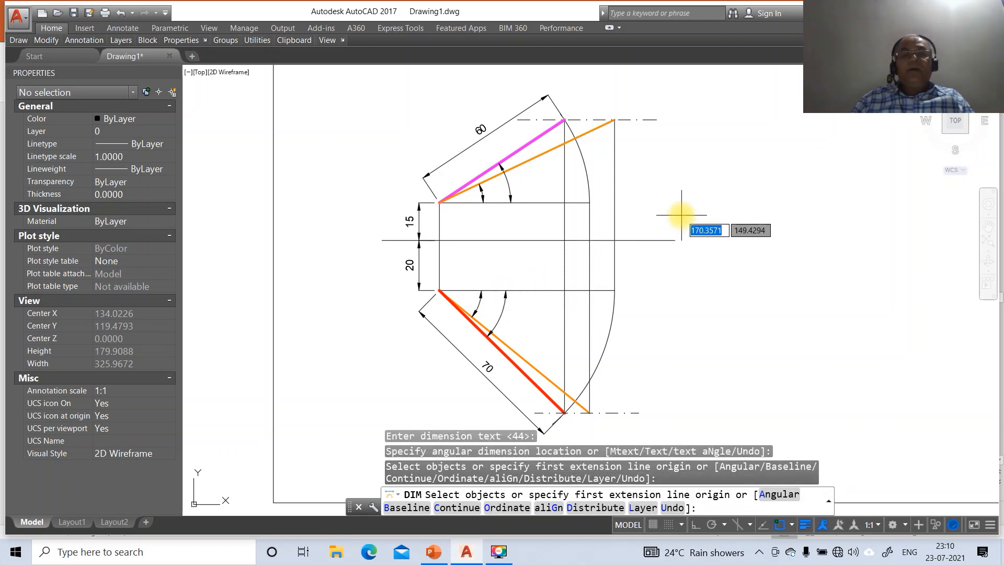
{"action": "key", "text": "Escape"}
{"action": "key", "text": "Escape"}
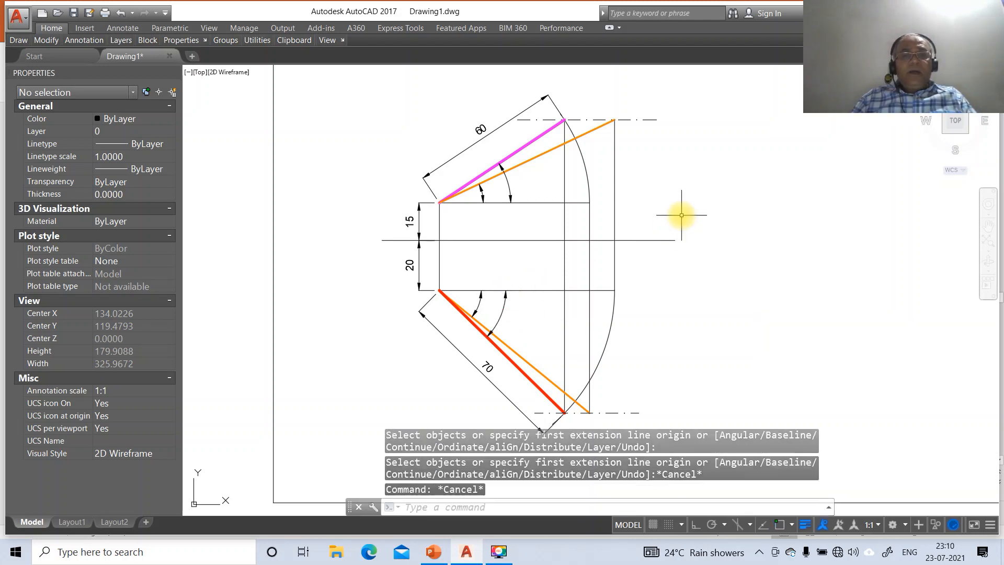
{"action": "type", "text": "DT"}
{"action": "key", "text": "Return"}
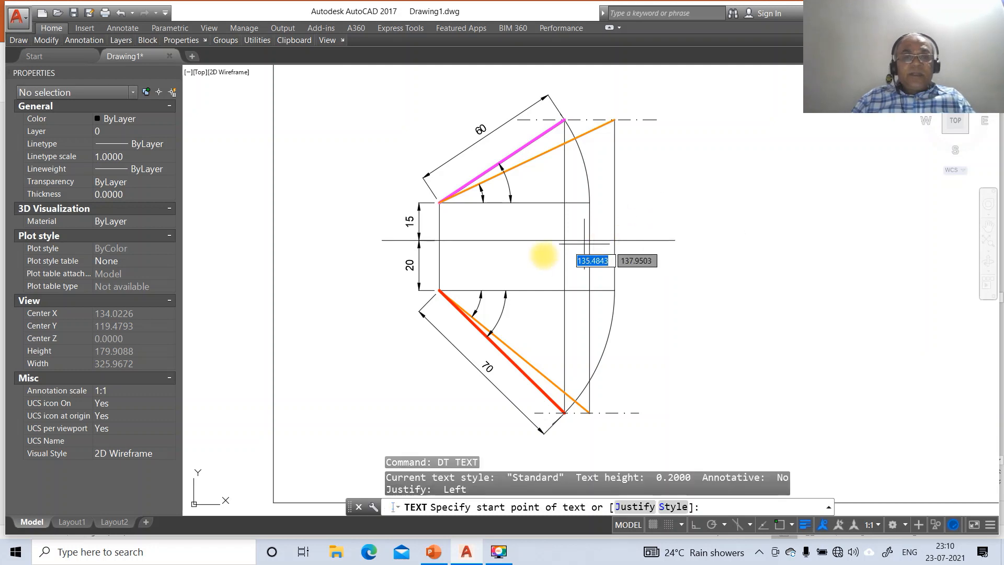
{"action": "left_click", "coordinate": [371, 243]}
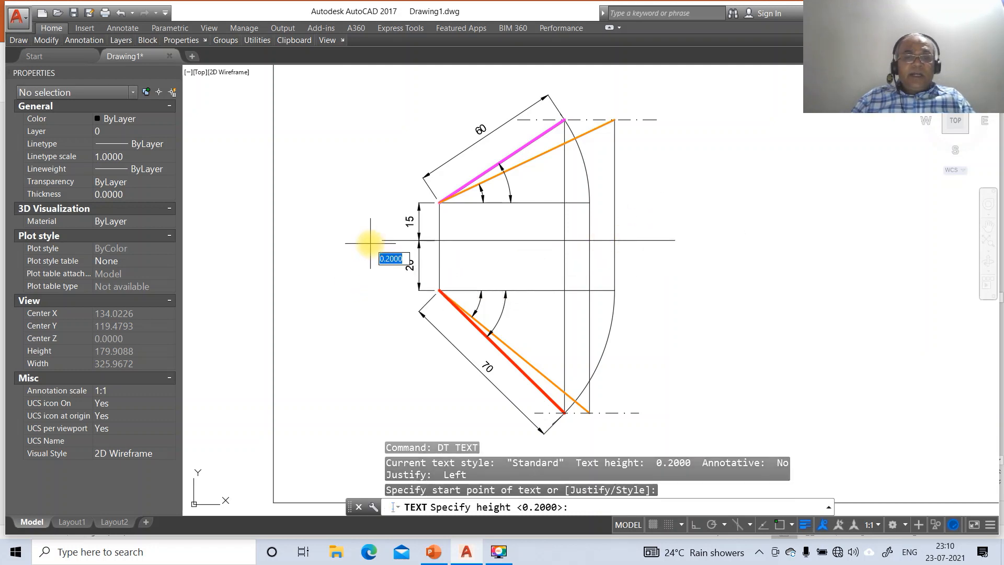
{"action": "key", "text": "Return"}
{"action": "key", "text": "Escape"}
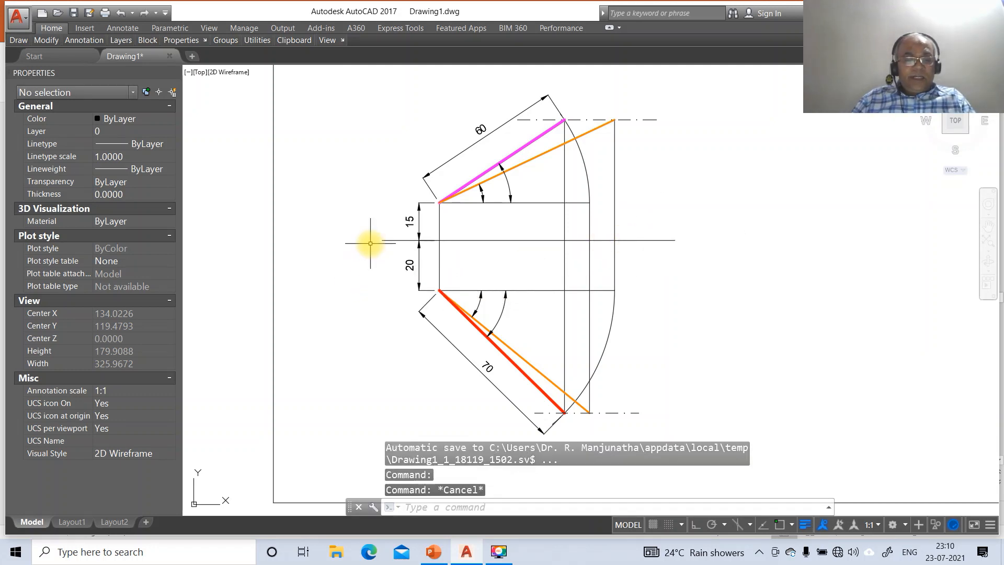
Step: Label the reference line with single-line text of height 3 and rotation 0: X at its left end and Y at its right end
{"action": "type", "text": "DT"}
{"action": "key", "text": "Return"}
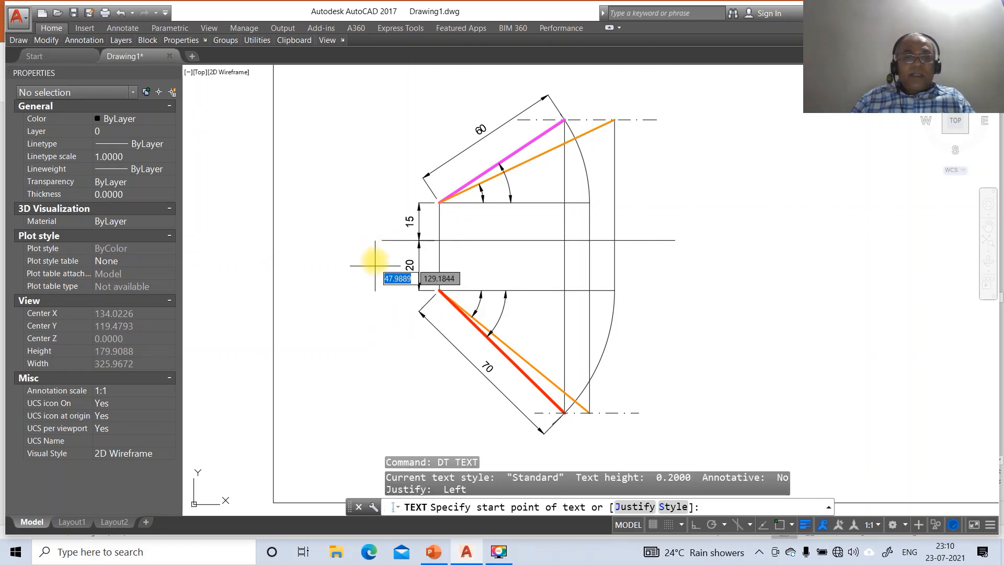
{"action": "left_click", "coordinate": [368, 242]}
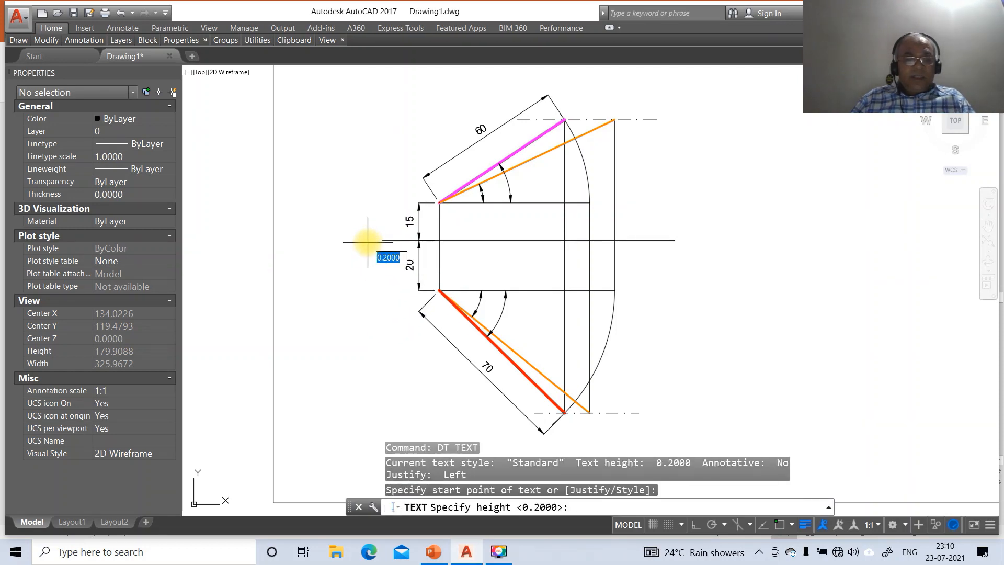
{"action": "type", "text": "3"}
{"action": "key", "text": "Return"}
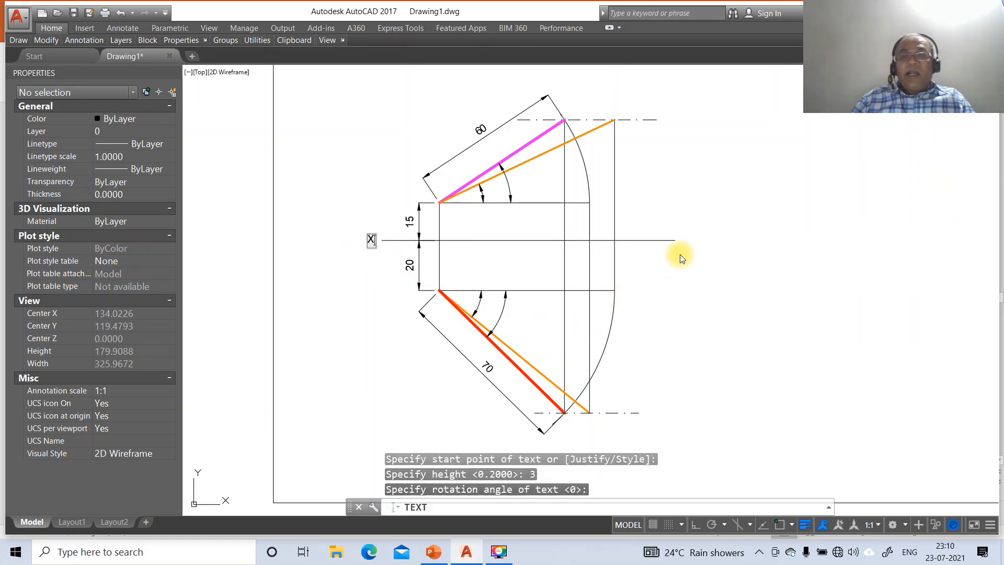
{"action": "key", "text": "Return"}
{"action": "type", "text": "Y"}
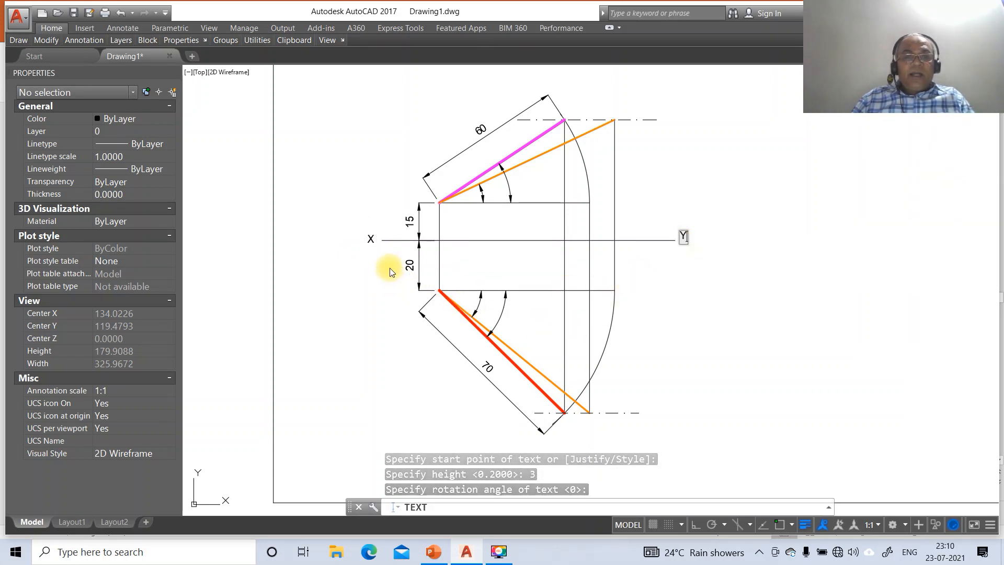
Step: Add the text VP above and HP below the left end of the reference line
{"action": "left_click", "coordinate": [386, 230]}
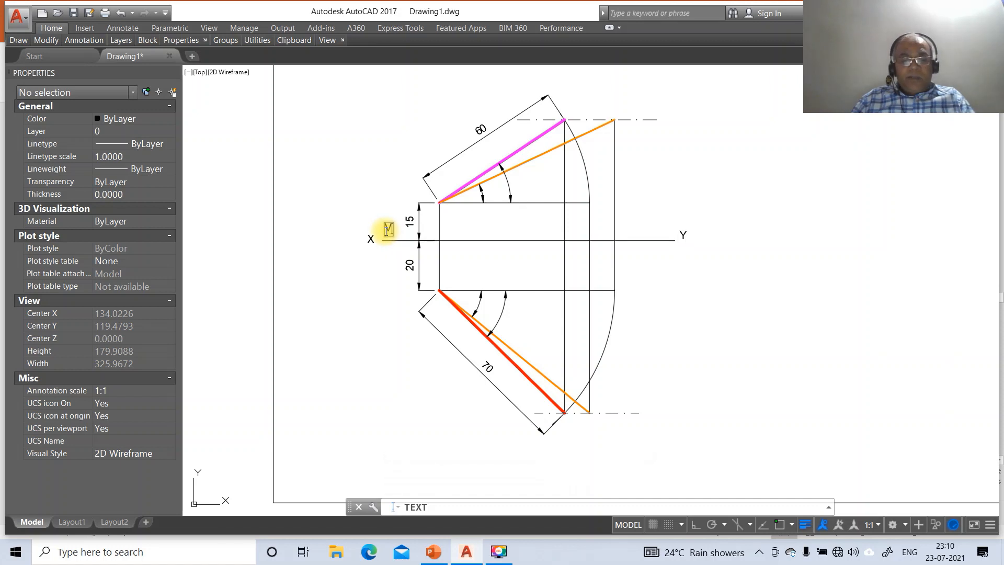
{"action": "type", "text": "VP"}
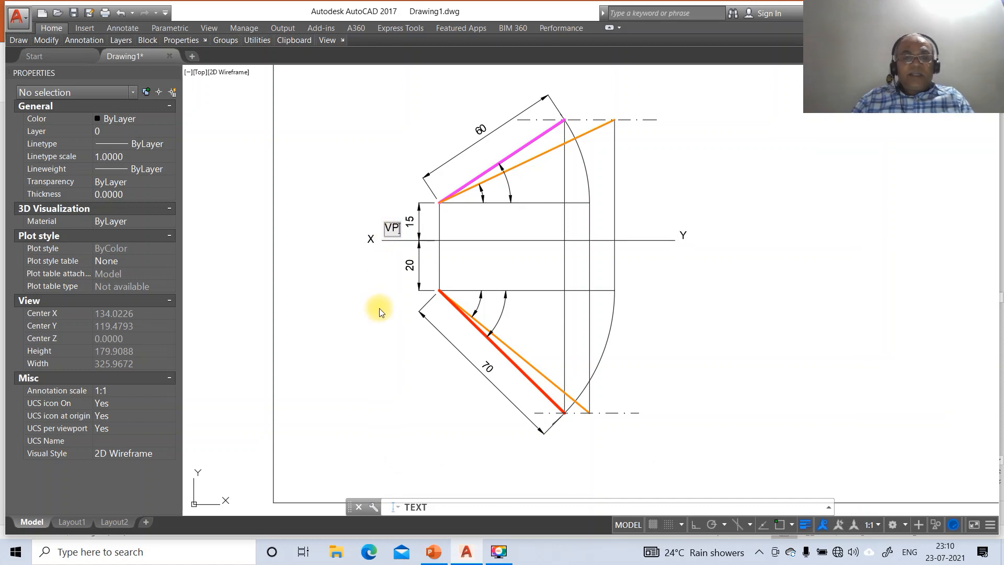
{"action": "left_click", "coordinate": [386, 256]}
{"action": "type", "text": "HP"}
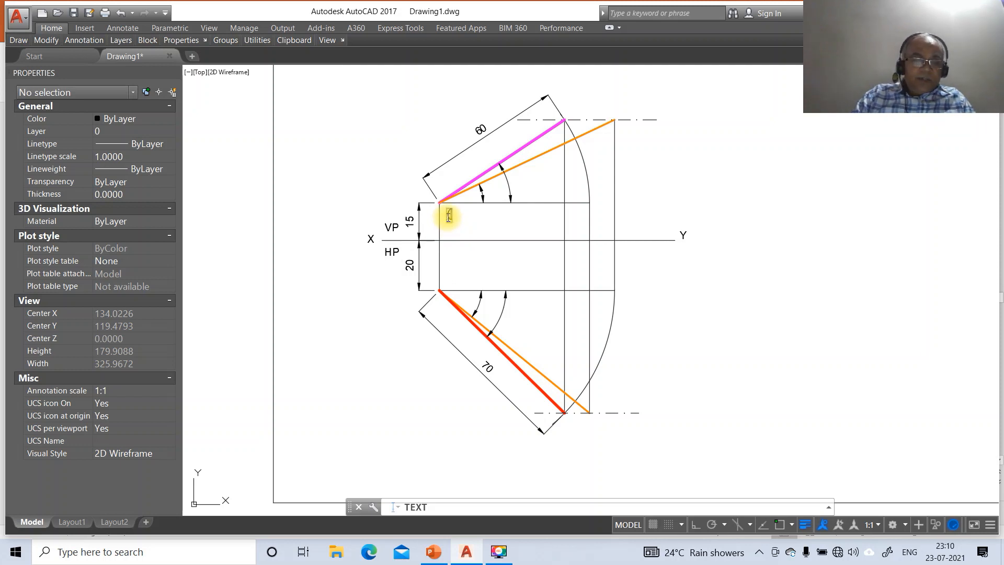
Step: Add the label (Q) just below the magenta line's left endpoint and again just above the red line's left endpoint
{"action": "left_click", "coordinate": [448, 216]}
{"action": "type", "text": "(Q)"}
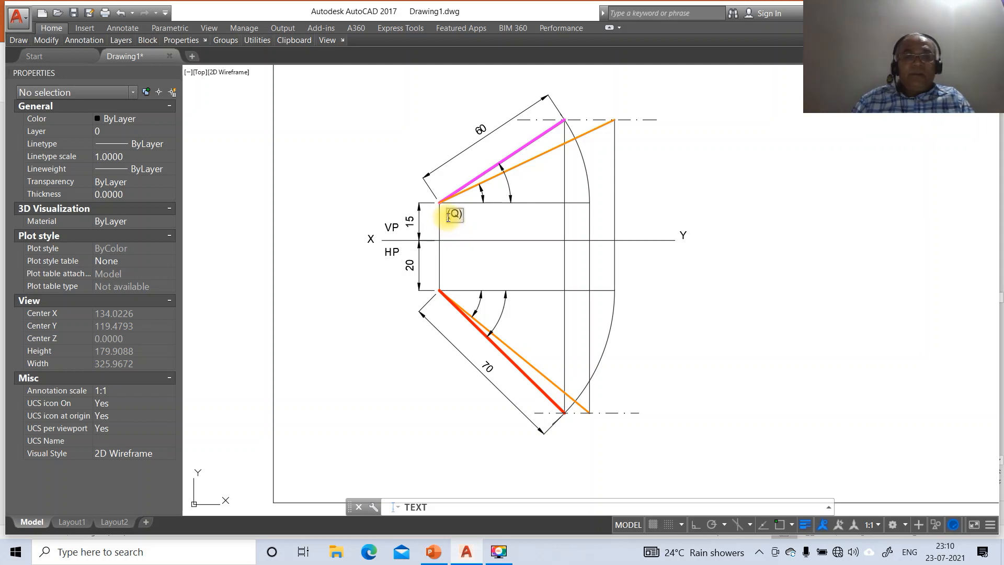
{"action": "left_click", "coordinate": [448, 281]}
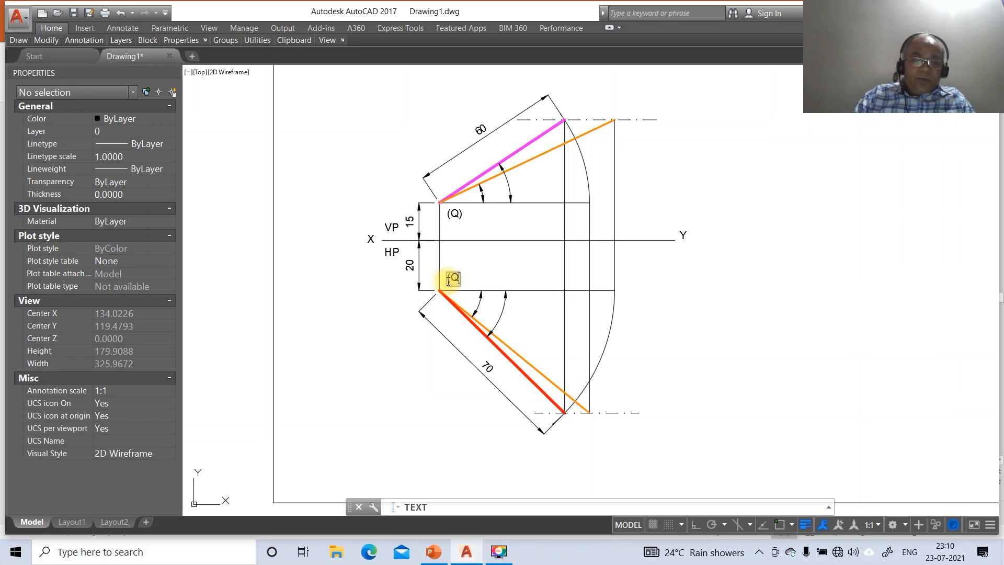
Step: Label the far ends of both orange lines (P) and add LOCUS OF P above the upper and lower dash-dot lines
{"action": "left_click", "coordinate": [611, 111]}
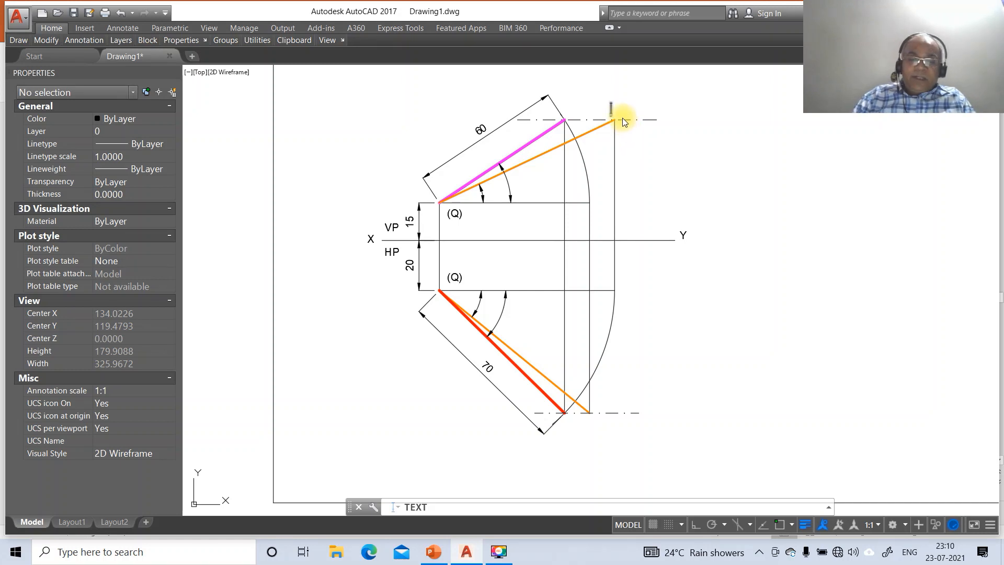
{"action": "type", "text": "(P)"}
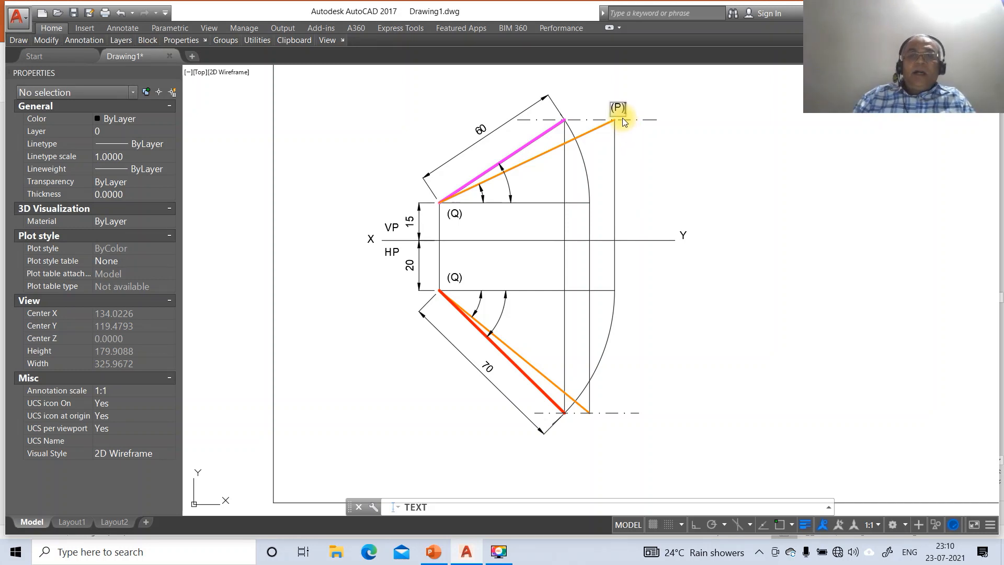
{"action": "left_click", "coordinate": [636, 111]}
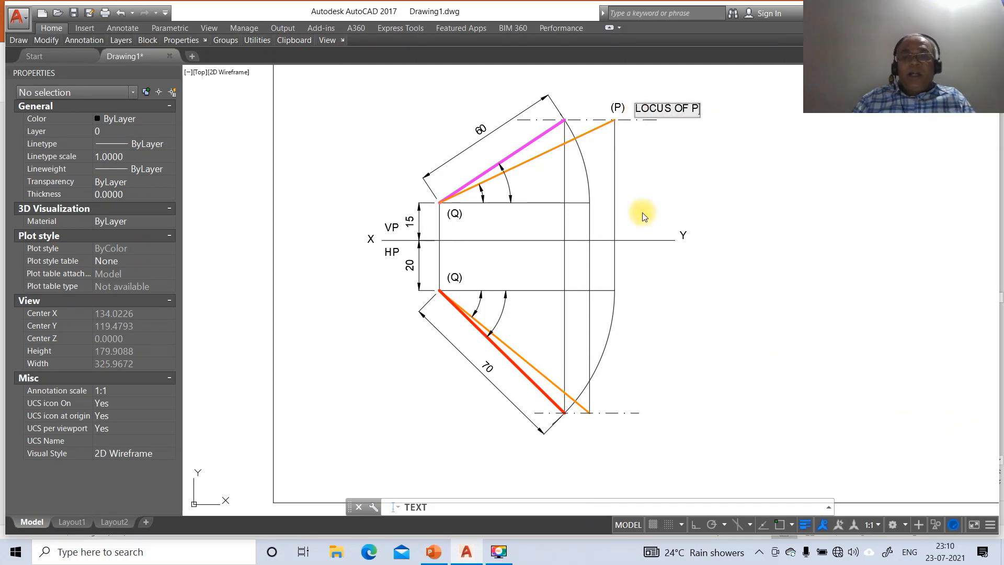
{"action": "left_click", "coordinate": [589, 429]}
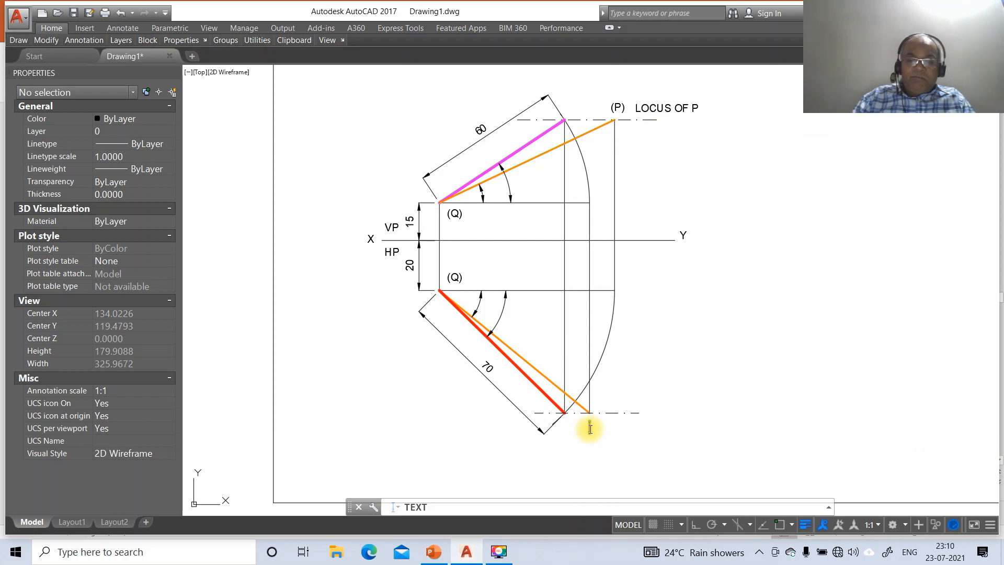
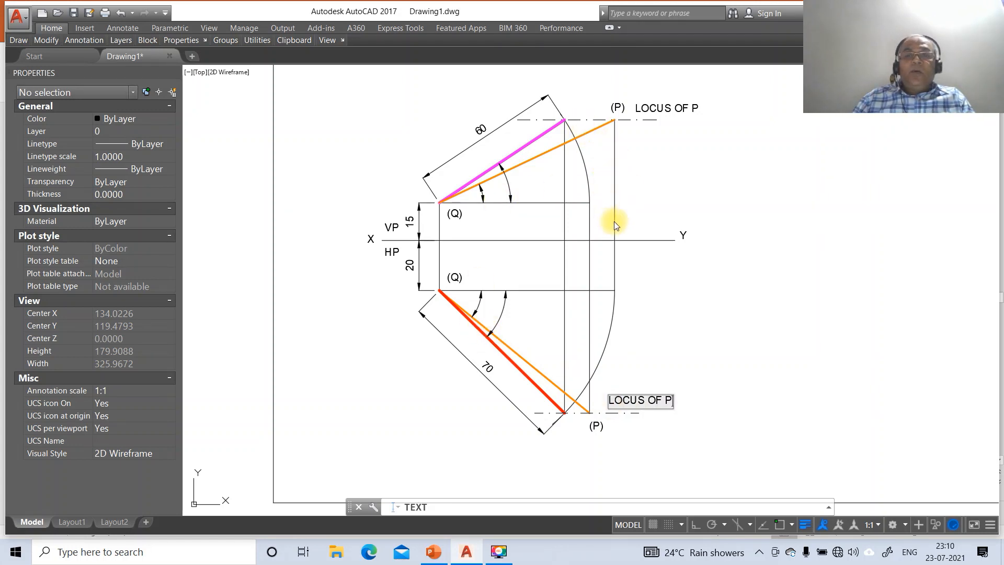
Step: Switch to PowerPoint to check the point and angle labels in the problem 60 solution, and return to AutoCAD
{"action": "left_click", "coordinate": [434, 552]}
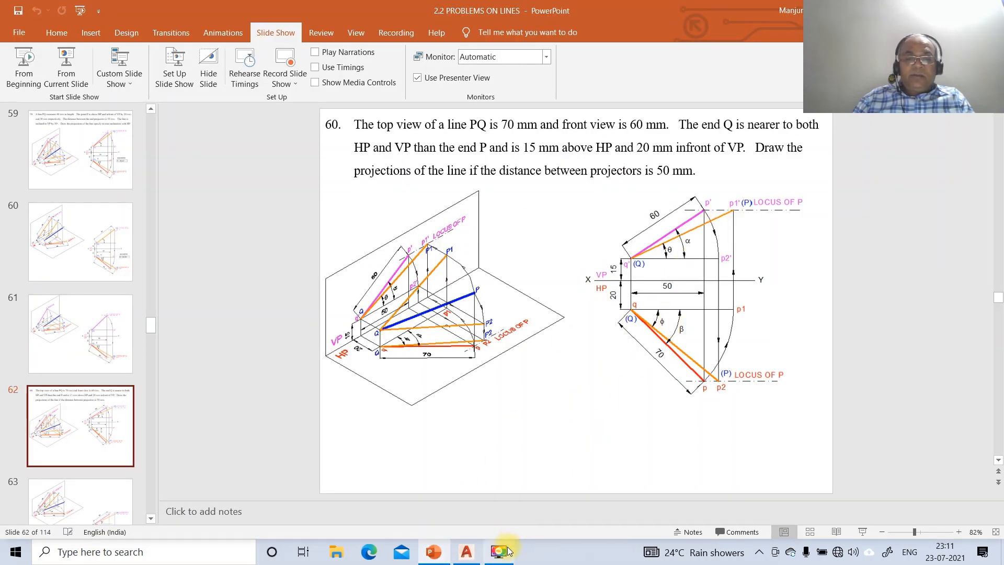
{"action": "left_click", "coordinate": [466, 552]}
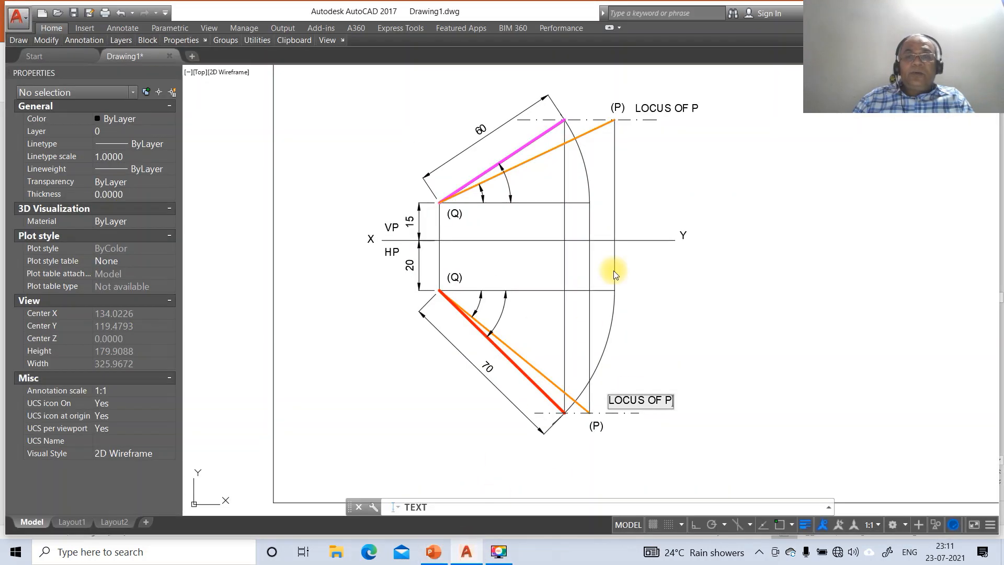
Step: Label the upper orange line's far end p1', the lower horizontal line's right end p1, and the red line's far end p
{"action": "left_click", "coordinate": [621, 132]}
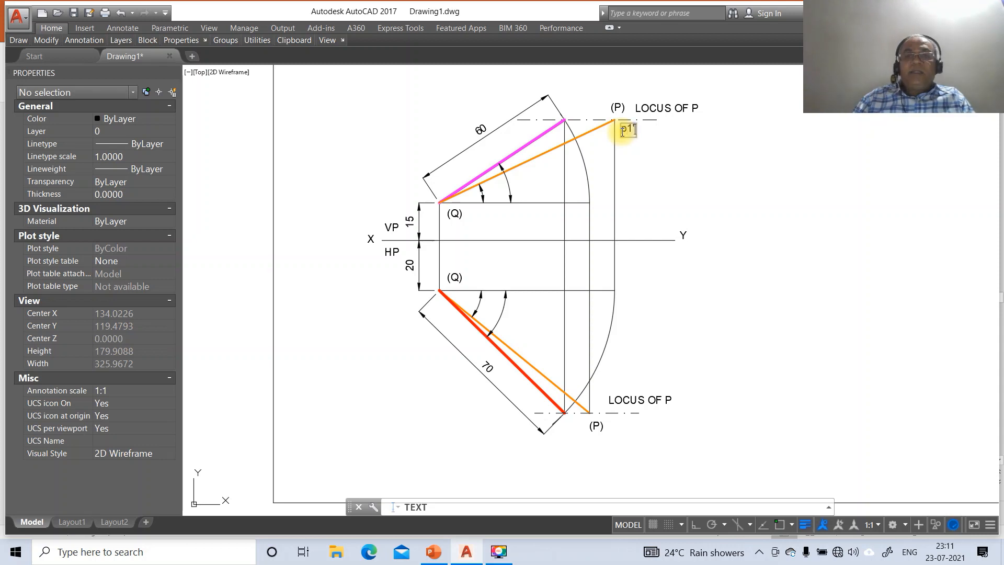
{"action": "left_click", "coordinate": [619, 298]}
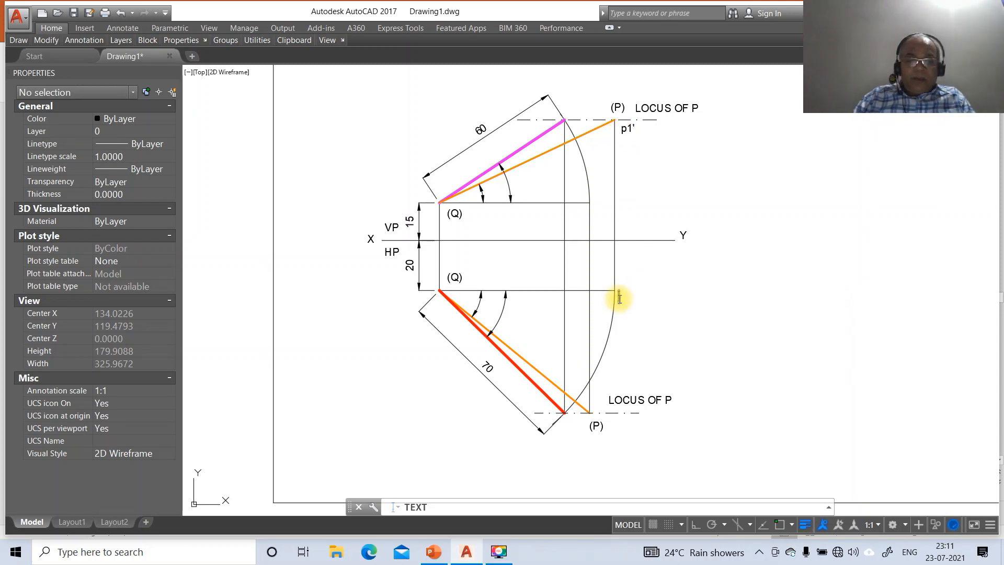
{"action": "left_click", "coordinate": [569, 423]}
{"action": "type", "text": "p"}
Step: Add the labels q beside the red line's left endpoint and q' beside the magenta line's left endpoint
{"action": "left_click", "coordinate": [432, 284]}
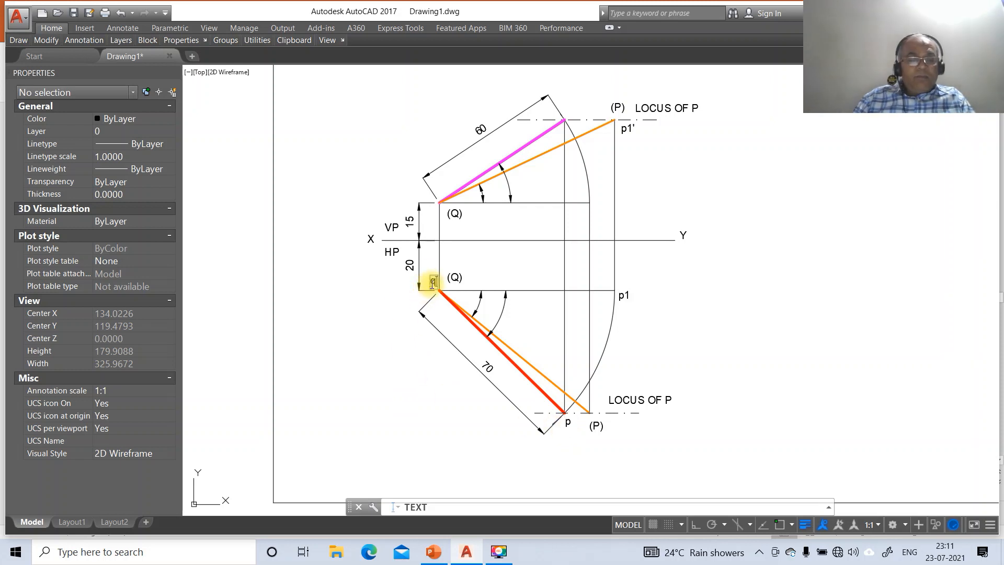
{"action": "type", "text": "q"}
{"action": "left_click", "coordinate": [430, 216]}
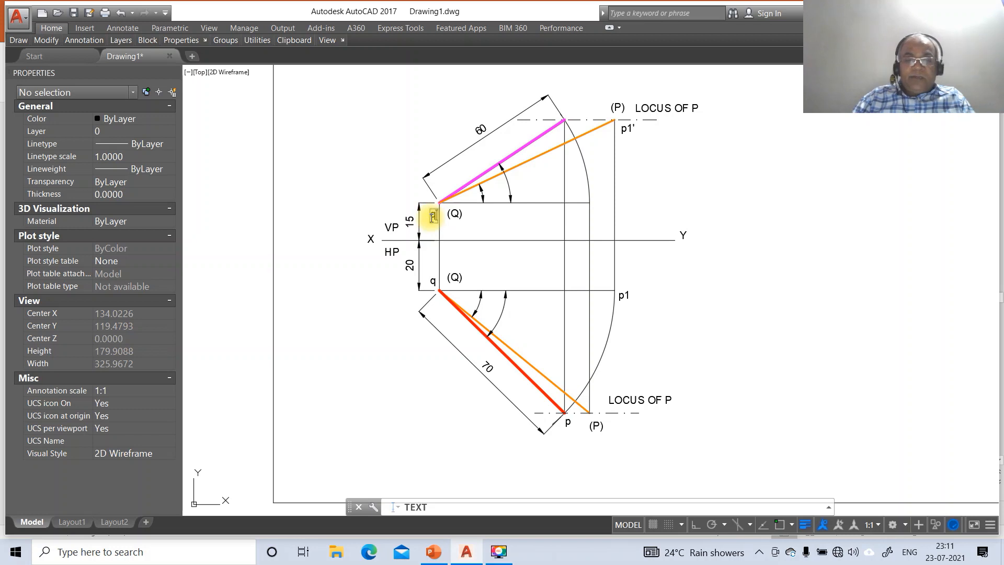
Step: Label the magenta line's far end p', the upper horizontal line's right end p2', and the lower orange line's far end p2
{"action": "left_click", "coordinate": [570, 113]}
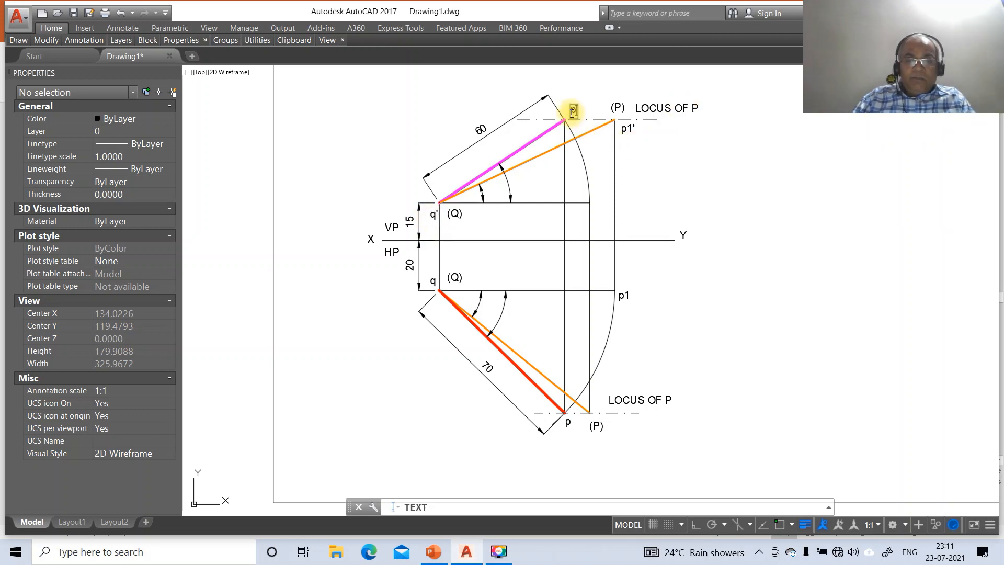
{"action": "left_click", "coordinate": [595, 209]}
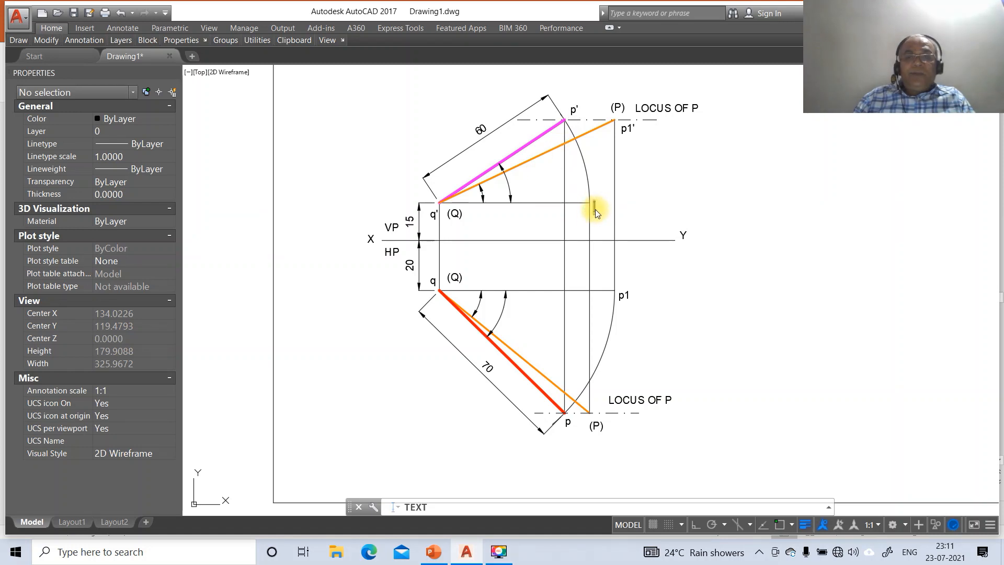
{"action": "type", "text": "p2"}
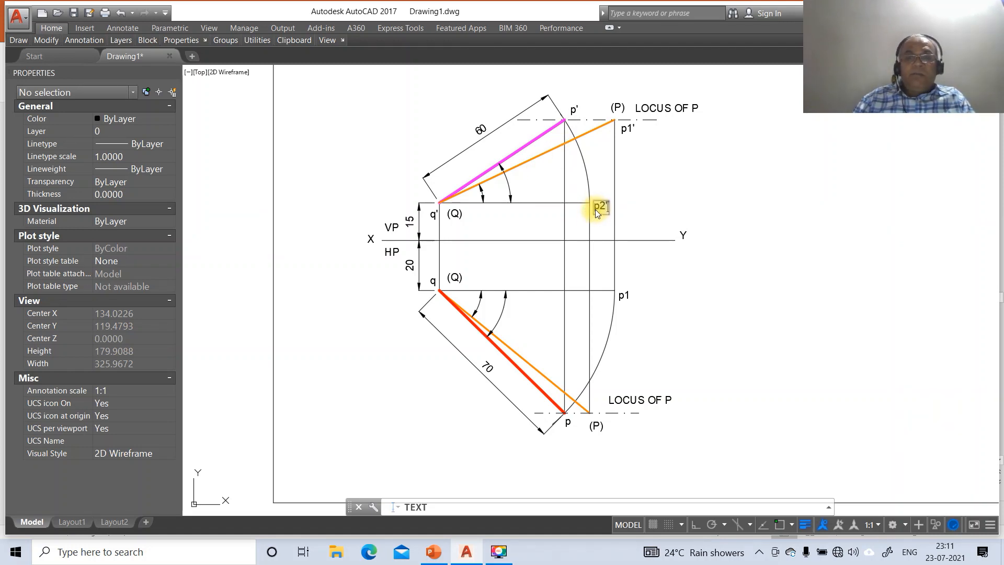
{"action": "left_click", "coordinate": [597, 408]}
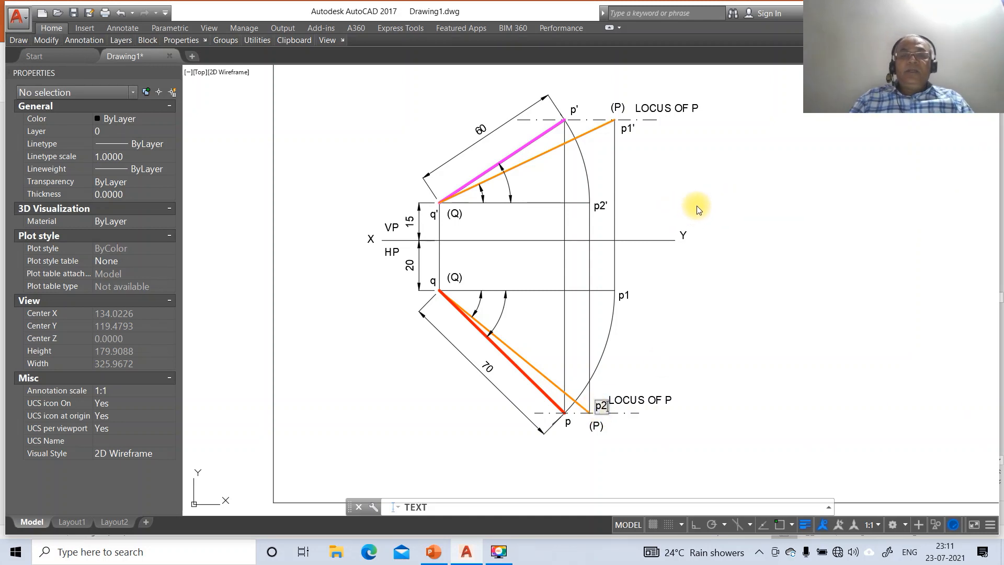
{"action": "key", "text": "Escape"}
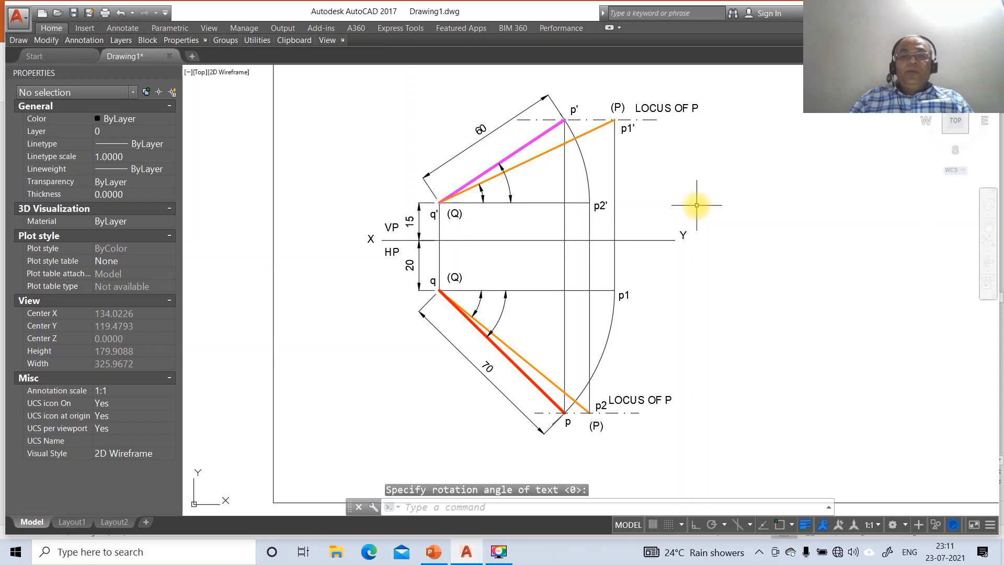
Step: Add multiline text α in the Symbol font beside the outer angle arc of the magenta line
{"action": "type", "text": "MT"}
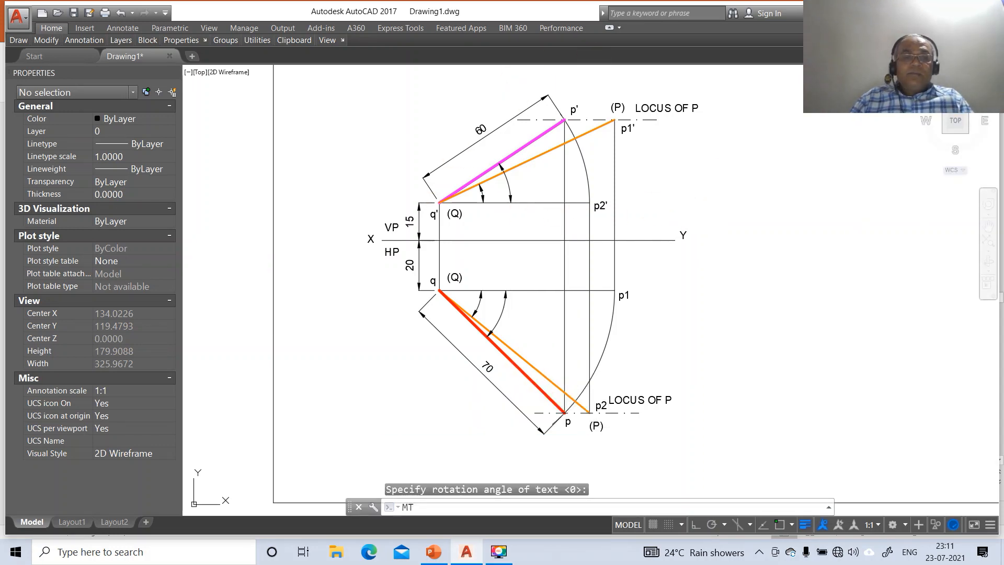
{"action": "key", "text": "Return"}
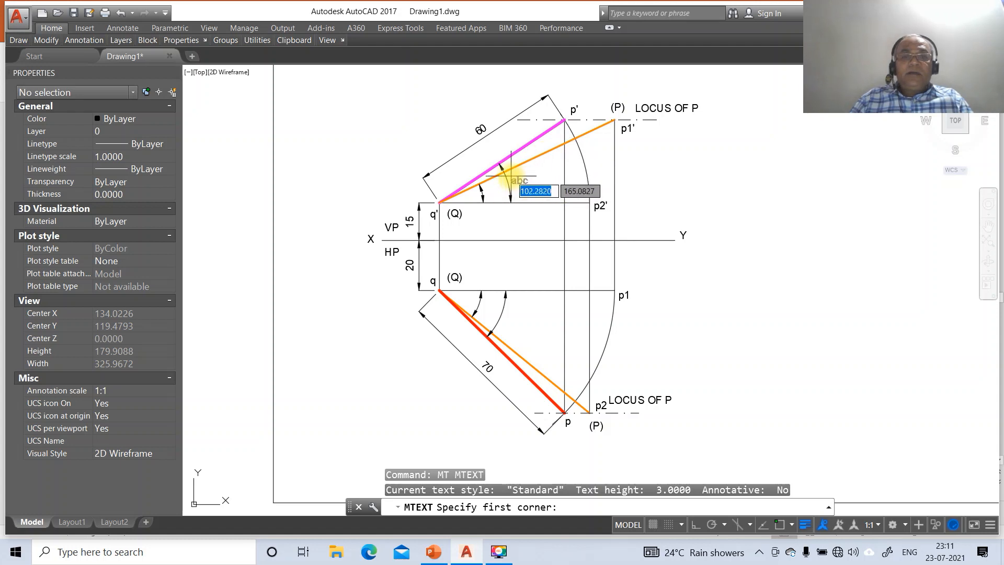
{"action": "left_click", "coordinate": [510, 175]}
{"action": "left_click", "coordinate": [528, 191]}
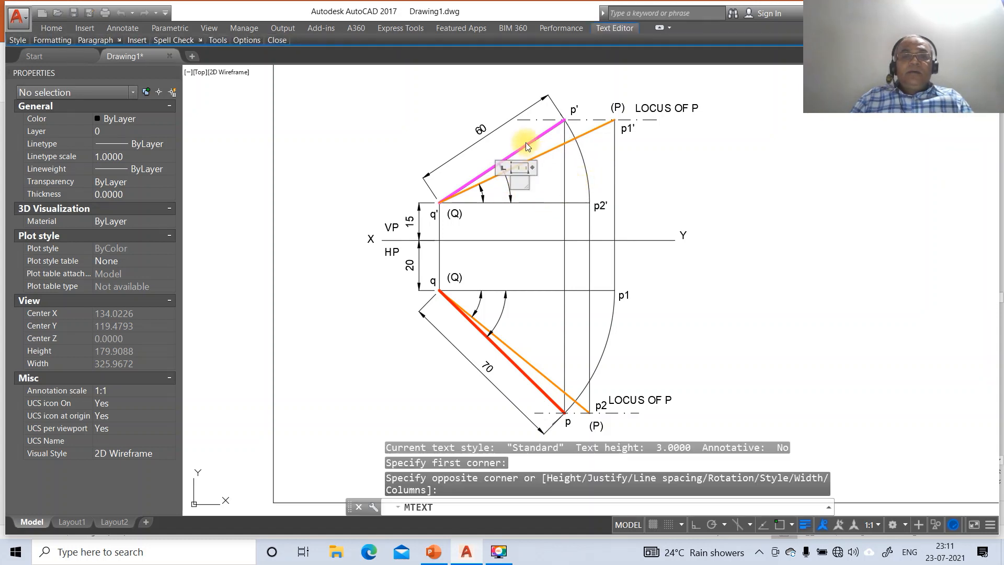
{"action": "mouse_move", "coordinate": [52, 41]}
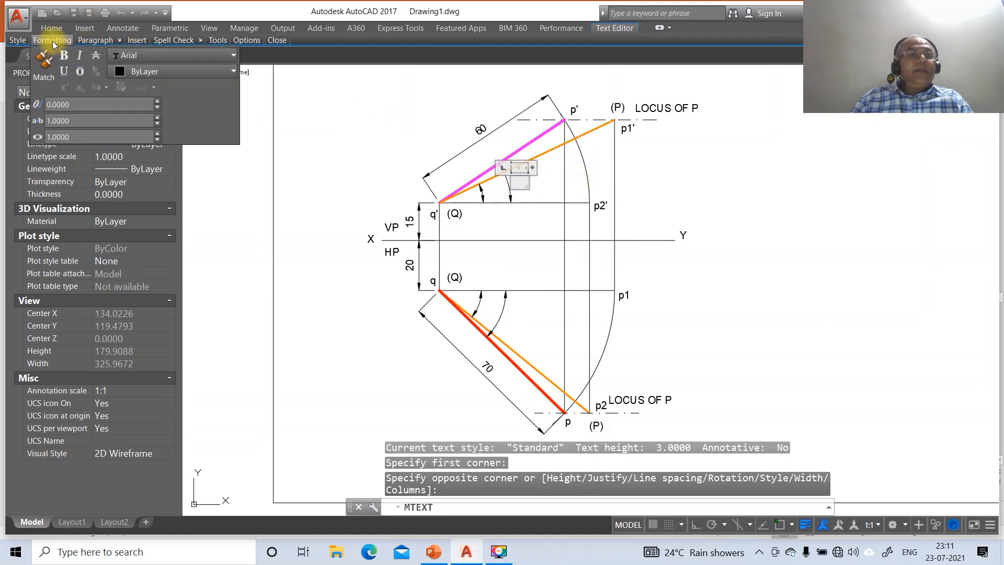
{"action": "left_click", "coordinate": [233, 57]}
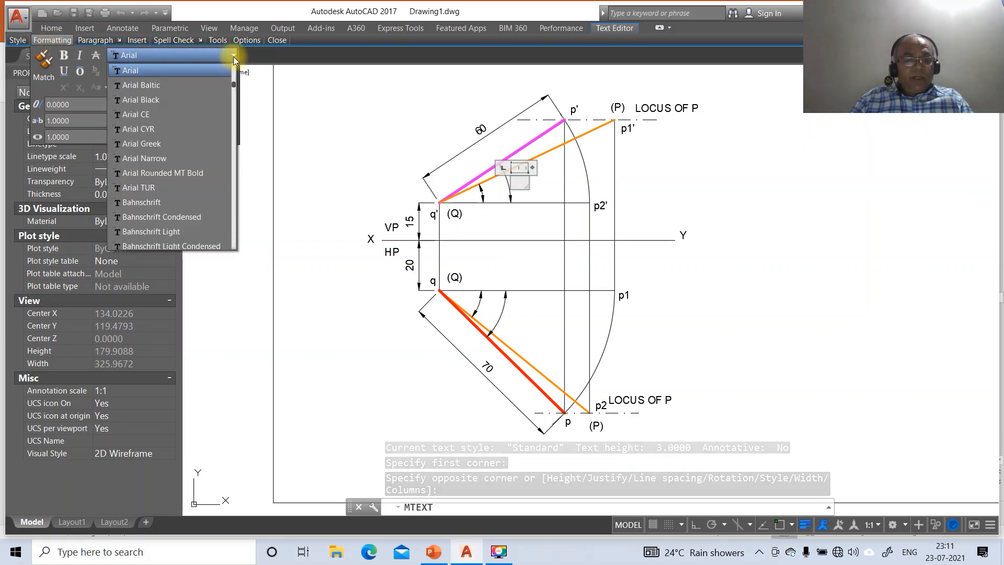
{"action": "type", "text": "sym"}
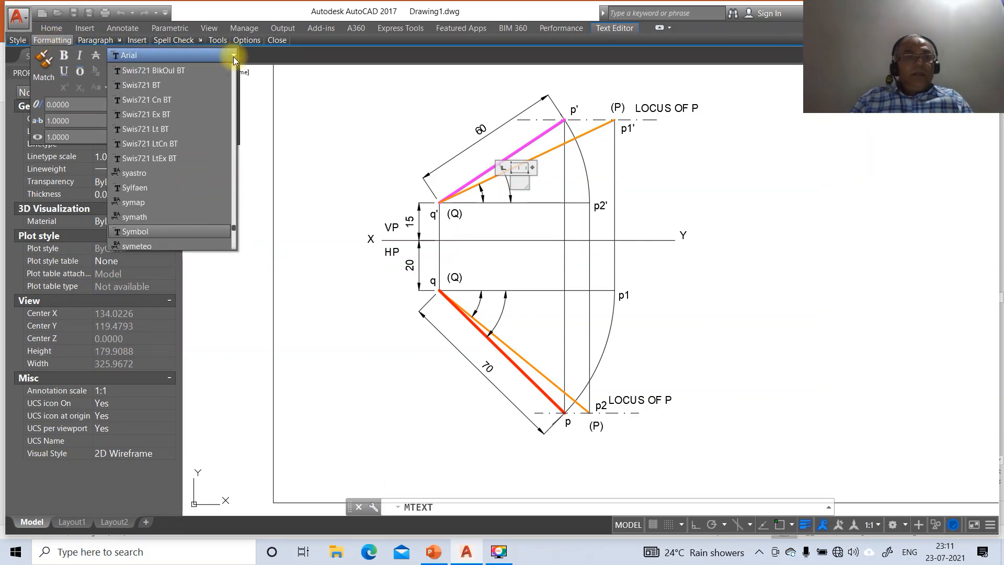
{"action": "left_click", "coordinate": [162, 227]}
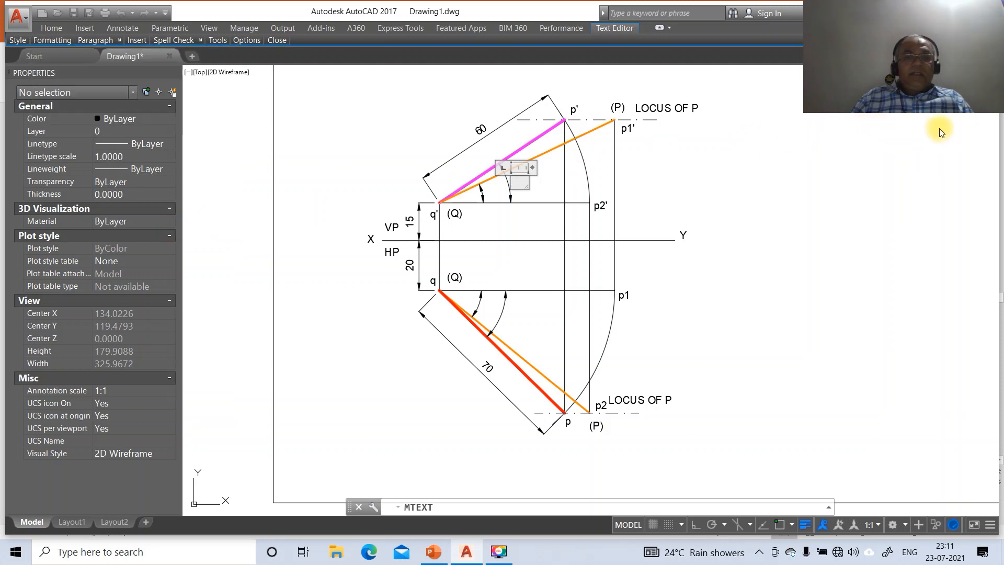
{"action": "left_click", "coordinate": [990, 201]}
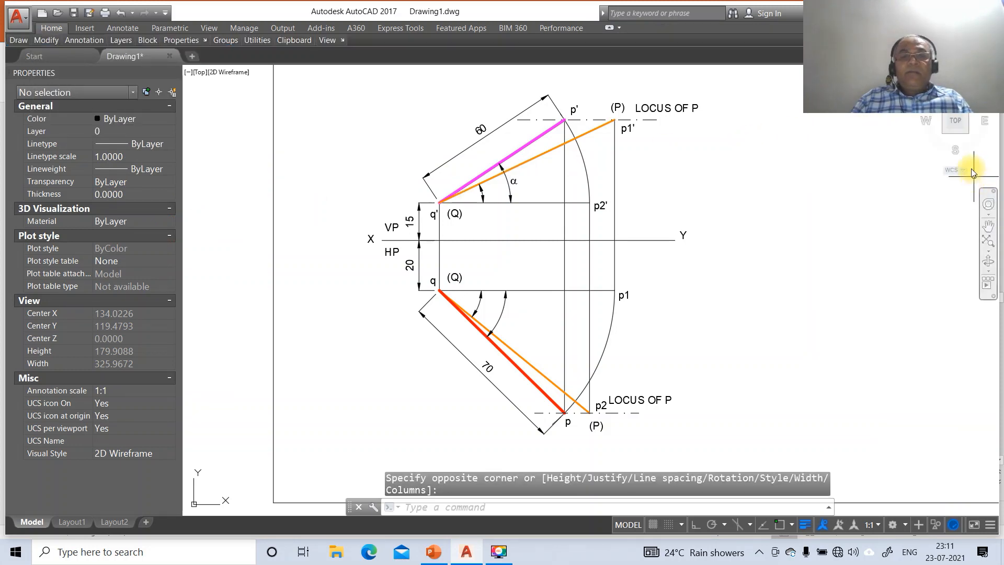
Step: Copy the α label beside the other three angle arcs, one in the upper view and two in the lower view
{"action": "type", "text": "Co"}
{"action": "key", "text": "Return"}
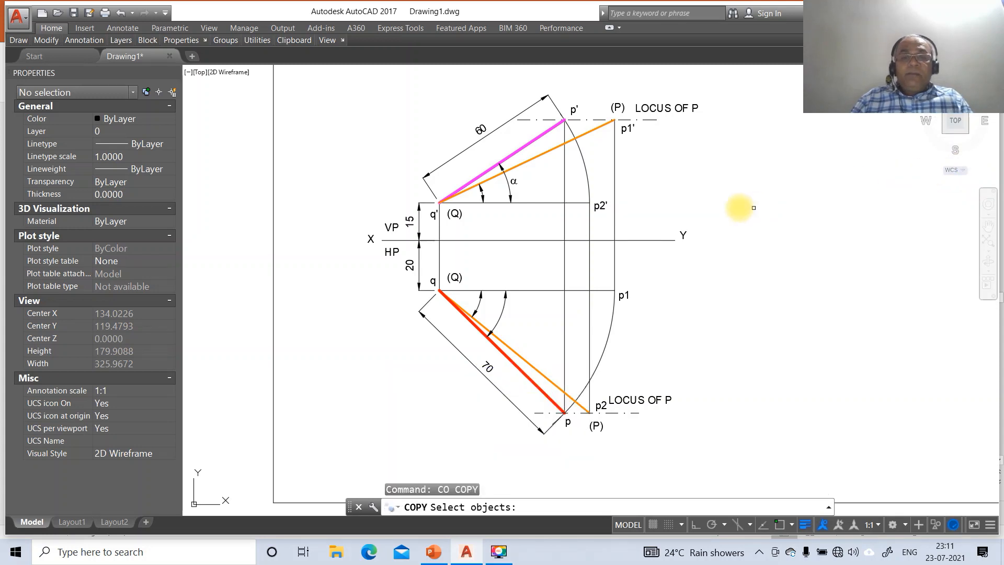
{"action": "left_click", "coordinate": [515, 183]}
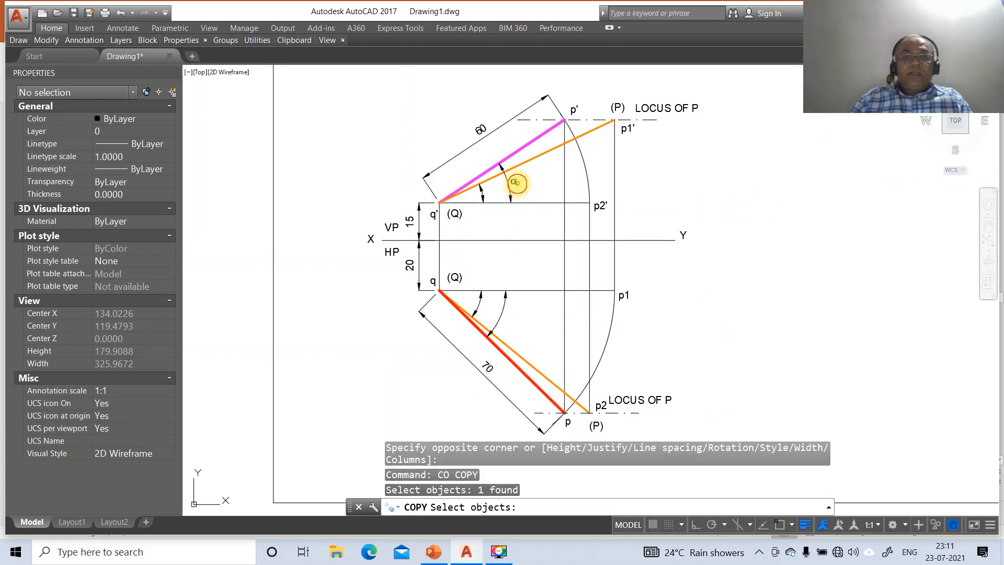
{"action": "key", "text": "Return"}
{"action": "left_click", "coordinate": [548, 197]}
{"action": "left_click", "coordinate": [520, 211]}
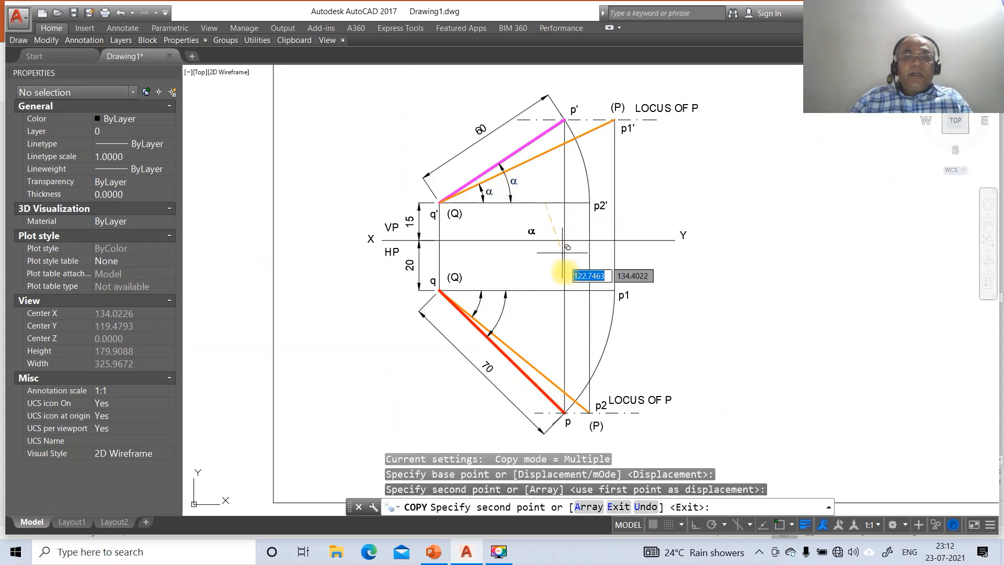
{"action": "left_click", "coordinate": [517, 328]}
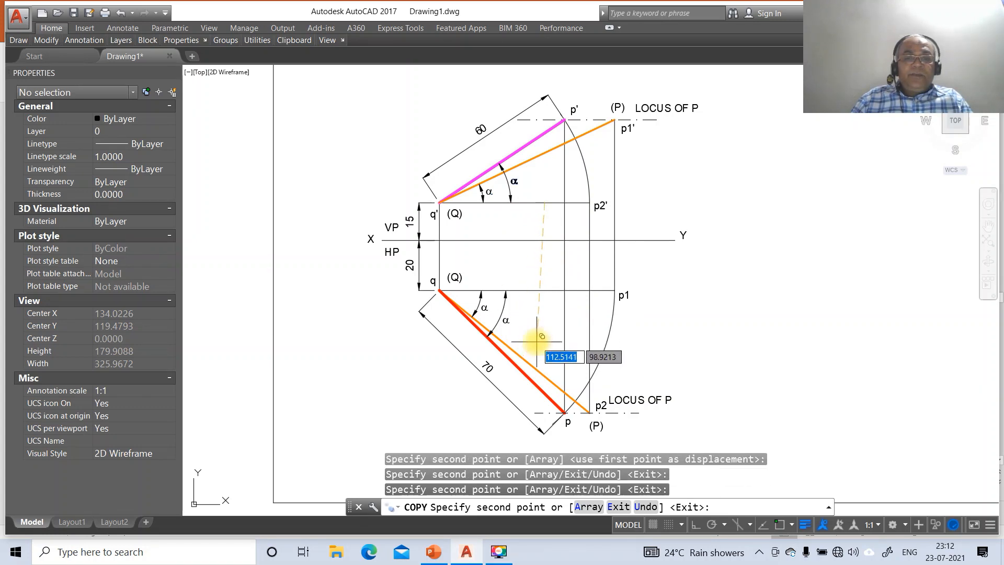
{"action": "key", "text": "Return"}
Step: Edit the α copies beside the two inner angle arcs to read θ in the upper view and φ in the lower view
{"action": "type", "text": "ddedit"}
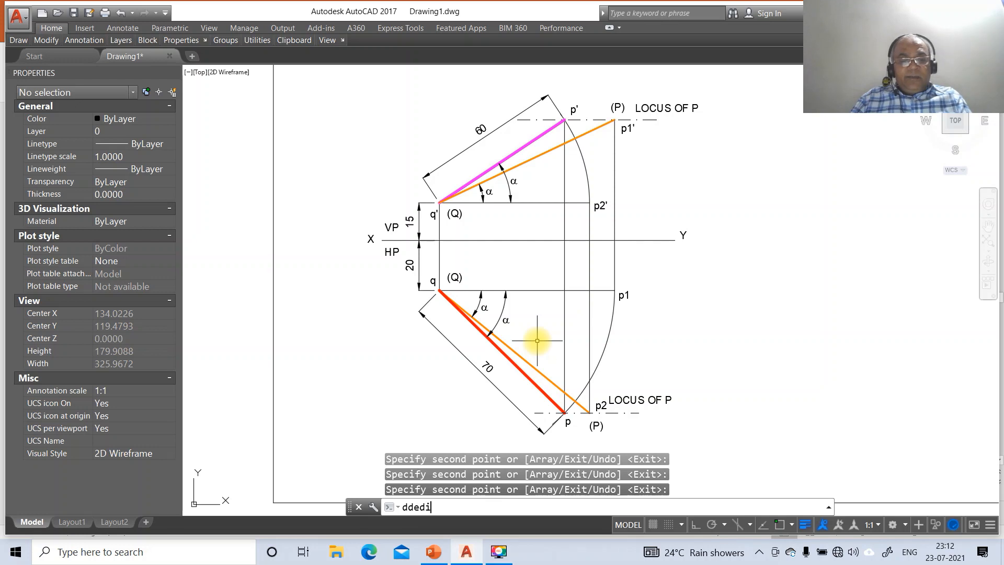
{"action": "key", "text": "Return"}
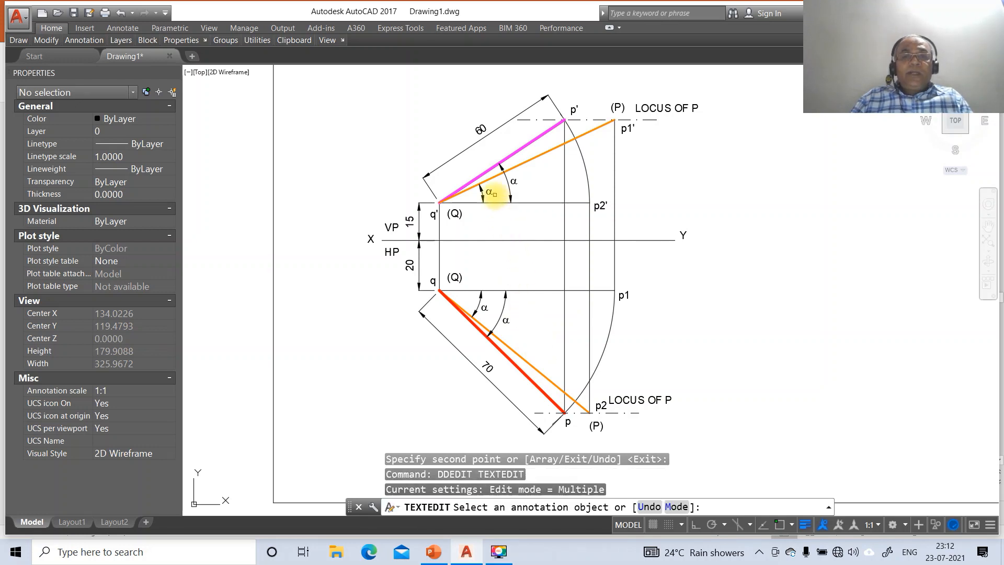
{"action": "left_click", "coordinate": [492, 192]}
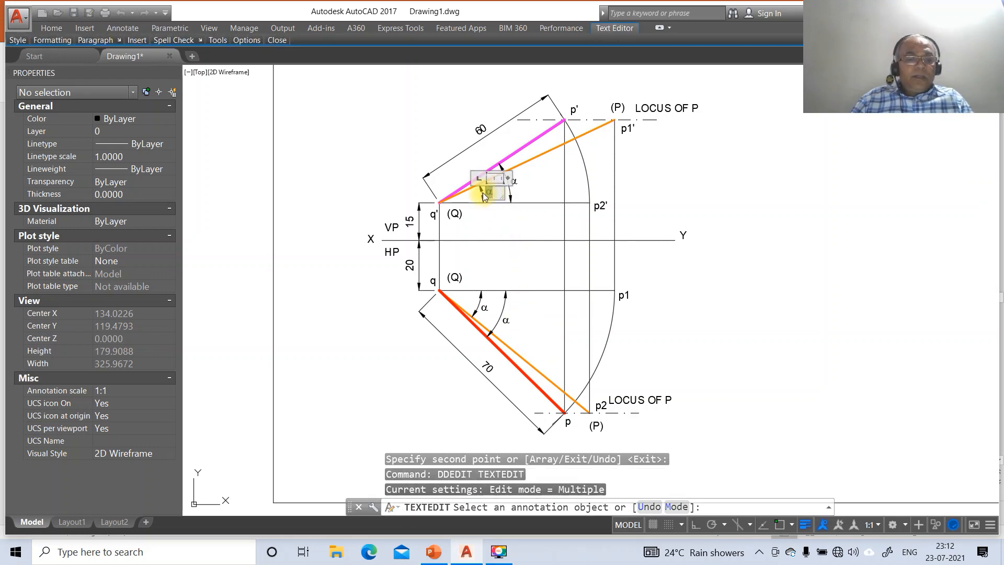
{"action": "left_click", "coordinate": [701, 270]}
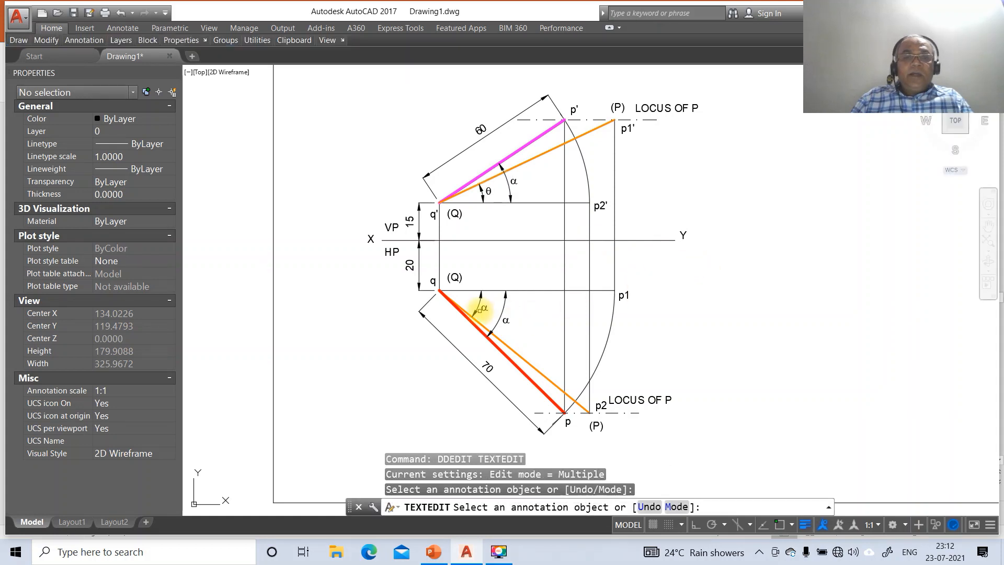
{"action": "left_click", "coordinate": [484, 308]}
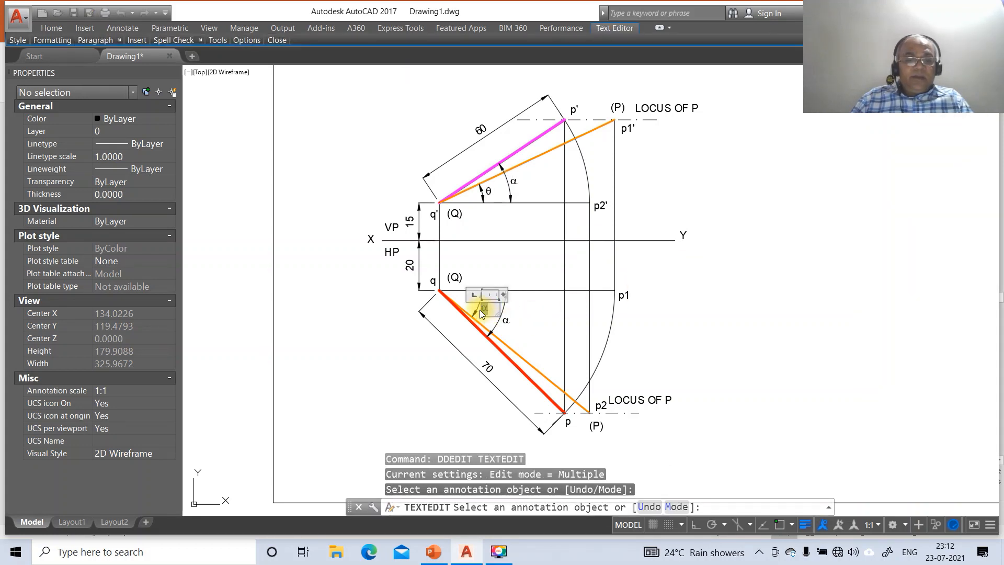
{"action": "left_click", "coordinate": [708, 321]}
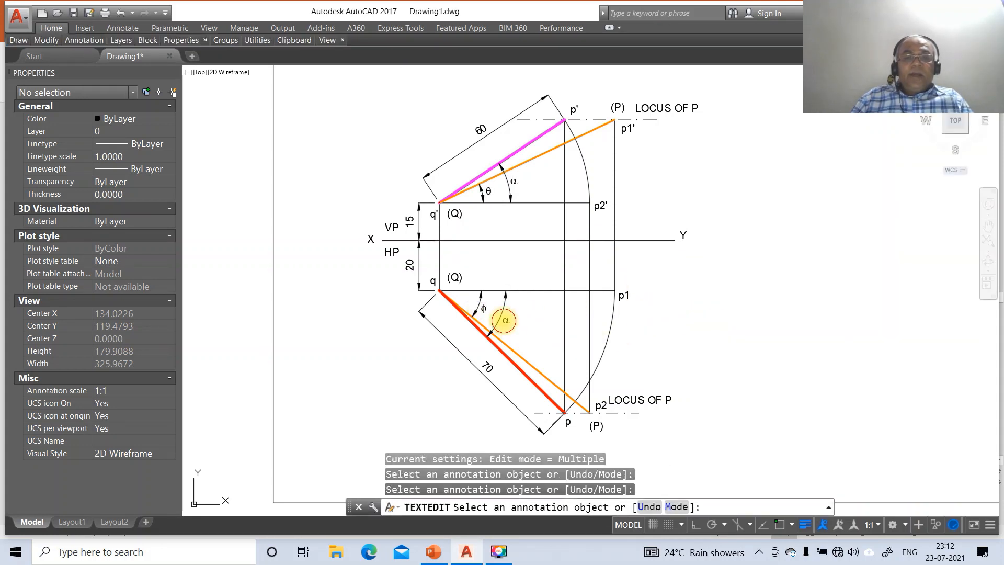
Step: Change the label beside the red line's outer angle arc to β and end text editing
{"action": "left_click", "coordinate": [506, 322]}
{"action": "left_click_drag", "start_coordinate": [515, 324], "coordinate": [500, 322]}
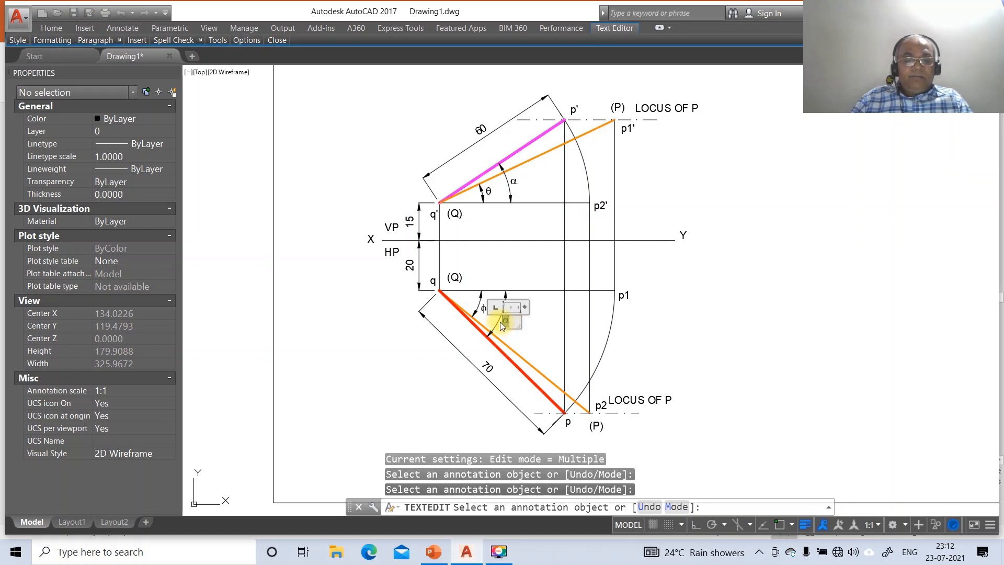
{"action": "type", "text": "b"}
{"action": "left_click", "coordinate": [724, 325]}
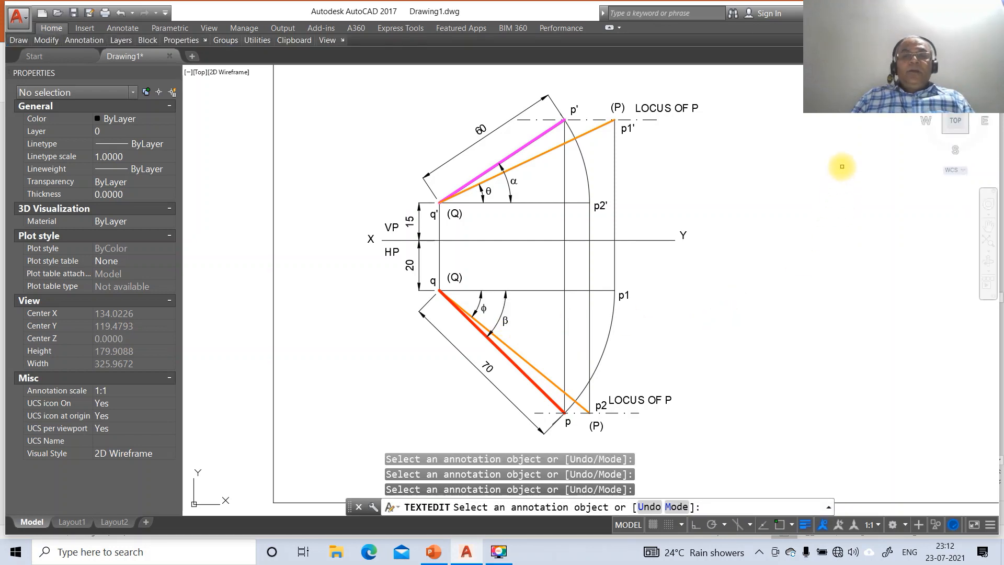
{"action": "type", "text": "m"}
{"action": "key", "text": "Return"}
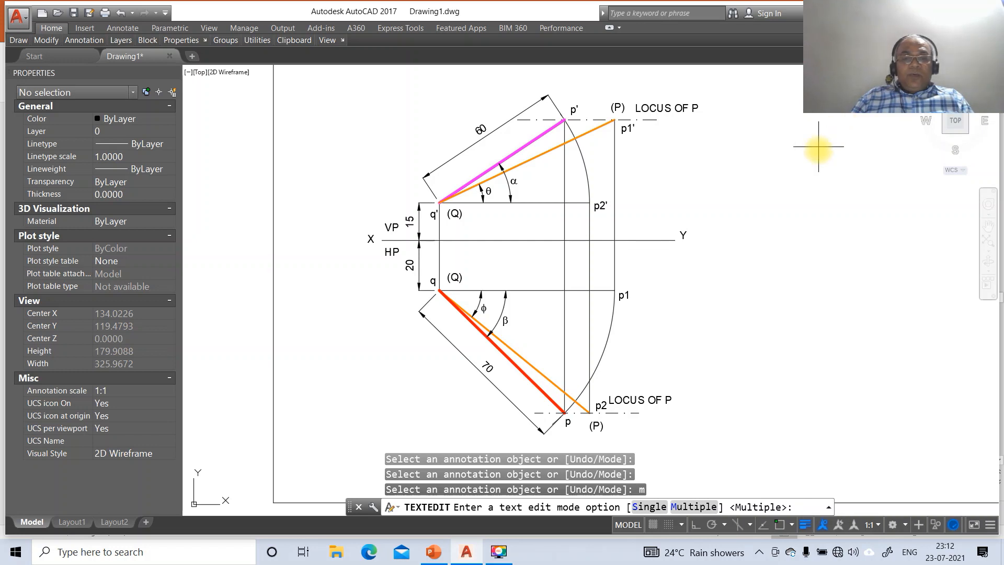
{"action": "key", "text": "Escape"}
{"action": "key", "text": "Escape"}
{"action": "key", "text": "Escape"}
Step: Move the X label closer to the left end of the reference line
{"action": "type", "text": "m"}
{"action": "key", "text": "Return"}
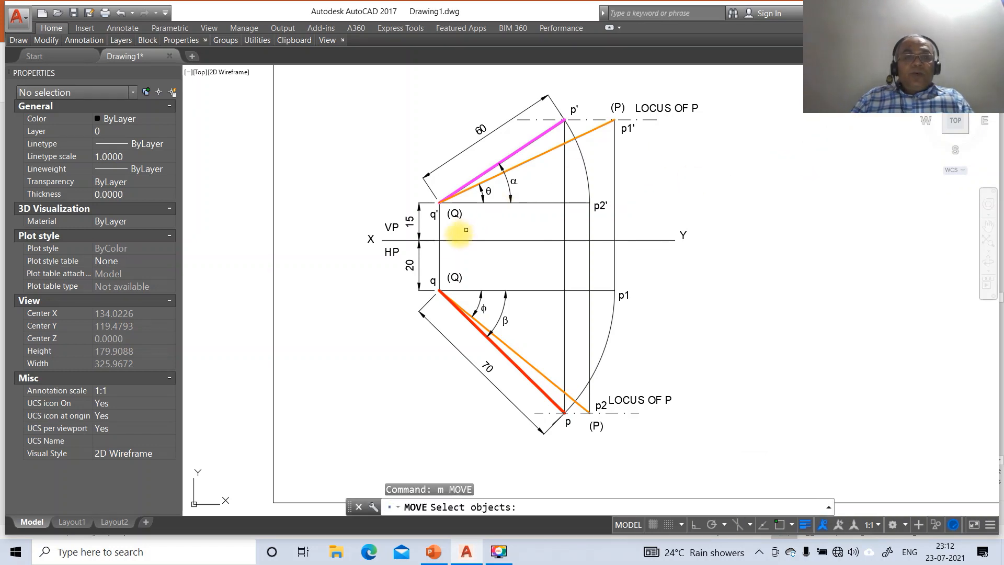
{"action": "left_click", "coordinate": [371, 239]}
{"action": "key", "text": "Return"}
{"action": "left_click", "coordinate": [383, 284]}
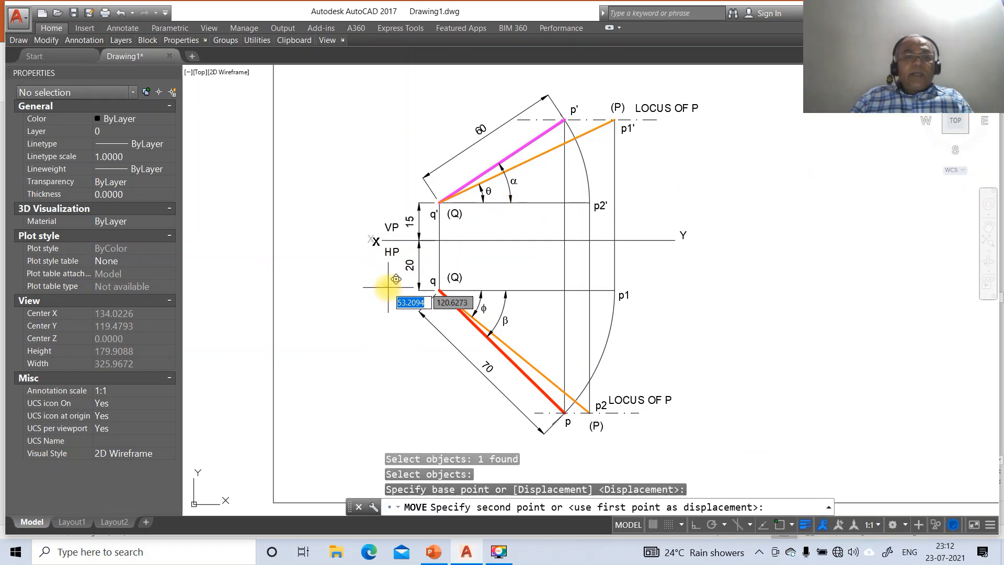
{"action": "left_click", "coordinate": [397, 278]}
Step: Move the VP label down, closer to the reference line
{"action": "key", "text": "Return"}
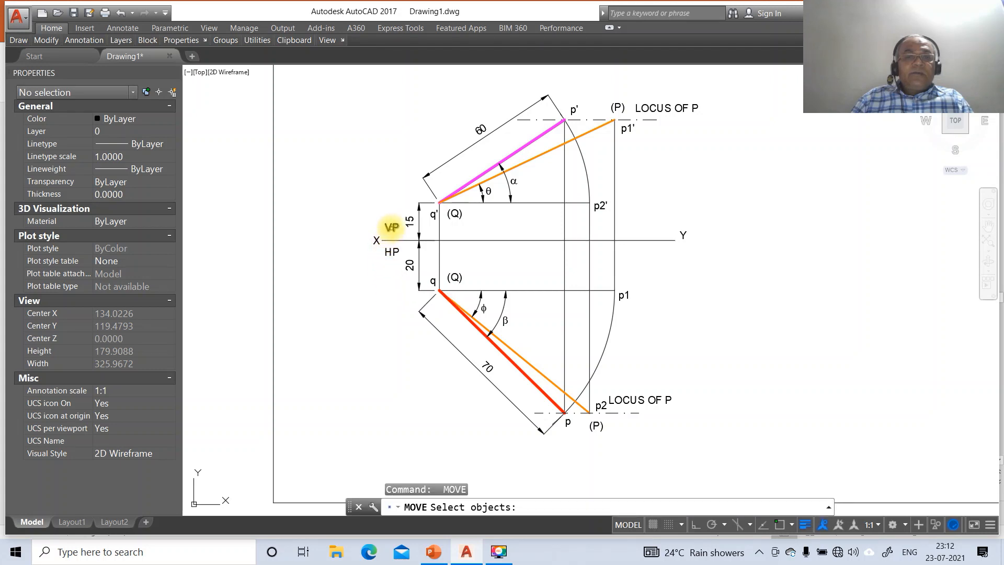
{"action": "left_click", "coordinate": [392, 228]}
{"action": "key", "text": "Return"}
{"action": "left_click", "coordinate": [460, 248]}
{"action": "left_click", "coordinate": [459, 253]}
Step: Move the HP label up, closer to the reference line beneath the VP label
{"action": "key", "text": "Return"}
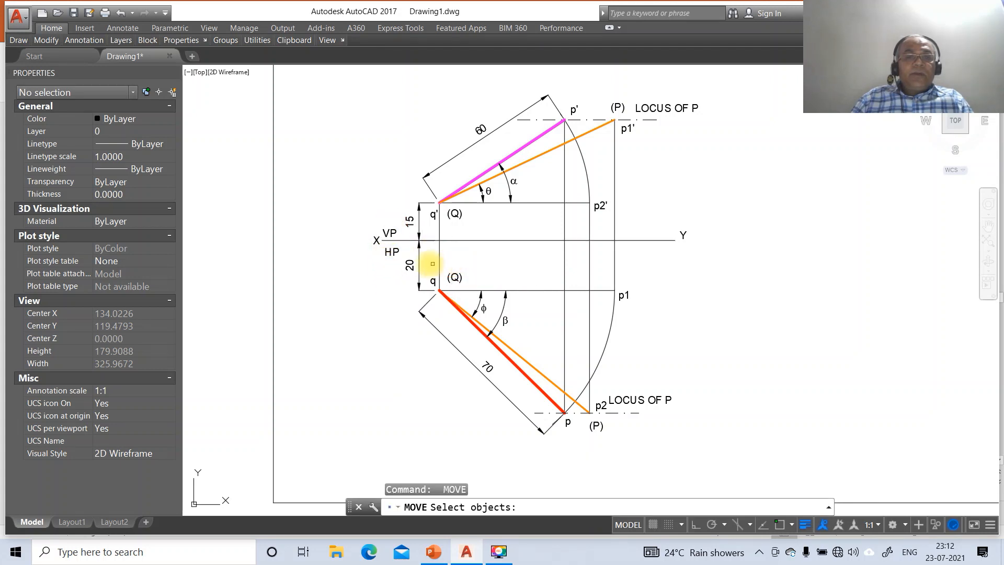
{"action": "left_click", "coordinate": [401, 253]}
{"action": "key", "text": "Return"}
{"action": "left_click", "coordinate": [446, 265]}
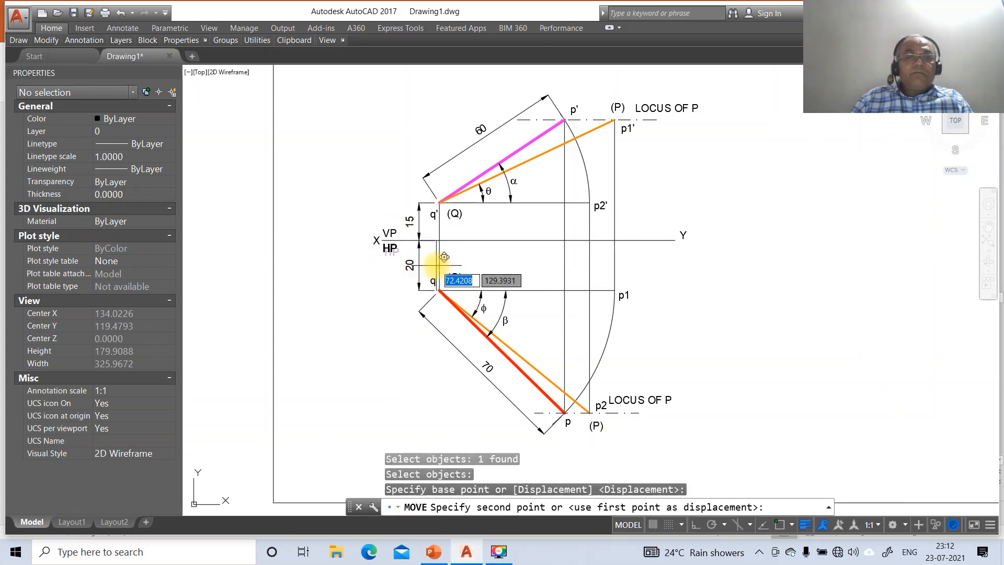
{"action": "left_click", "coordinate": [442, 260]}
Step: Move the q' label slightly up and toward the dimension, closer to its point
{"action": "key", "text": "Return"}
{"action": "left_click", "coordinate": [434, 214]}
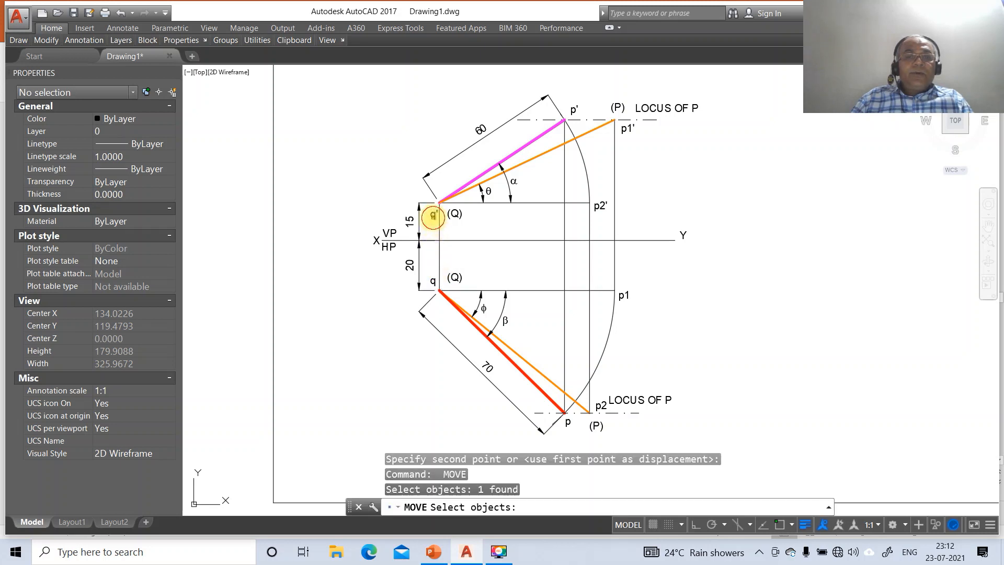
{"action": "key", "text": "Return"}
{"action": "left_click", "coordinate": [464, 239]}
{"action": "left_click", "coordinate": [464, 239]}
Step: Move the upper view's (Q) label closer to q', just beside the vertical projector
{"action": "key", "text": "Return"}
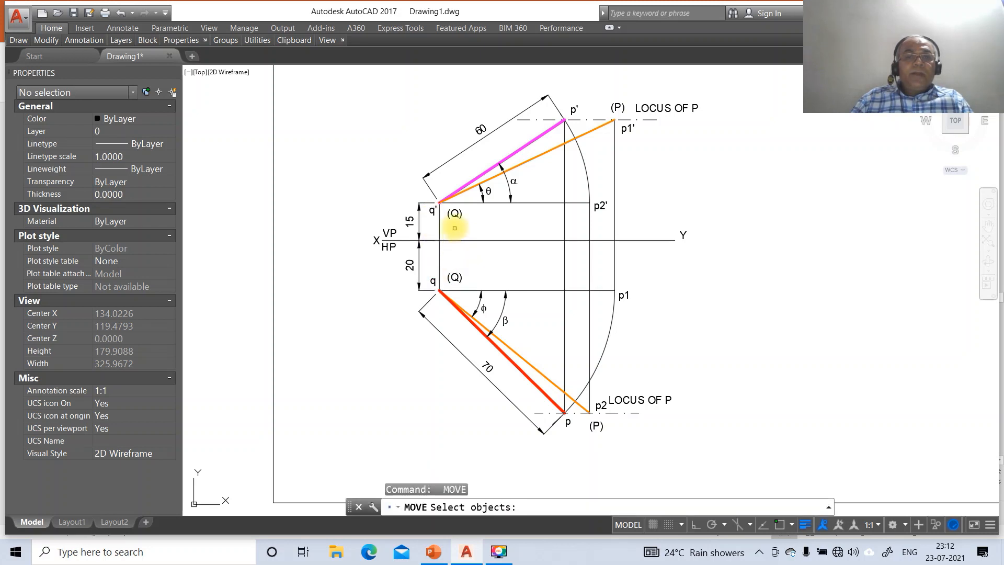
{"action": "left_click", "coordinate": [454, 214]}
{"action": "key", "text": "Return"}
{"action": "left_click", "coordinate": [482, 244]}
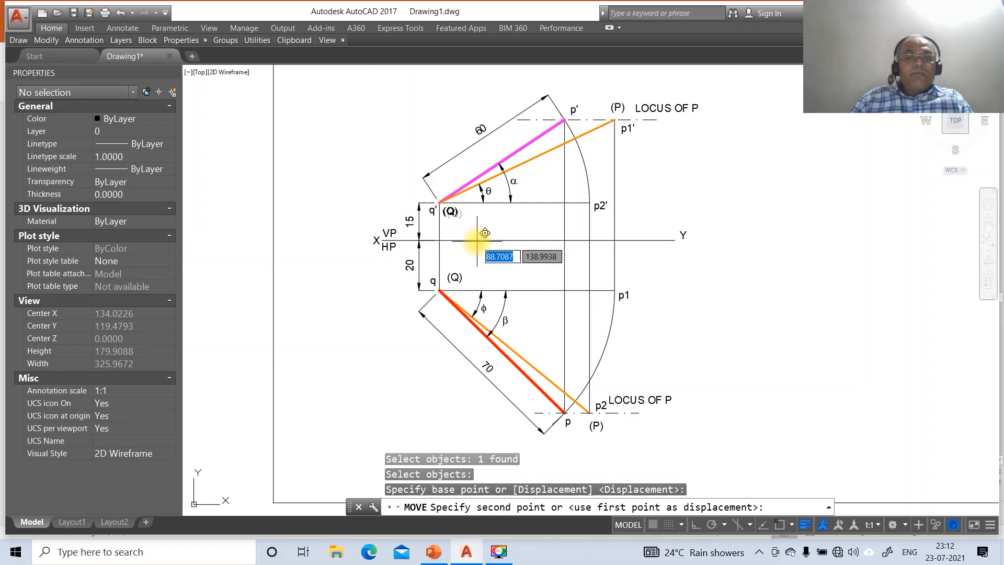
{"action": "left_click", "coordinate": [477, 240]}
Step: Move the p' label to just above the upper end of the magenta line
{"action": "key", "text": "Return"}
{"action": "left_click", "coordinate": [574, 107]}
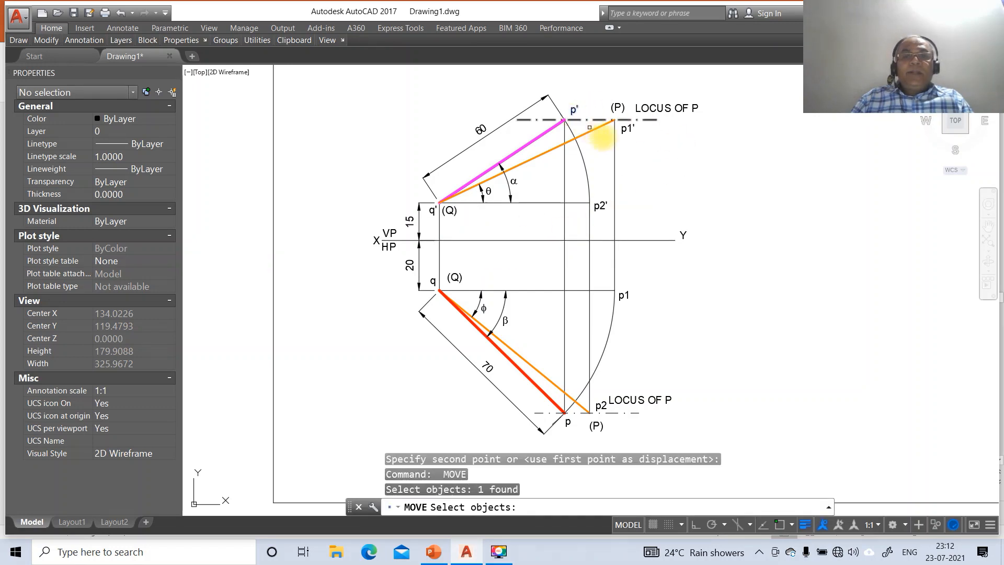
{"action": "key", "text": "Return"}
{"action": "left_click", "coordinate": [606, 133]}
{"action": "left_click", "coordinate": [608, 132]}
Step: Move the upper view's (P) label below the locus line to clear the space above the orange line's end
{"action": "key", "text": "Return"}
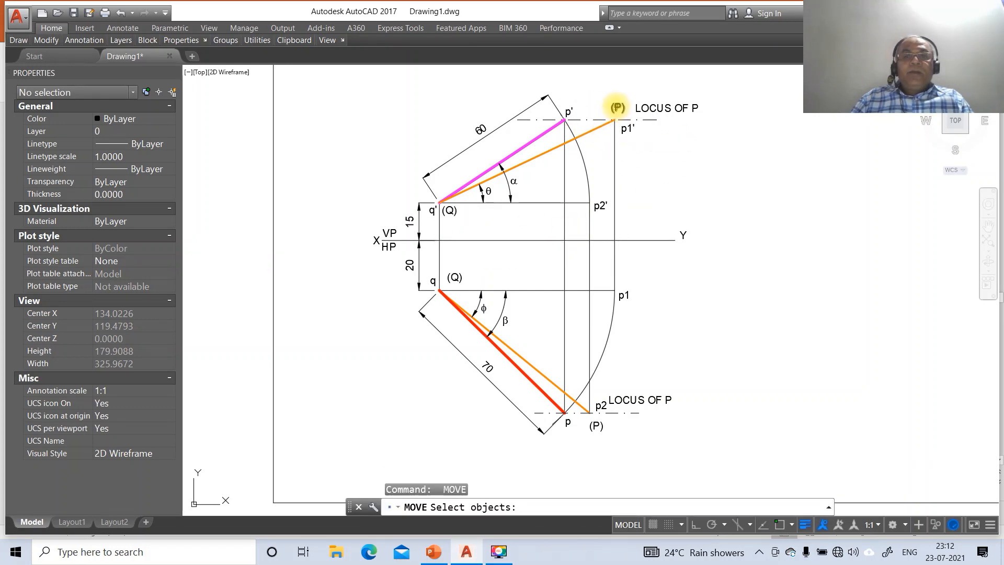
{"action": "left_click", "coordinate": [617, 107]}
{"action": "key", "text": "Return"}
{"action": "left_click", "coordinate": [642, 140]}
{"action": "left_click", "coordinate": [670, 170]}
Step: Move the p1' label above the locus line, directly over the orange line's upper end
{"action": "key", "text": "Return"}
{"action": "left_click", "coordinate": [627, 128]}
{"action": "key", "text": "Return"}
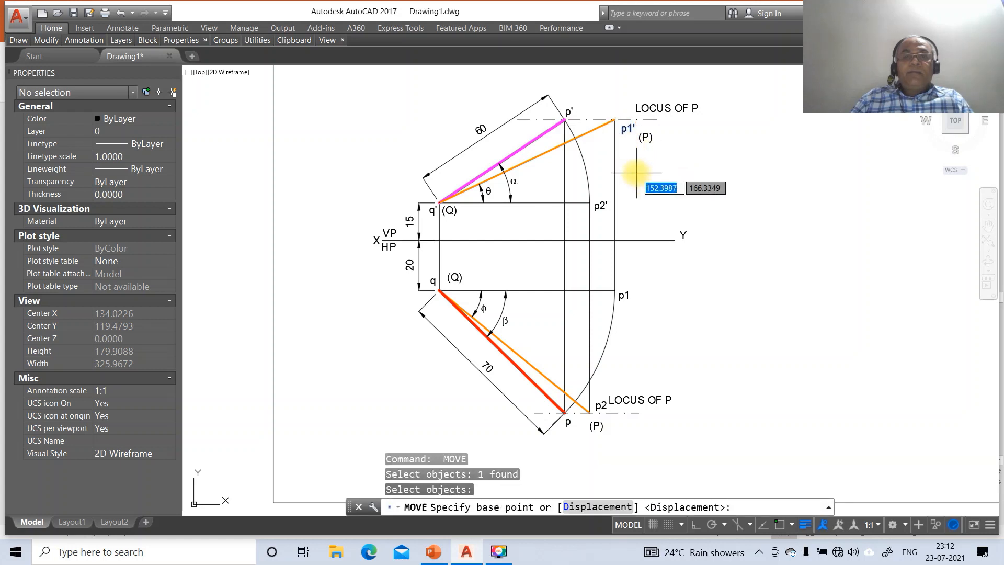
{"action": "left_click", "coordinate": [635, 171]}
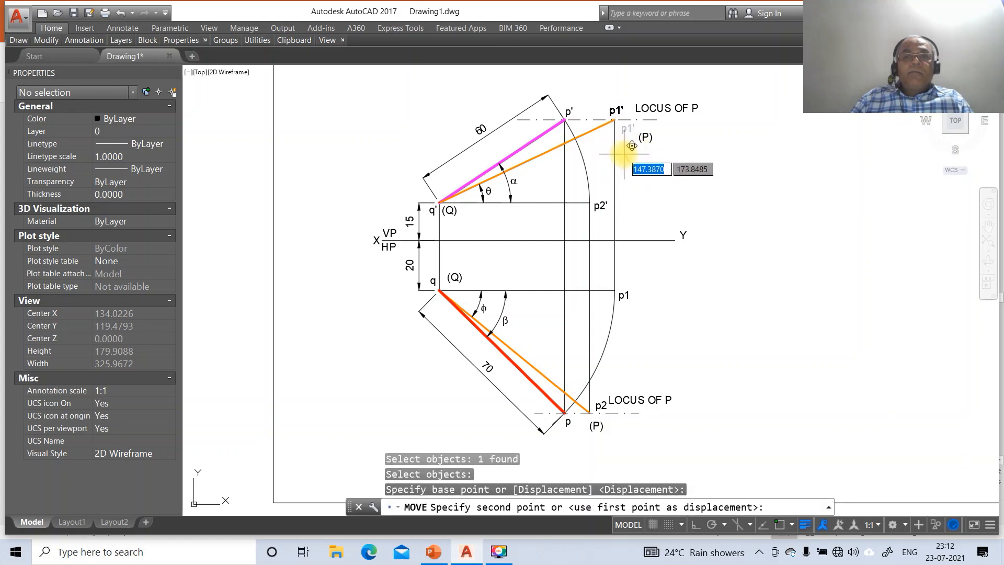
{"action": "left_click", "coordinate": [627, 155]}
Step: Move the upper LOCUS OF P label further right to make room after p1'
{"action": "key", "text": "Return"}
{"action": "left_click", "coordinate": [674, 109]}
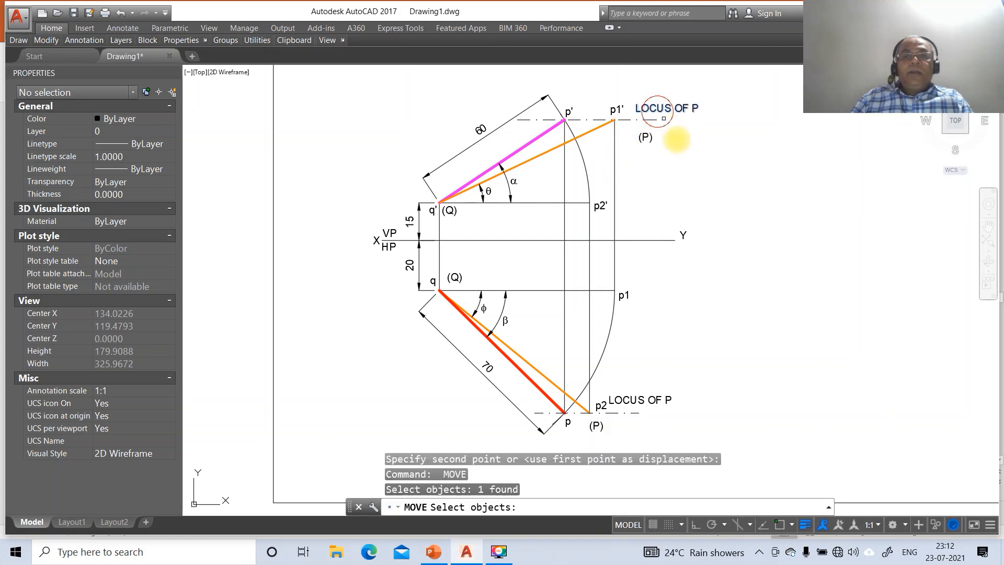
{"action": "key", "text": "Return"}
{"action": "left_click", "coordinate": [642, 140]}
{"action": "left_click", "coordinate": [668, 145]}
Step: Move the upper view's (P) label up to sit directly beside p1'
{"action": "key", "text": "Return"}
{"action": "left_click", "coordinate": [646, 138]}
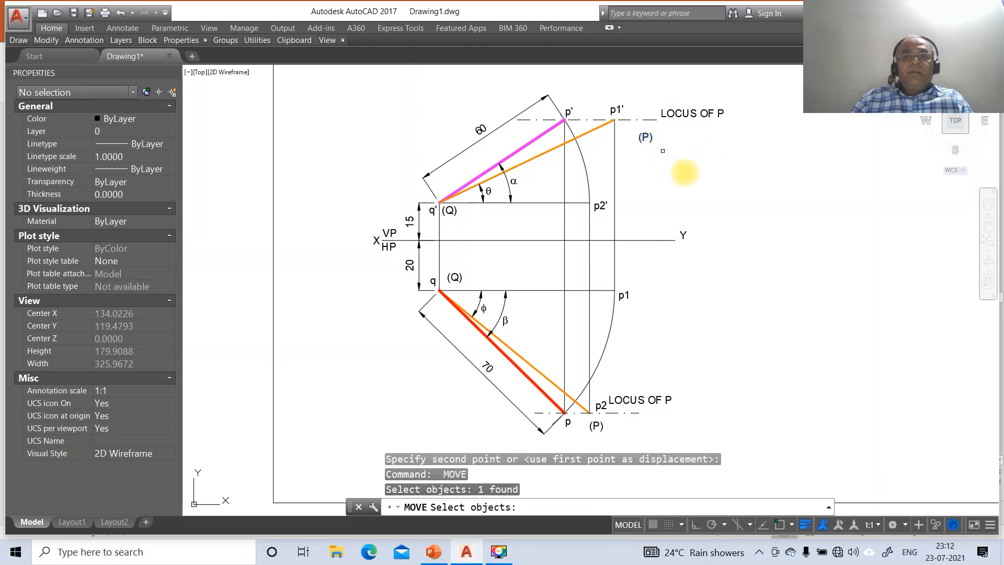
{"action": "key", "text": "Return"}
{"action": "left_click", "coordinate": [694, 164]}
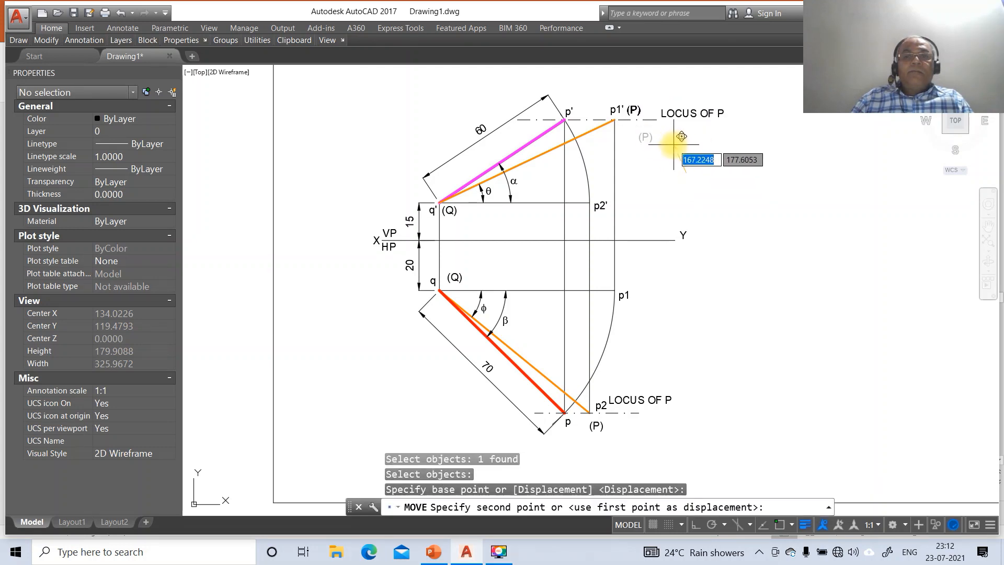
{"action": "left_click", "coordinate": [680, 136]}
Step: Move the upper LOCUS OF P label back left, close to the (P) label and above the locus line
{"action": "key", "text": "Return"}
{"action": "left_click", "coordinate": [682, 117]}
{"action": "key", "text": "Return"}
{"action": "left_click", "coordinate": [697, 143]}
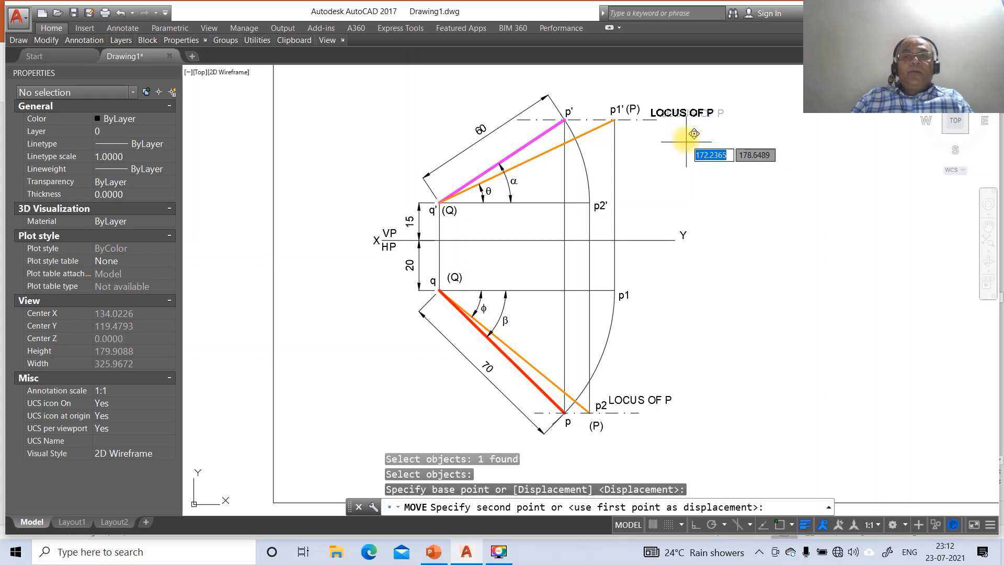
{"action": "left_click", "coordinate": [684, 140]}
Step: Move the p2' label slightly up and left, closer to the lower end of the upper arc
{"action": "key", "text": "Return"}
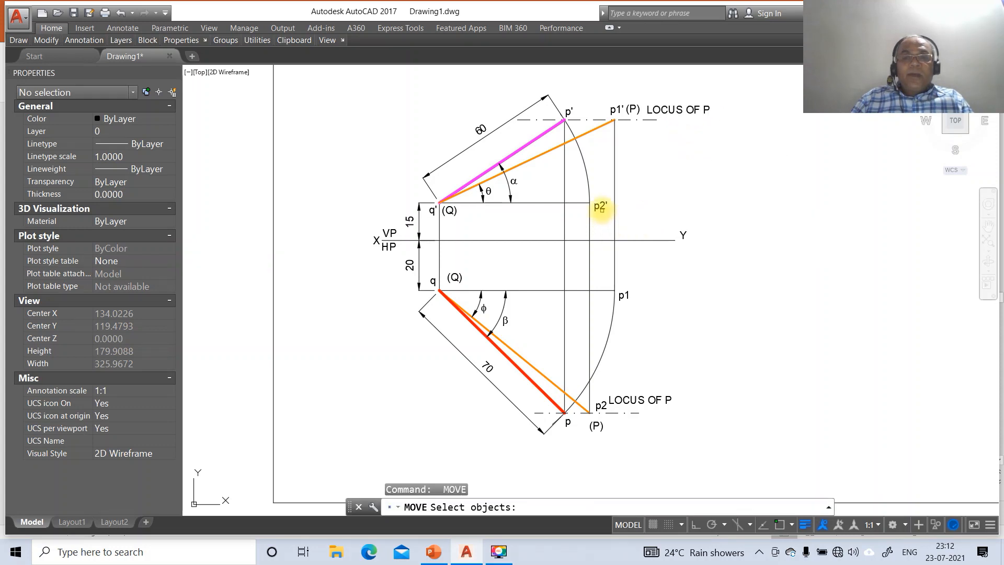
{"action": "left_click", "coordinate": [600, 206]}
{"action": "key", "text": "Return"}
{"action": "left_click", "coordinate": [639, 233]}
{"action": "left_click", "coordinate": [638, 232]}
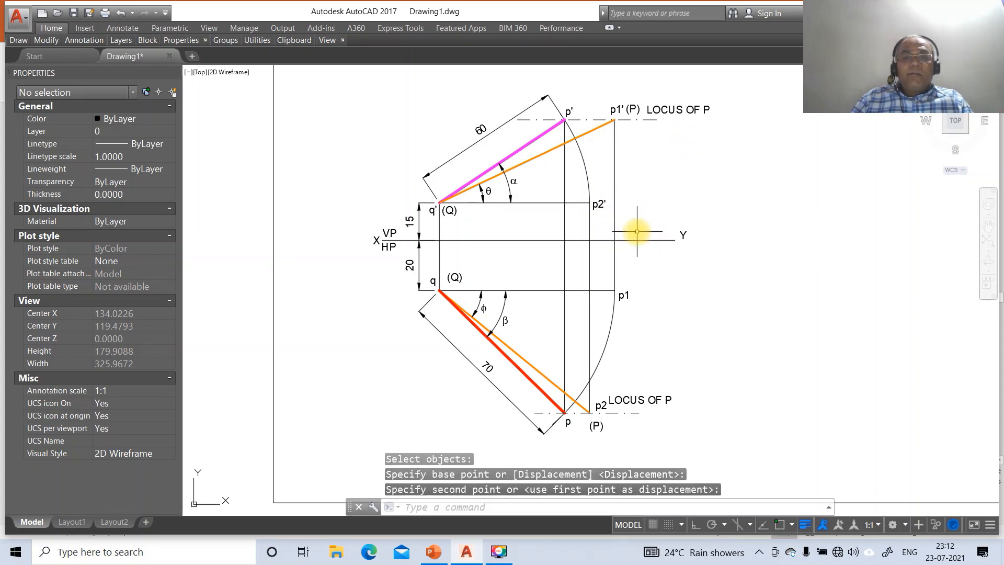
Step: Move the p1 label up, level with the horizontal line's end in the lower view
{"action": "key", "text": "Return"}
{"action": "left_click", "coordinate": [622, 296]}
{"action": "key", "text": "Return"}
{"action": "left_click", "coordinate": [655, 307]}
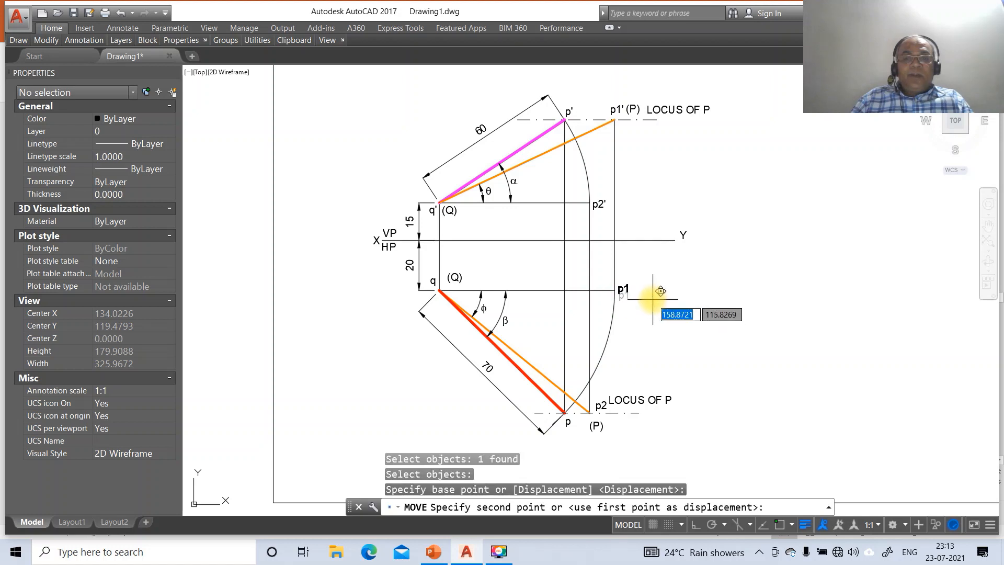
{"action": "left_click", "coordinate": [654, 299]}
Step: Move the lower view's (Q) label down and left, next to the q label
{"action": "key", "text": "Return"}
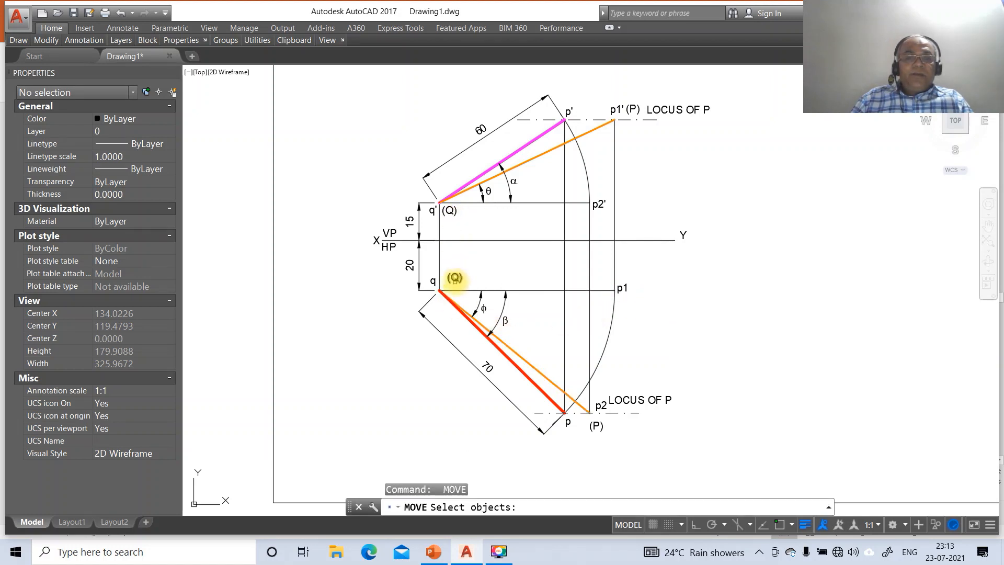
{"action": "left_click", "coordinate": [455, 276]}
{"action": "key", "text": "Return"}
{"action": "left_click", "coordinate": [490, 267]}
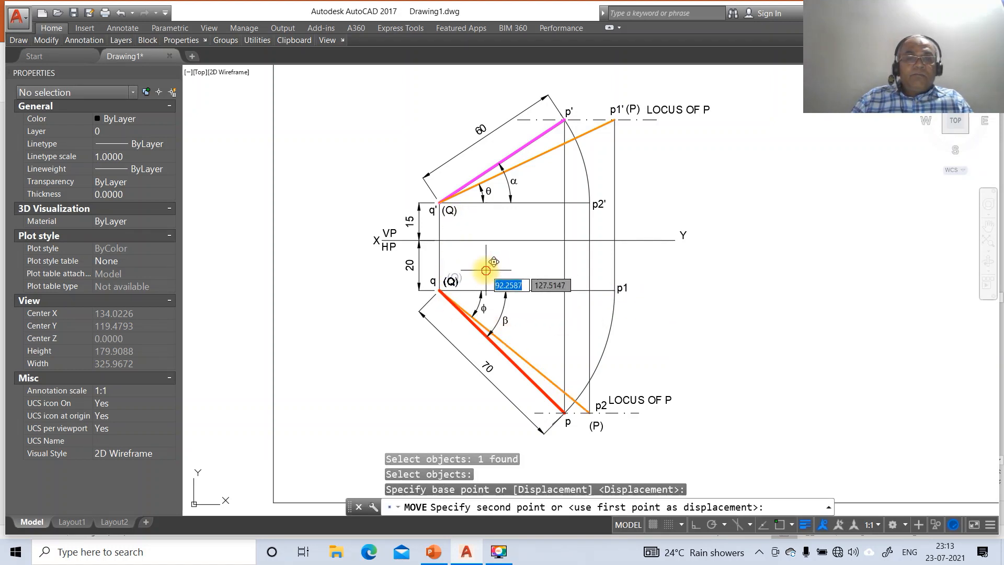
{"action": "left_click", "coordinate": [485, 271]}
Step: Move the p label slightly up, closer to the lower end of the red line
{"action": "key", "text": "Return"}
{"action": "left_click", "coordinate": [597, 425]}
{"action": "key", "text": "Return"}
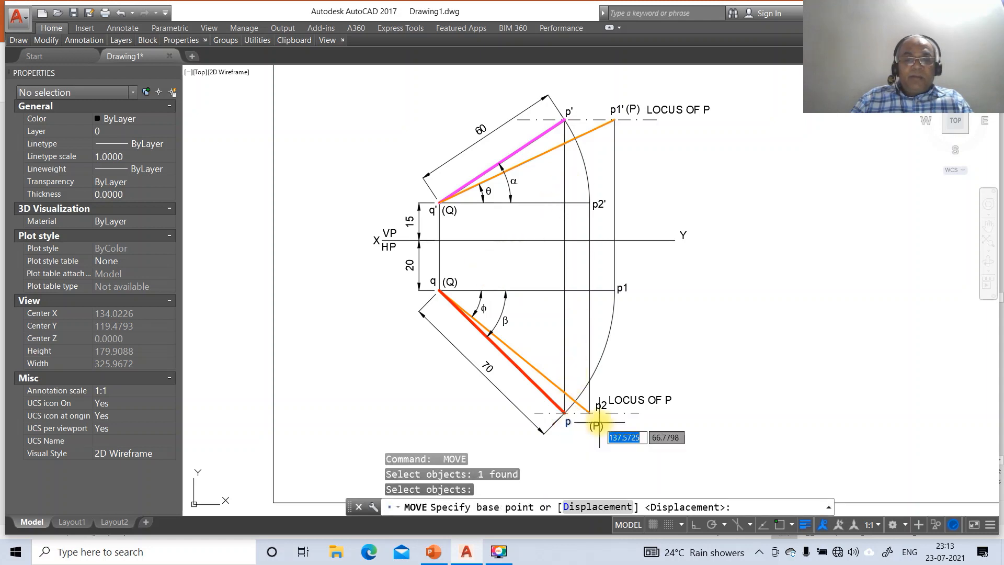
{"action": "left_click", "coordinate": [600, 422]}
{"action": "left_click", "coordinate": [599, 421]}
Step: Move the lower view's (P) label to the right to make room for p2
{"action": "key", "text": "Return"}
{"action": "left_click", "coordinate": [600, 425]}
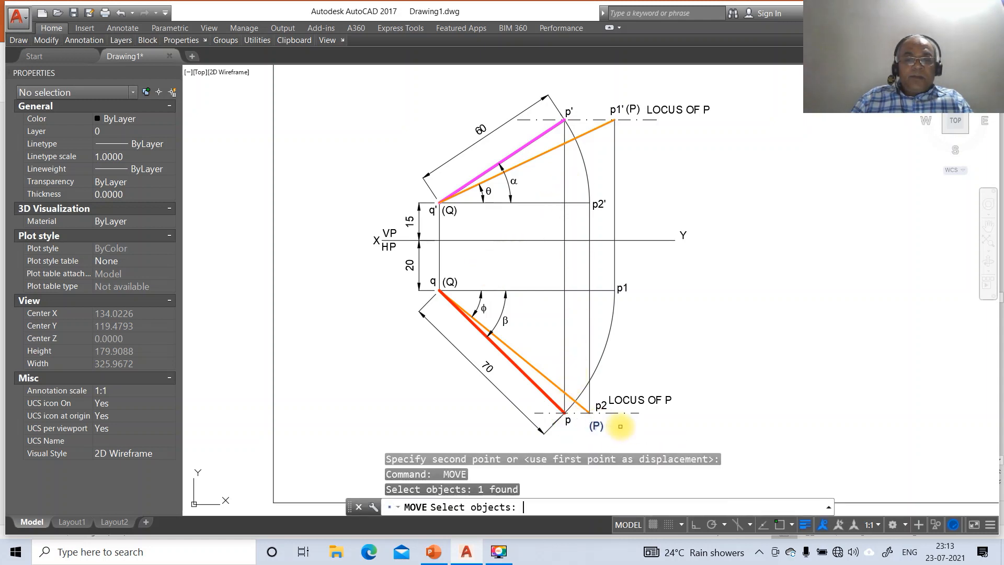
{"action": "key", "text": "Return"}
{"action": "left_click", "coordinate": [622, 425]}
{"action": "left_click", "coordinate": [634, 426]}
Step: Move the p2 label below the lower locus line, between p and (P)
{"action": "key", "text": "Return"}
{"action": "left_click", "coordinate": [602, 407]}
{"action": "key", "text": "Return"}
{"action": "left_click", "coordinate": [640, 413]}
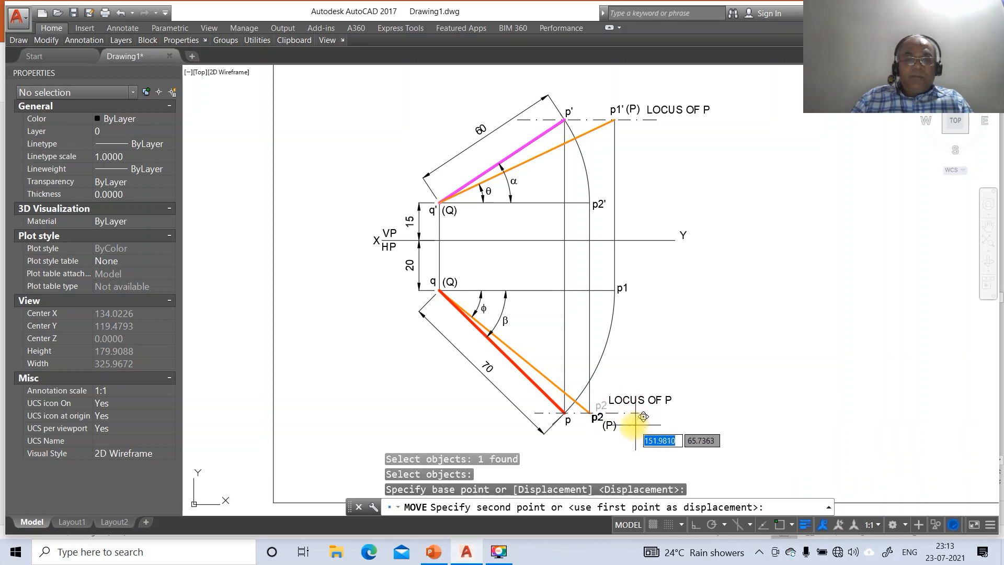
{"action": "left_click", "coordinate": [631, 426]}
Step: Move the lower LOCUS OF P label down, closer to its locus line
{"action": "key", "text": "Return"}
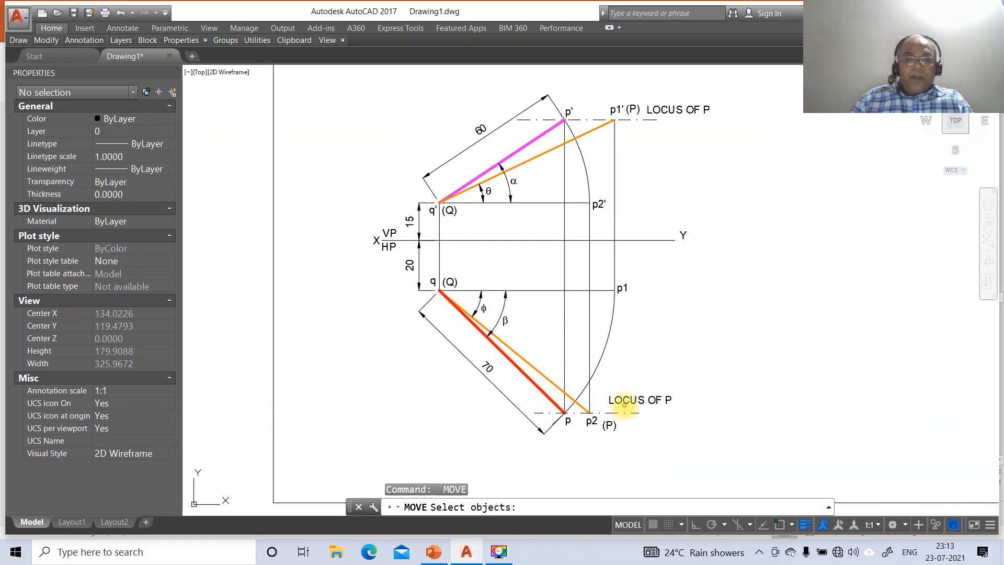
{"action": "left_click", "coordinate": [625, 404]}
{"action": "key", "text": "Return"}
{"action": "left_click", "coordinate": [639, 418]}
{"action": "left_click", "coordinate": [637, 425]}
Step: Move the lower view's (P) label up in line with p2 and end the Move command
{"action": "key", "text": "Return"}
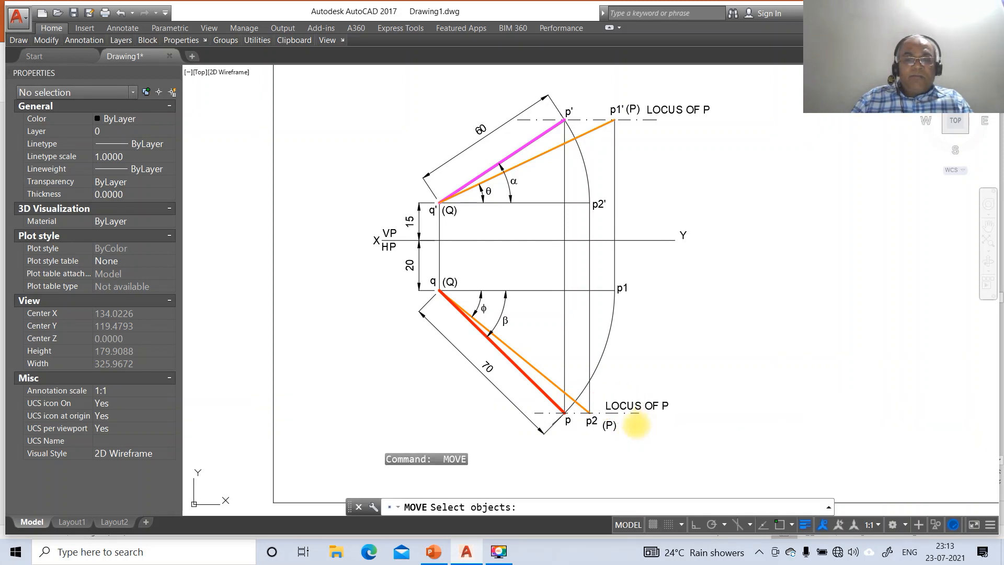
{"action": "left_click", "coordinate": [610, 425]}
{"action": "key", "text": "Return"}
{"action": "left_click", "coordinate": [635, 426]}
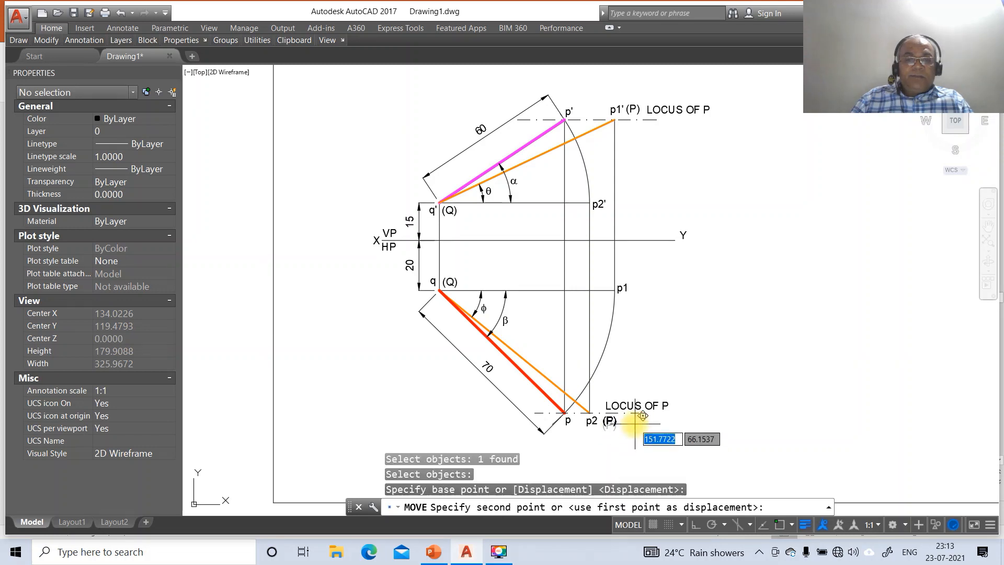
{"action": "left_click", "coordinate": [634, 424]}
{"action": "key", "text": "Return"}
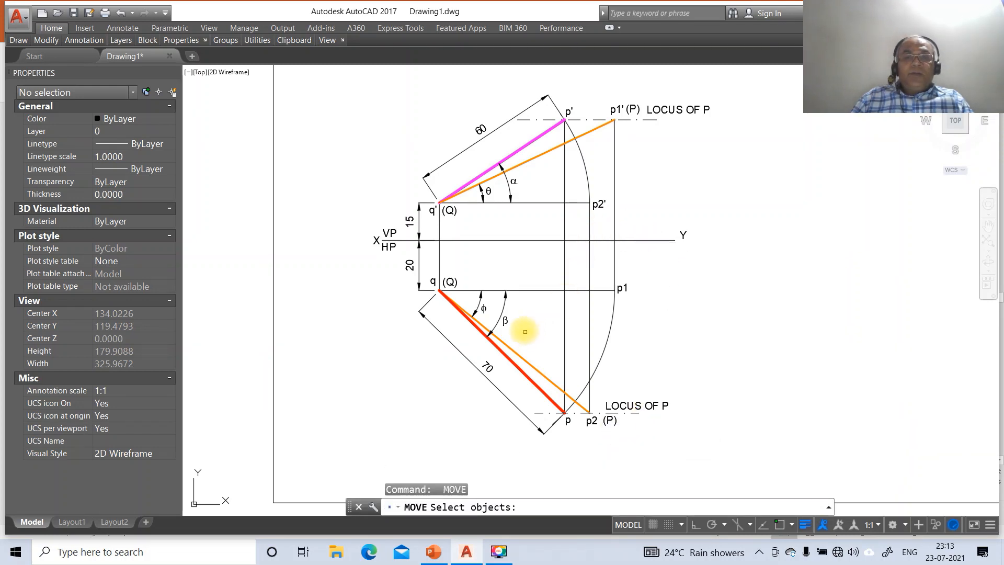
{"action": "key", "text": "Escape"}
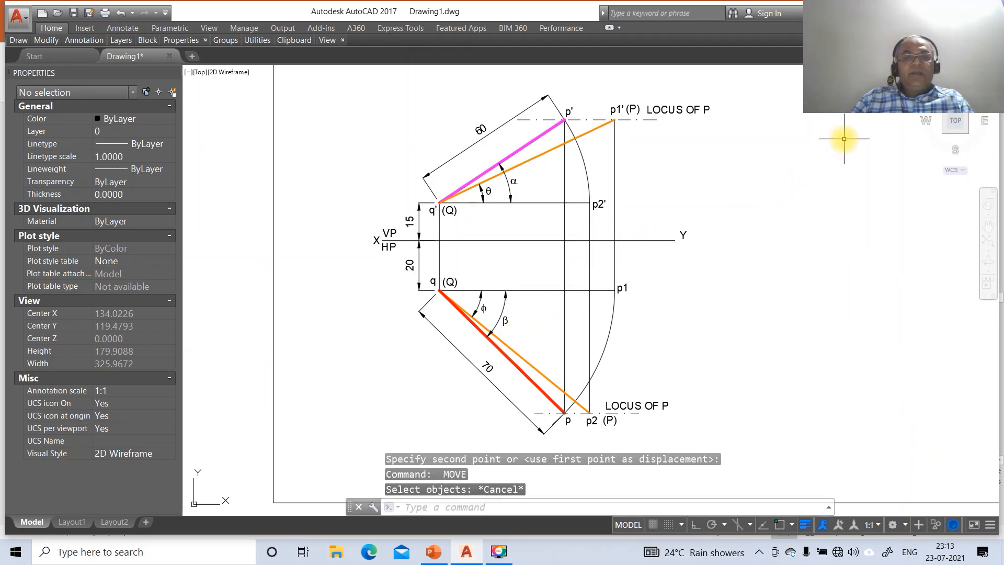
Step: Dimension the distance between the q and p projectors with nearest and perpendicular snaps, placing the dimension just below the reference line
{"action": "type", "text": "di"}
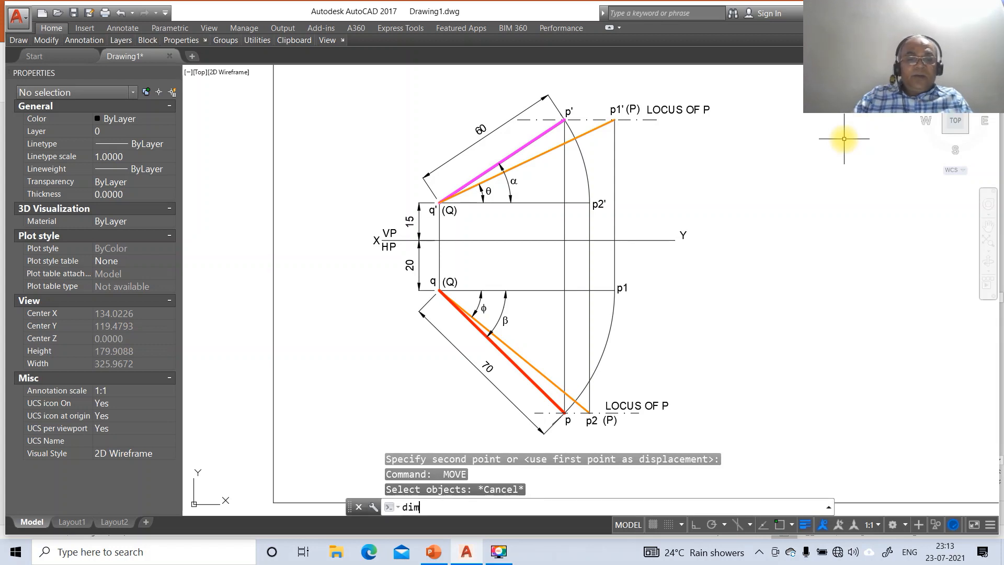
{"action": "type", "text": "m"}
{"action": "key", "text": "Return"}
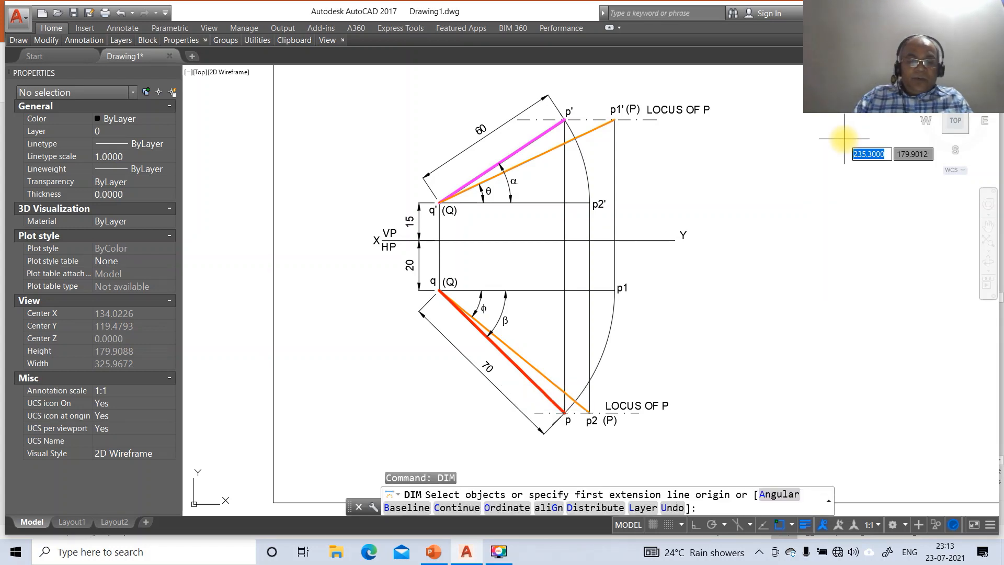
{"action": "type", "text": "nea"}
{"action": "key", "text": "Return"}
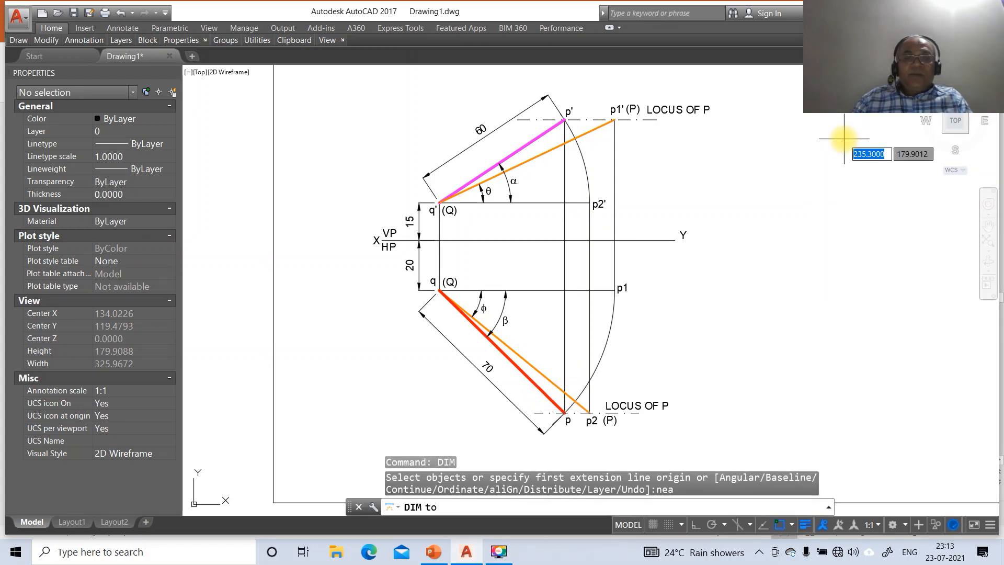
{"action": "left_click", "coordinate": [441, 255]}
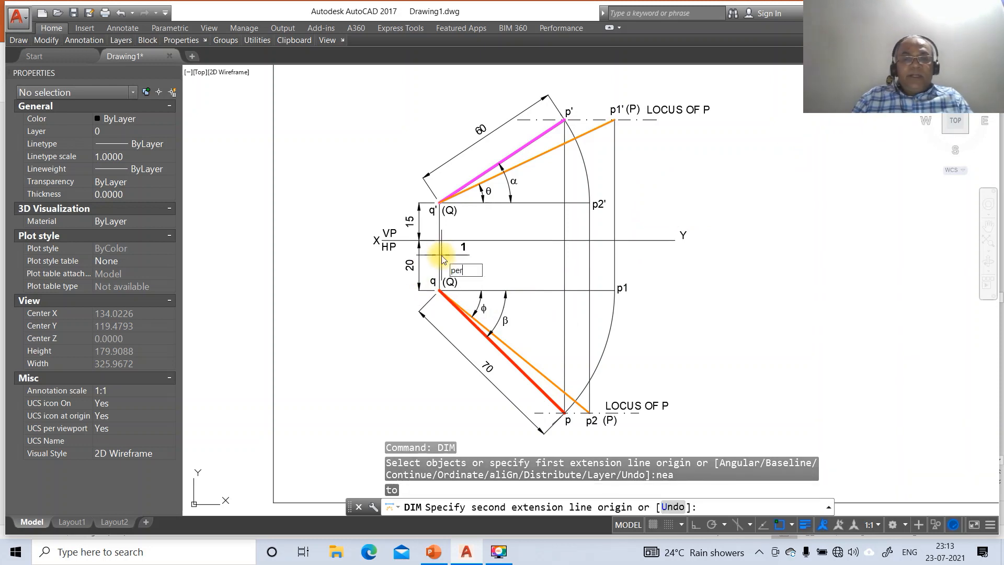
{"action": "type", "text": "per"}
{"action": "key", "text": "Return"}
{"action": "left_click", "coordinate": [563, 264]}
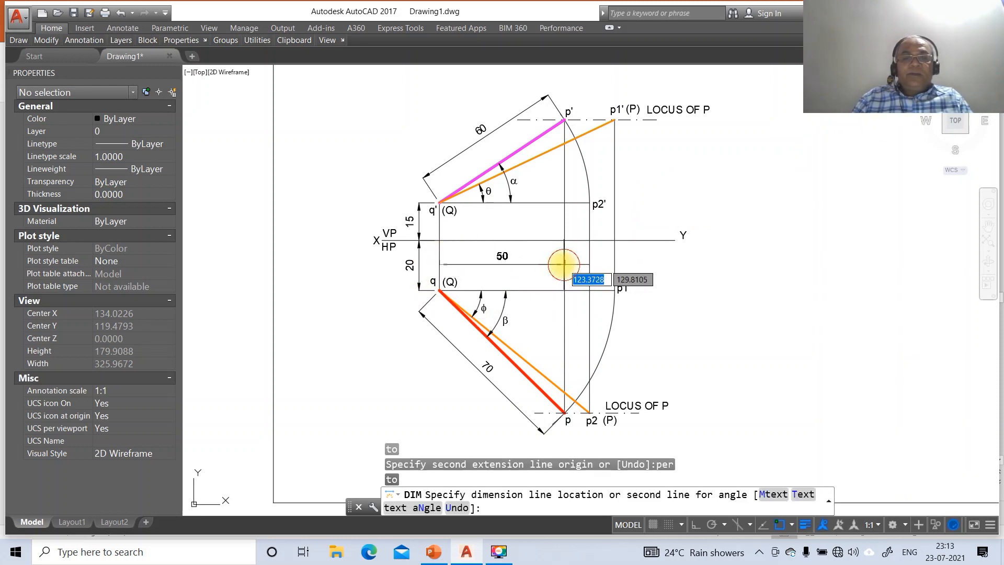
{"action": "left_click", "coordinate": [544, 258]}
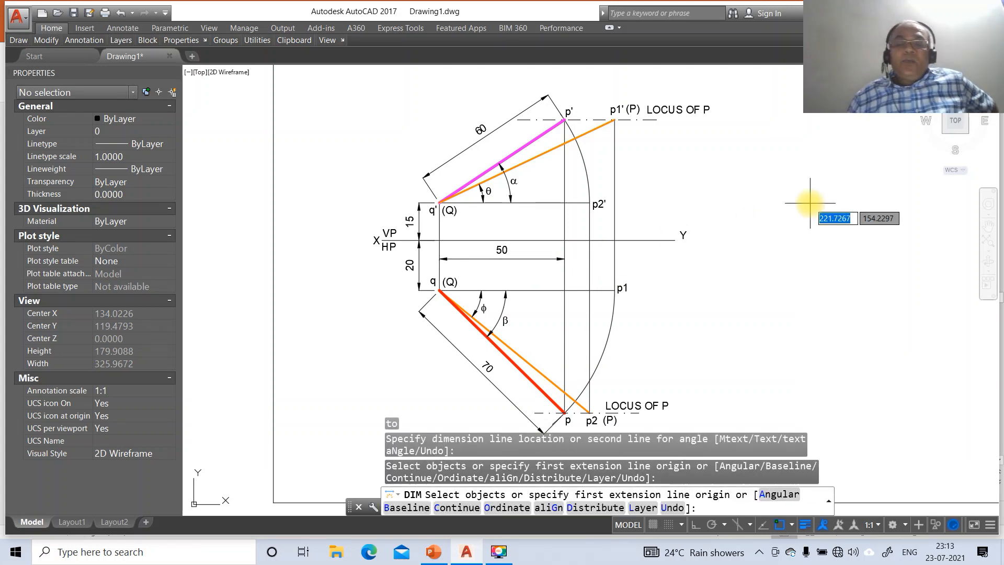
{"action": "key", "text": "Escape"}
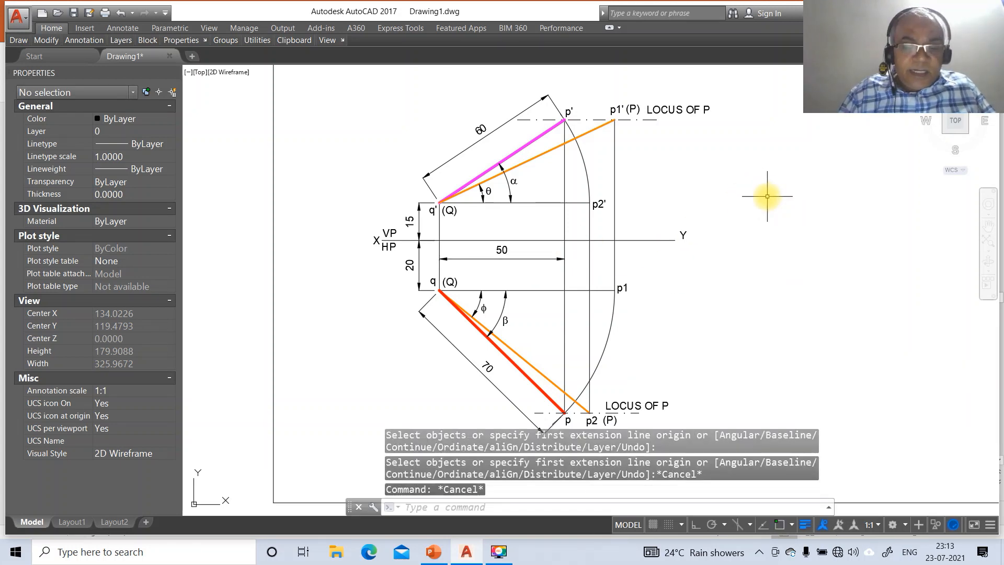
Step: Place a leader arrow without annotation on the upper arc between p' and p2', using a nearest snap and pointing toward p2'
{"action": "type", "text": "leader"}
{"action": "key", "text": "Return"}
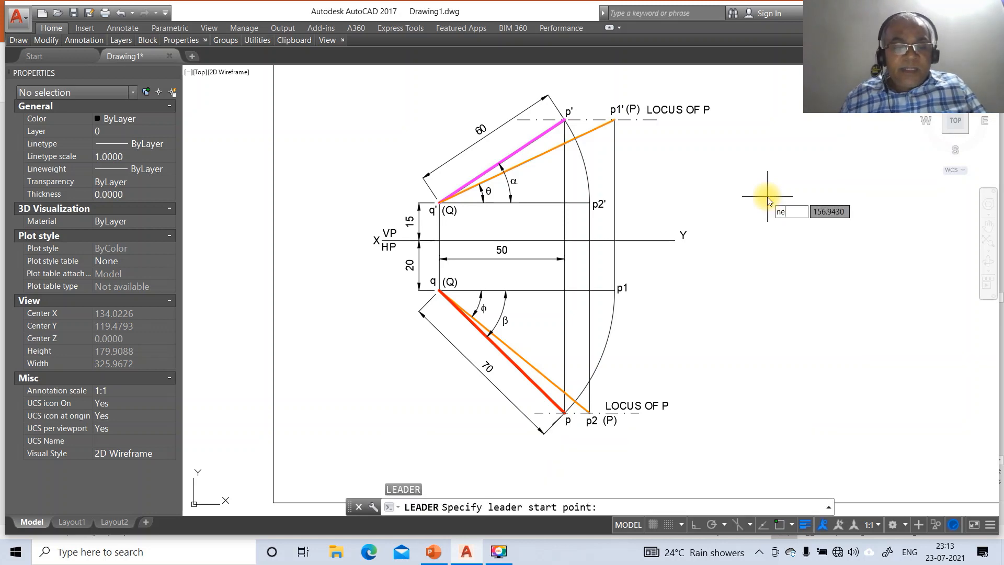
{"action": "key", "text": "alt+Tab"}
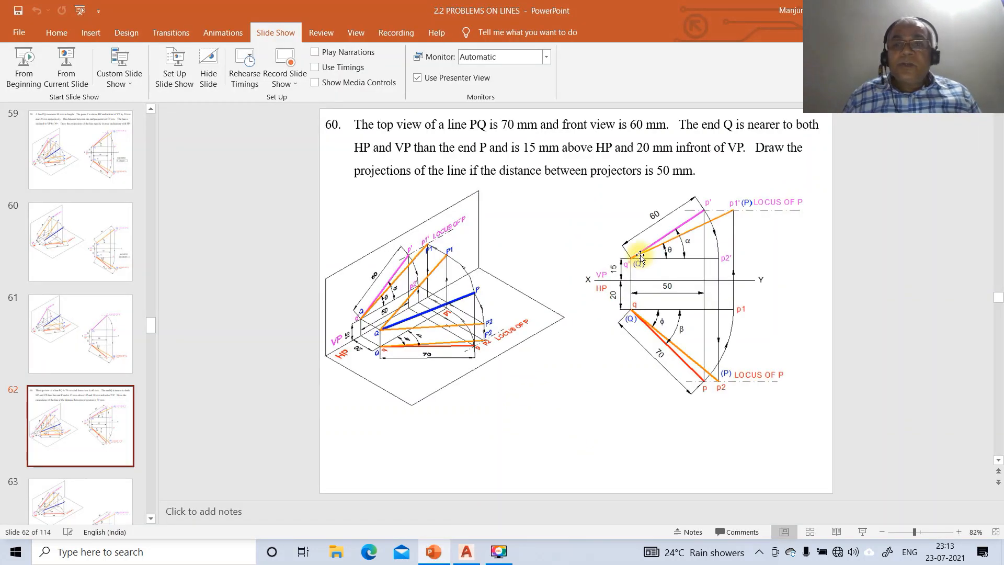
{"action": "left_click", "coordinate": [467, 552]}
{"action": "type", "text": "nea"}
{"action": "key", "text": "Return"}
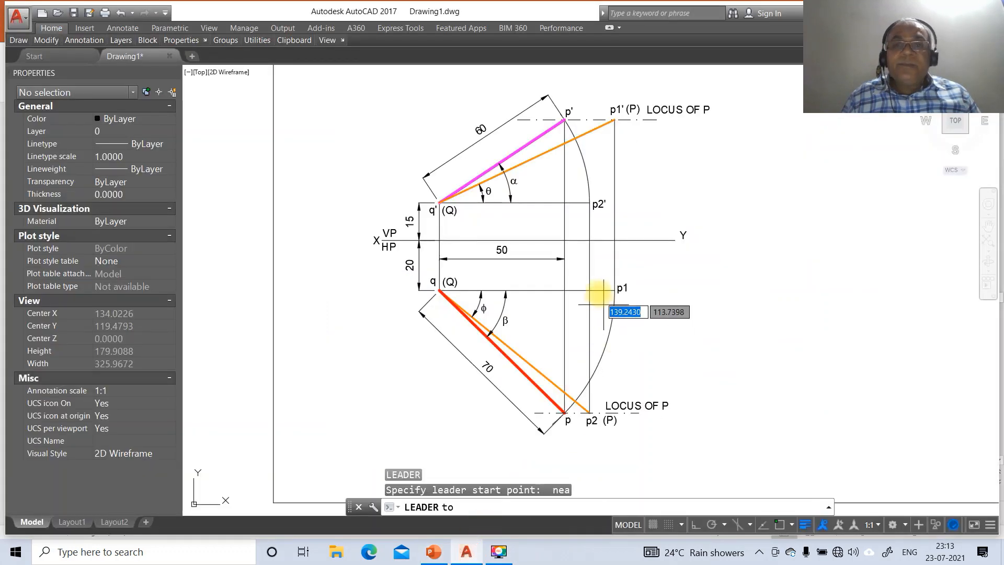
{"action": "left_click", "coordinate": [585, 165]}
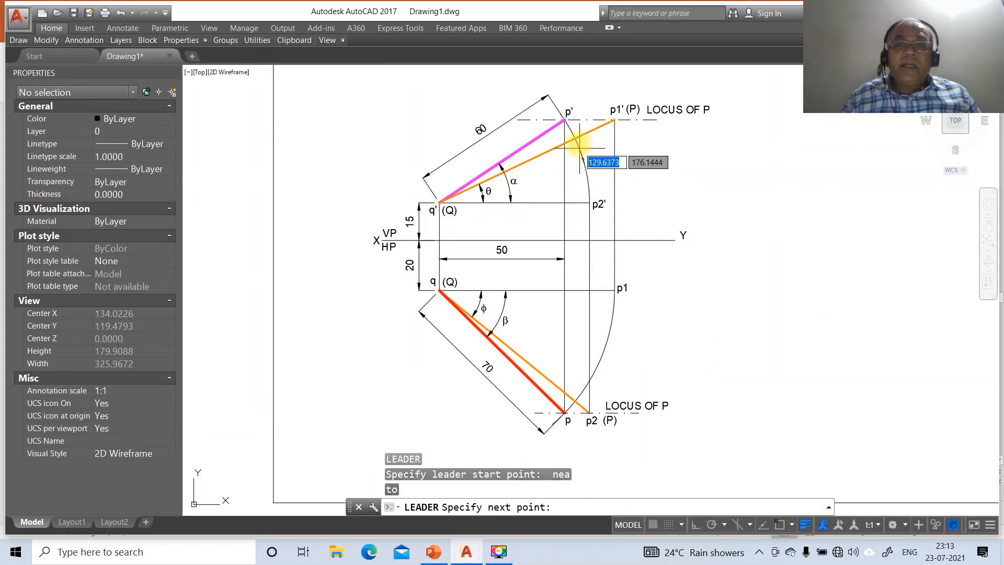
{"action": "left_click", "coordinate": [562, 97]}
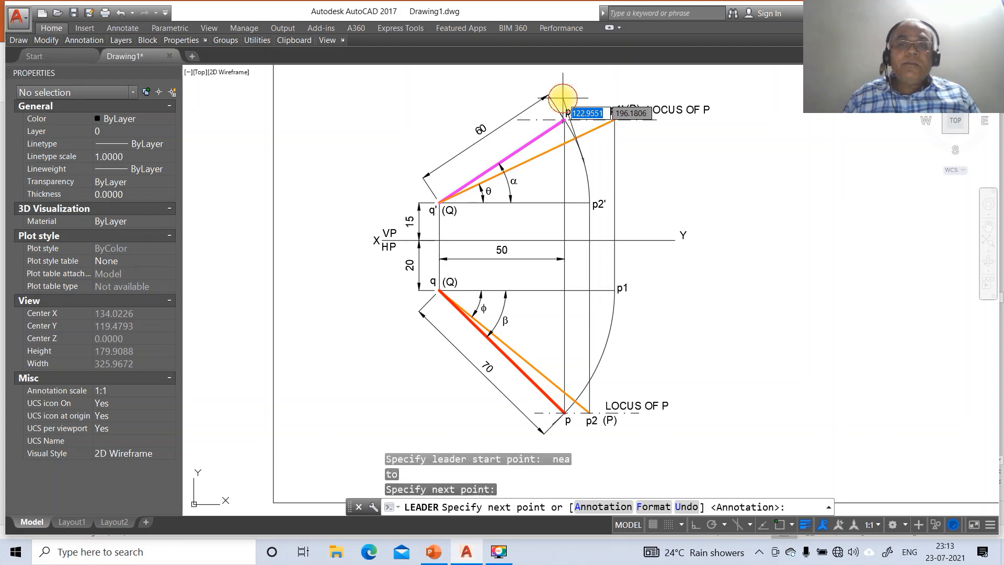
{"action": "key", "text": "Return"}
{"action": "key", "text": "Return"}
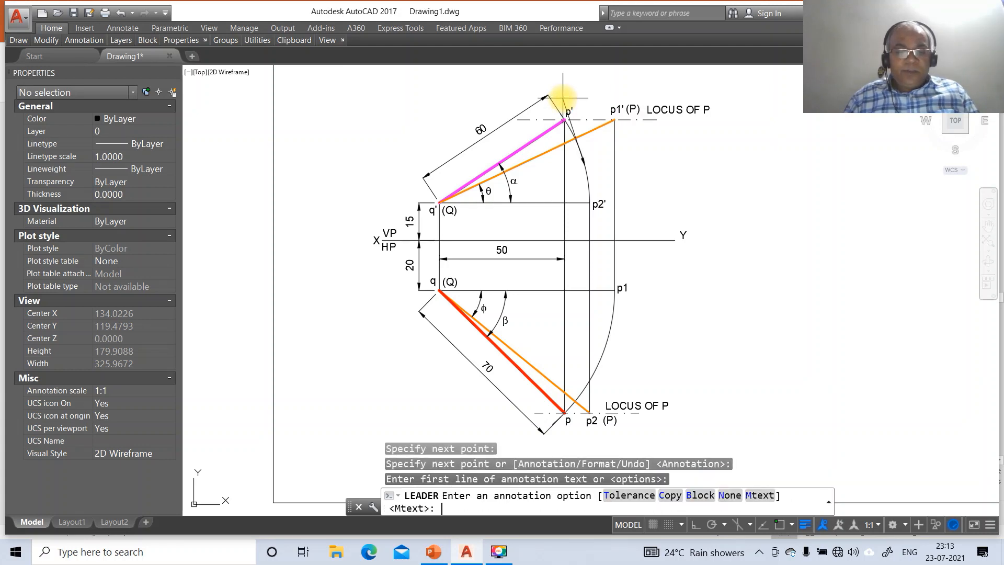
{"action": "key", "text": "Return"}
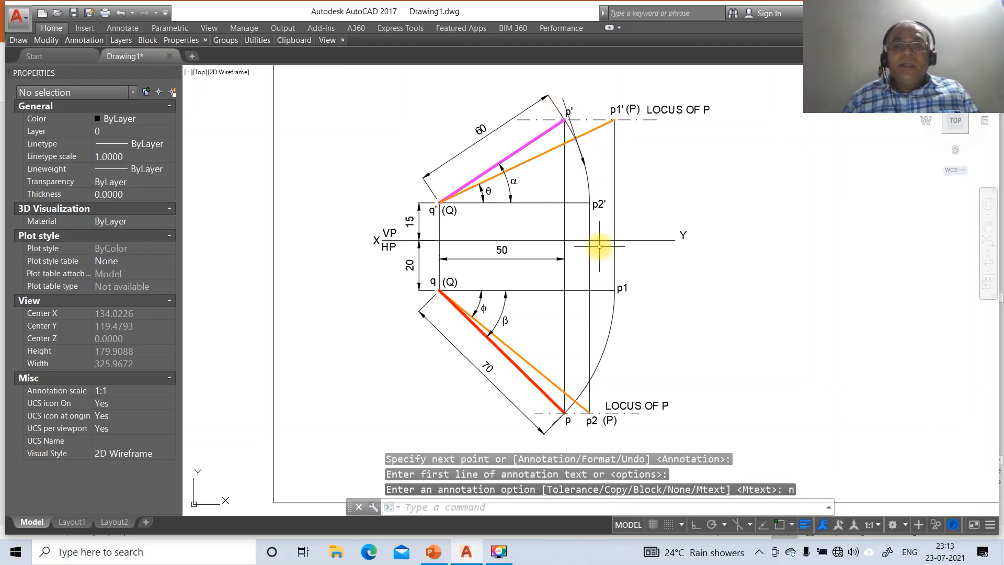
Step: Place a leader arrow without annotation on the lower arc between p and p1, using a nearest snap and pointing up toward p1
{"action": "key", "text": "Return"}
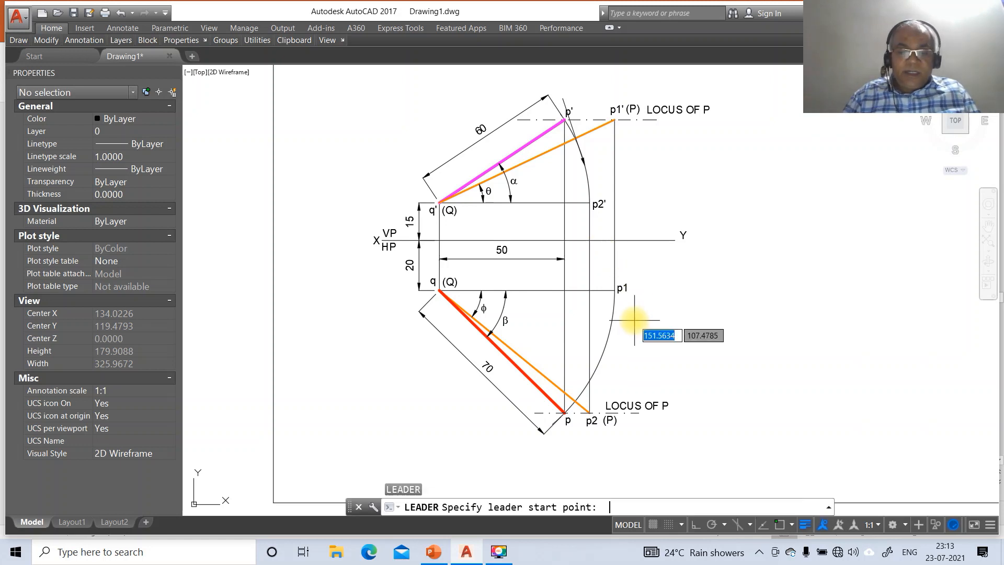
{"action": "type", "text": "nea"}
{"action": "key", "text": "Return"}
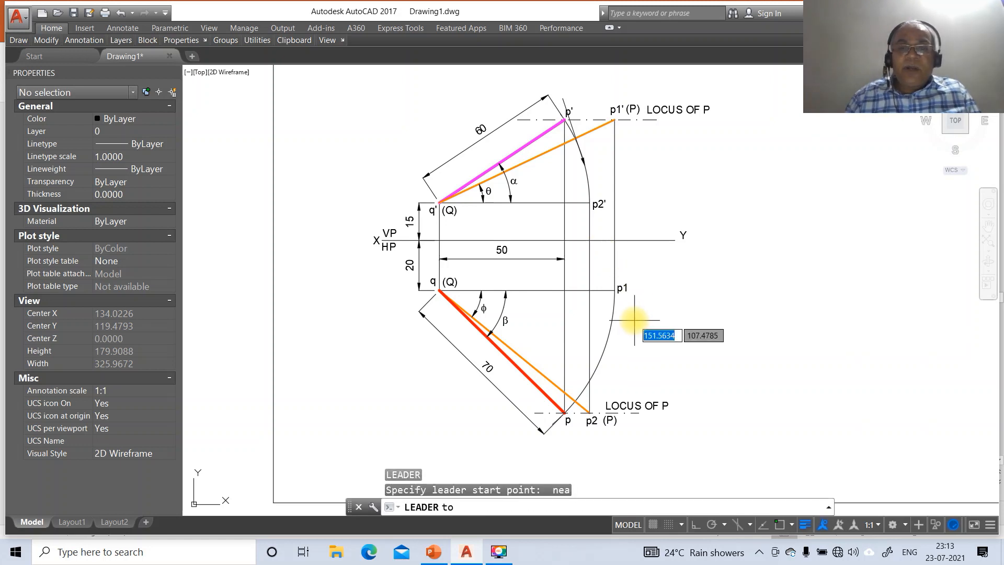
{"action": "left_click", "coordinate": [604, 350]}
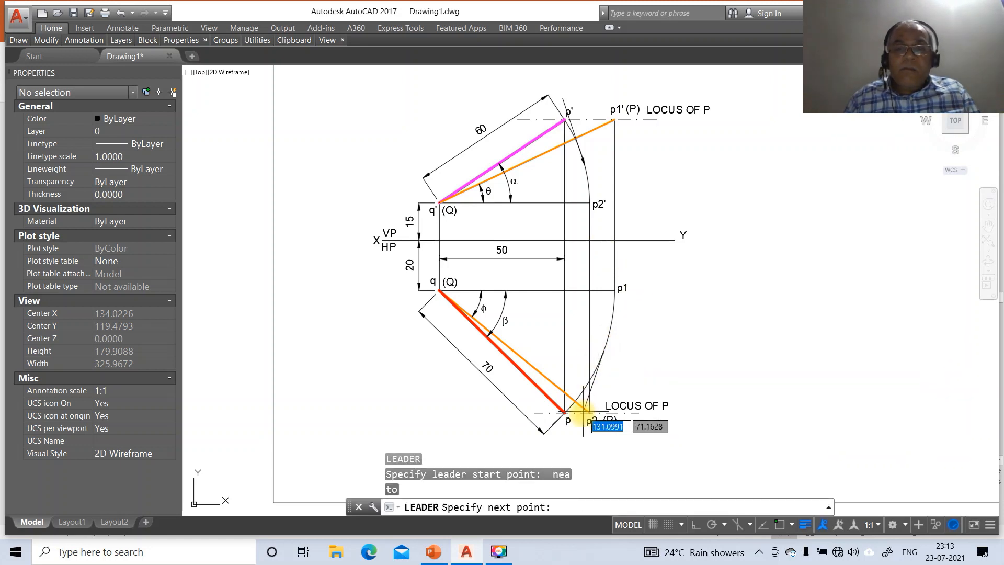
{"action": "left_click", "coordinate": [569, 441]}
{"action": "key", "text": "Return"}
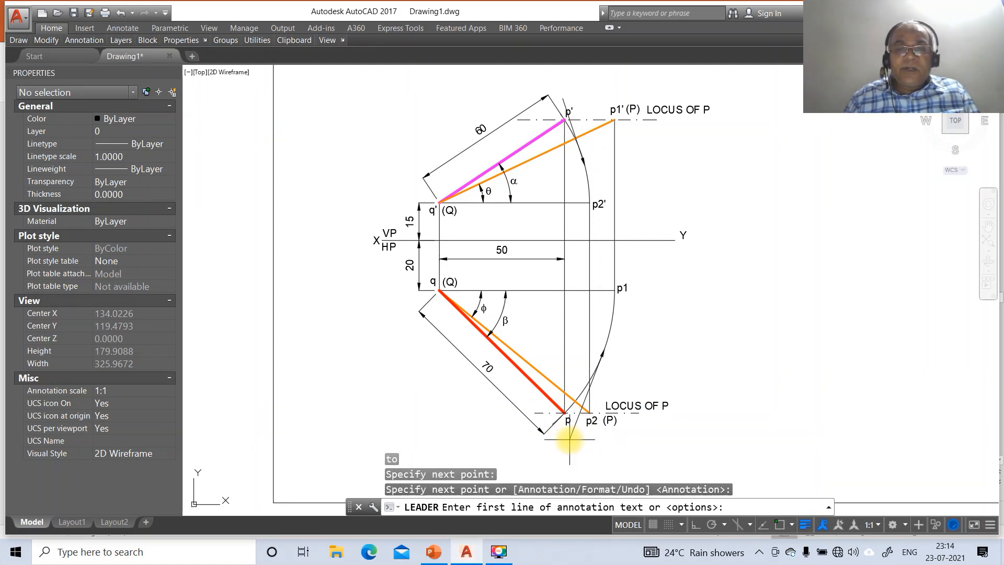
{"action": "key", "text": "Return"}
{"action": "key", "text": "Return"}
{"action": "key", "text": "Return"}
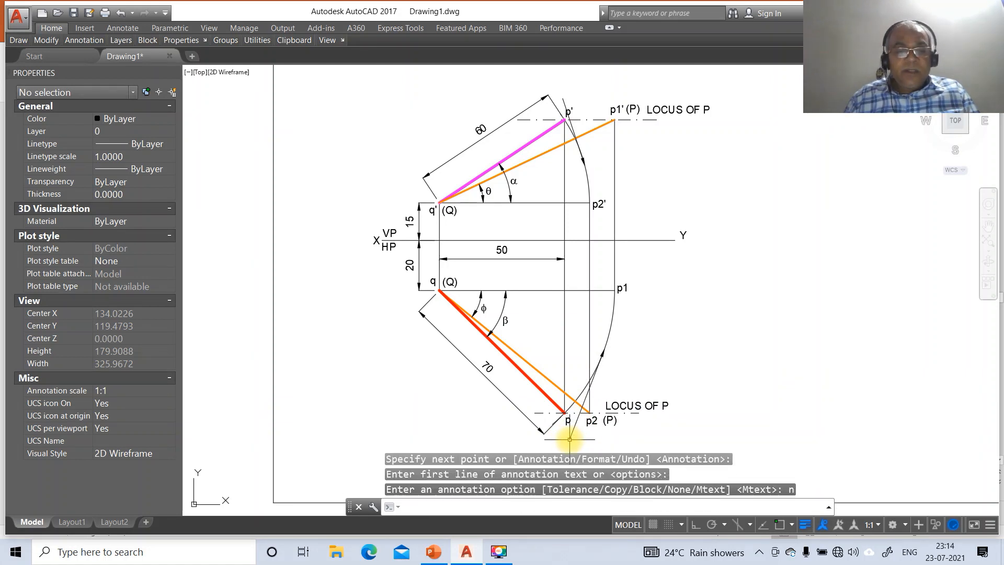
{"action": "type", "text": "n"}
{"action": "key", "text": "Return"}
Step: With Ortho on, place a downward leader arrow without annotation on the p2'–p2 projector, just above the q–p1 line
{"action": "key", "text": "F8"}
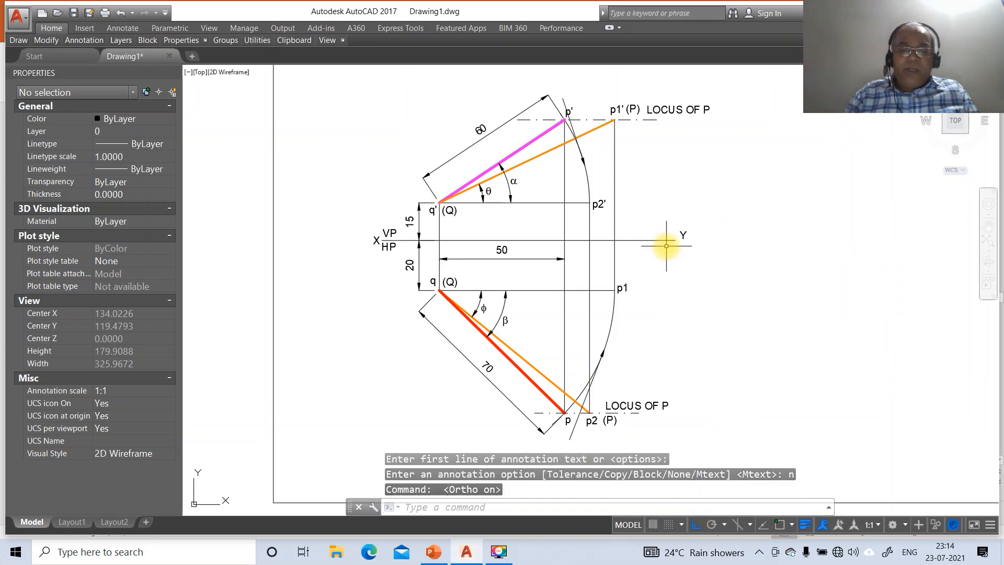
{"action": "key", "text": "Return"}
{"action": "type", "text": "nea"}
{"action": "key", "text": "Return"}
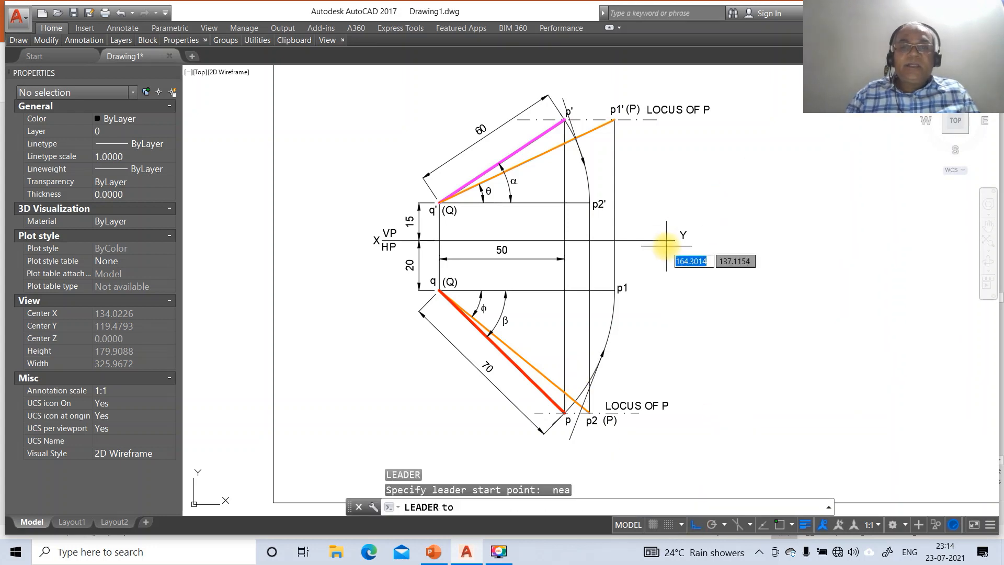
{"action": "left_click", "coordinate": [590, 267]}
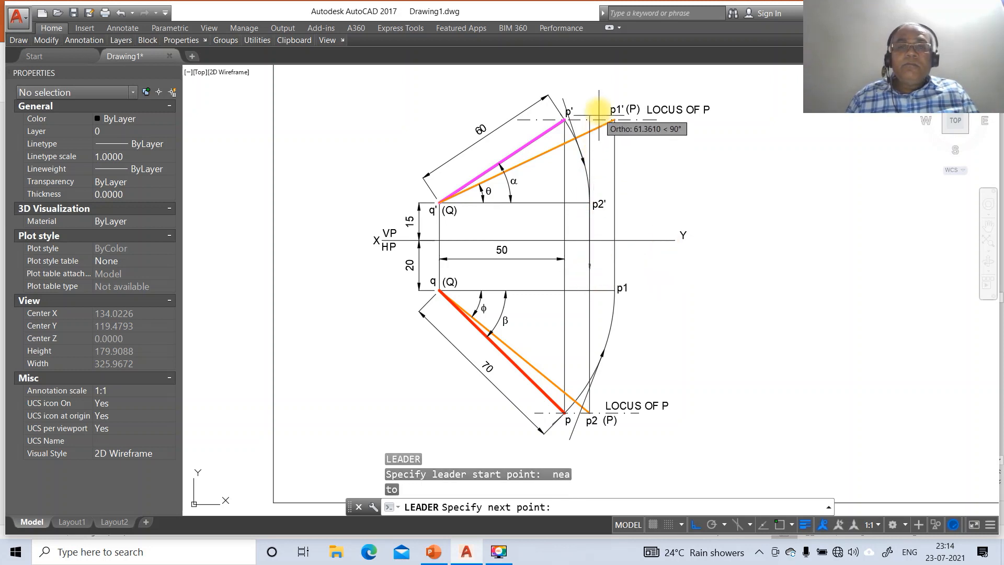
{"action": "key", "text": "Return"}
{"action": "key", "text": "Return"}
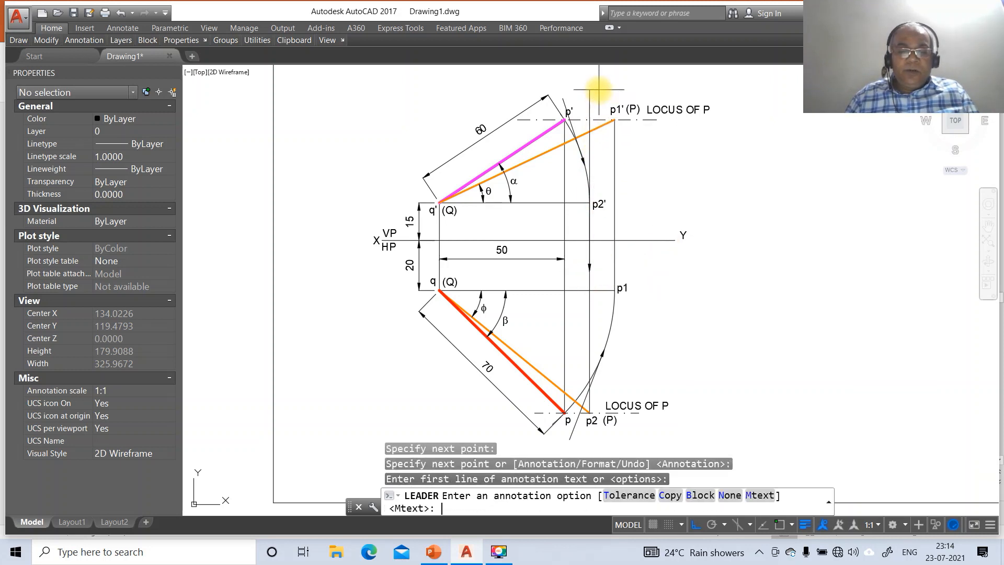
{"action": "type", "text": "n"}
{"action": "key", "text": "Return"}
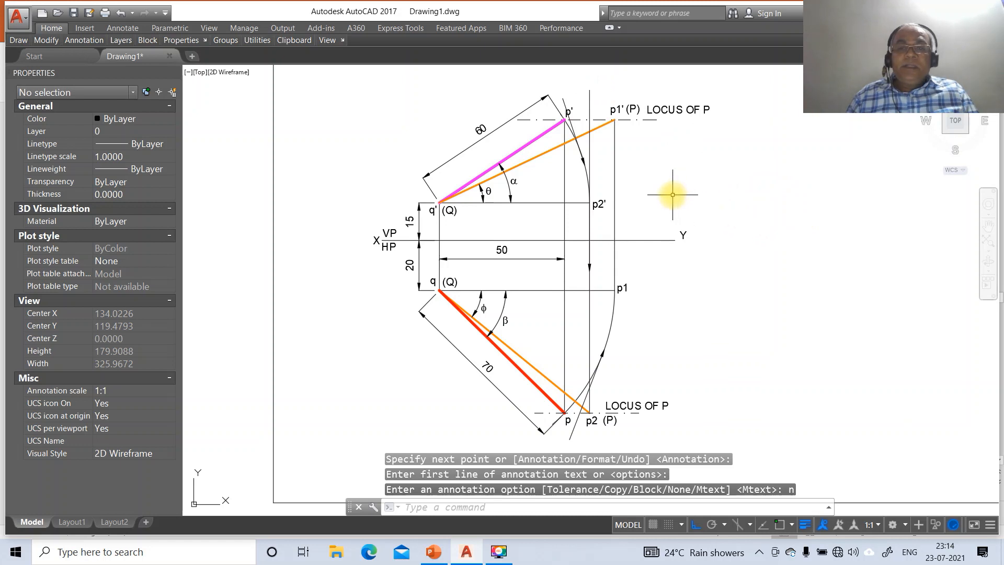
Step: Place an upward leader arrow without annotation on the p1–p1' projector, about level with p2', using a nearest snap
{"action": "key", "text": "Return"}
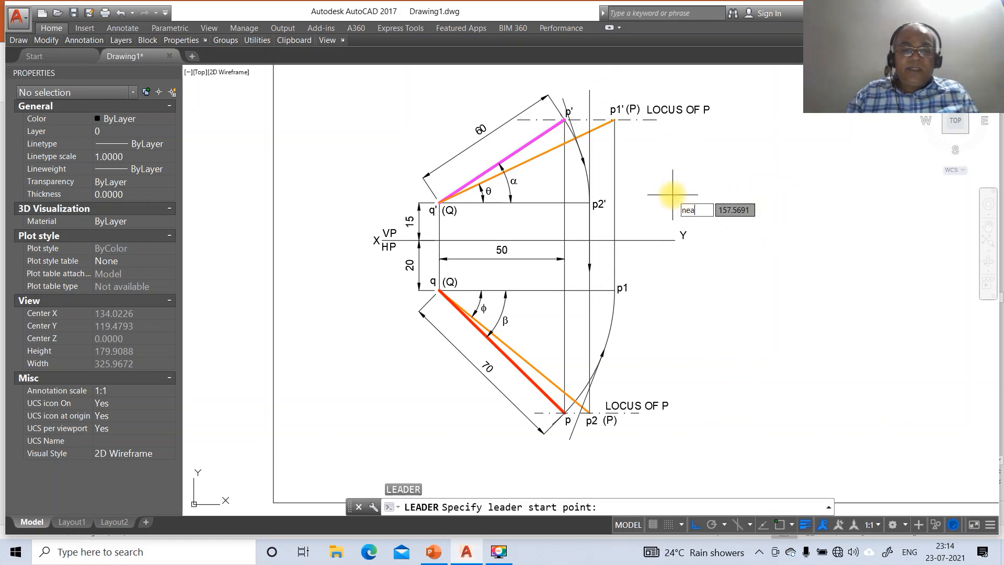
{"action": "key", "text": "Return"}
{"action": "left_click", "coordinate": [614, 209]}
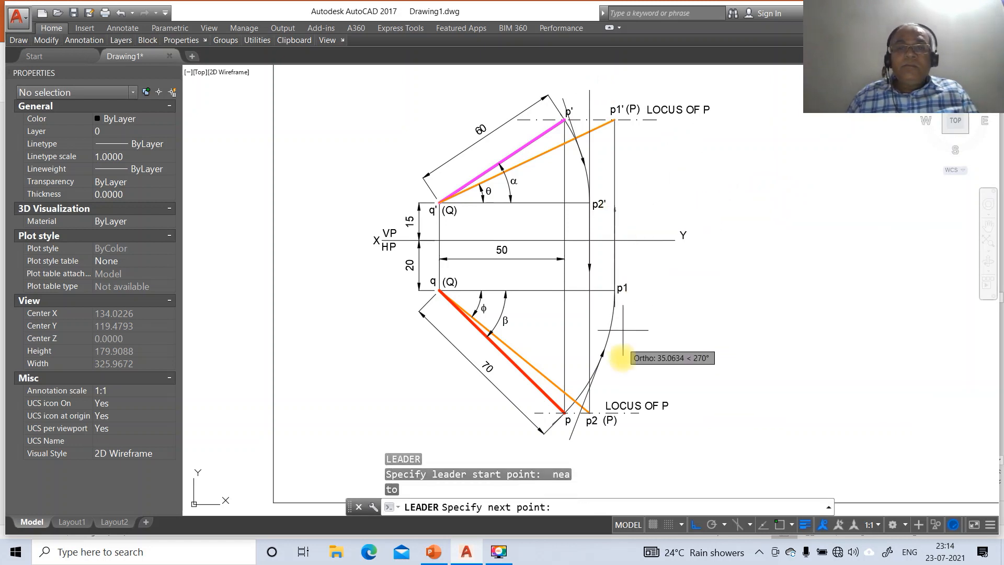
{"action": "left_click", "coordinate": [623, 359]}
{"action": "key", "text": "Return"}
{"action": "key", "text": "Return"}
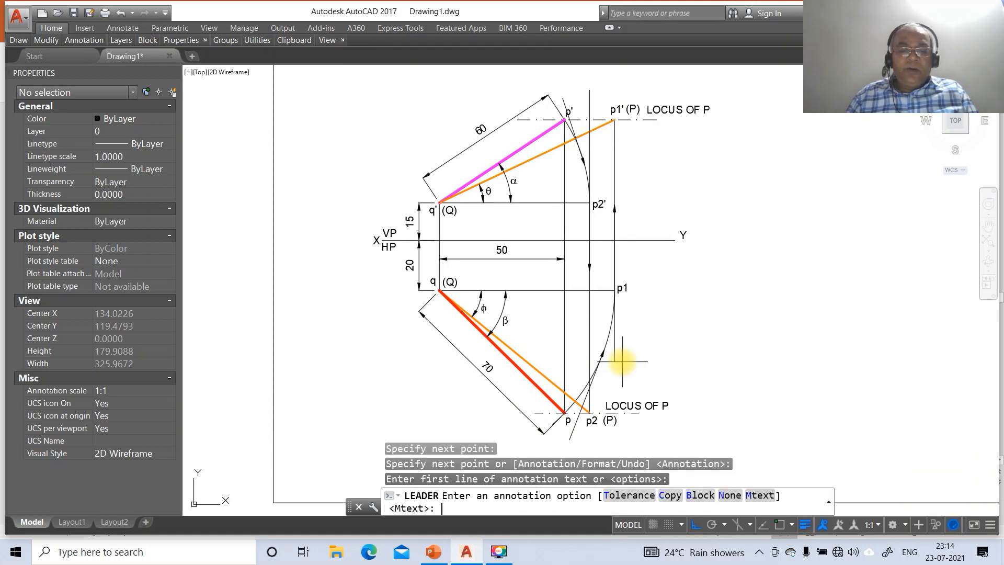
{"action": "type", "text": "n"}
{"action": "key", "text": "Return"}
Step: Explode the four leaders on the two arcs and the two projectors
{"action": "type", "text": "x"}
{"action": "key", "text": "Return"}
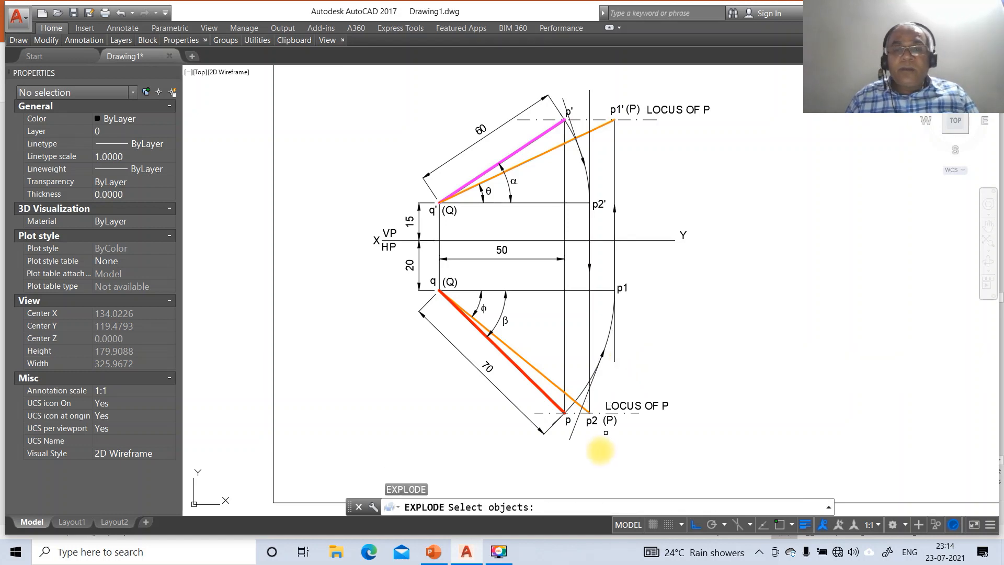
{"action": "left_click", "coordinate": [570, 439]}
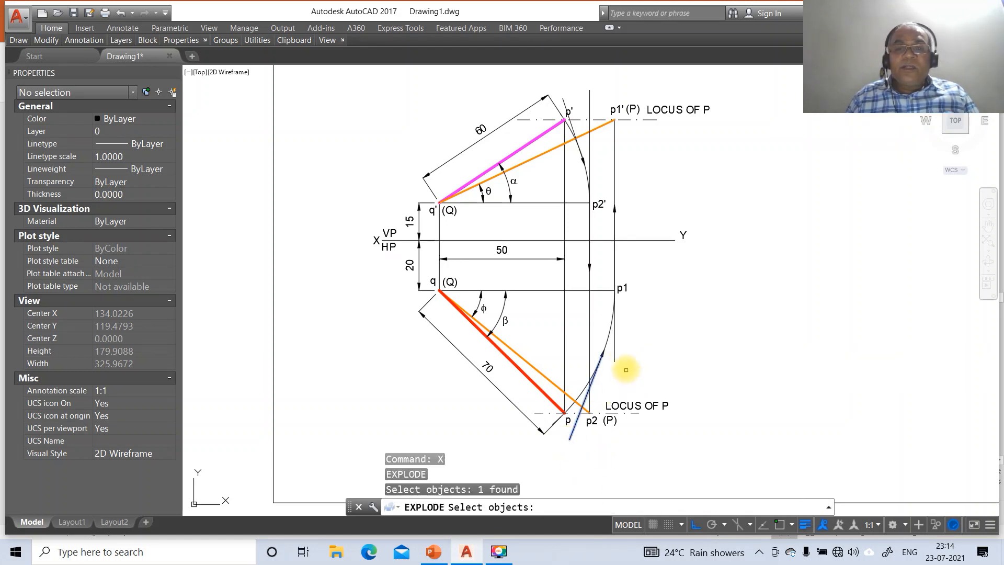
{"action": "left_click", "coordinate": [614, 359]}
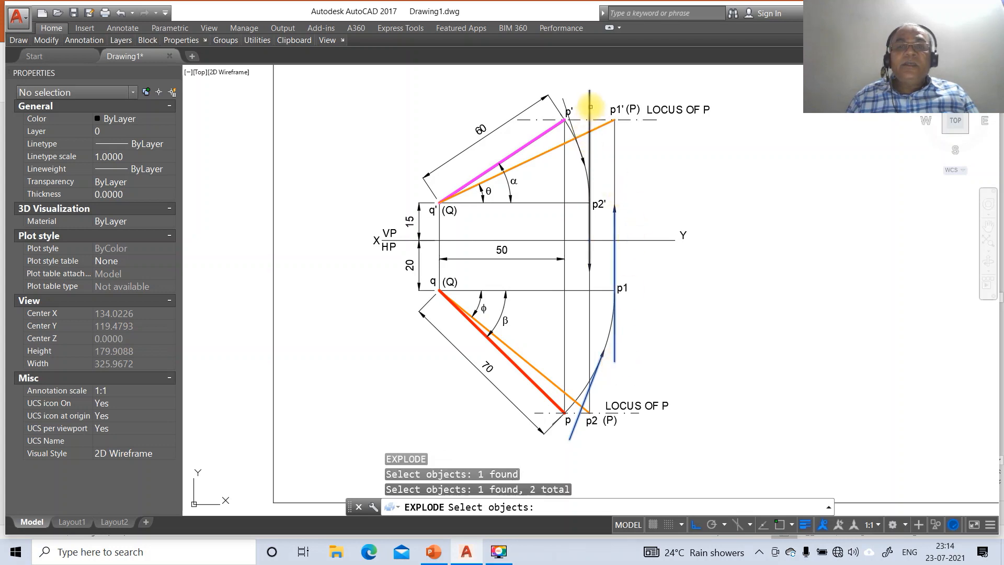
{"action": "left_click", "coordinate": [589, 101]}
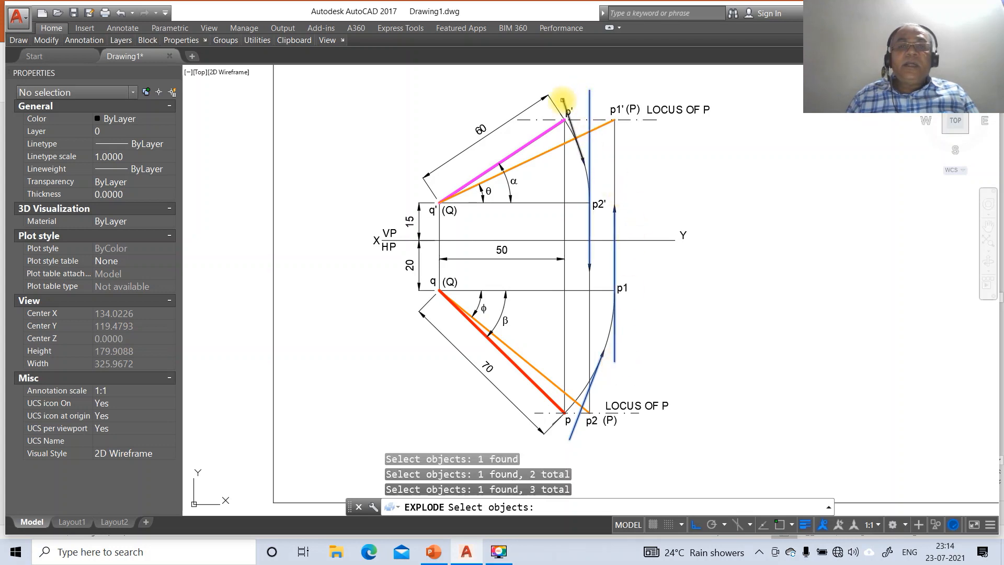
{"action": "left_click", "coordinate": [563, 100]}
{"action": "key", "text": "Return"}
Step: Erase the four exploded leader lines, keeping only the arrowheads on the arcs and projectors
{"action": "type", "text": "e"}
{"action": "key", "text": "Return"}
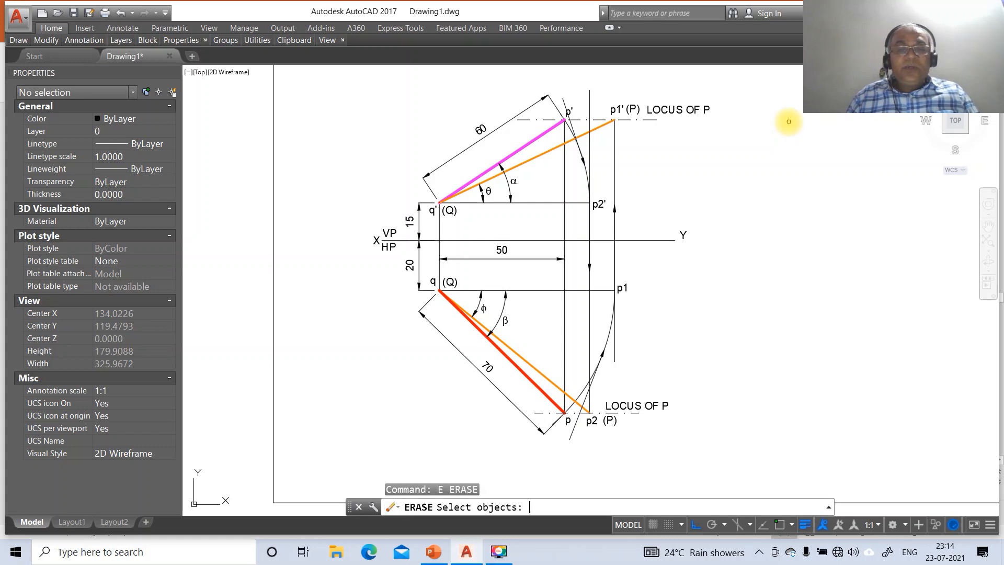
{"action": "left_click", "coordinate": [563, 99]}
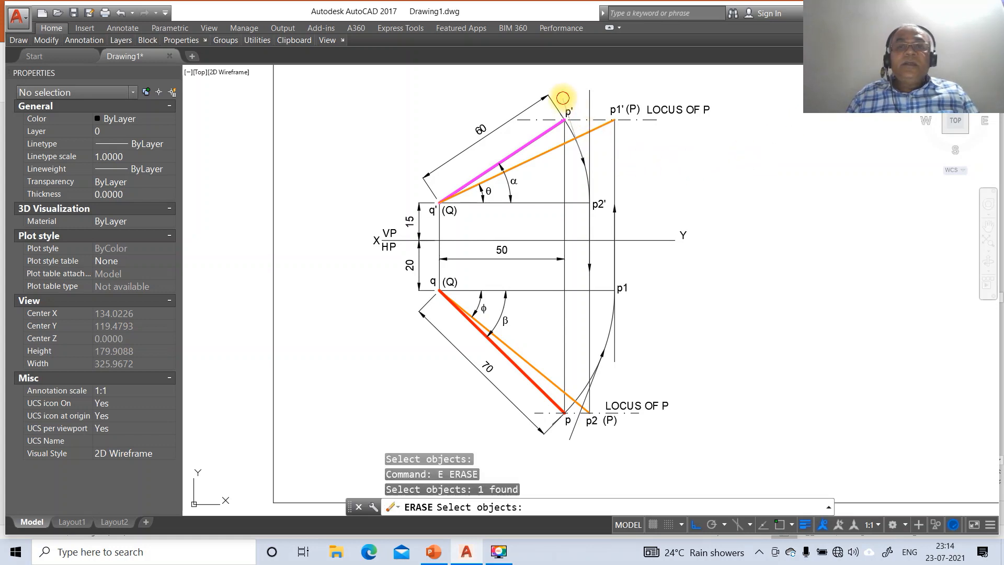
{"action": "left_click", "coordinate": [585, 97]}
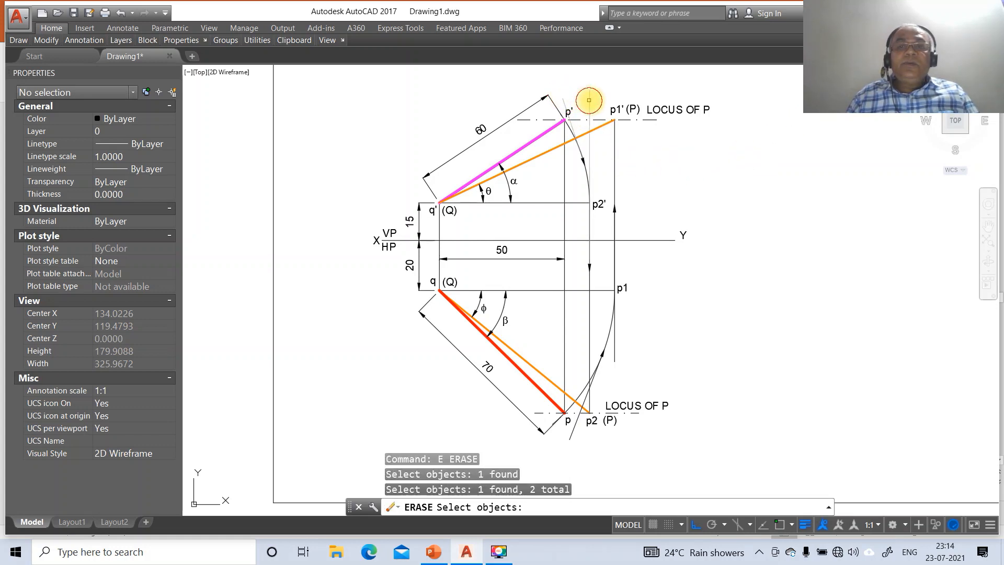
{"action": "left_click", "coordinate": [572, 438]}
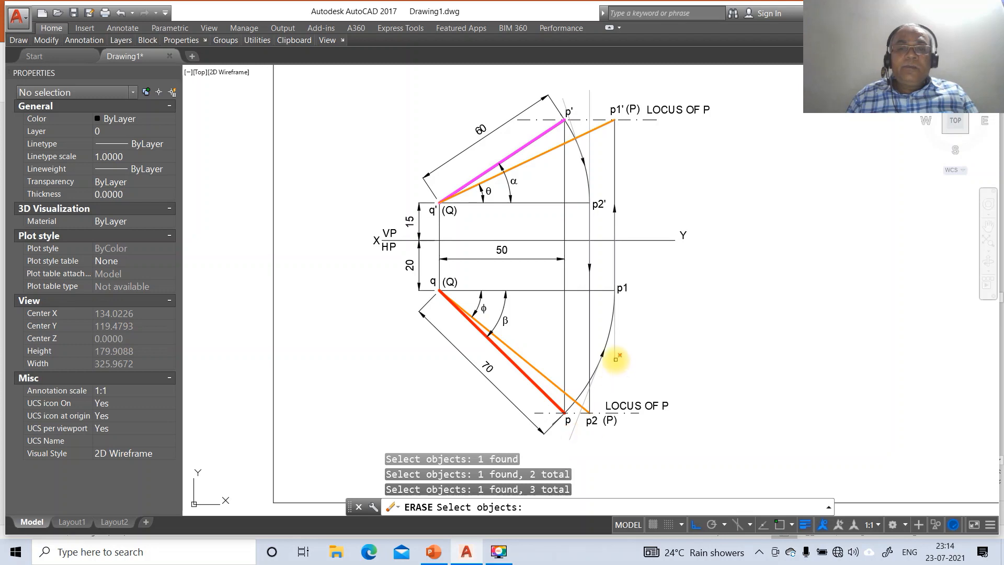
{"action": "left_click", "coordinate": [616, 359]}
{"action": "key", "text": "Return"}
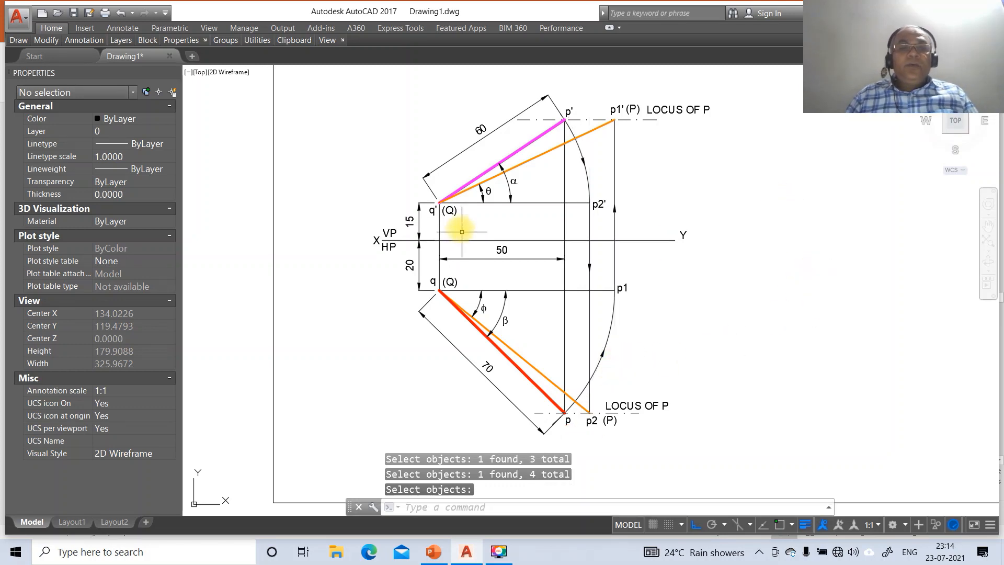
Step: Assign the VP, q', p', p1', p2' and upper LOCUS OF P labels to the FV layer
{"action": "left_click", "coordinate": [390, 233]}
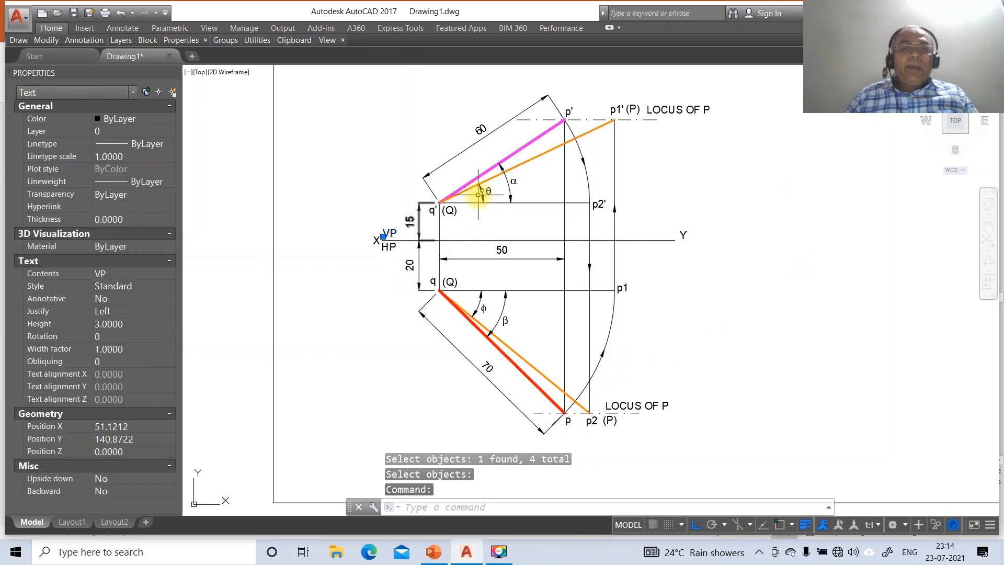
{"action": "left_click", "coordinate": [433, 210]}
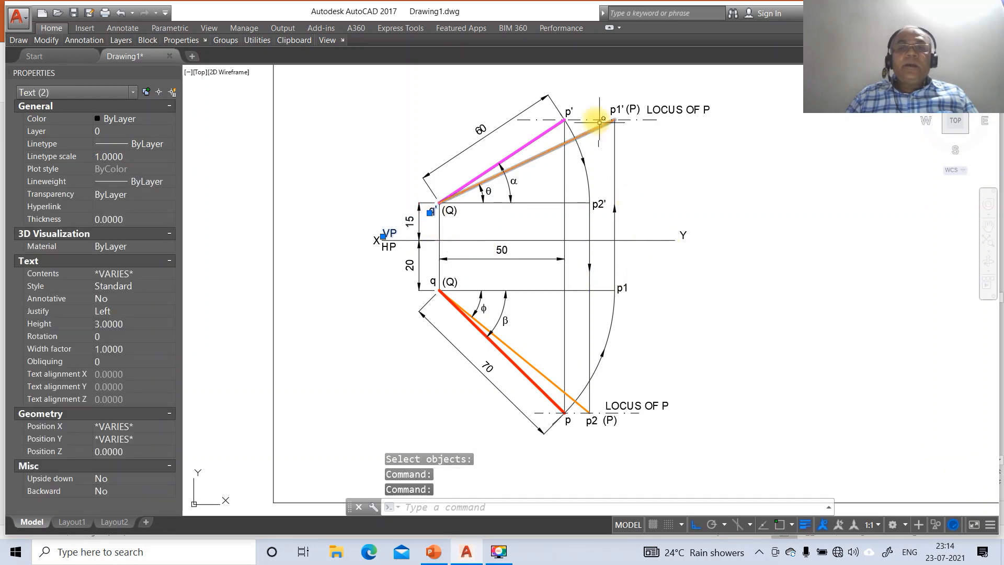
{"action": "left_click", "coordinate": [570, 111]}
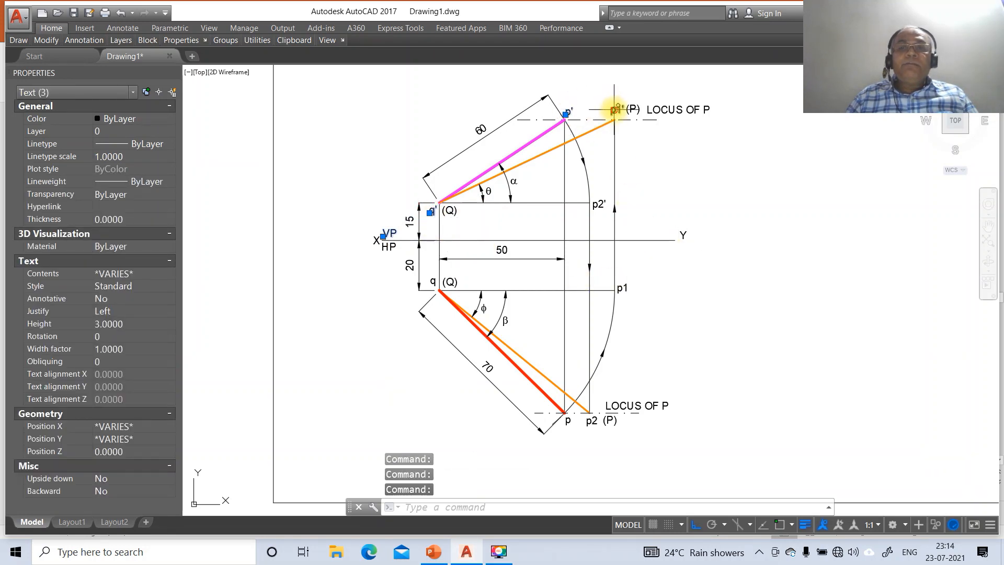
{"action": "left_click", "coordinate": [616, 108]}
{"action": "left_click", "coordinate": [678, 110]}
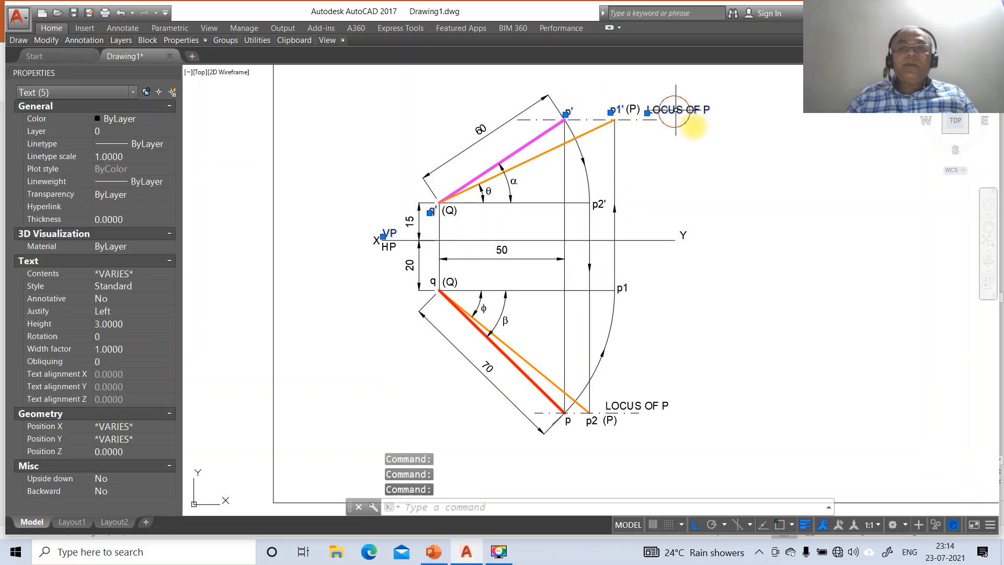
{"action": "left_click", "coordinate": [598, 204]}
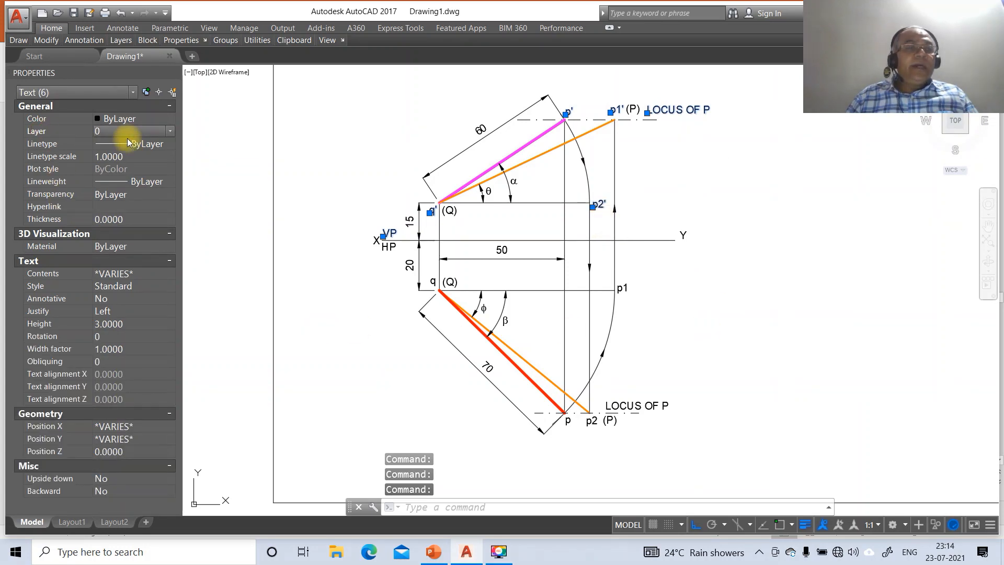
{"action": "left_click", "coordinate": [168, 131]}
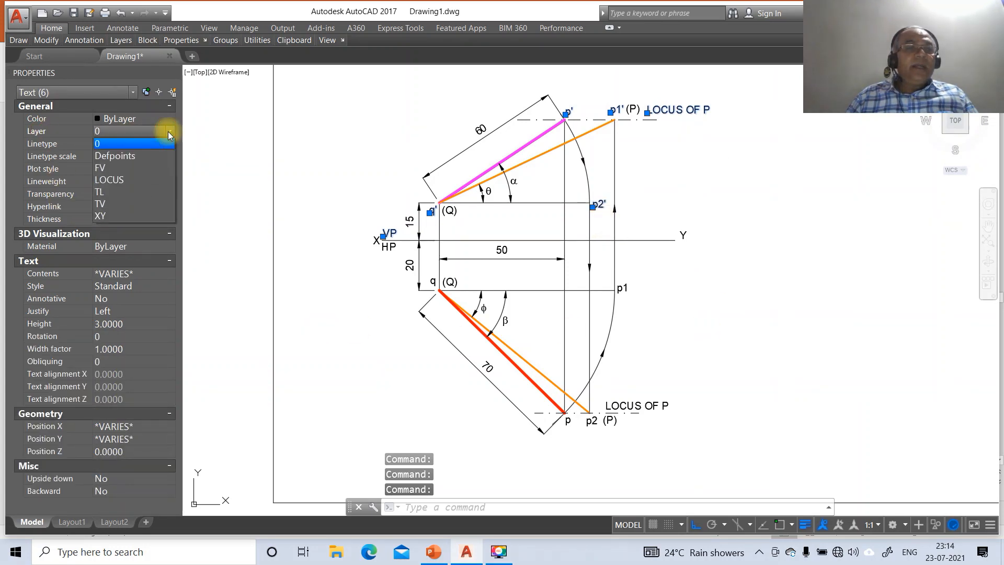
{"action": "left_click", "coordinate": [134, 167]}
{"action": "key", "text": "Escape"}
{"action": "key", "text": "Escape"}
{"action": "key", "text": "Escape"}
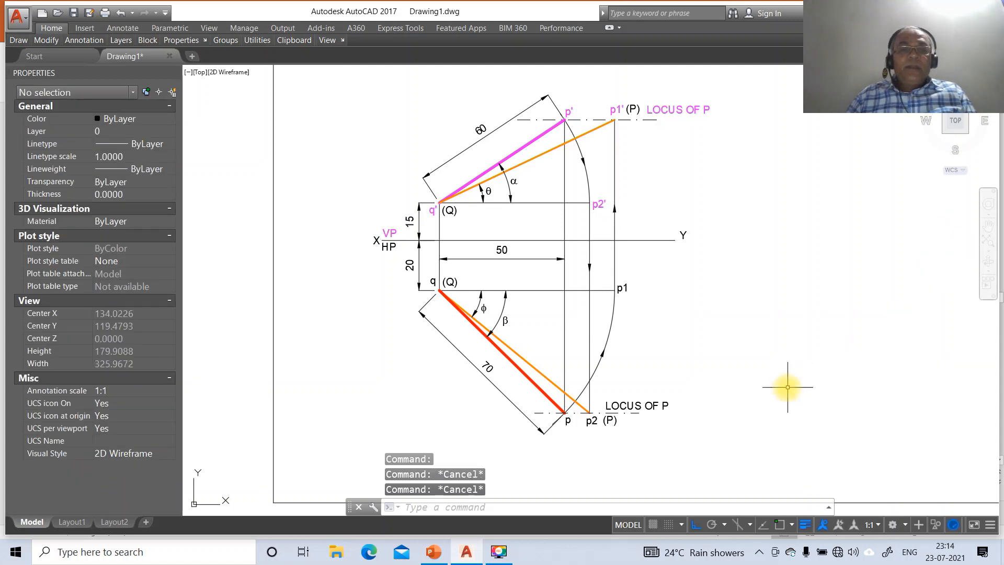
Step: Assign the HP, q, p, p1, p2 and lower LOCUS OF P labels to the TV layer
{"action": "left_click", "coordinate": [389, 246]}
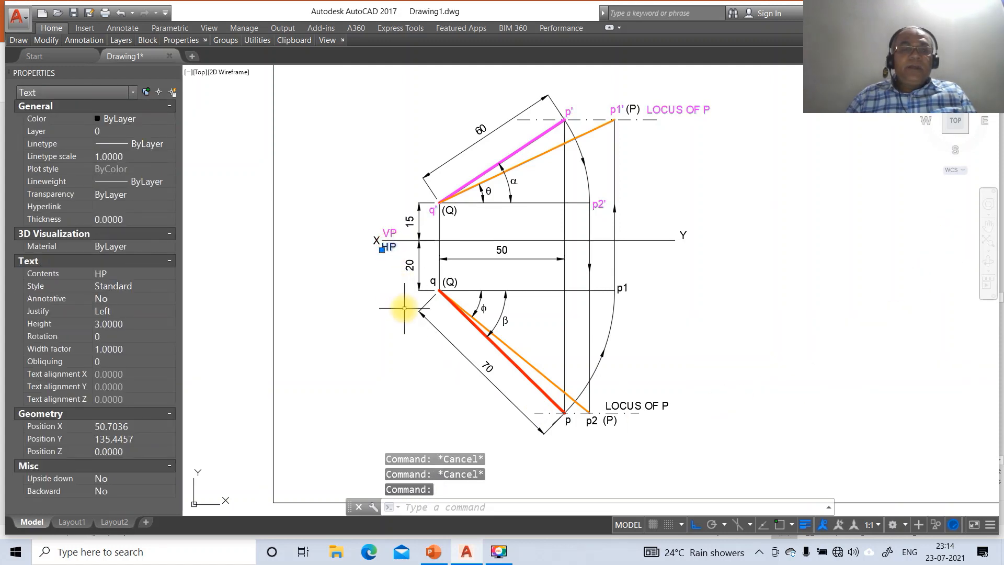
{"action": "left_click", "coordinate": [430, 283]}
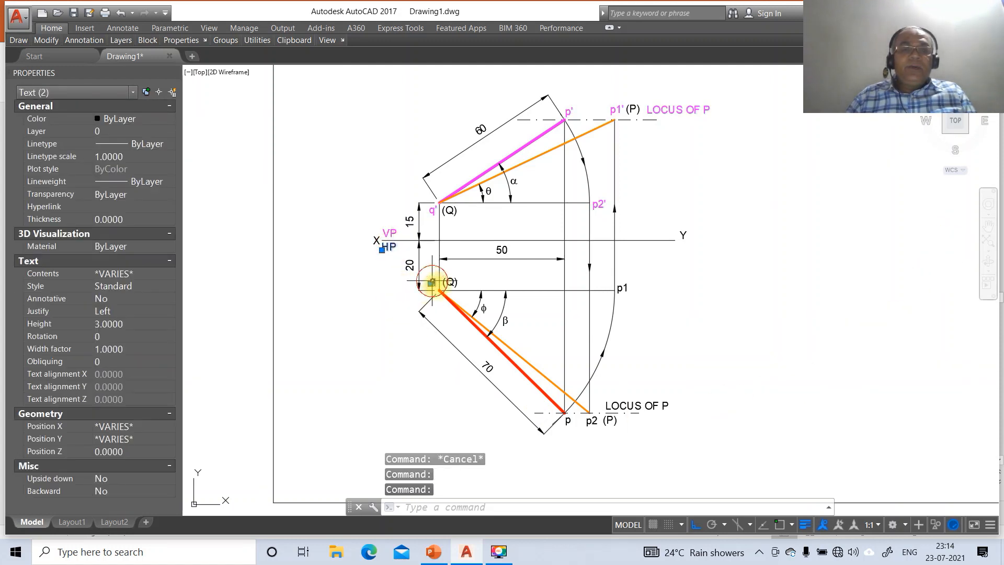
{"action": "left_click", "coordinate": [569, 422]}
{"action": "left_click", "coordinate": [591, 421]}
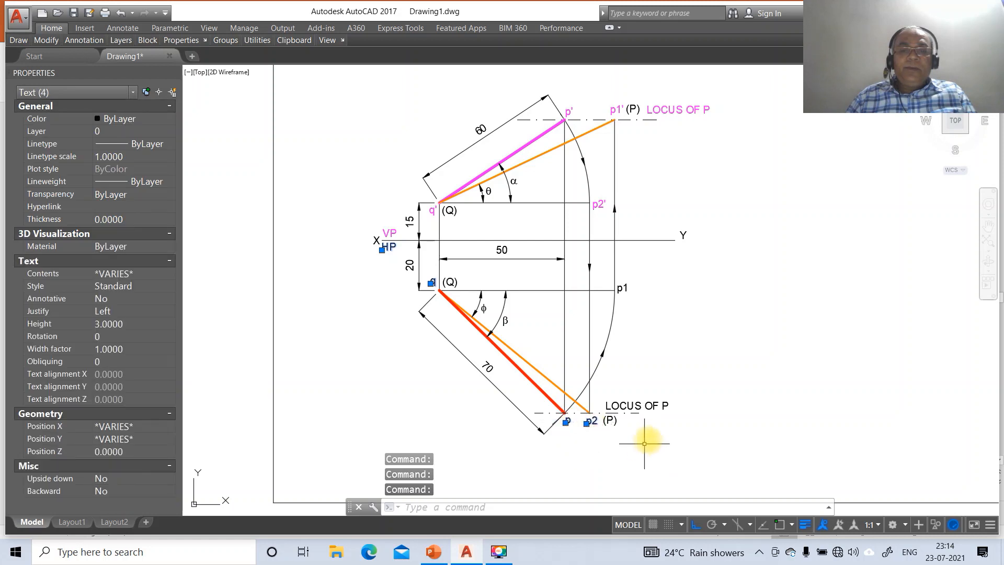
{"action": "left_click", "coordinate": [649, 405]}
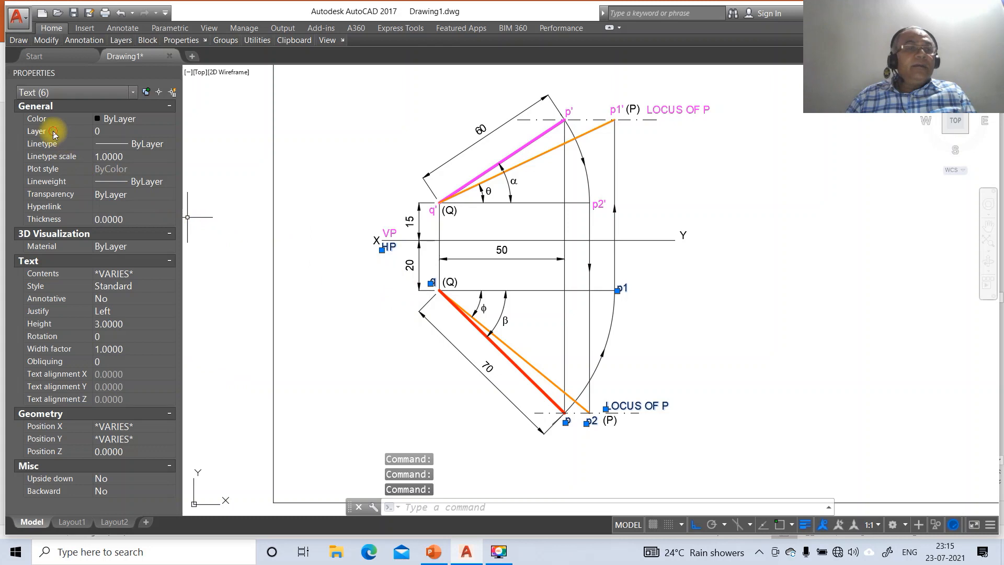
{"action": "left_click", "coordinate": [155, 133]}
{"action": "left_click", "coordinate": [168, 132]}
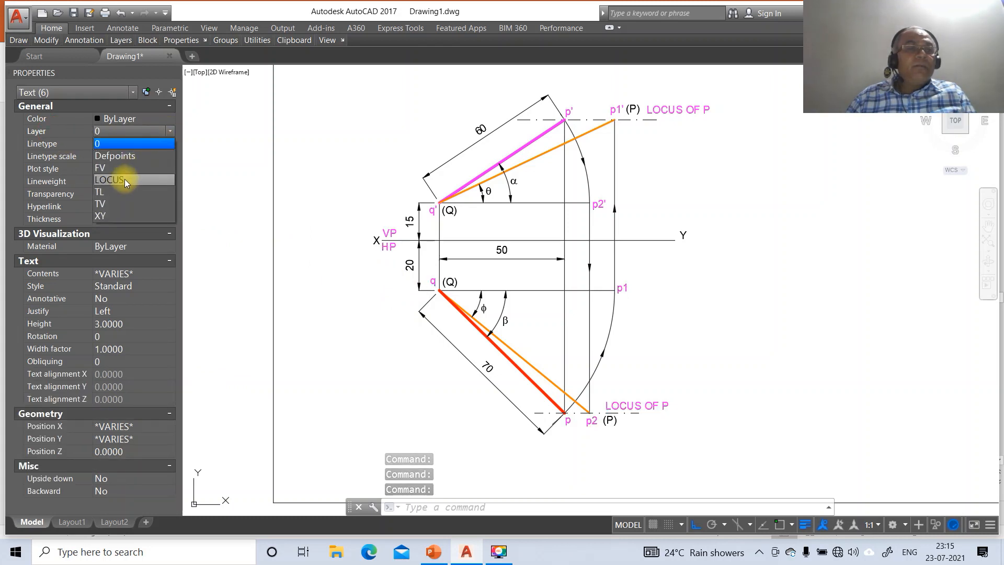
{"action": "left_click", "coordinate": [117, 204]}
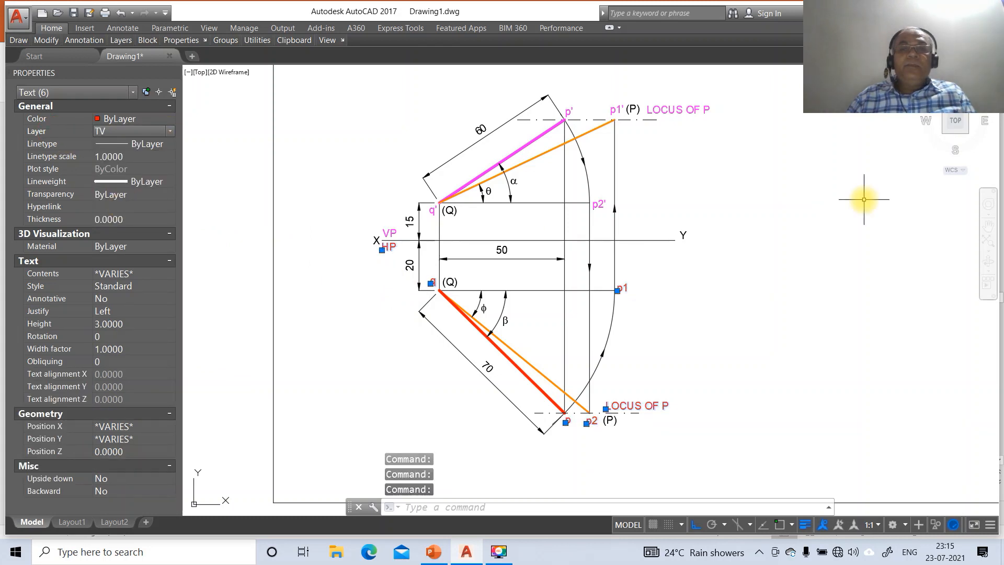
{"action": "key", "text": "Escape"}
{"action": "key", "text": "Escape"}
Step: Set the color of the two (Q) and two (P) labels to Blue
{"action": "left_click", "coordinate": [448, 210]}
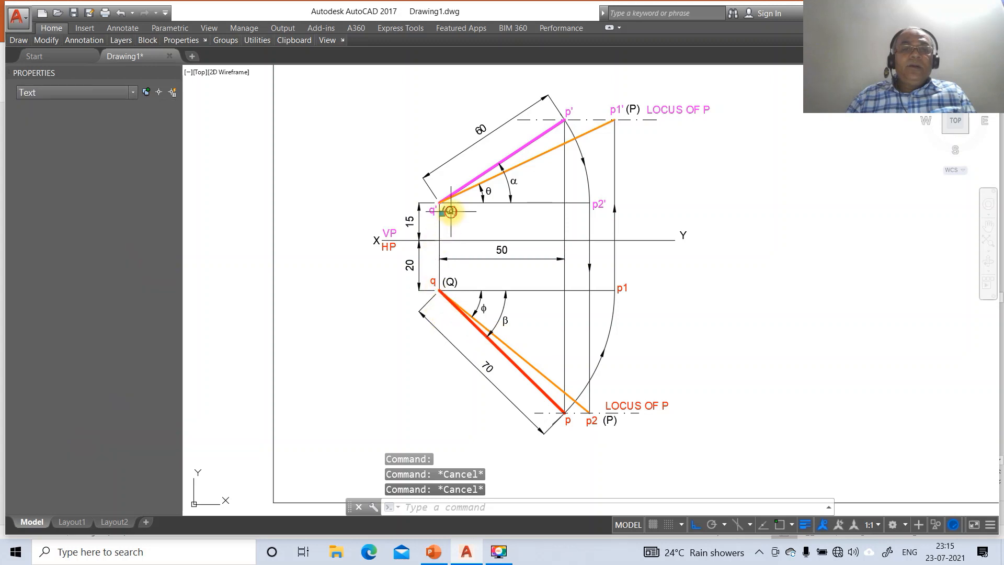
{"action": "left_click", "coordinate": [633, 108]}
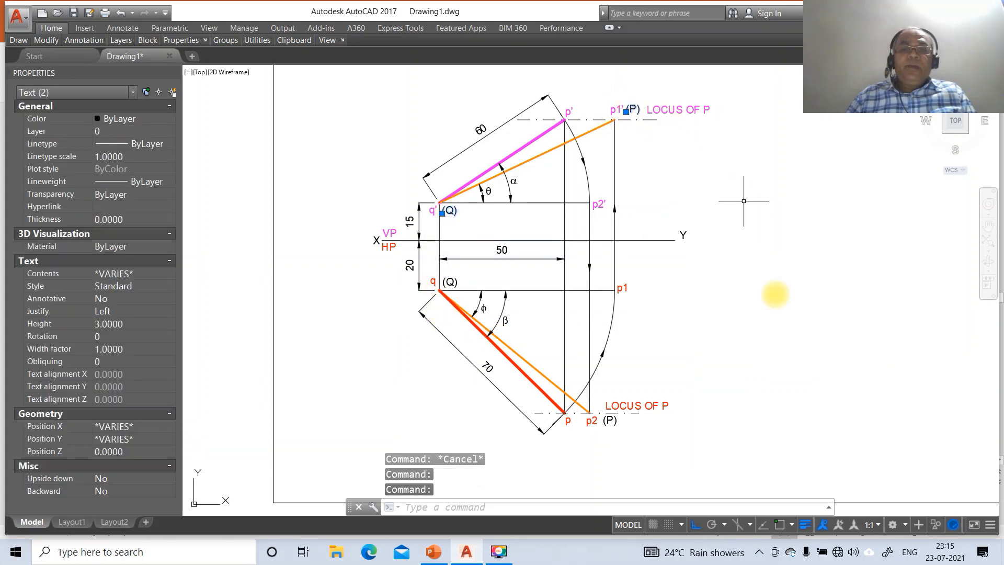
{"action": "left_click", "coordinate": [609, 420]}
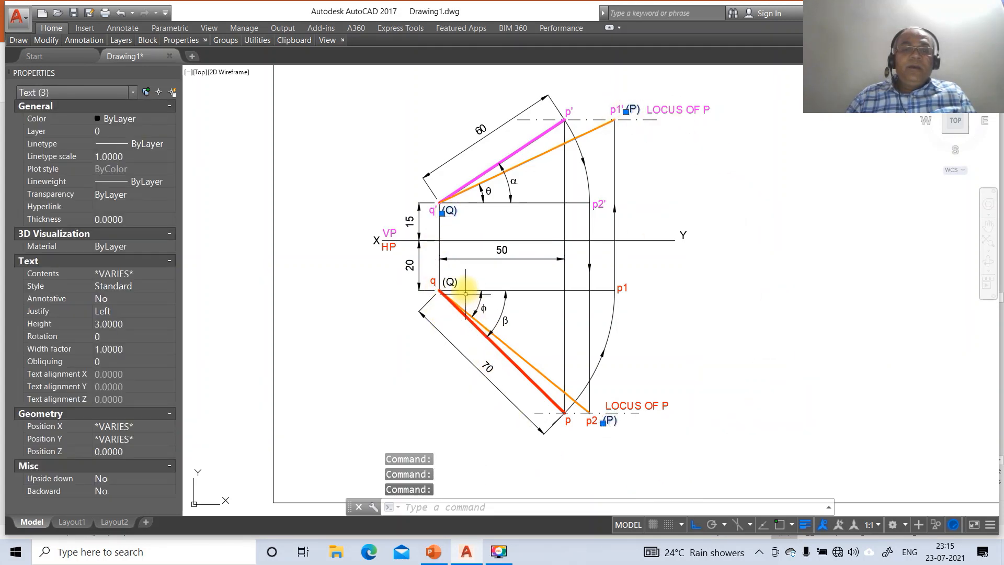
{"action": "left_click", "coordinate": [458, 275]}
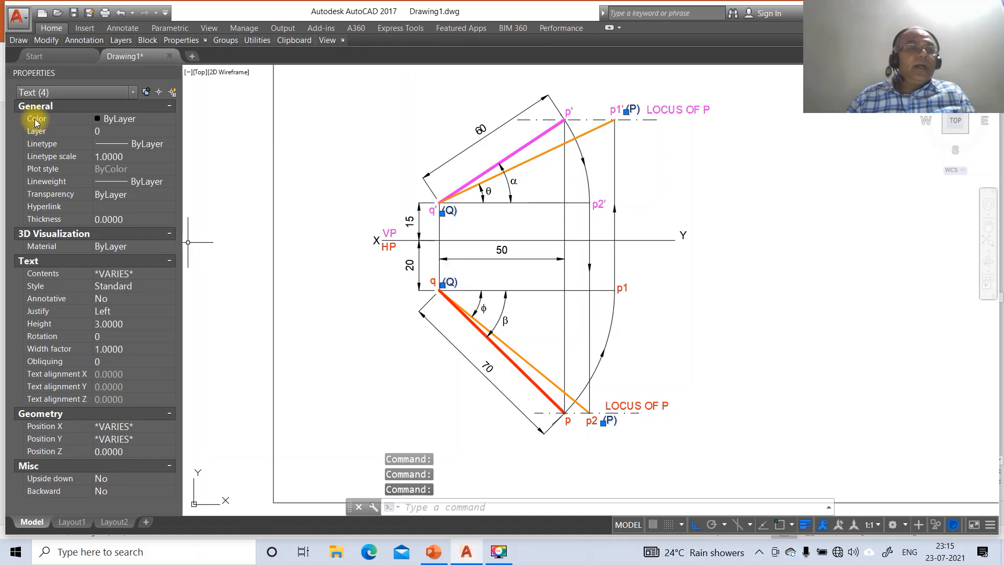
{"action": "left_click", "coordinate": [163, 117]}
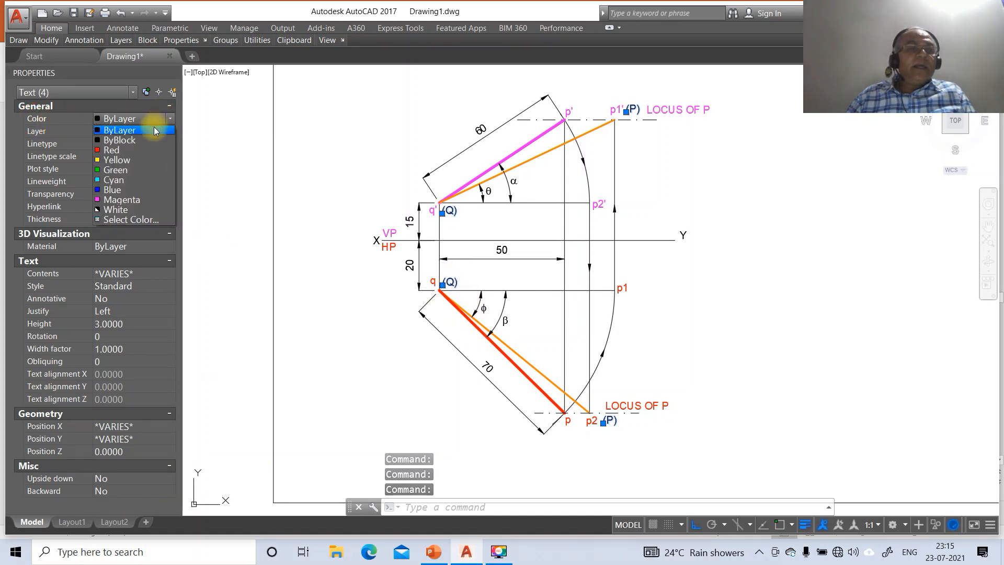
{"action": "left_click", "coordinate": [118, 190]}
{"action": "key", "text": "Escape"}
{"action": "key", "text": "Escape"}
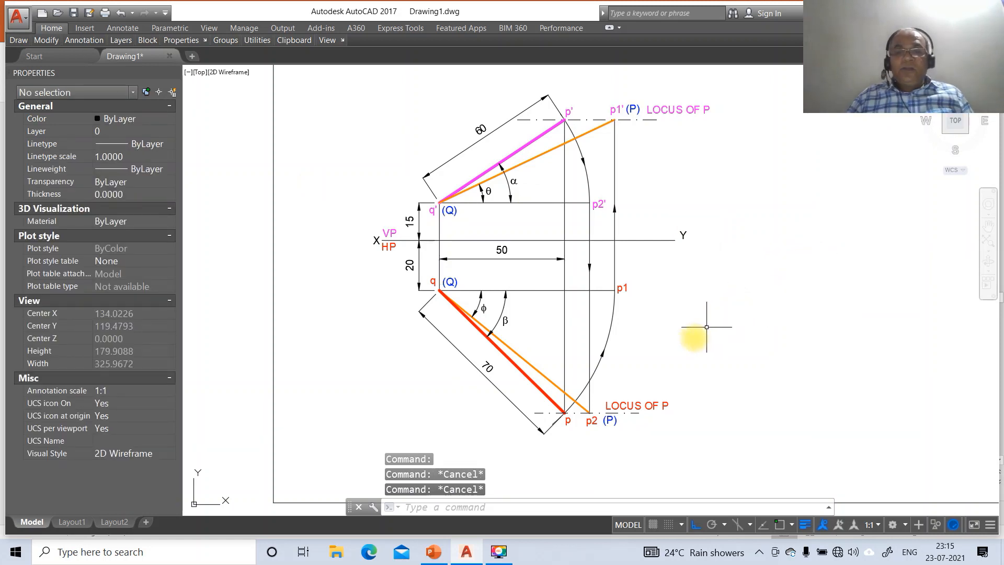
Step: Move the Y label down with Ortho off so it lines up with the end of the XY line
{"action": "type", "text": "M"}
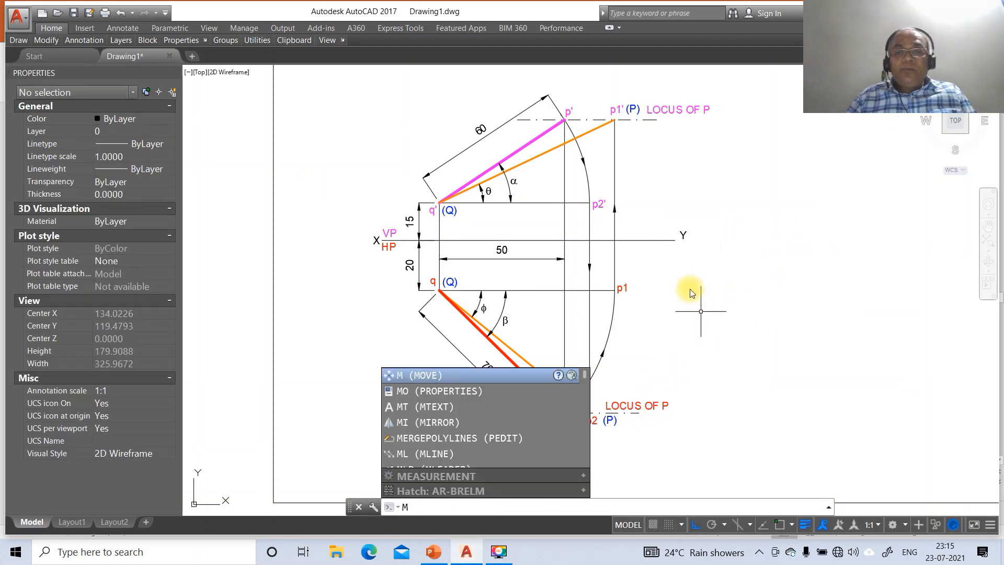
{"action": "key", "text": "Return"}
{"action": "left_click", "coordinate": [683, 237]}
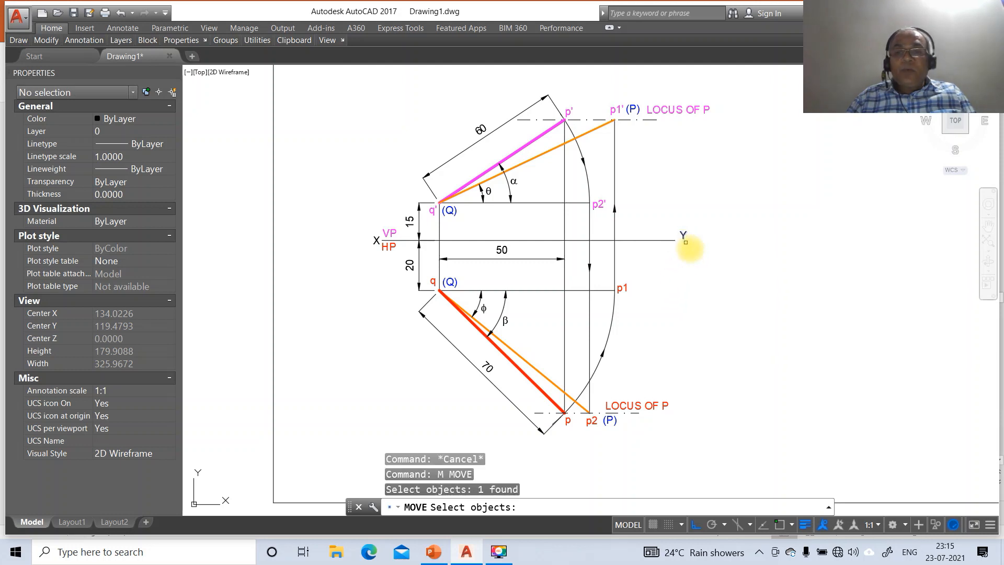
{"action": "key", "text": "Return"}
{"action": "left_click", "coordinate": [694, 251]}
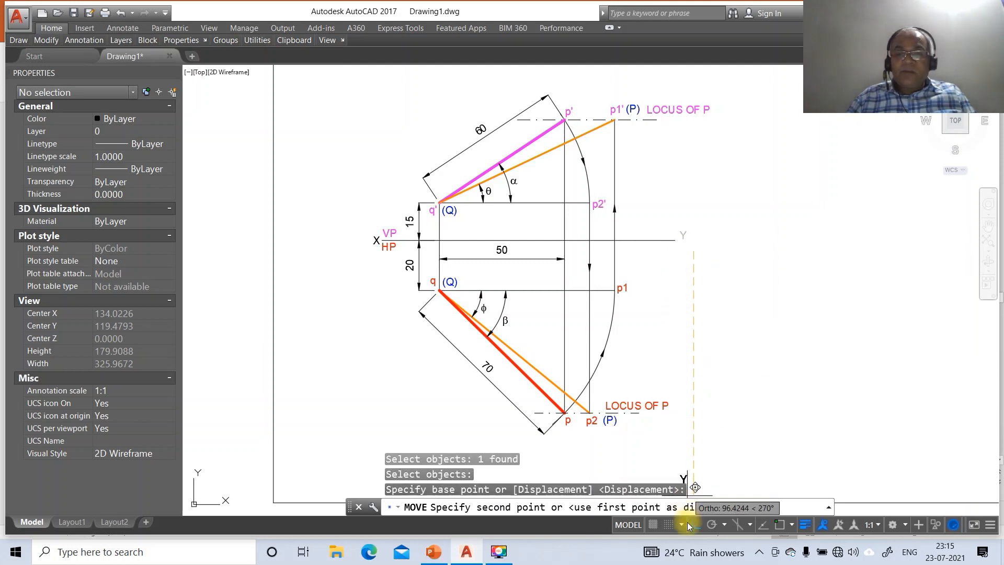
{"action": "left_click", "coordinate": [694, 524]}
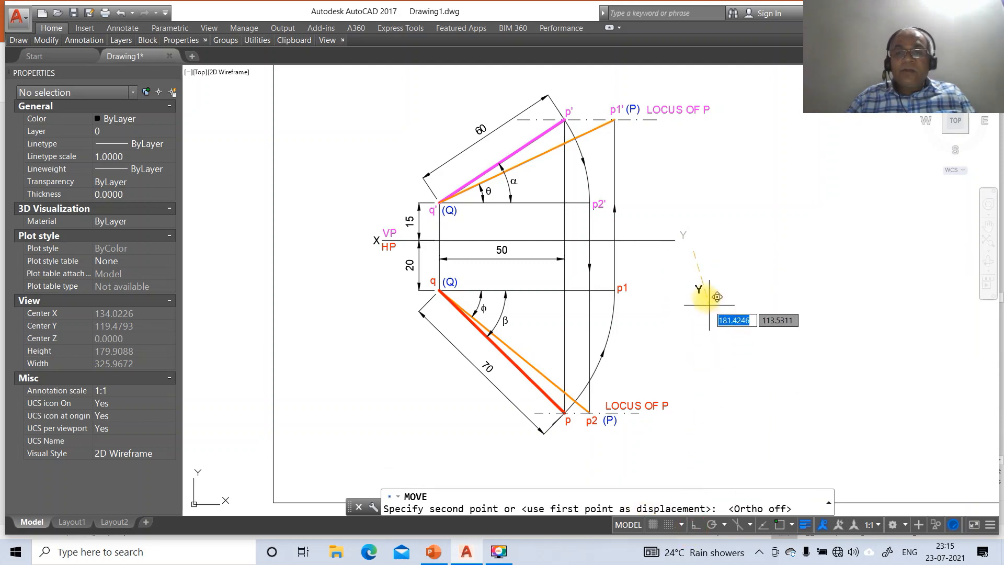
{"action": "left_click", "coordinate": [691, 256]}
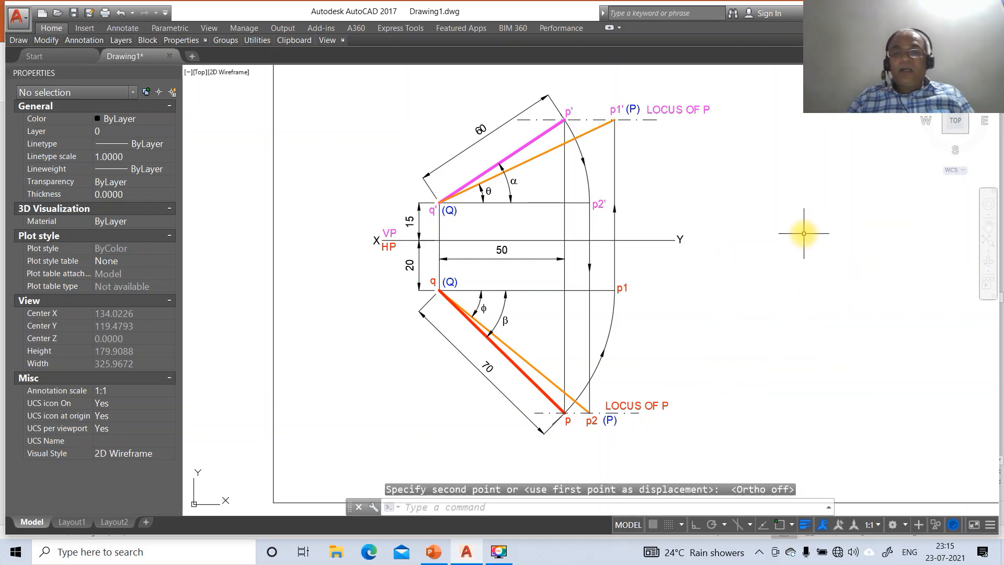
Step: Switch to PowerPoint to compare the drawing with the problem 60 slide
{"action": "left_click", "coordinate": [436, 556]}
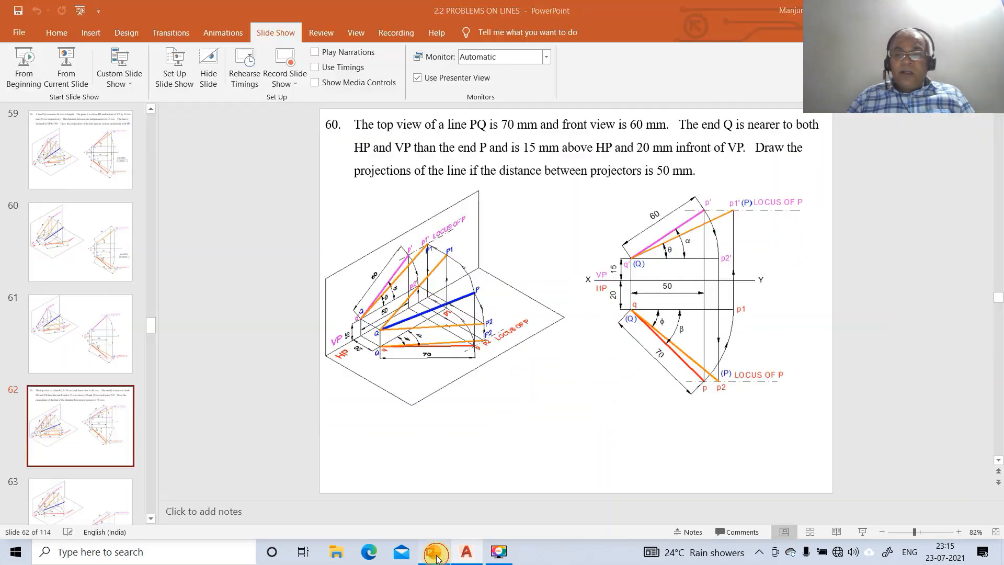